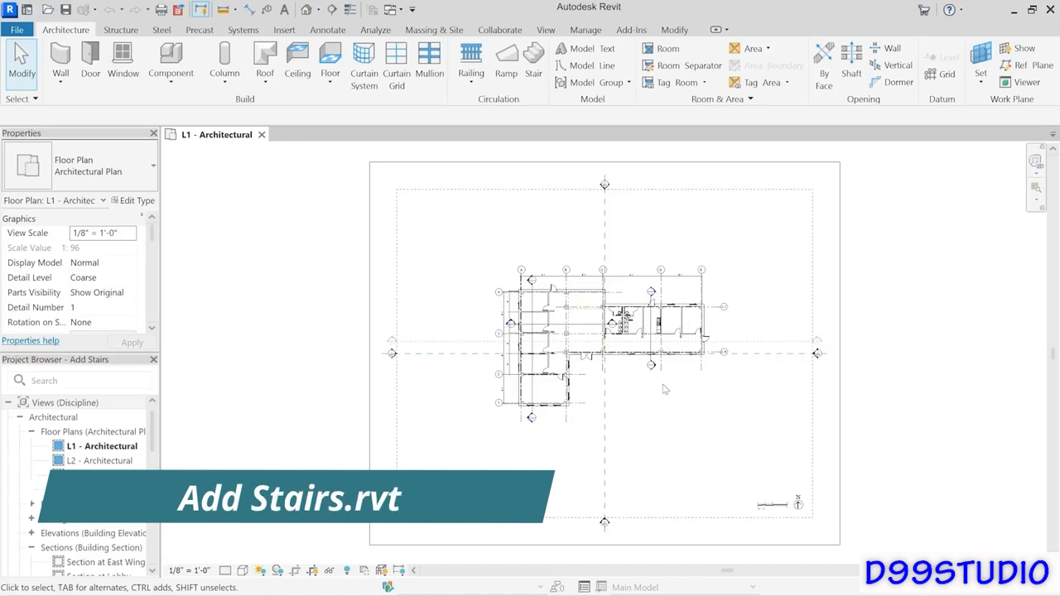
- Create a stair outside the building, below the entrance doors, as one straight run about 17'-5" long at 16°, using all 18 risers
scroll(627, 388, up, 5)
scroll(629, 393, up, 2)
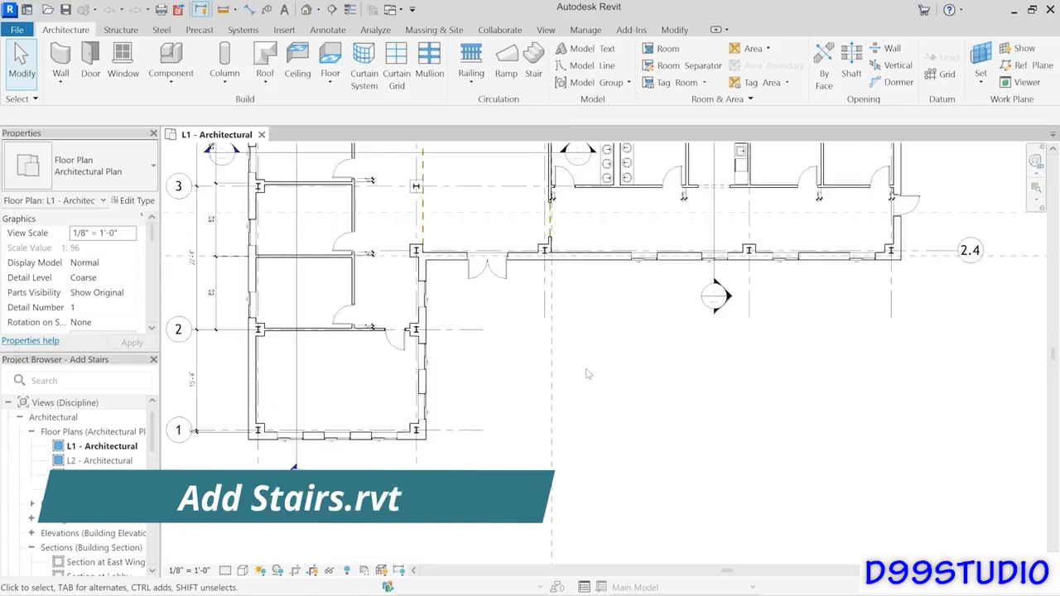
middle_drag(586, 369, 516, 366)
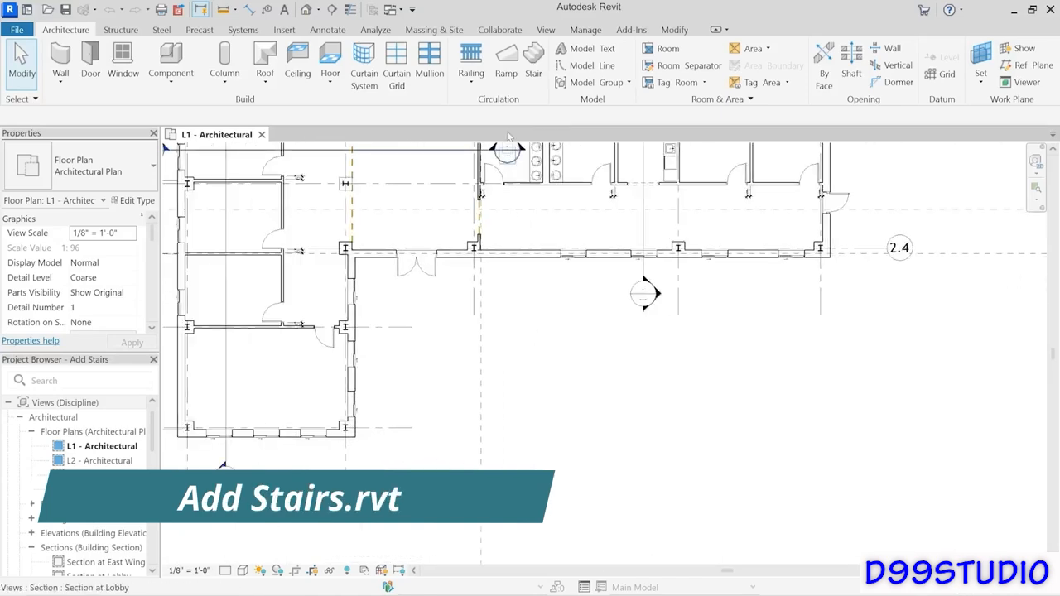
click(539, 86)
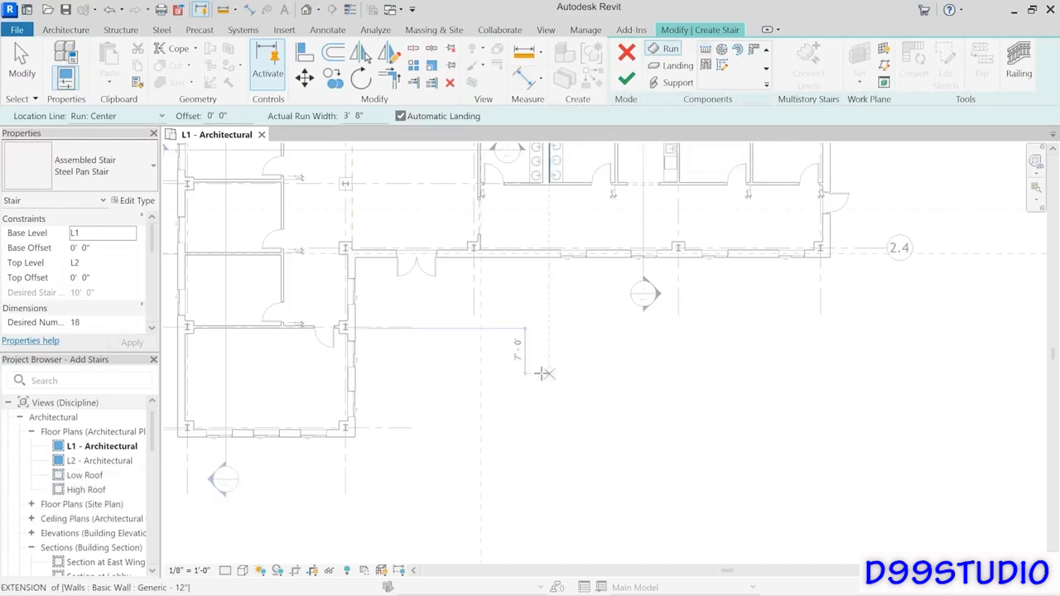
click(450, 367)
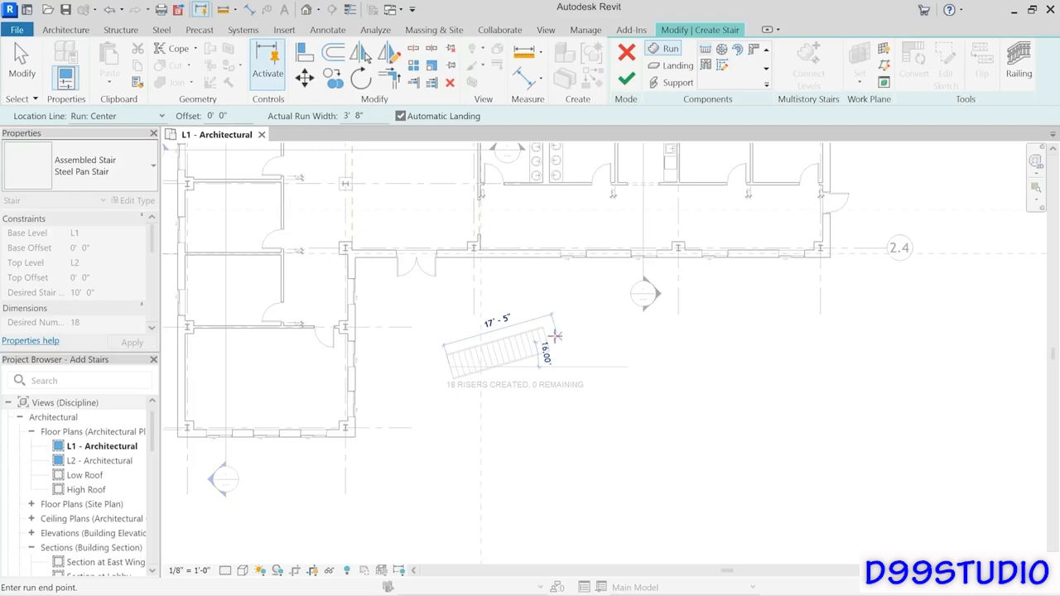
click(556, 336)
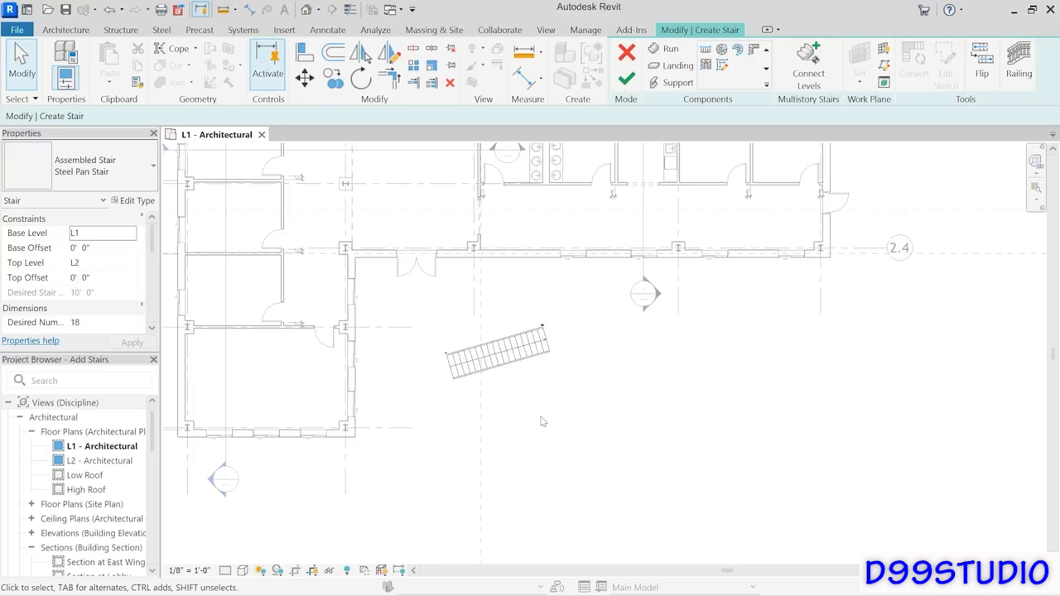
click(631, 84)
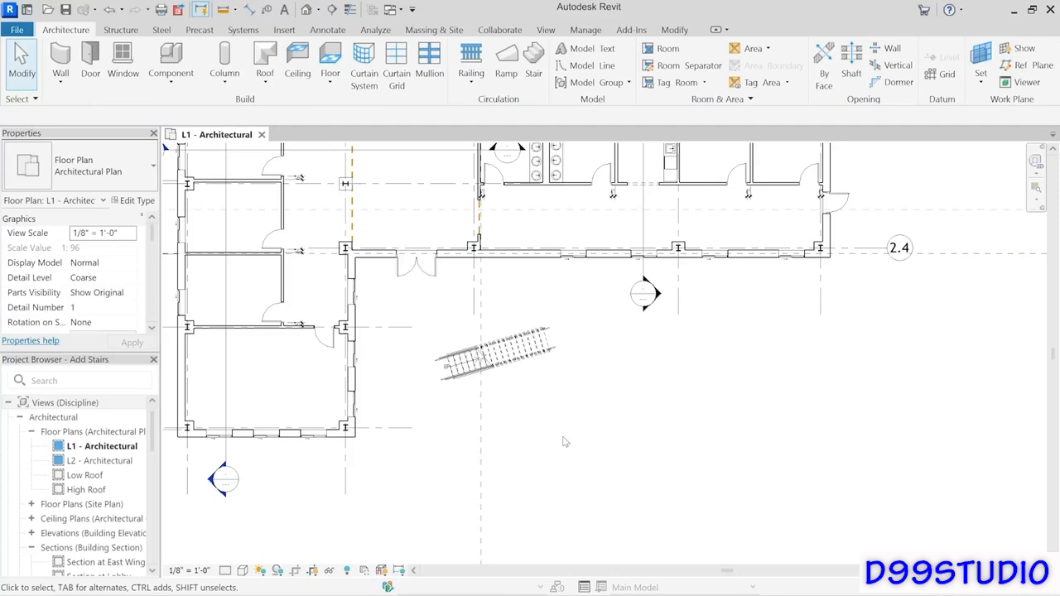
scroll(497, 349, up, 4)
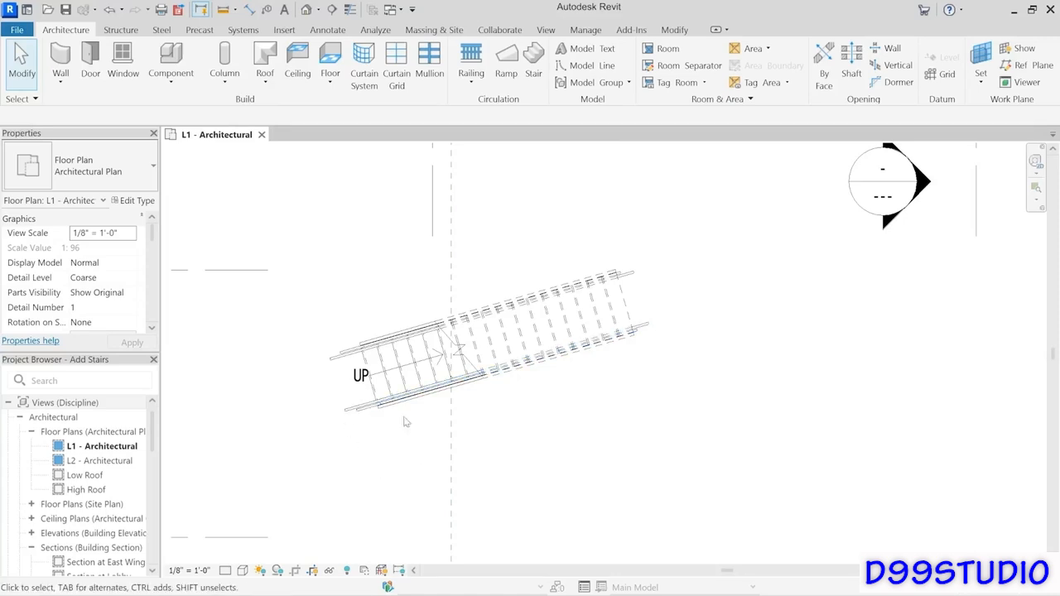
- Examine the straight stair and its railings in the default 3D view
click(307, 10)
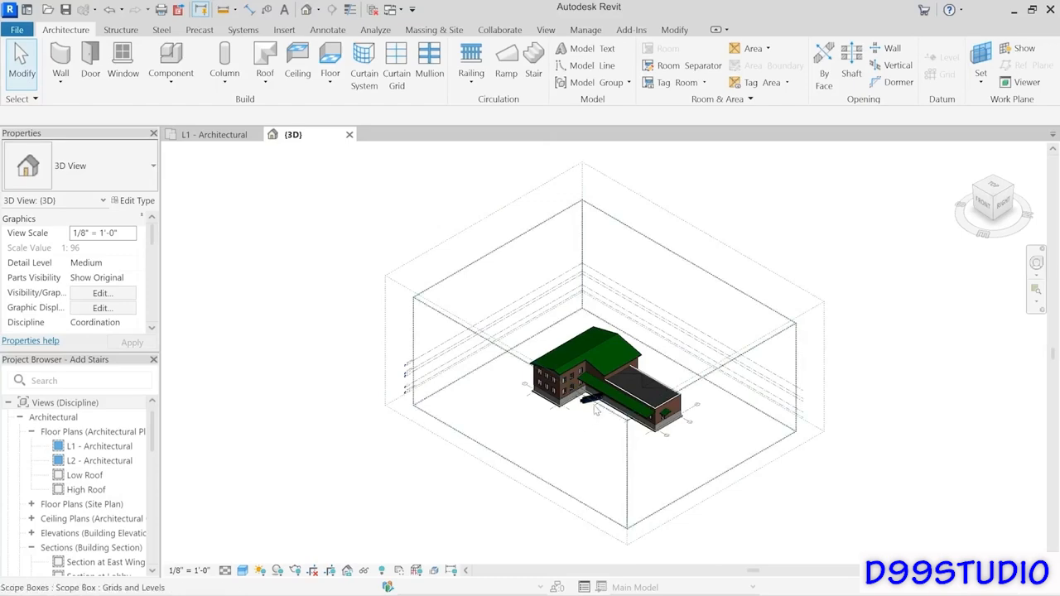
scroll(604, 404, up, 10)
middle_drag(607, 405, 454, 411)
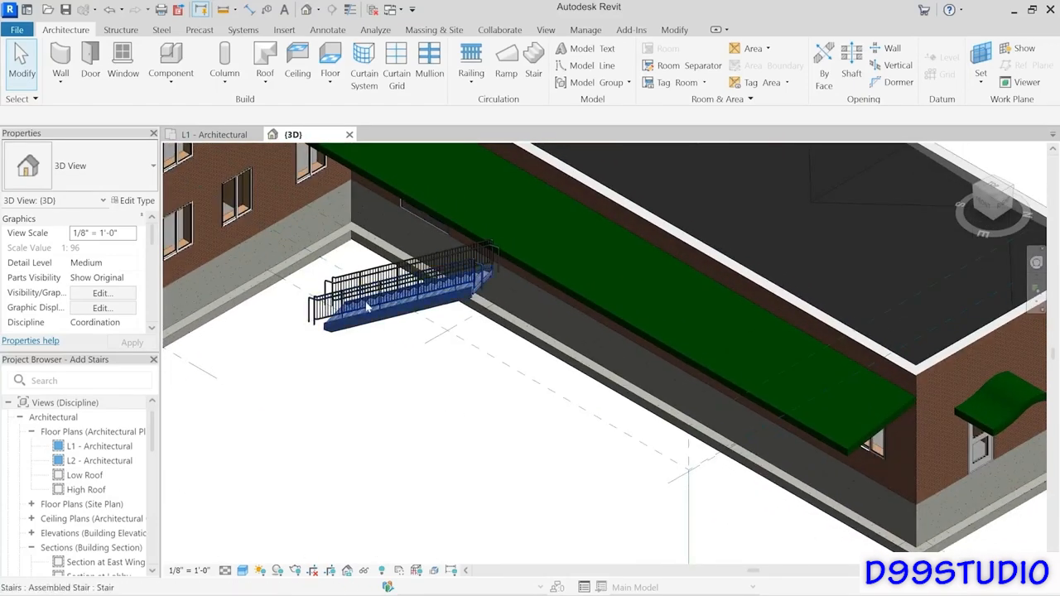
scroll(364, 315, up, 3)
scroll(406, 395, down, 3)
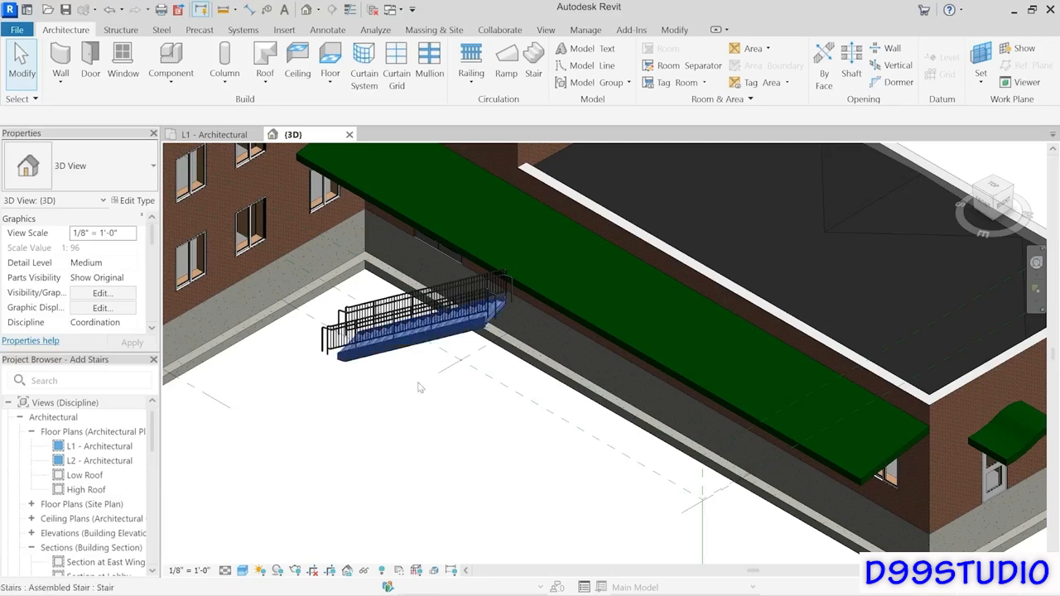
- Tile the 3D view and the L1 - Architectural plan side by side, with the stair area framed in 3D
click(547, 32)
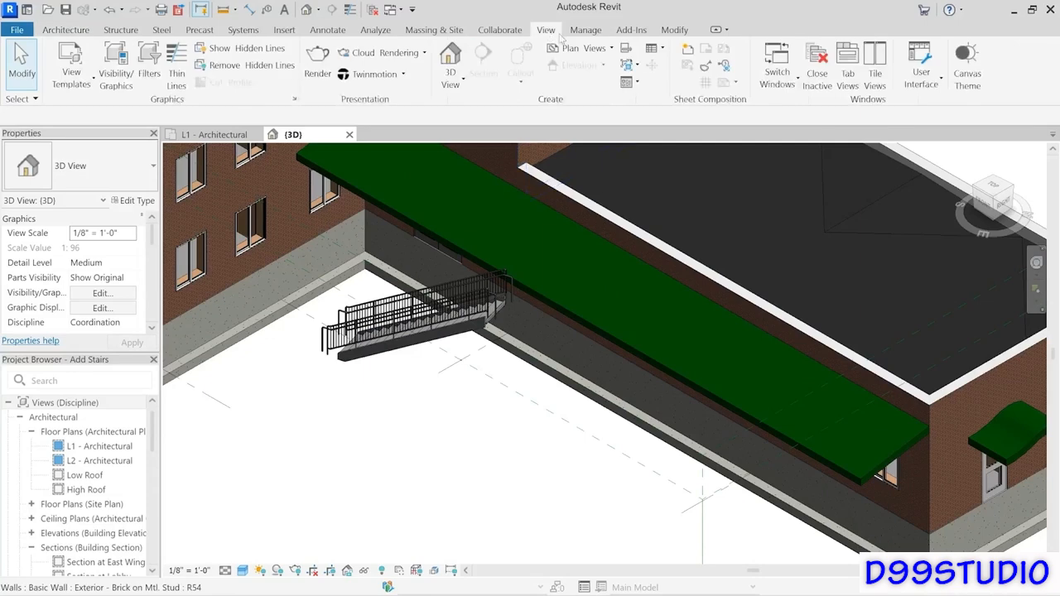
click(876, 74)
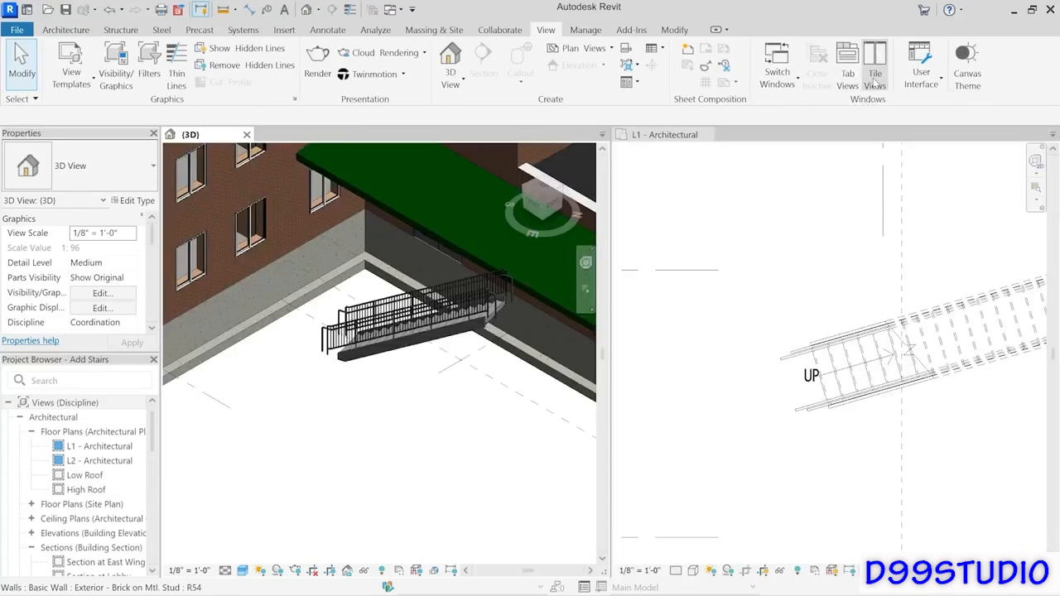
middle_drag(448, 426, 361, 383)
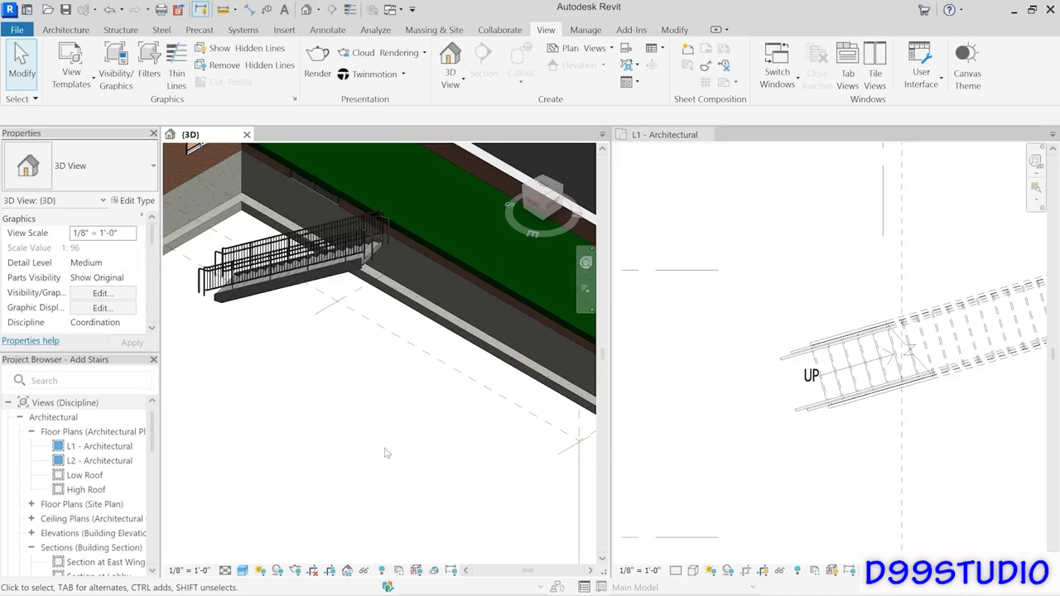
- Start a second stair in the open area of the L1 plan with a horizontal first run about 3'-8" long and five risers
click(923, 440)
scroll(1005, 428, down, 3)
middle_drag(1004, 428, 689, 401)
scroll(881, 421, down, 2)
middle_drag(886, 421, 819, 387)
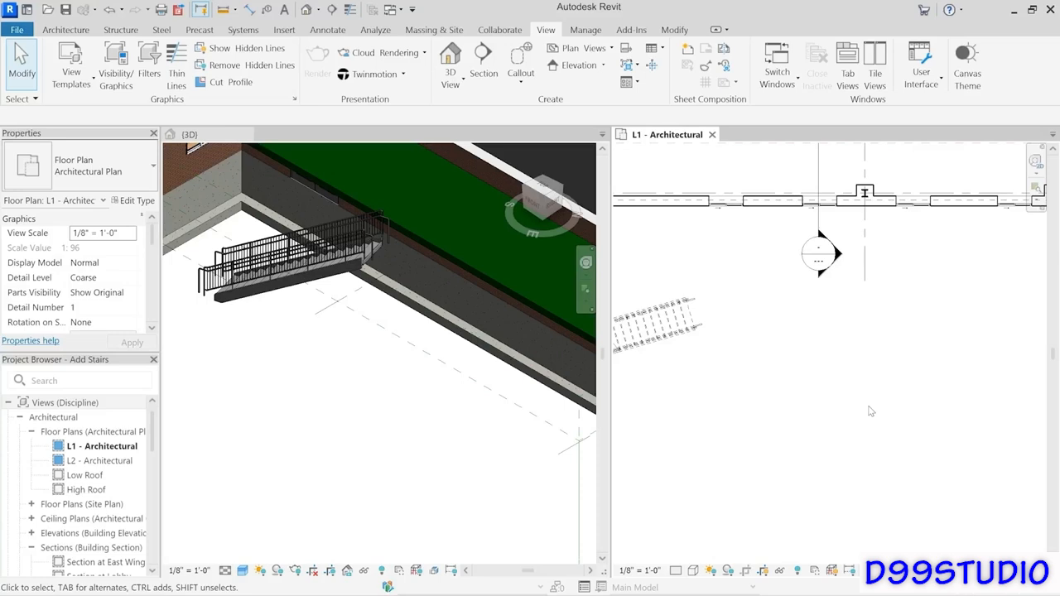
click(63, 31)
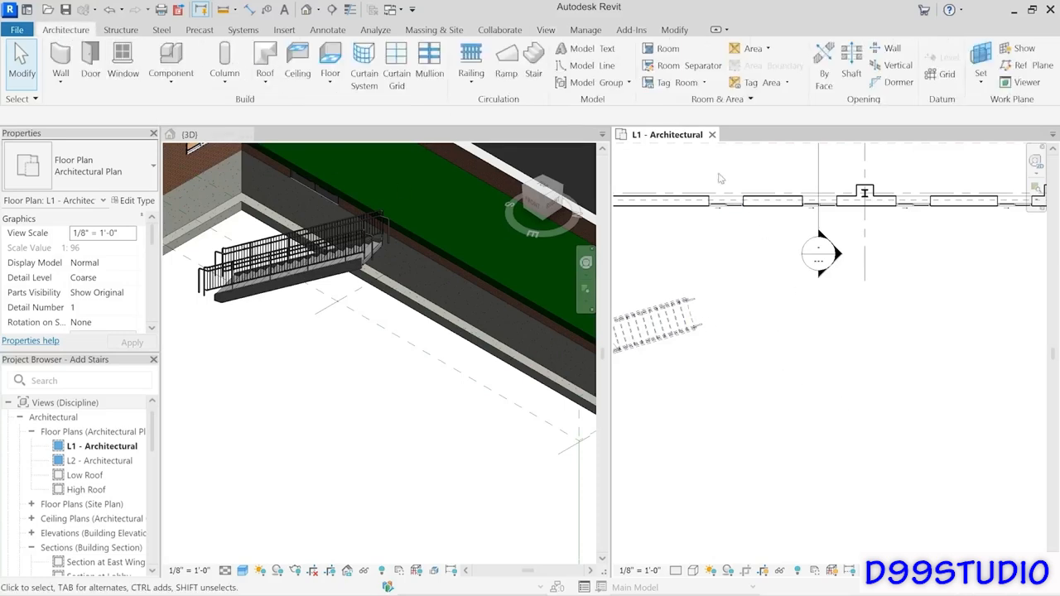
click(534, 79)
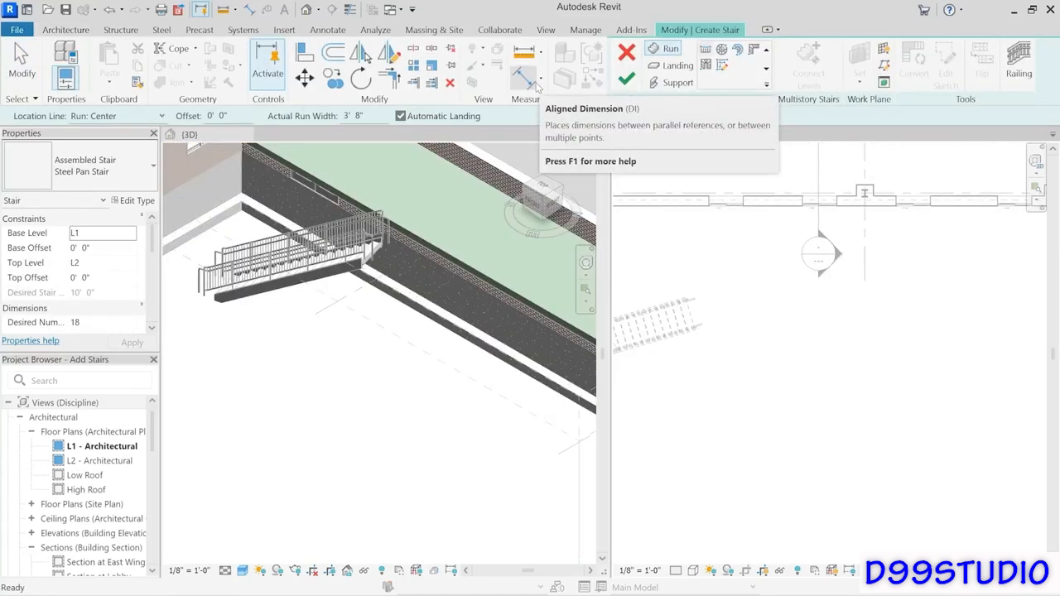
click(704, 430)
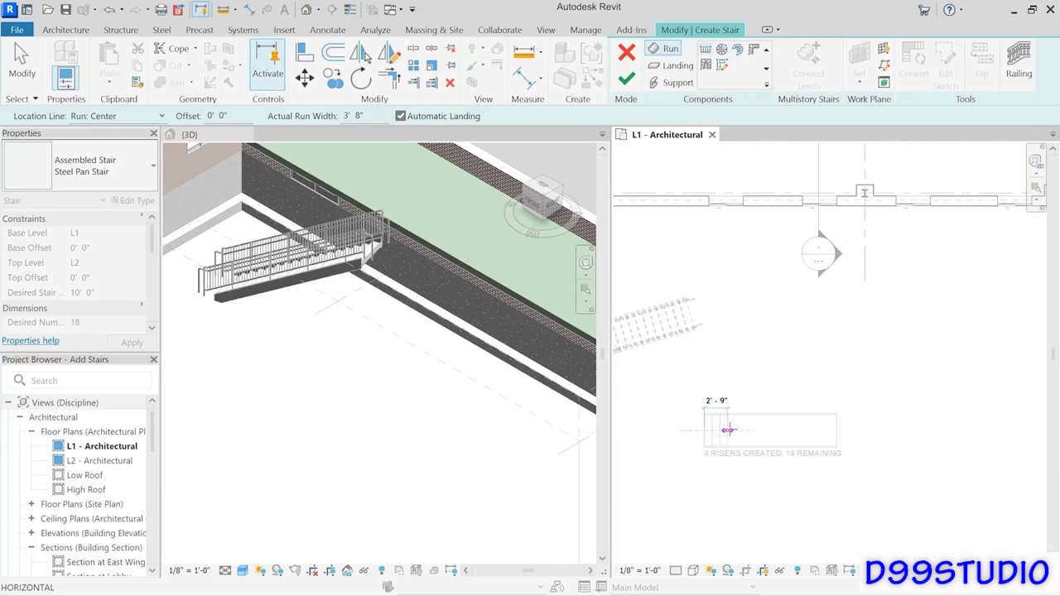
click(737, 430)
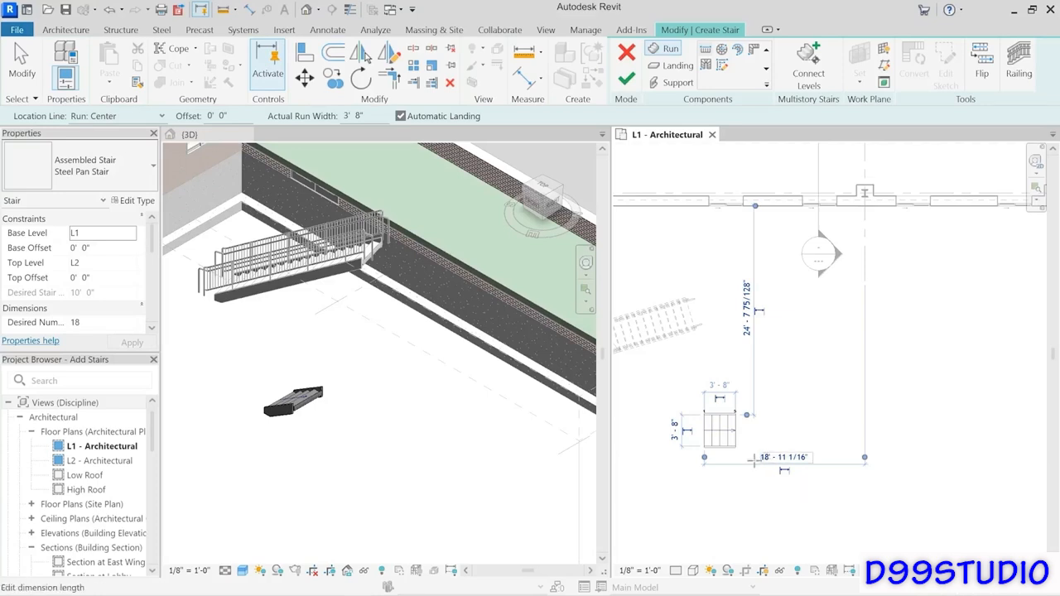
- Add a second five-riser run about 3'-8" long in line with the first, leaving about 6' between them for an automatic landing
scroll(744, 453, up, 3)
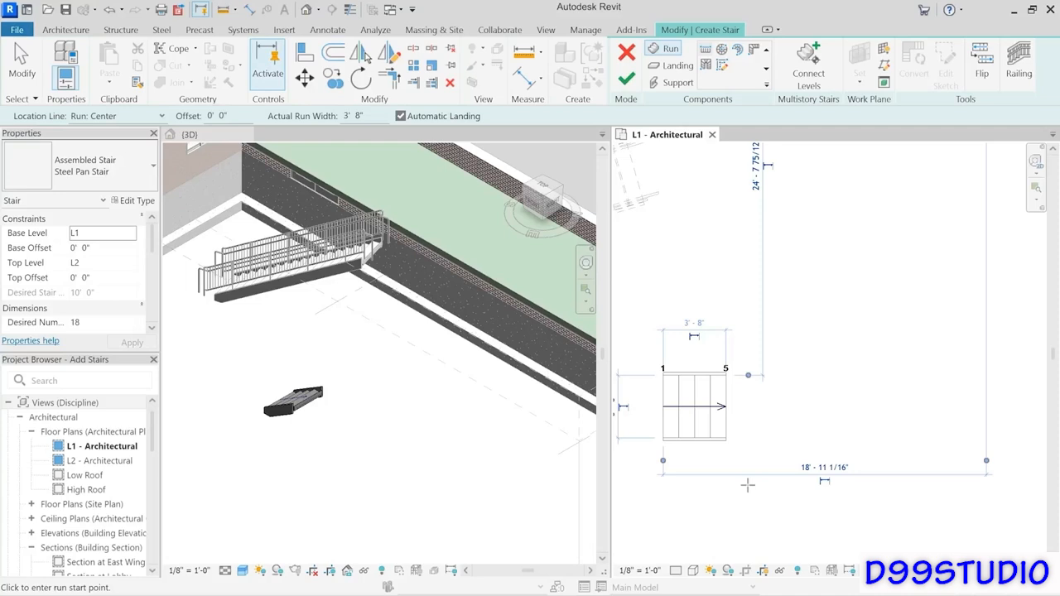
scroll(822, 426, down, 3)
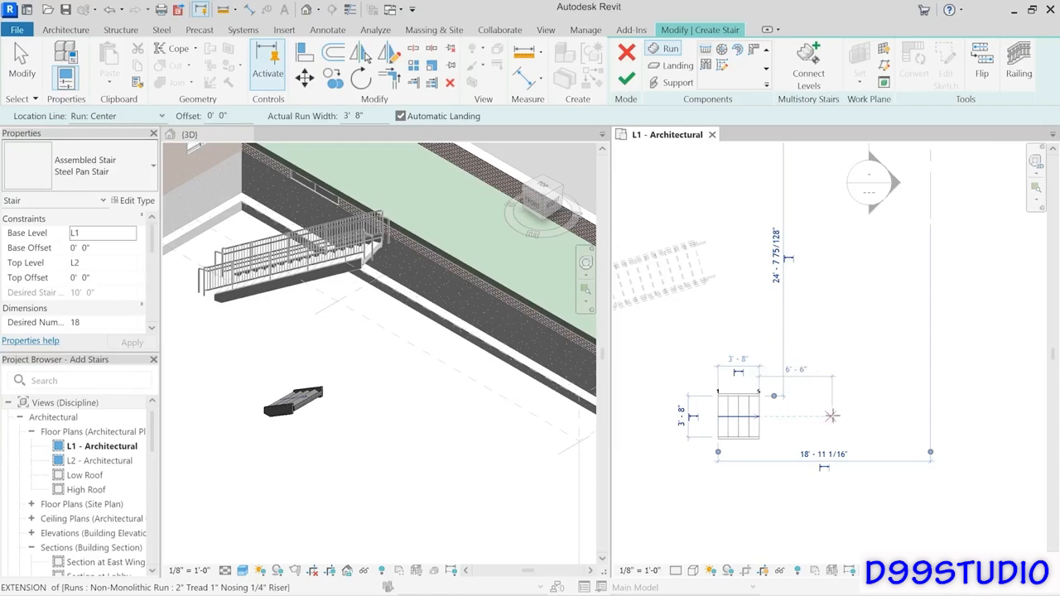
click(831, 416)
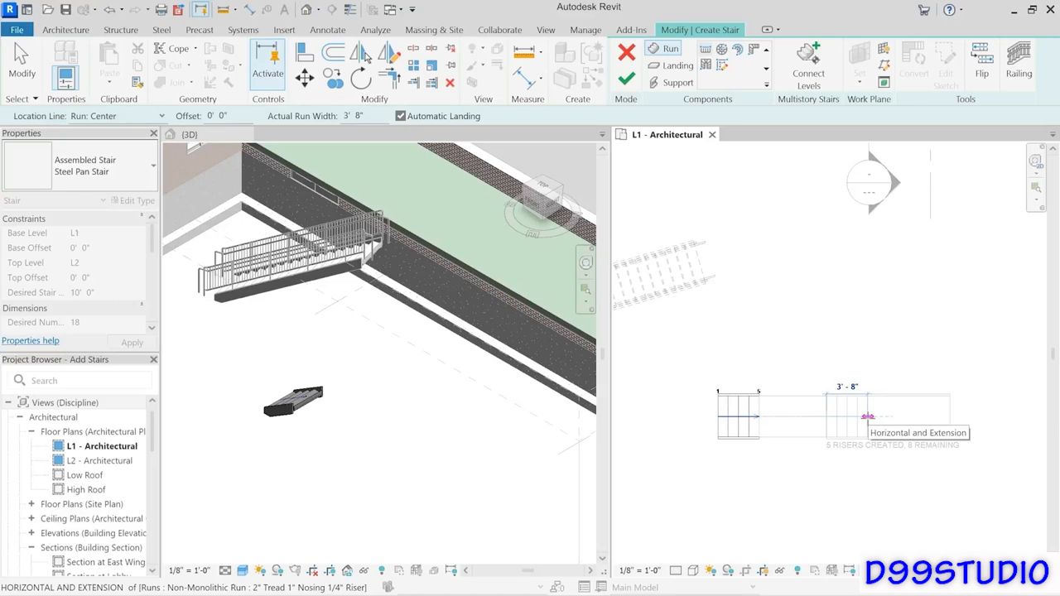
click(867, 417)
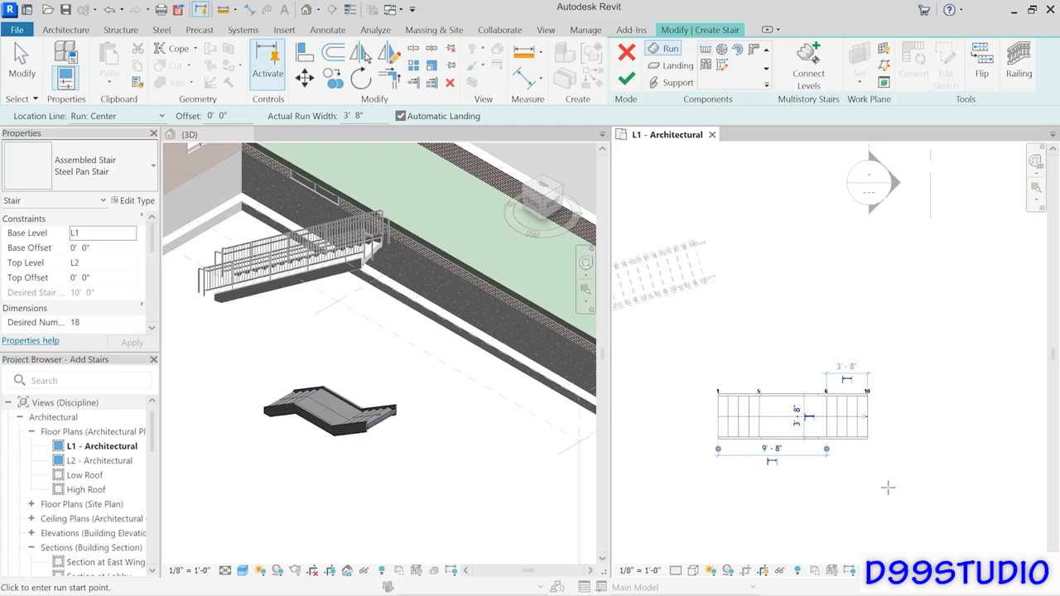
middle_drag(910, 490, 872, 498)
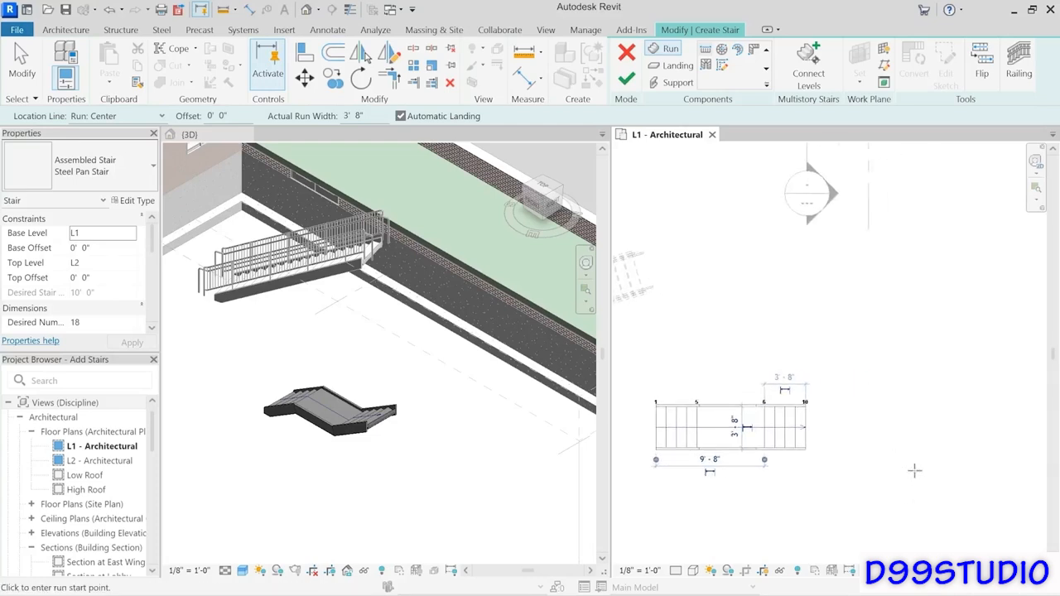
- Add a third run of four risers, about 2'-9" long and angled at 55°, joined by an automatic landing
click(913, 374)
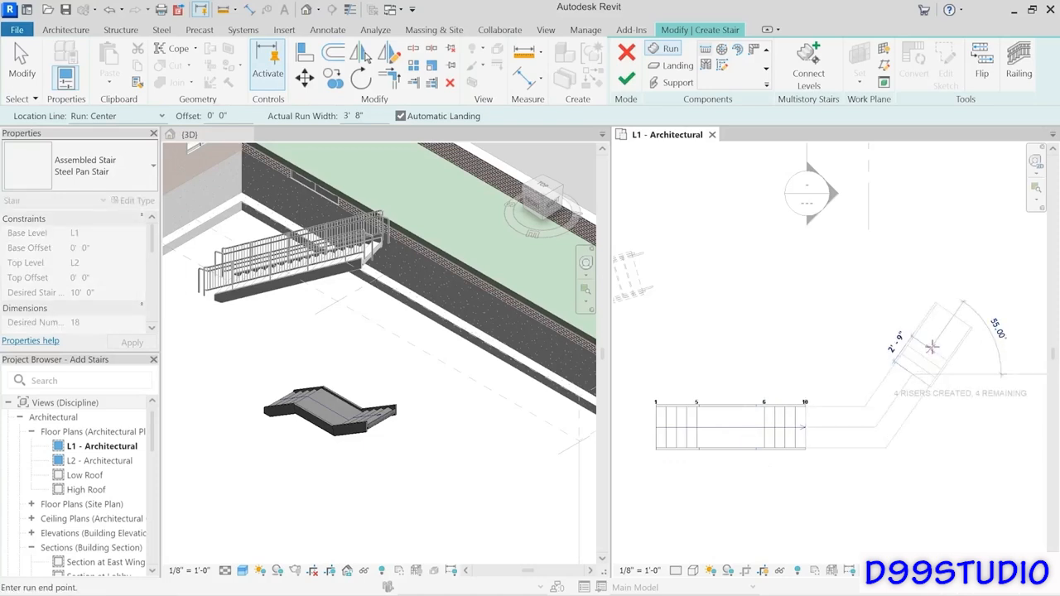
click(932, 347)
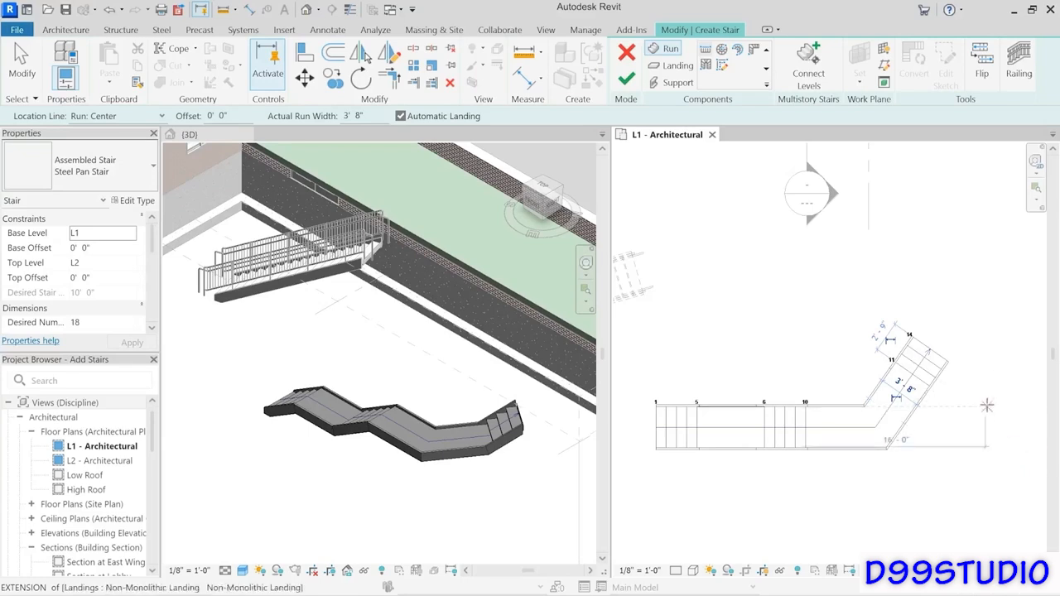
middle_drag(977, 420, 891, 449)
- Add a horizontal final run with the remaining four risers, finish the multi-run stair and view it in 3D
click(925, 348)
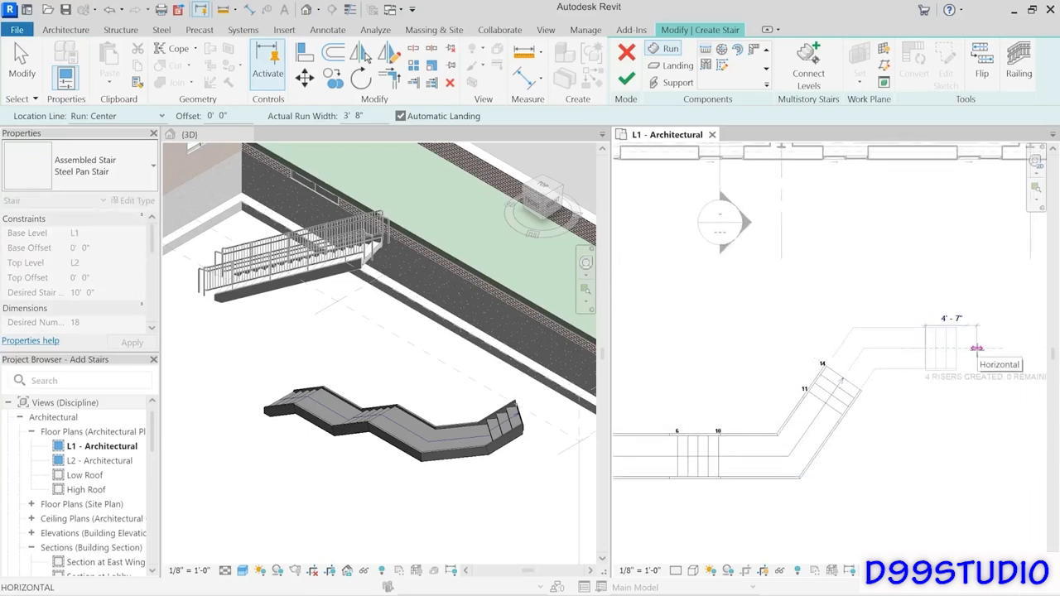
click(977, 348)
middle_drag(968, 466, 1023, 463)
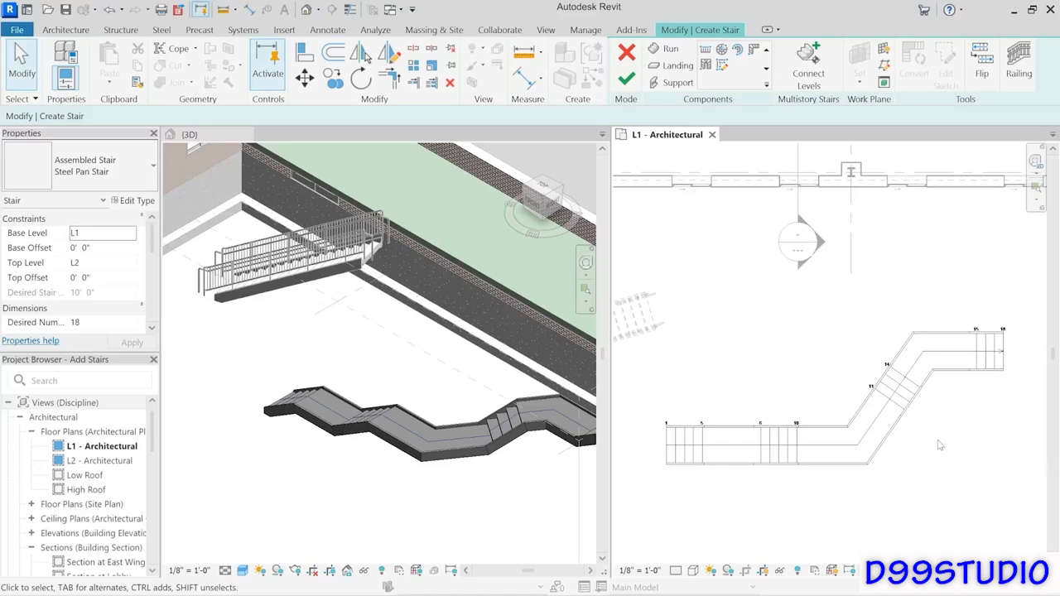
click(626, 78)
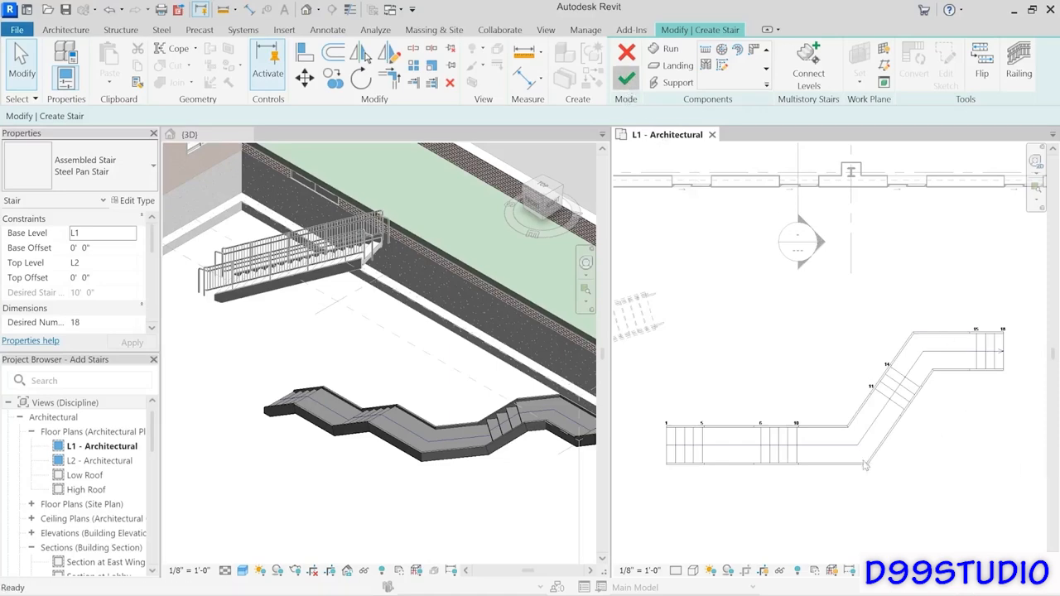
click(445, 497)
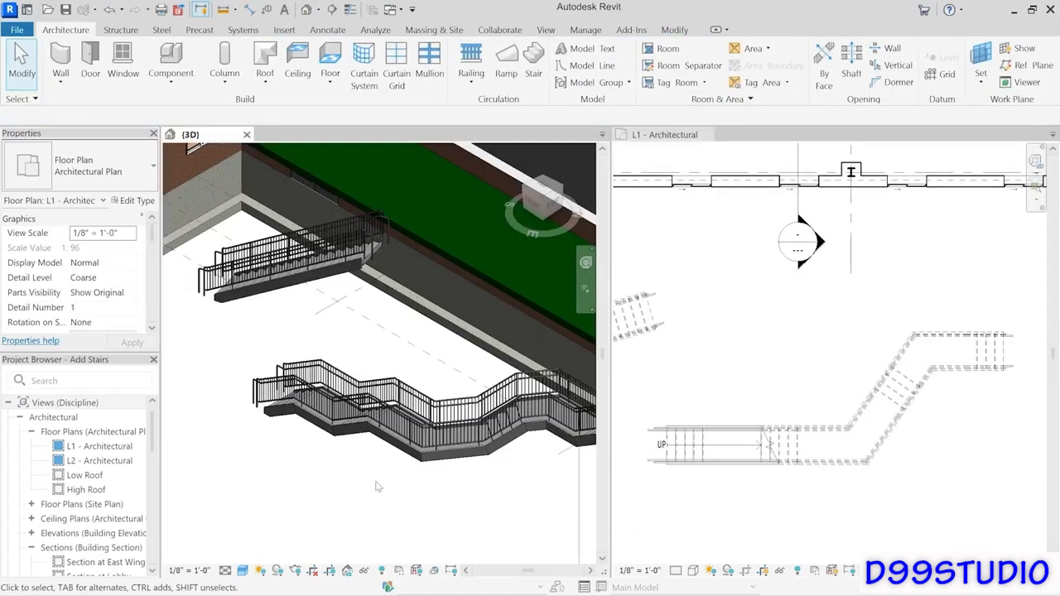
middle_drag(442, 501, 366, 480)
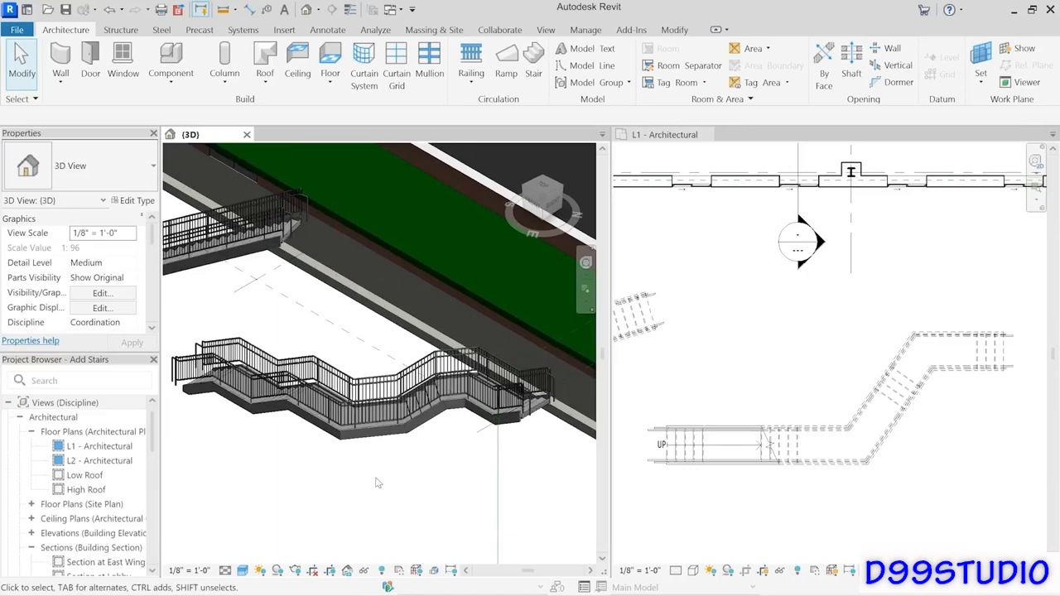
click(361, 490)
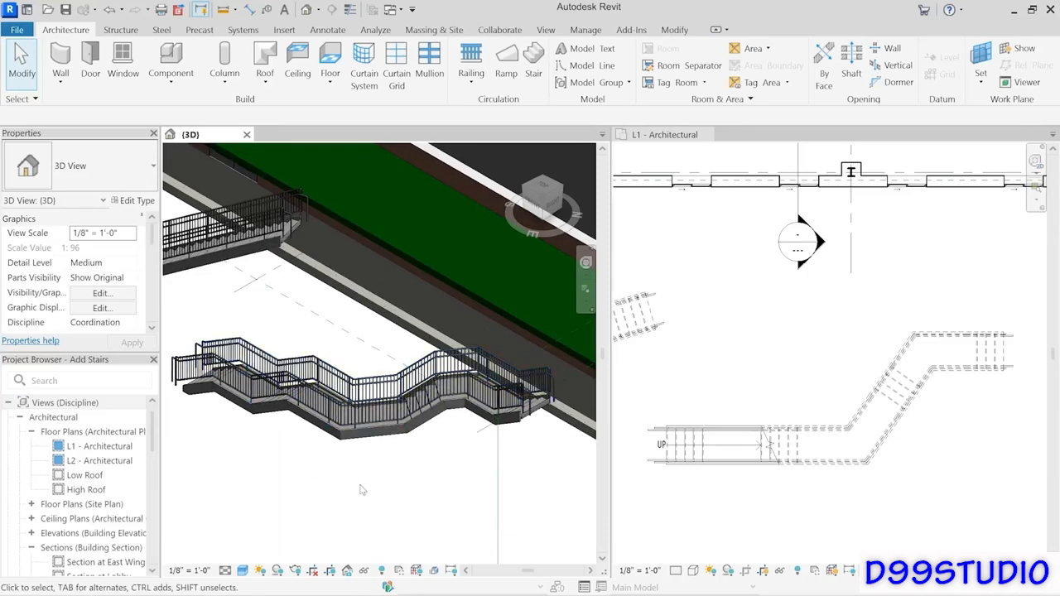
click(756, 516)
scroll(756, 517, down, 5)
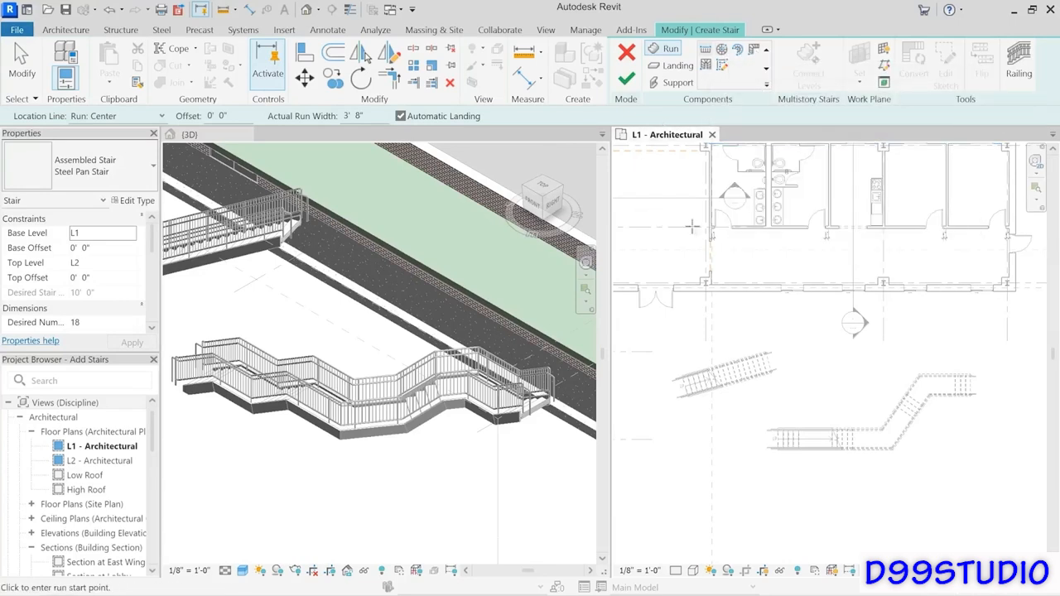
click(627, 54)
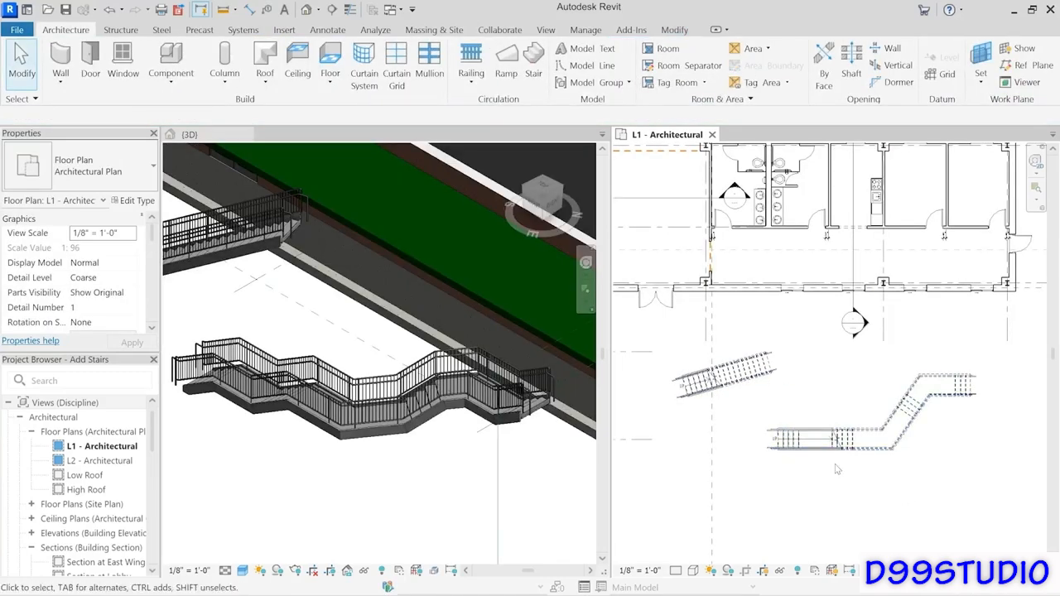
- Delete both practice stairs outside the building from the L1 plan
click(829, 440)
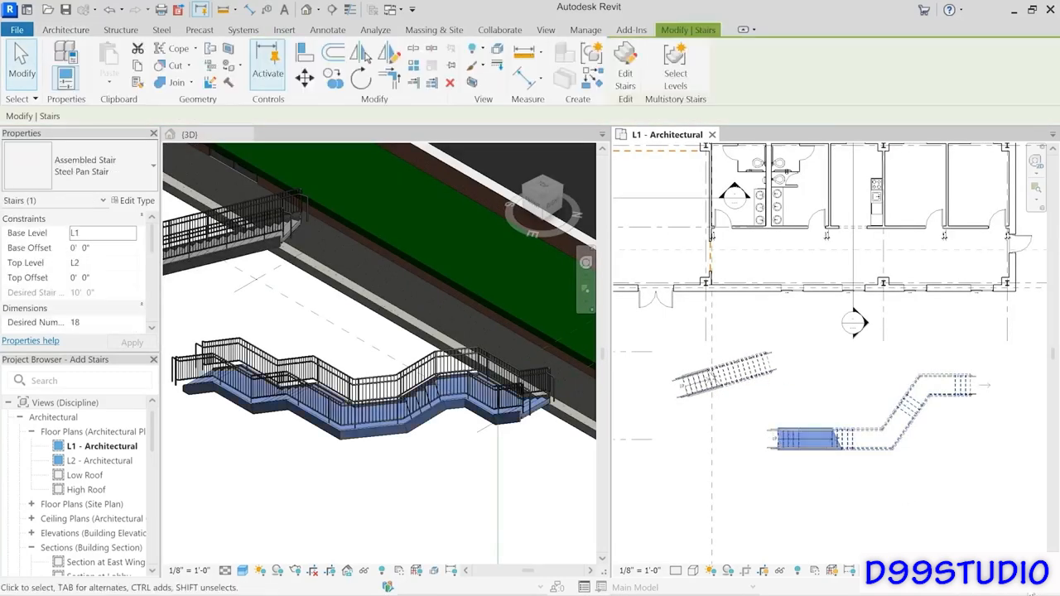
key(Delete)
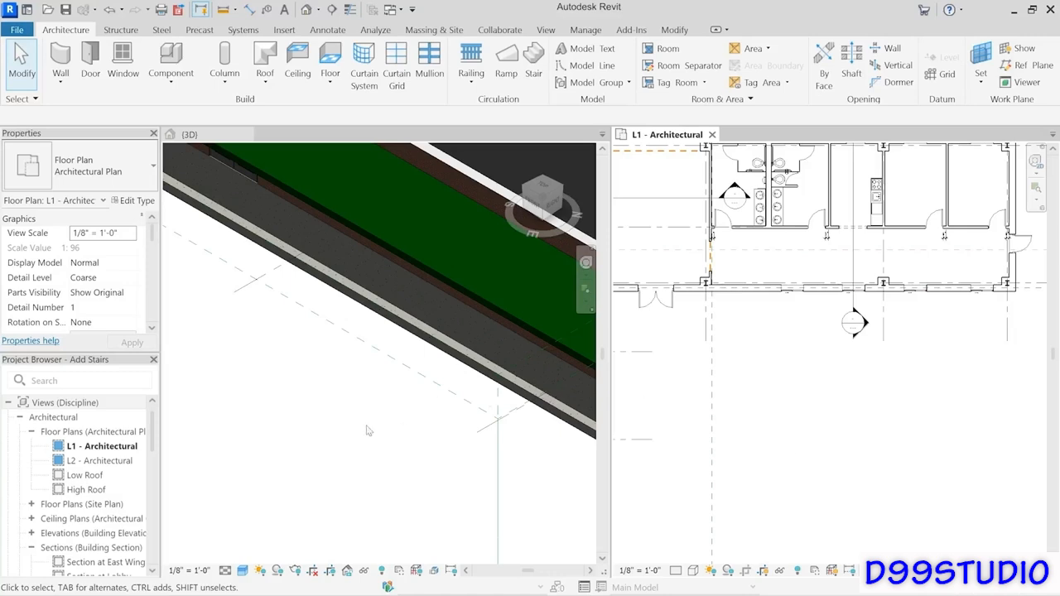
- Show the 3D Stair view beside the L1 architectural floor plan
click(265, 382)
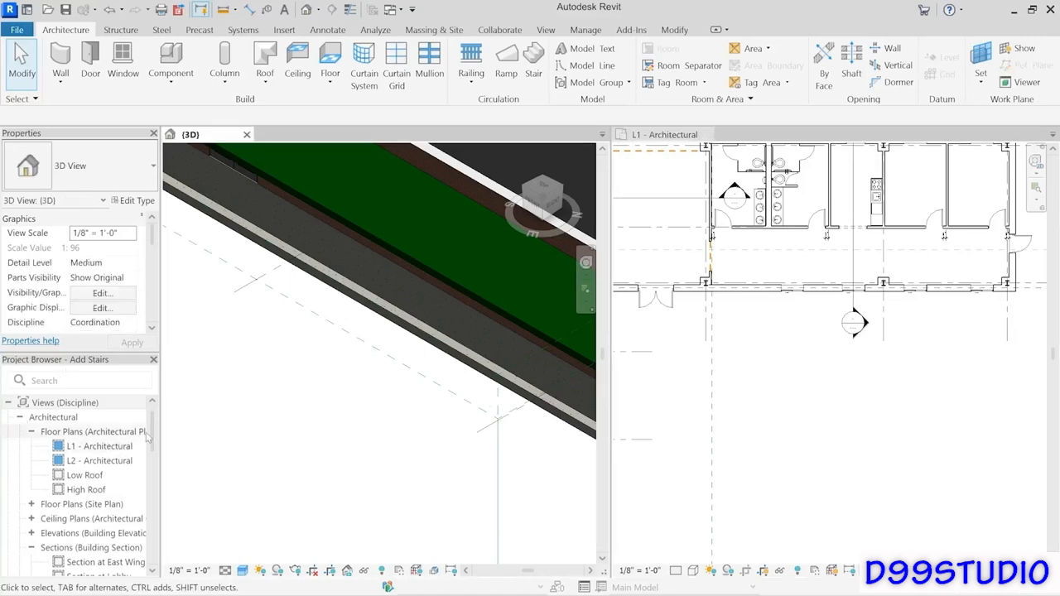
drag(152, 435, 149, 471)
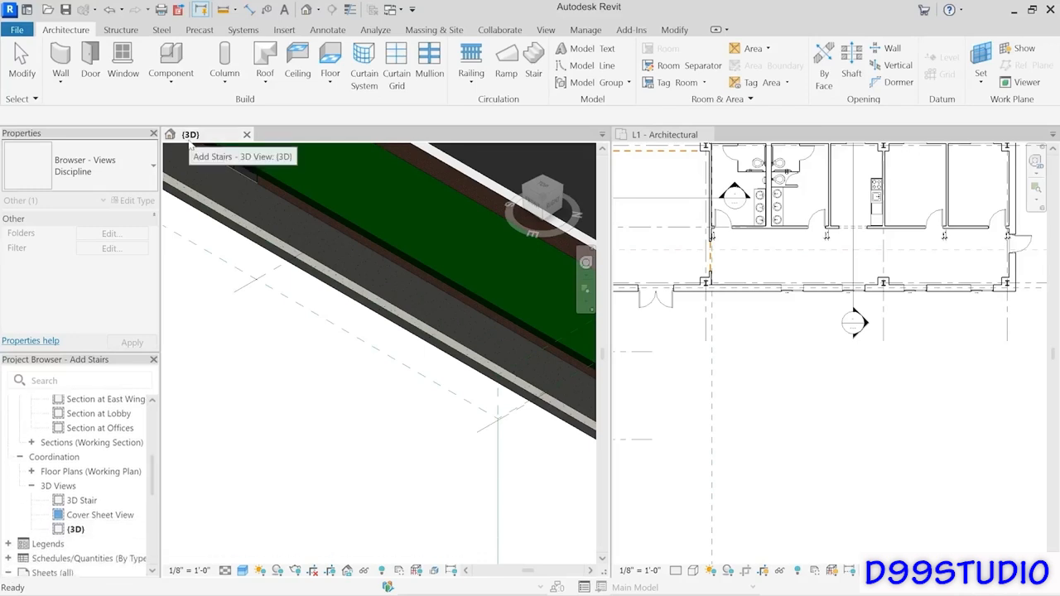
double_click(81, 501)
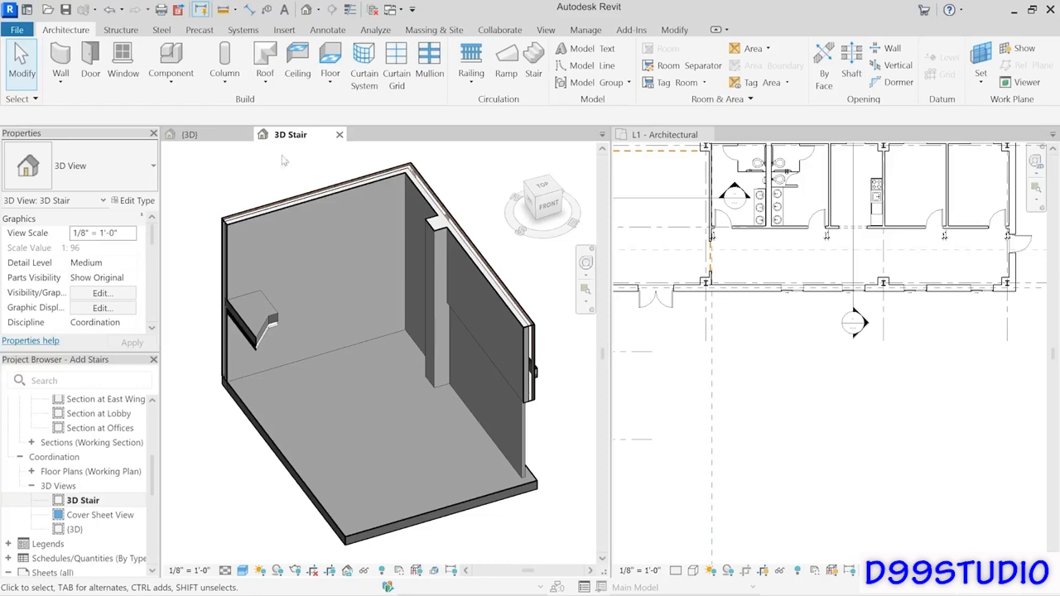
- Start a new component stair for the open area bounded by the dashed orange lines in the L1 plan
click(808, 392)
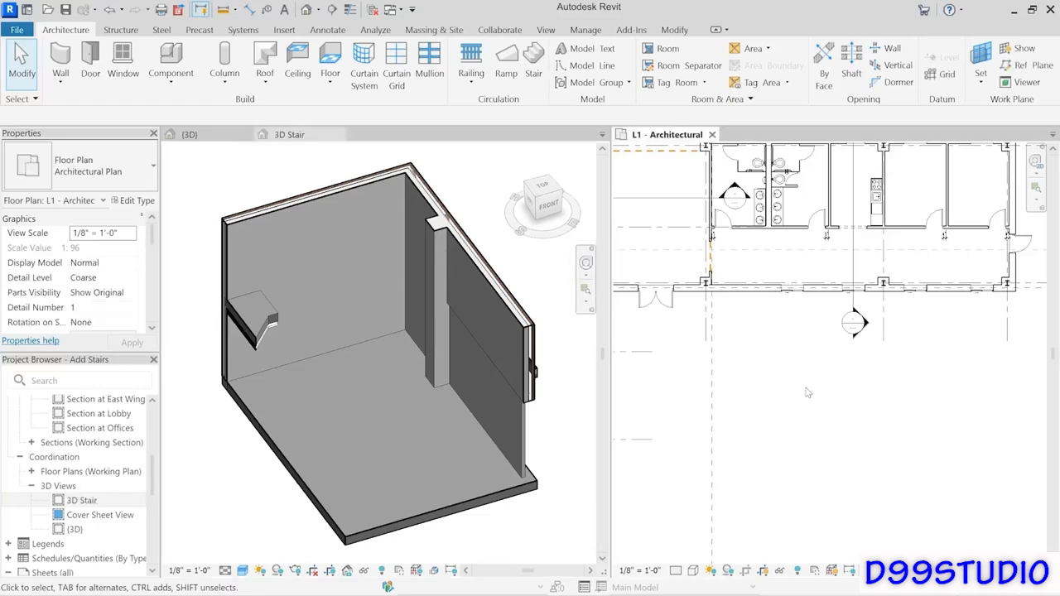
middle_drag(731, 262, 899, 369)
scroll(872, 372, up, 4)
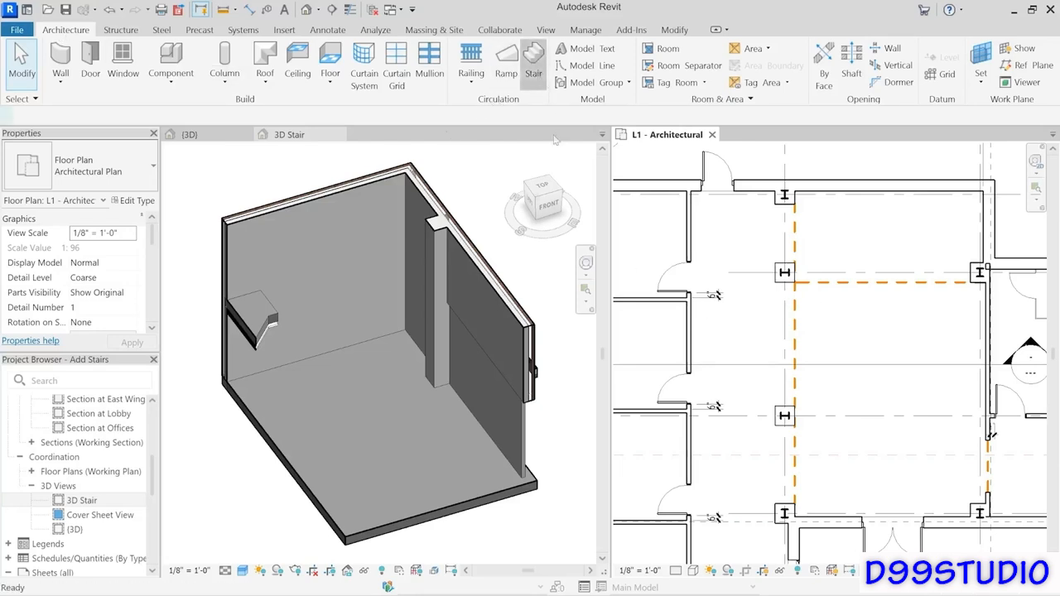
click(535, 66)
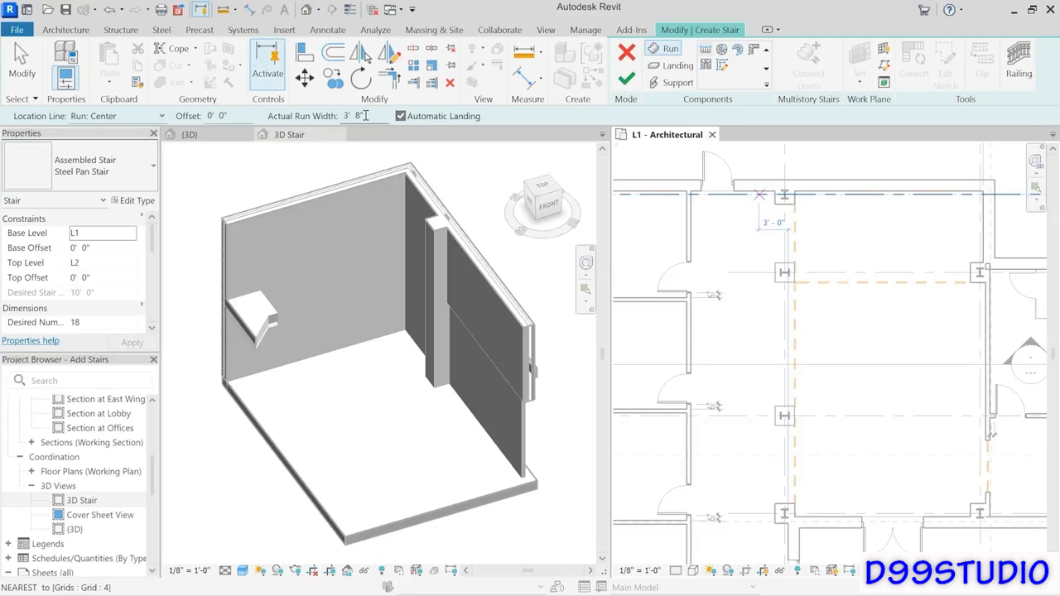
- Review the new stair's run width, assembled stair type, base and top levels, and riser and tread dimensions
drag(368, 116, 342, 118)
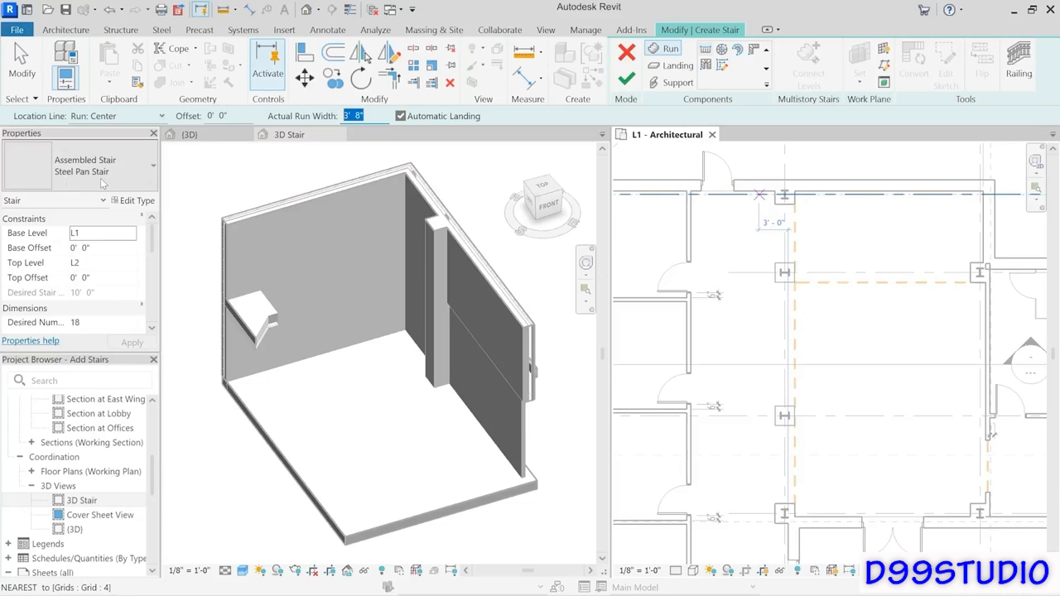
click(102, 184)
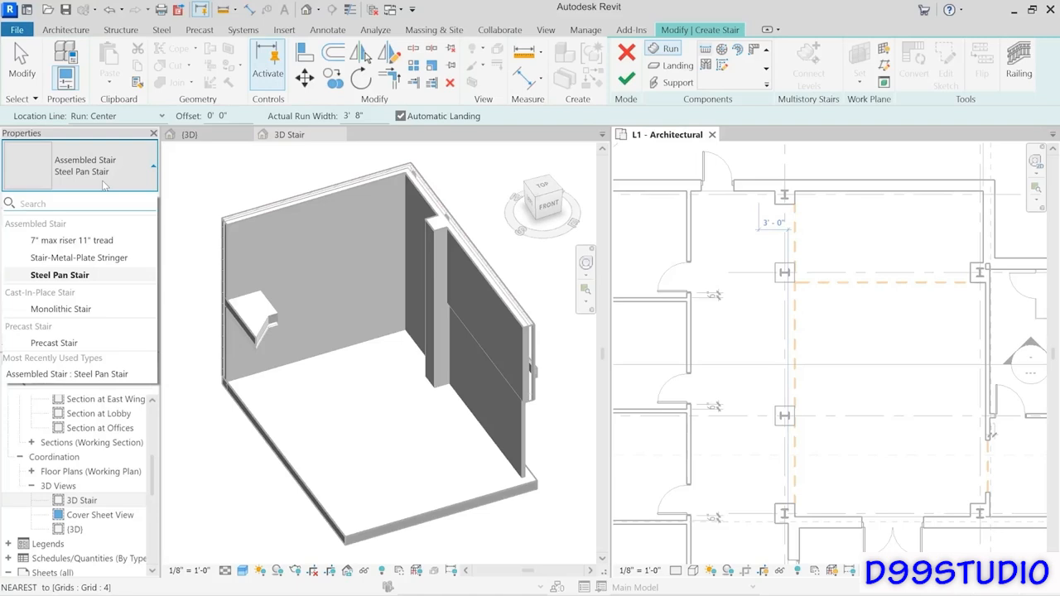
click(105, 185)
click(107, 232)
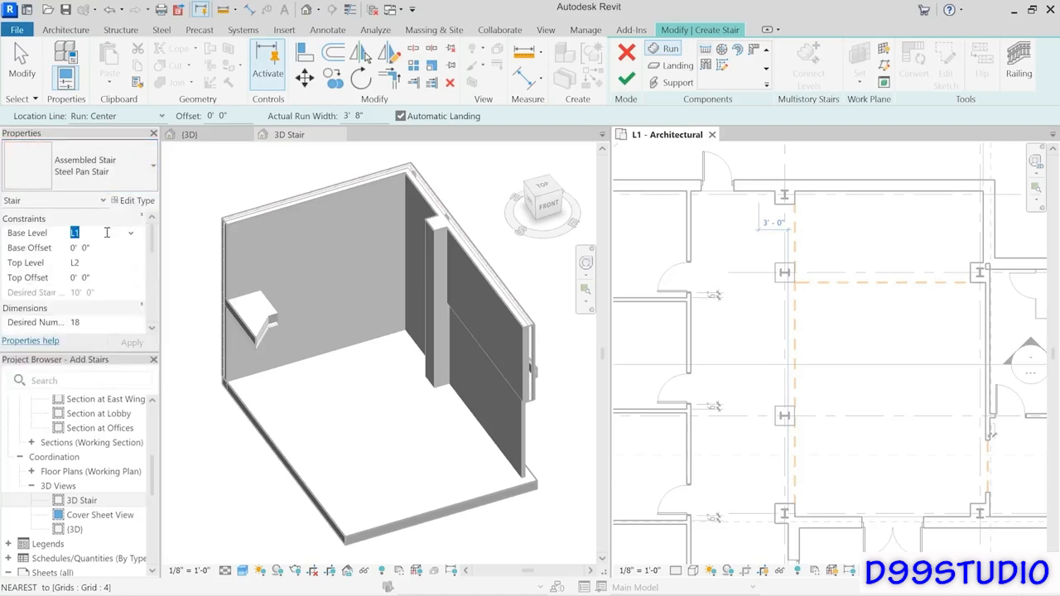
click(106, 262)
click(90, 321)
mouse_move(47, 329)
click(152, 329)
click(151, 328)
click(152, 329)
click(151, 328)
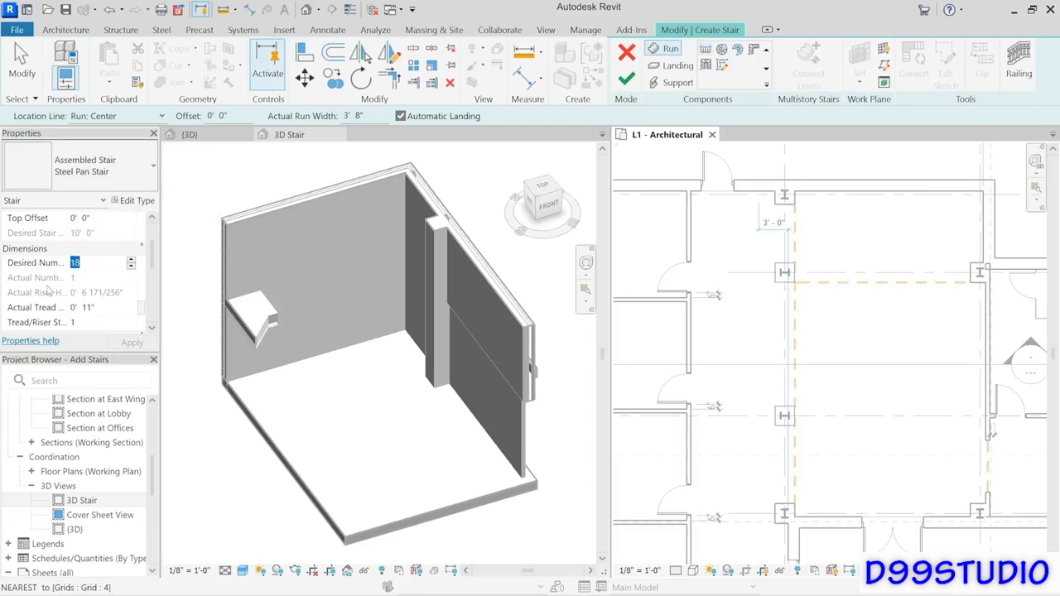
mouse_move(27, 300)
- Try setting the stair's desired number of risers to 16
click(96, 263)
drag(95, 264, 55, 264)
text(16)
mouse_move(260, 211)
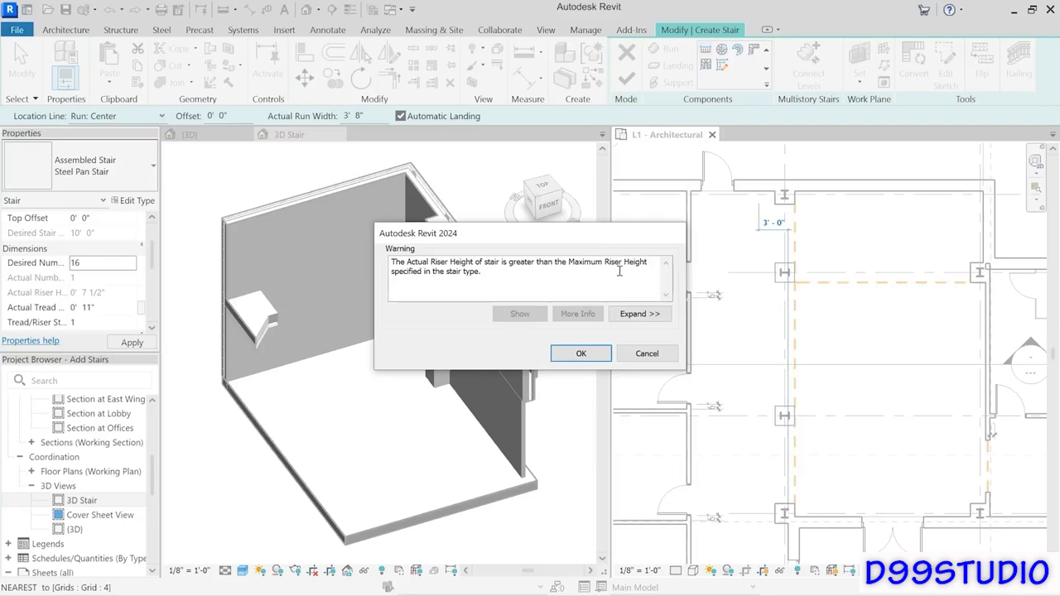
drag(619, 272, 556, 262)
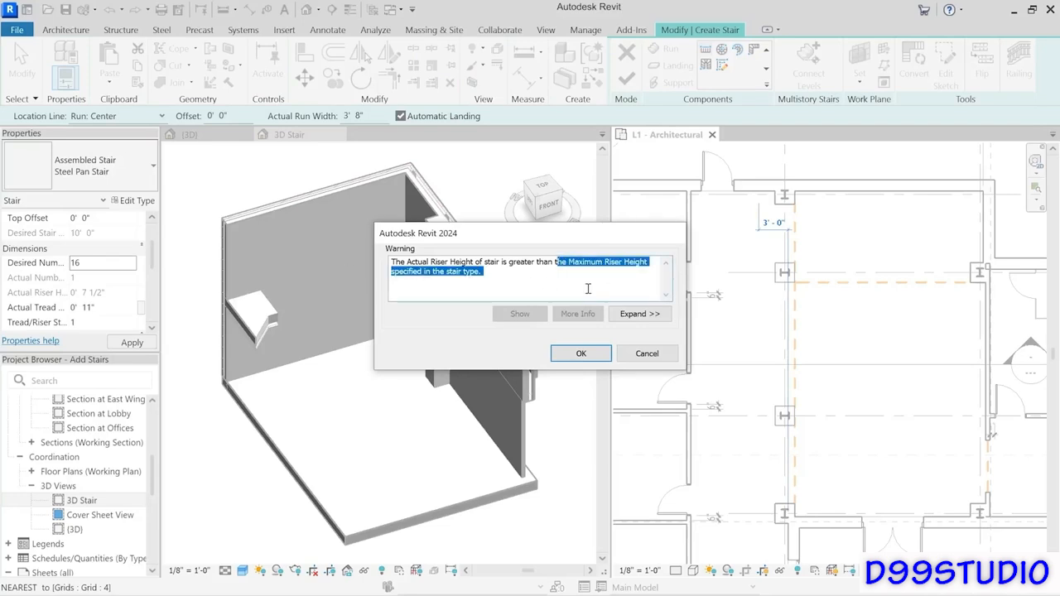
click(581, 353)
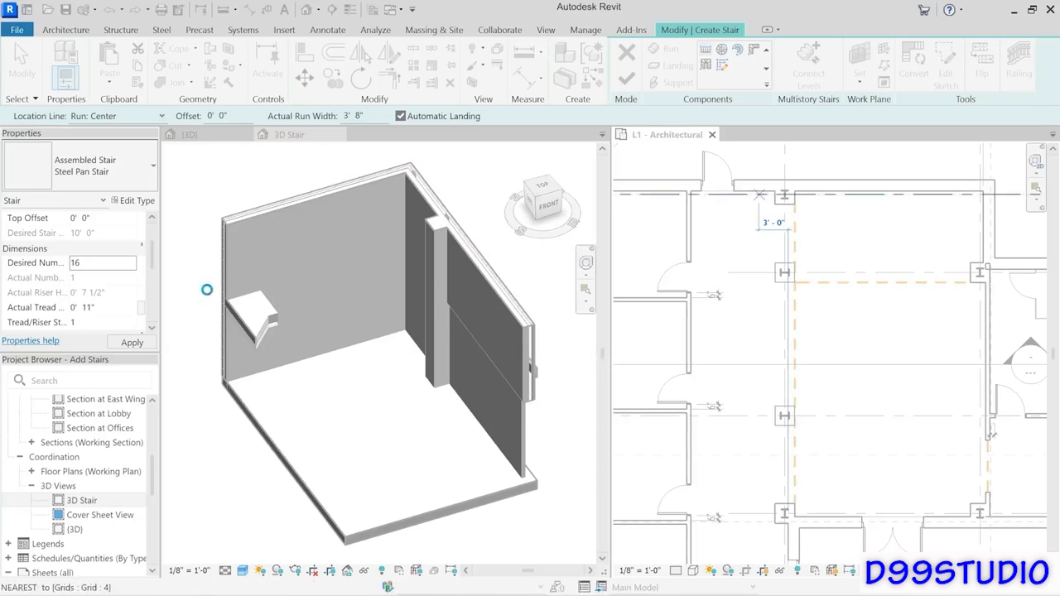
- Restore the stair's desired number of risers to 18
click(89, 262)
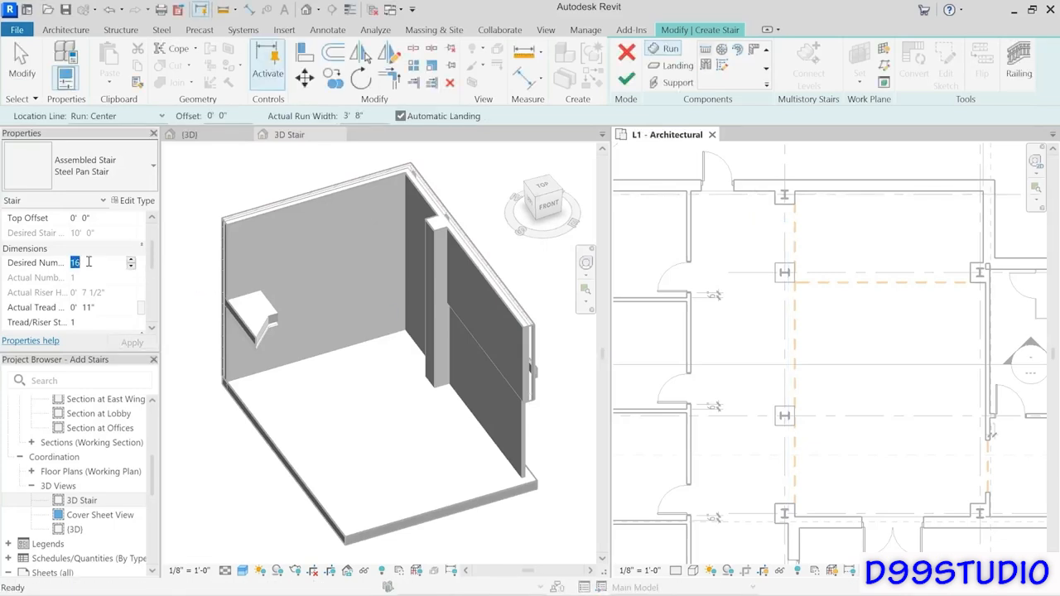
text(18)
key(Return)
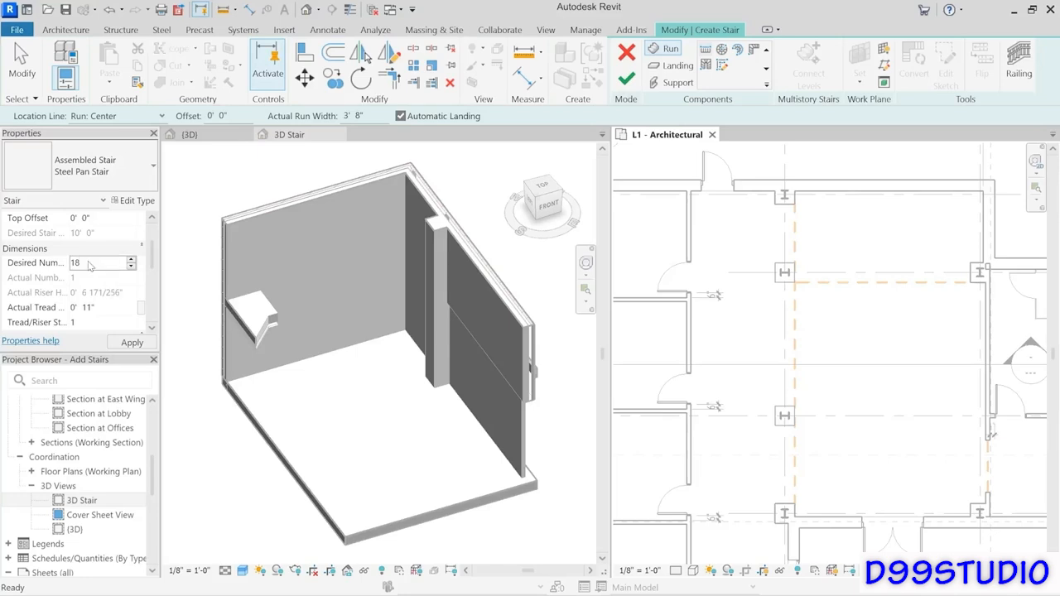
- Compare the stair's riser and tread settings with the Steel Pan Stair type's maximum riser height and minimum tread depth rules
click(103, 307)
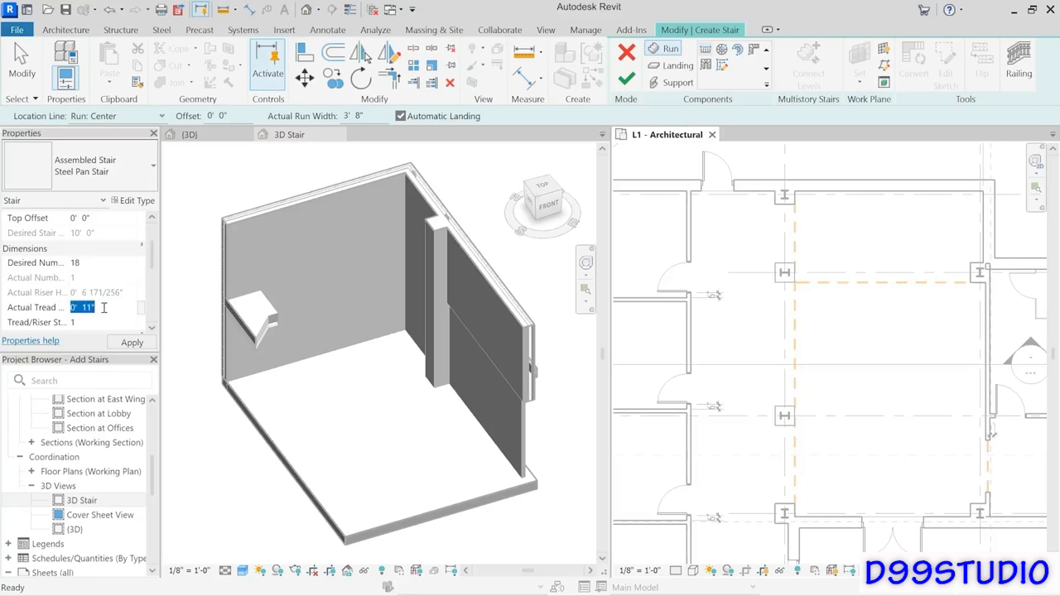
click(93, 264)
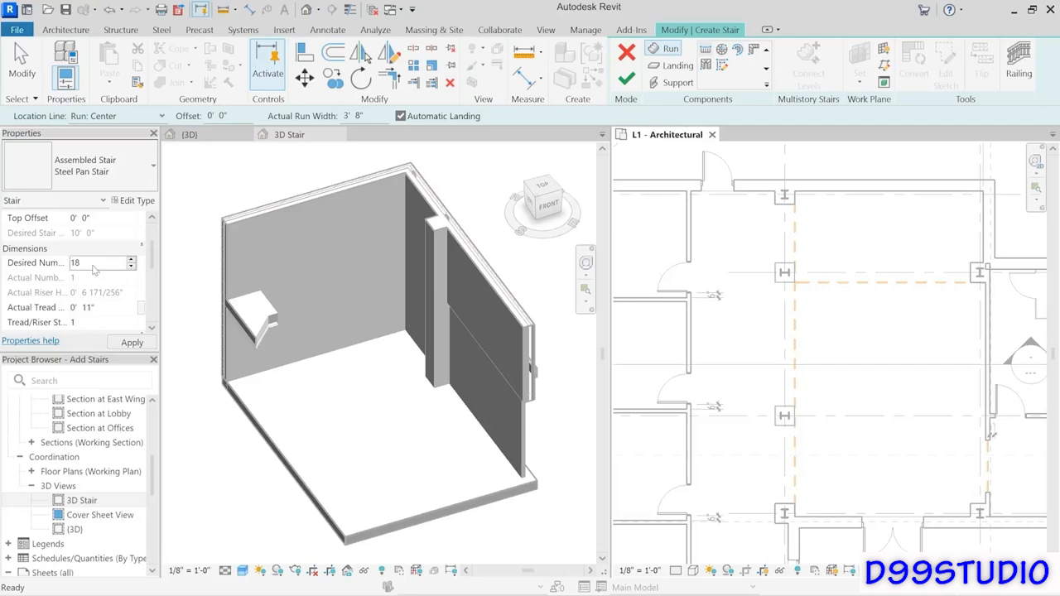
click(102, 311)
drag(100, 309, 59, 308)
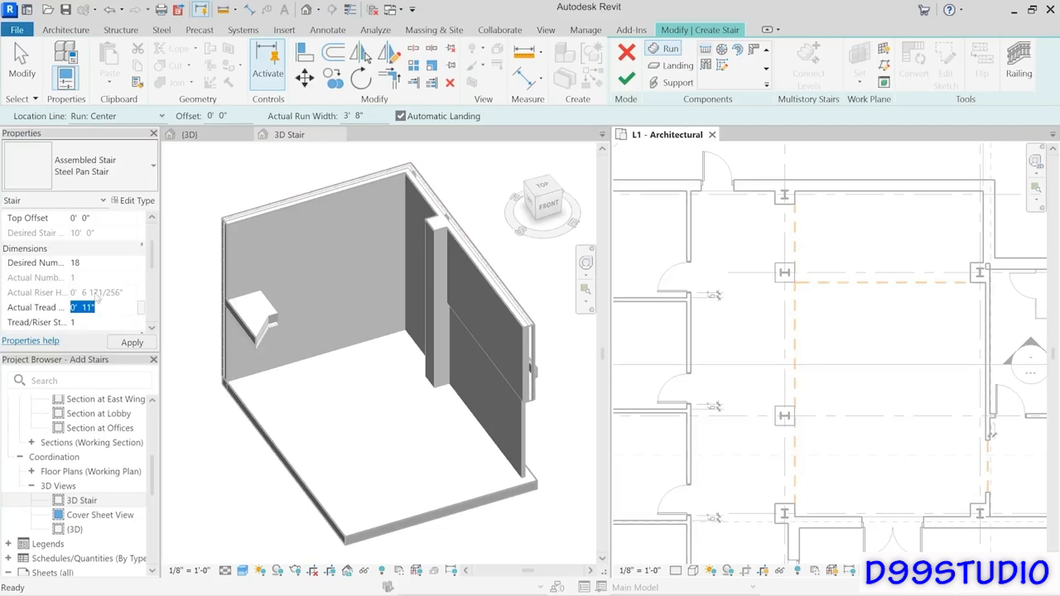
click(87, 262)
click(128, 204)
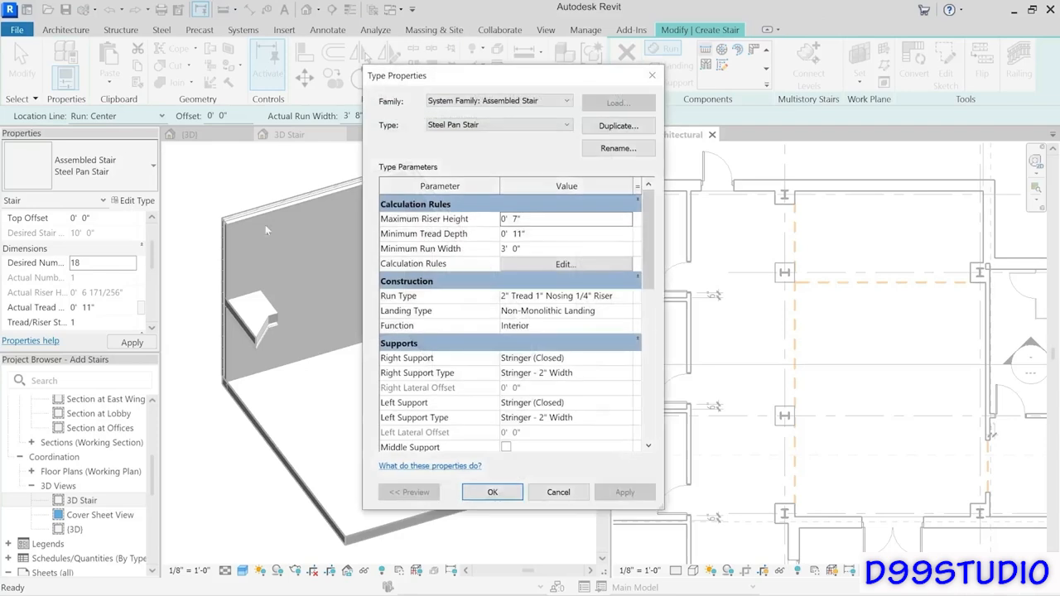
click(537, 220)
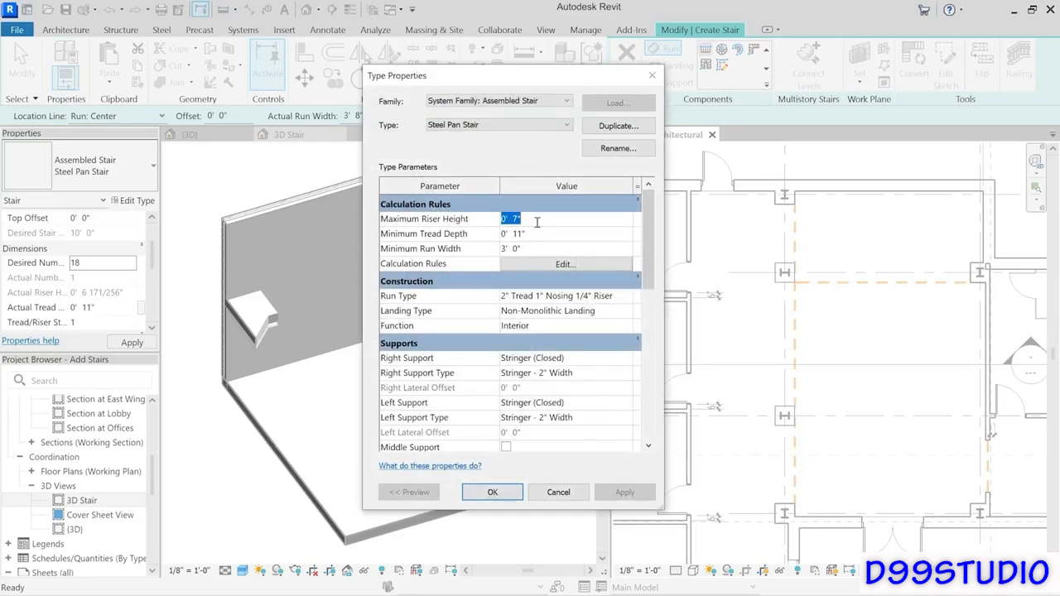
click(544, 233)
click(539, 219)
click(539, 235)
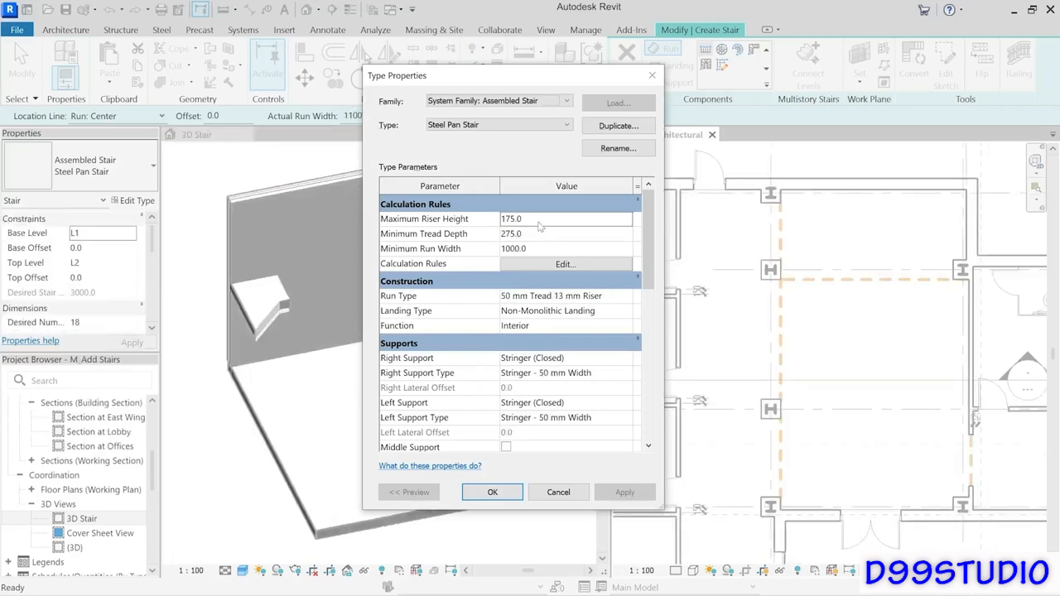
click(538, 219)
click(536, 237)
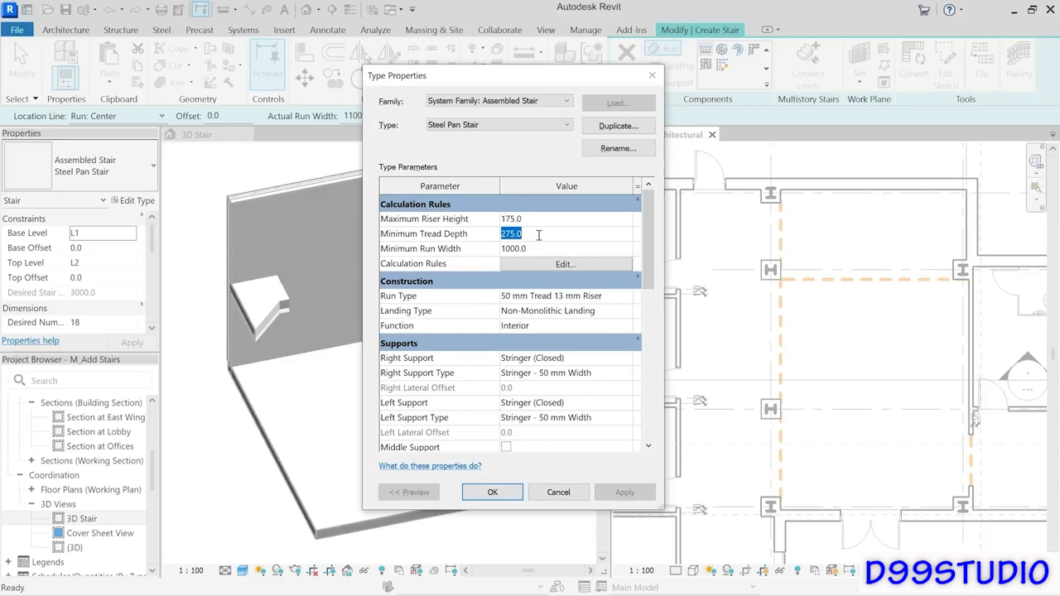
click(539, 237)
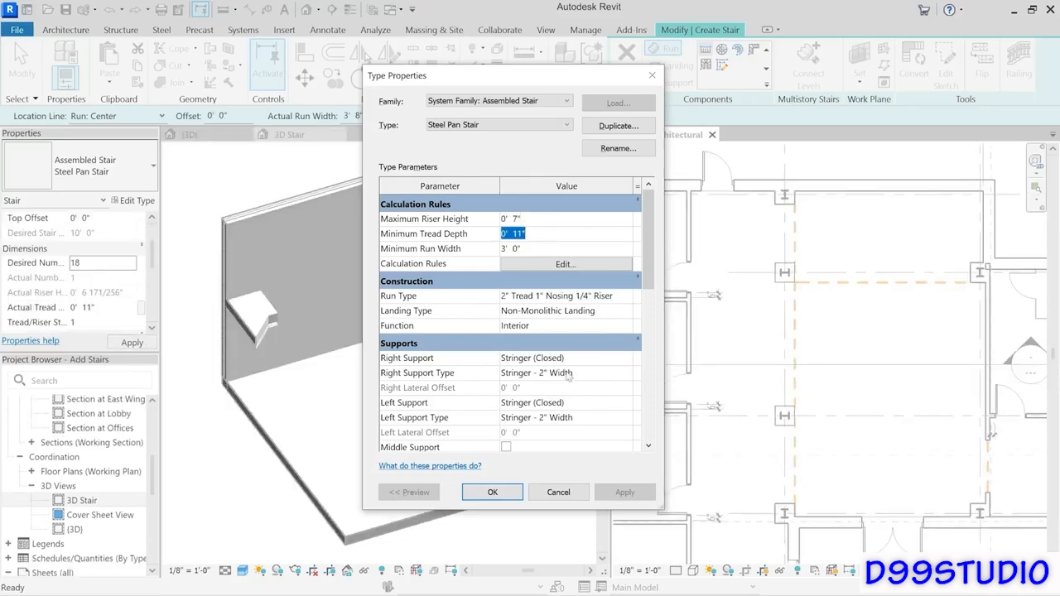
click(585, 495)
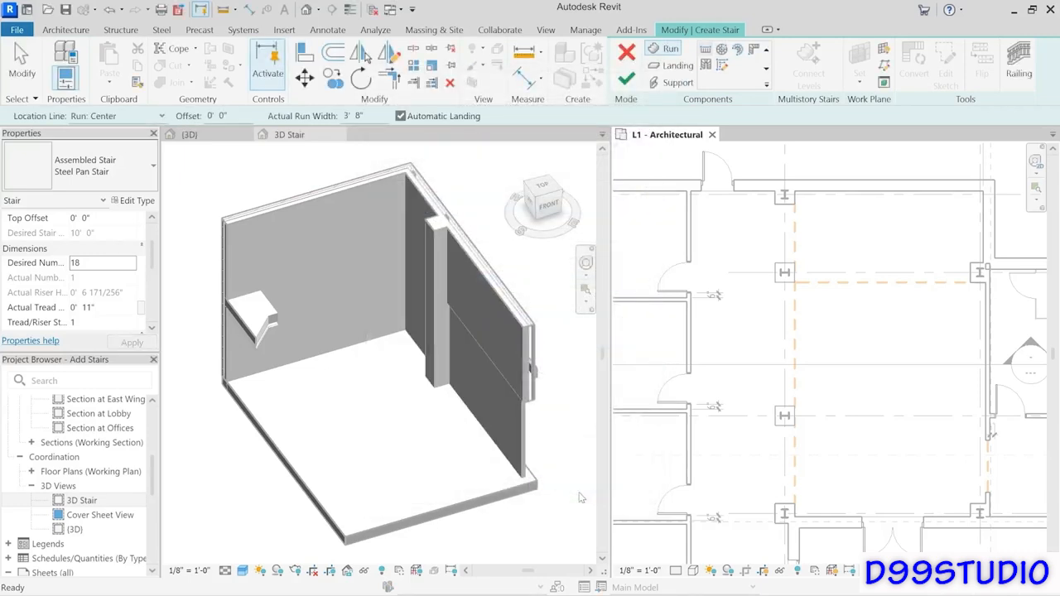
- Draw a U-shaped stair with two parallel horizontal runs of nine risers, each about 7'-4" long, joined by an automatic landing
click(816, 327)
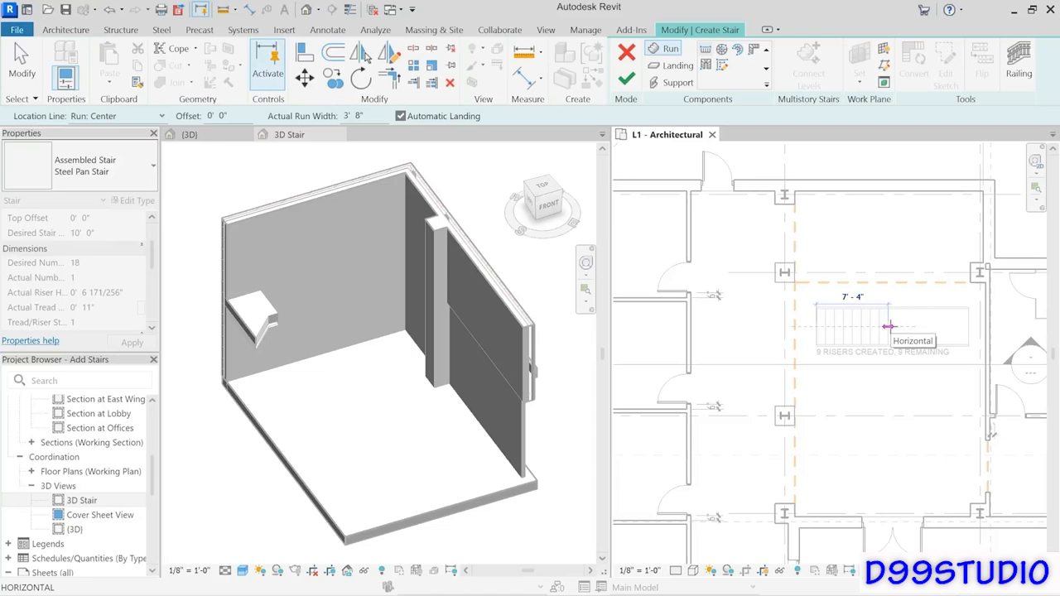
click(888, 326)
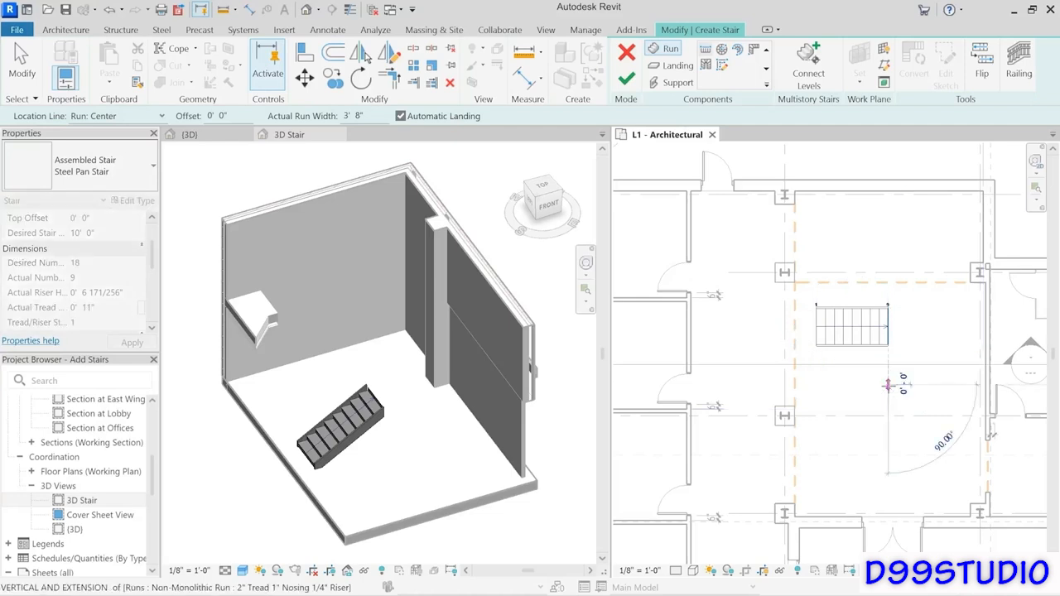
click(888, 385)
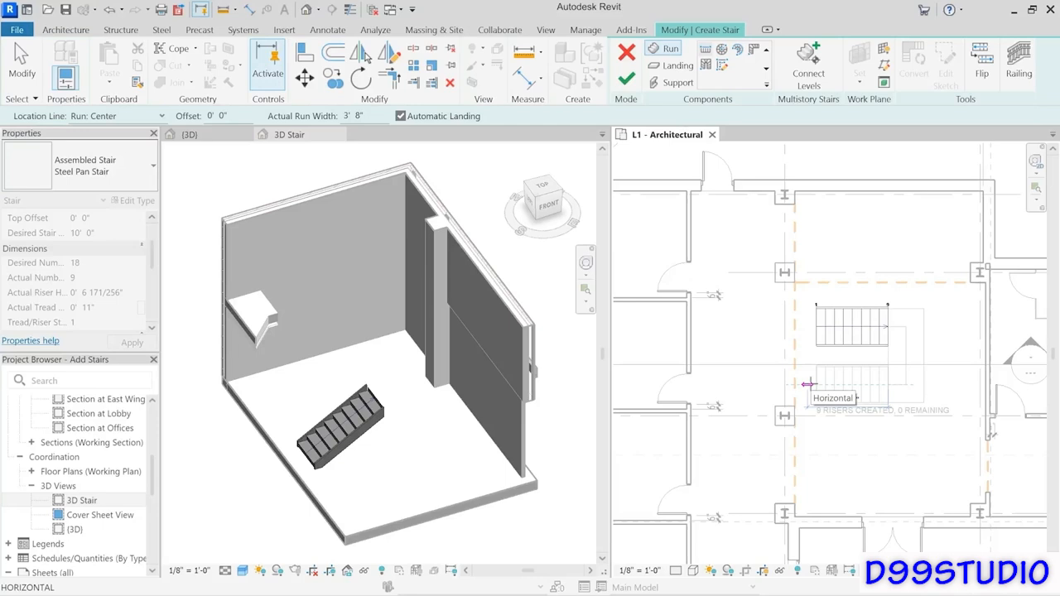
click(808, 384)
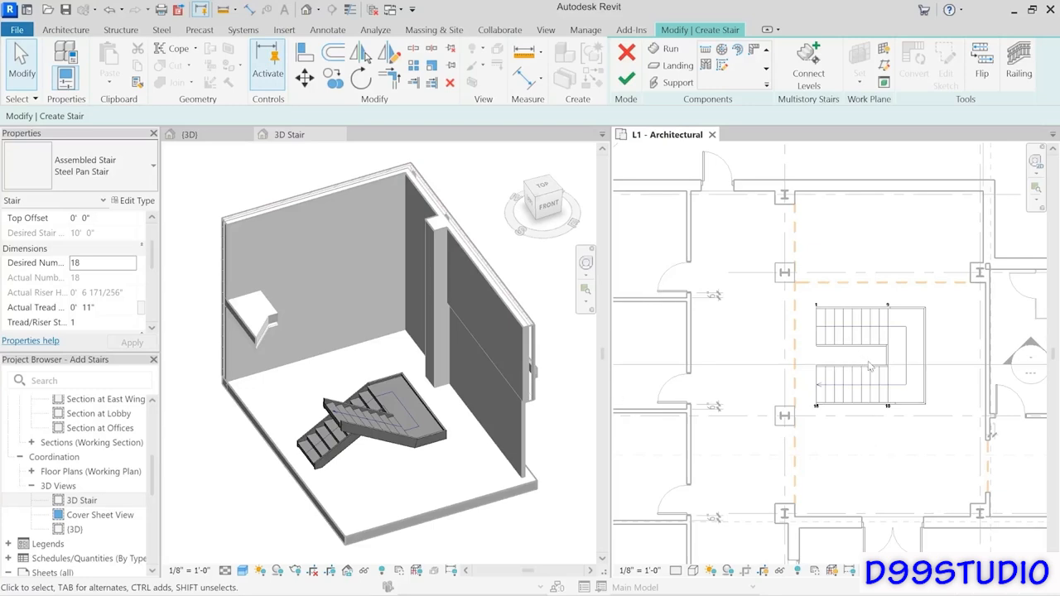
- Add an aligned dimension between the facing inner edges of the two runs, placed beside their open ends
scroll(869, 366, up, 5)
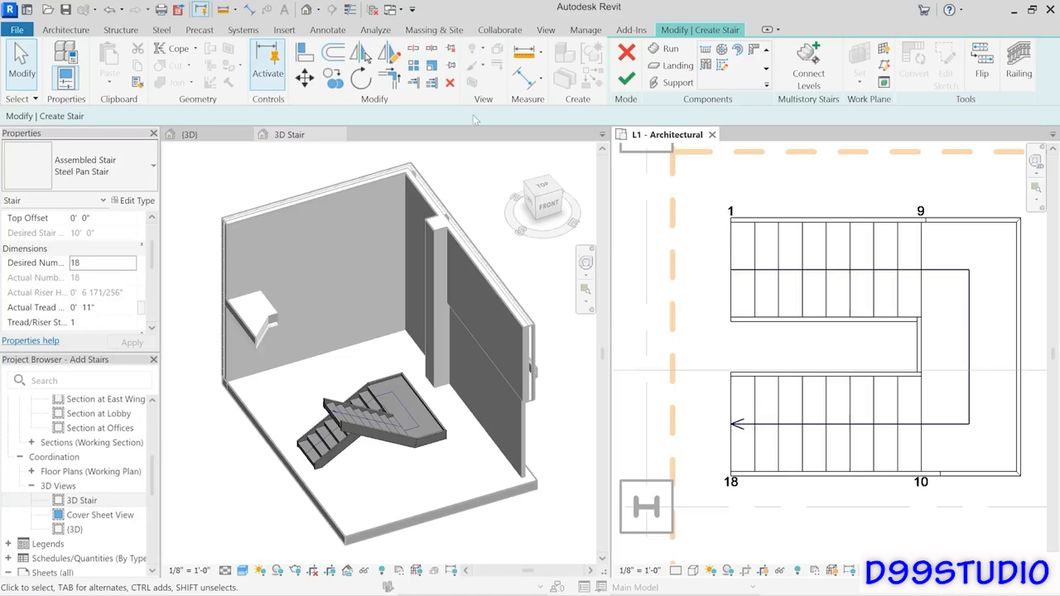
click(520, 81)
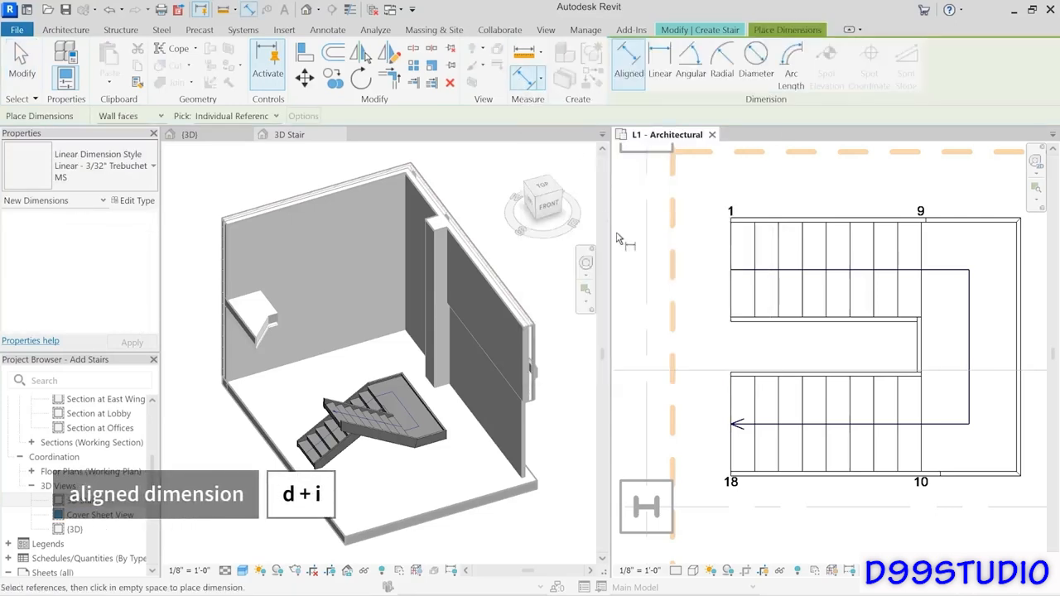
click(788, 322)
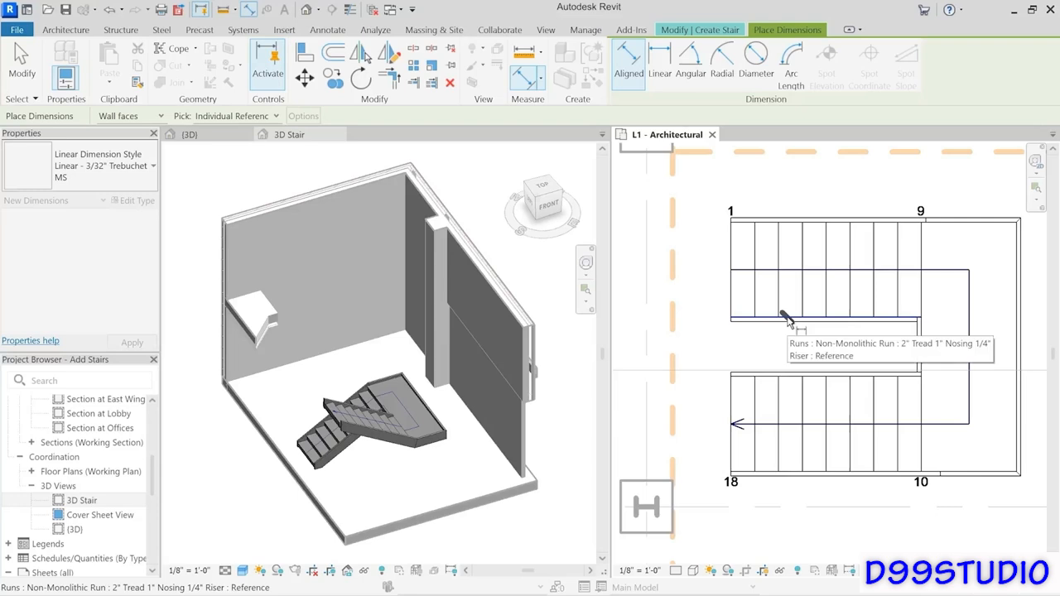
click(787, 383)
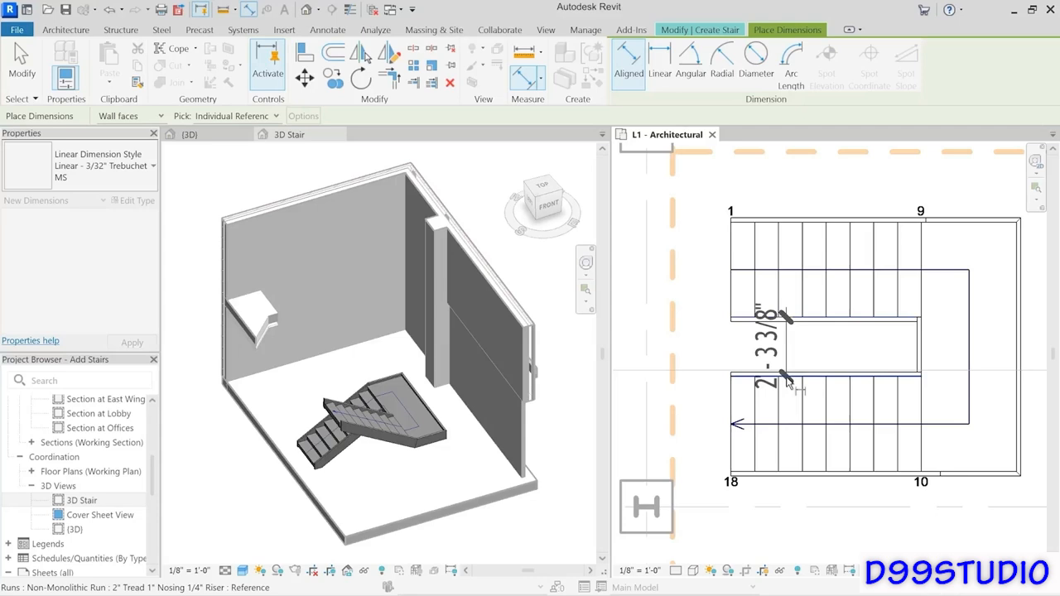
click(689, 348)
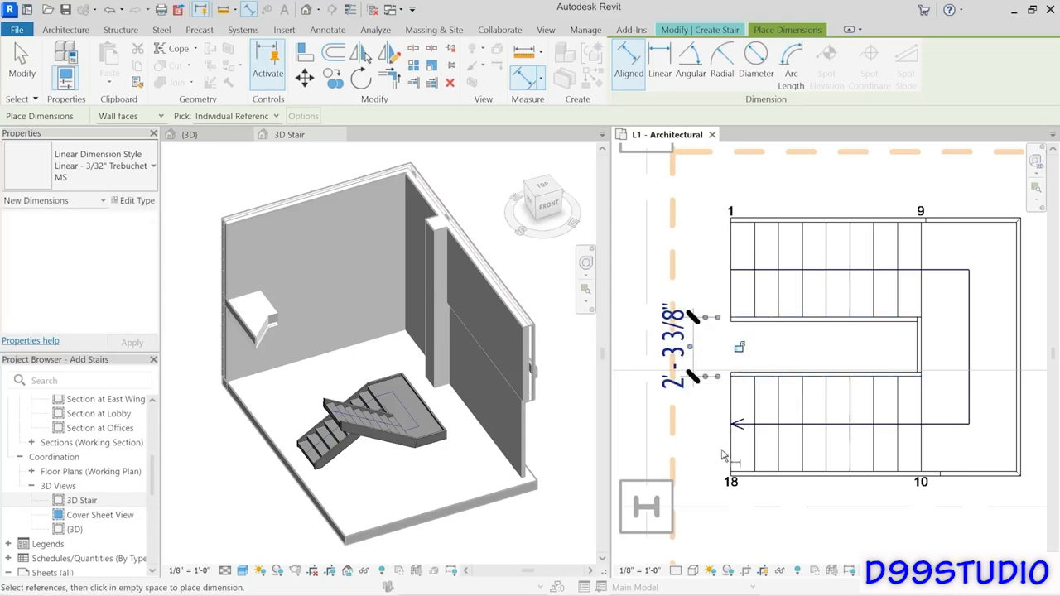
click(21, 62)
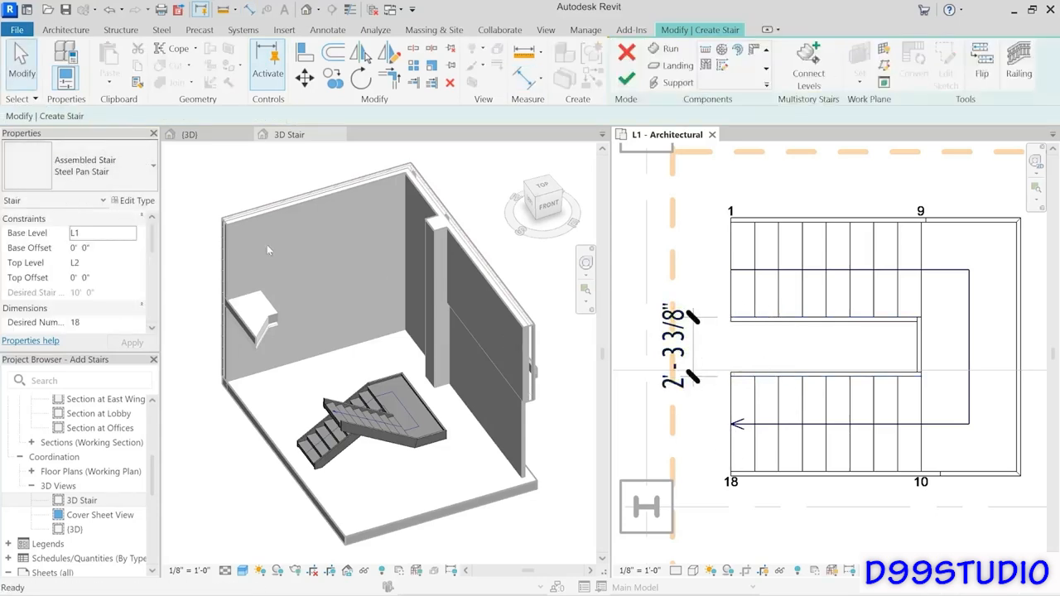
- Set the gap between the two parallel runs to 8" by moving the second run through the aligned dimension
click(825, 411)
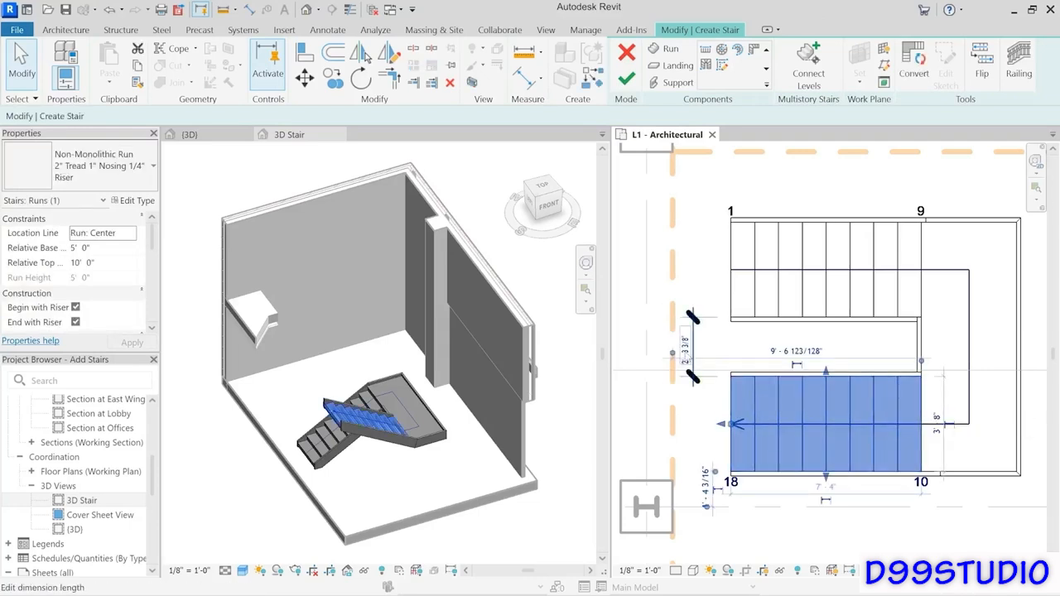
click(685, 351)
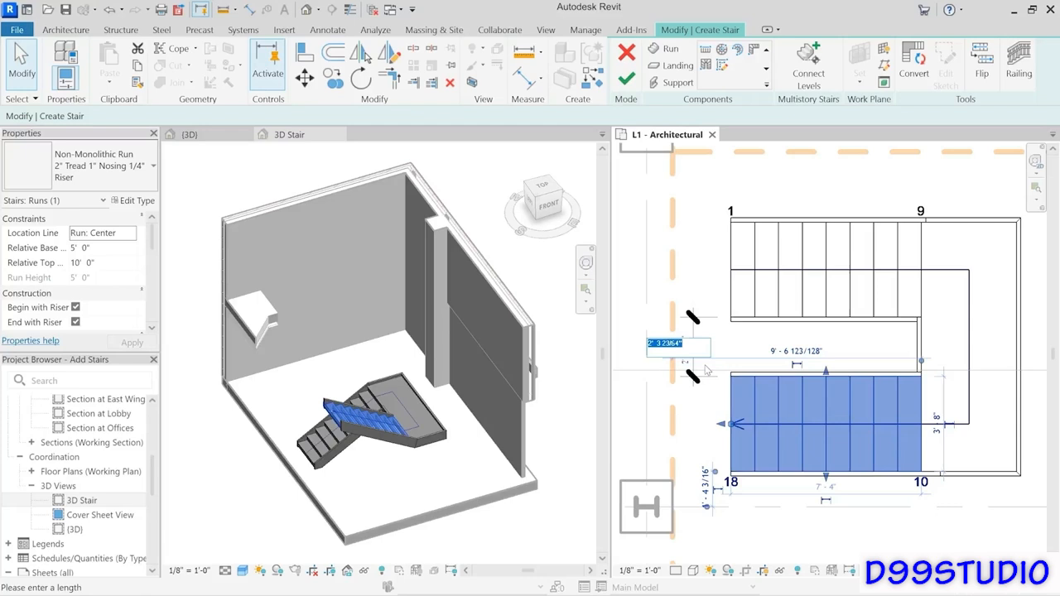
text(8")
key(Return)
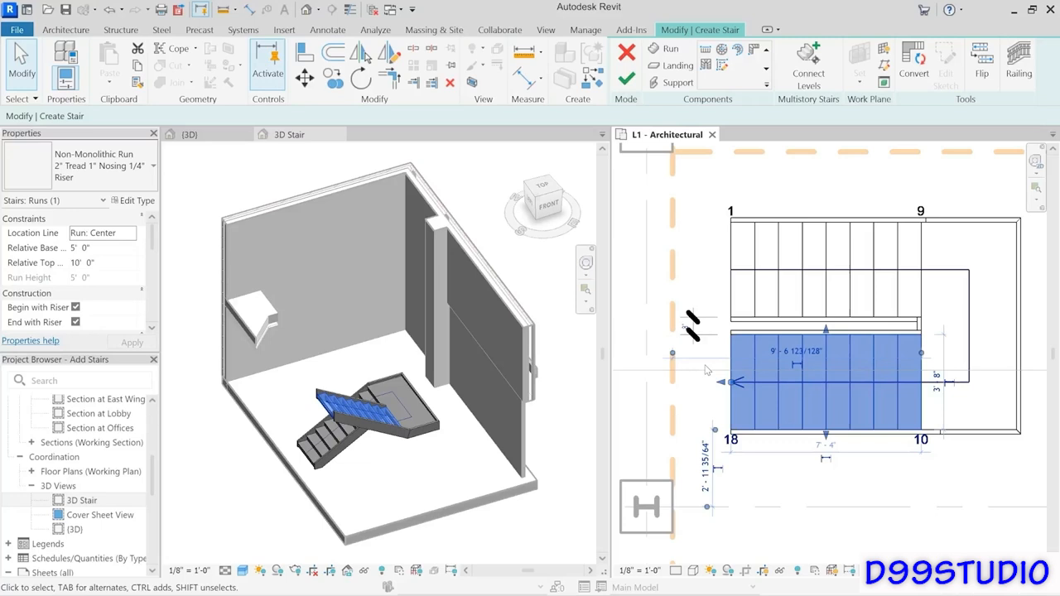
click(787, 477)
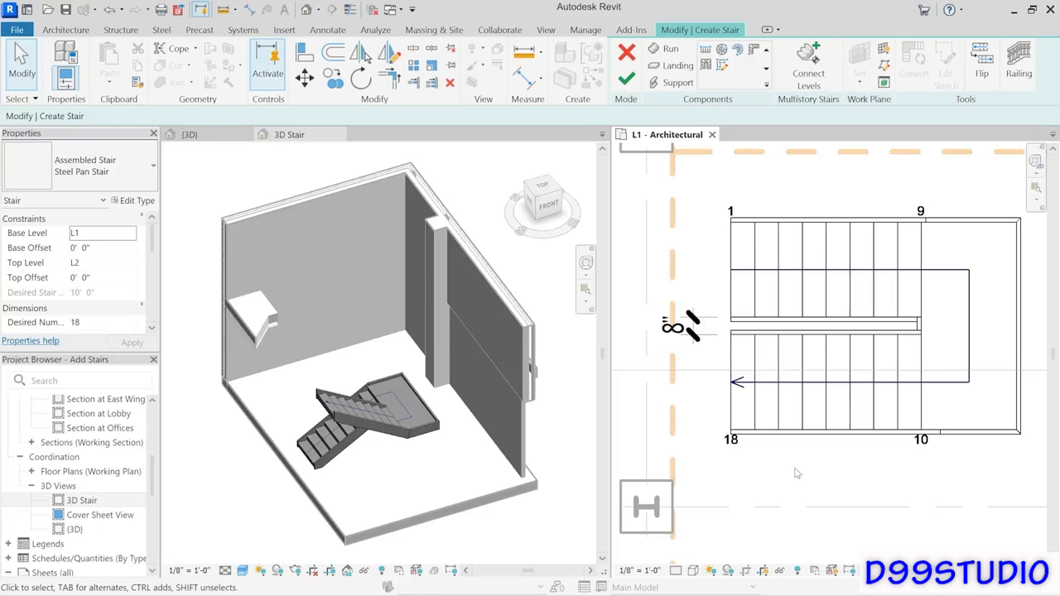
- Assign the IBC-Pipe-Plate Stringer (Extension Top and Bottom) railing positioned on the stringer, and finish the stair
click(1018, 63)
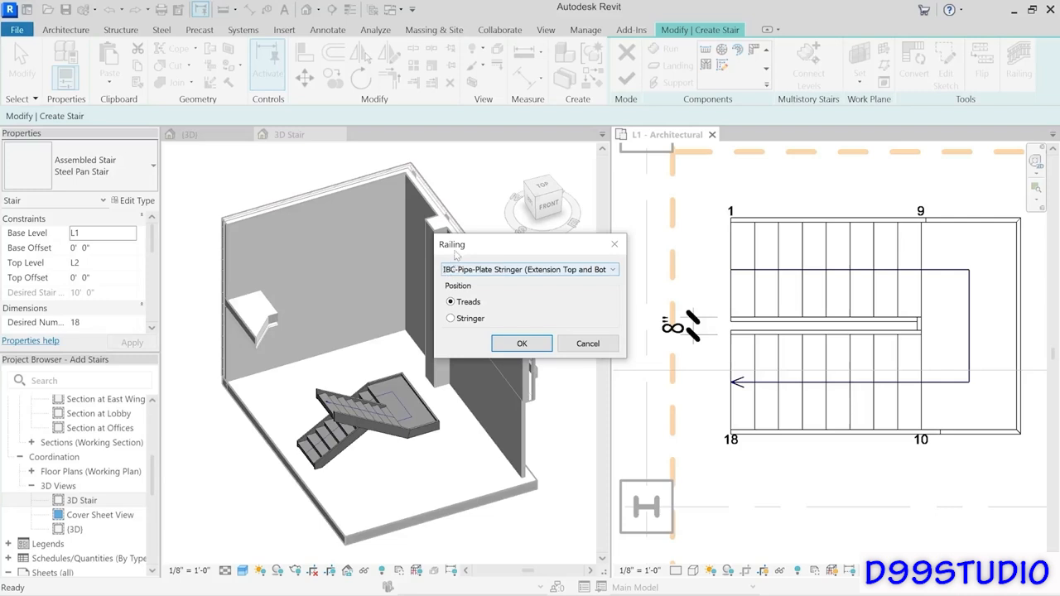
click(488, 271)
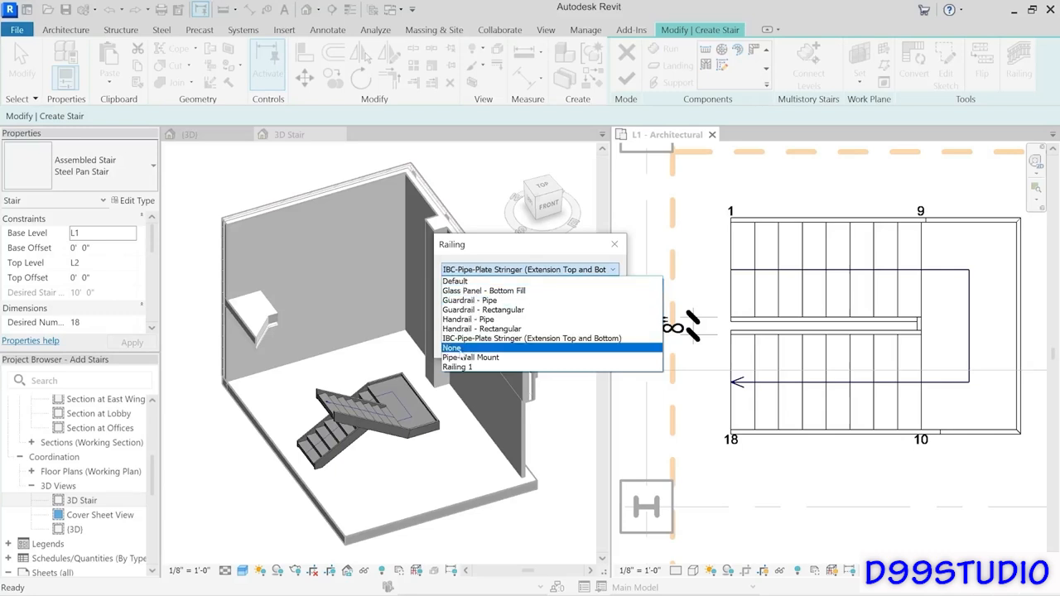
click(477, 339)
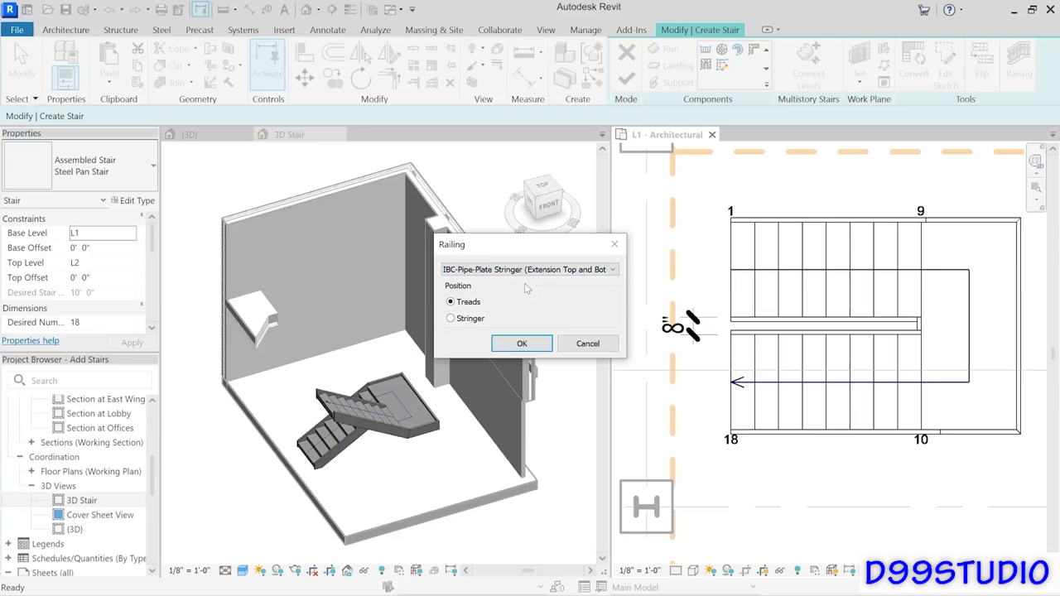
click(464, 323)
click(536, 349)
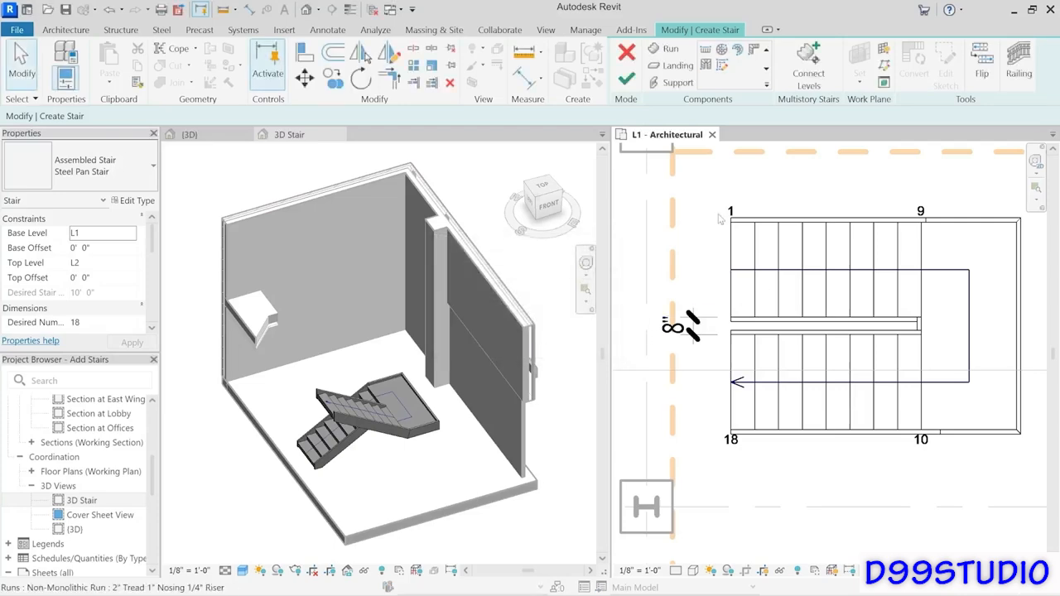
click(627, 78)
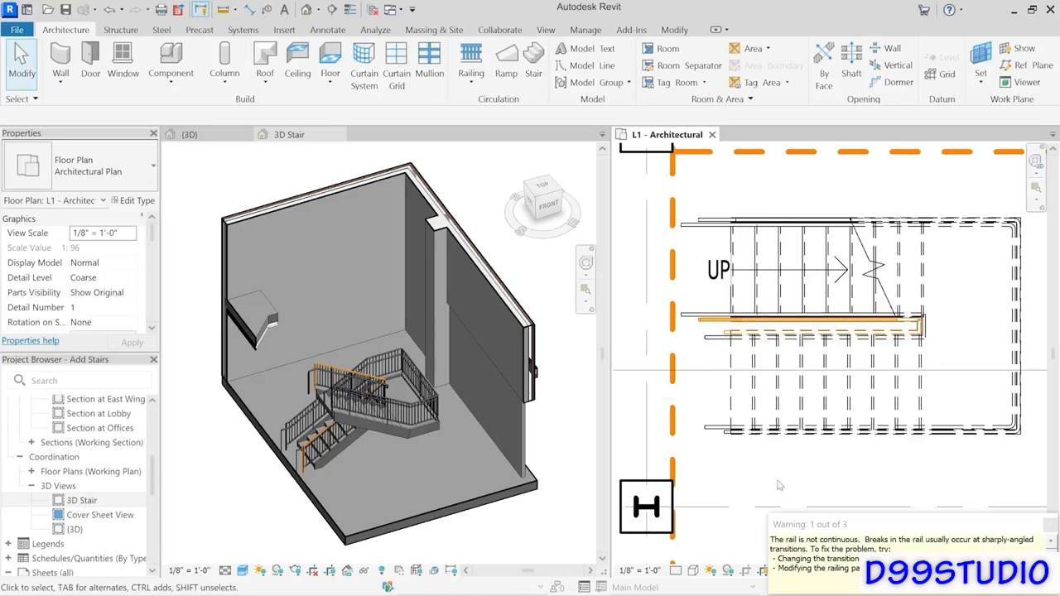
click(854, 470)
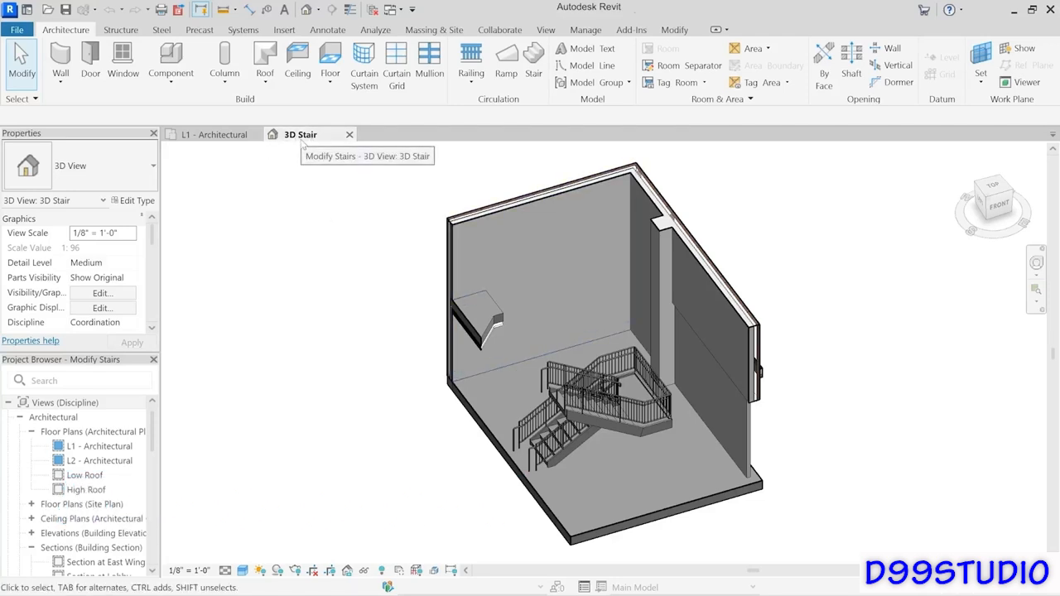
- Tile the 3D Stair and L1 - Architectural views of the Modify Stairs project side by side
click(225, 138)
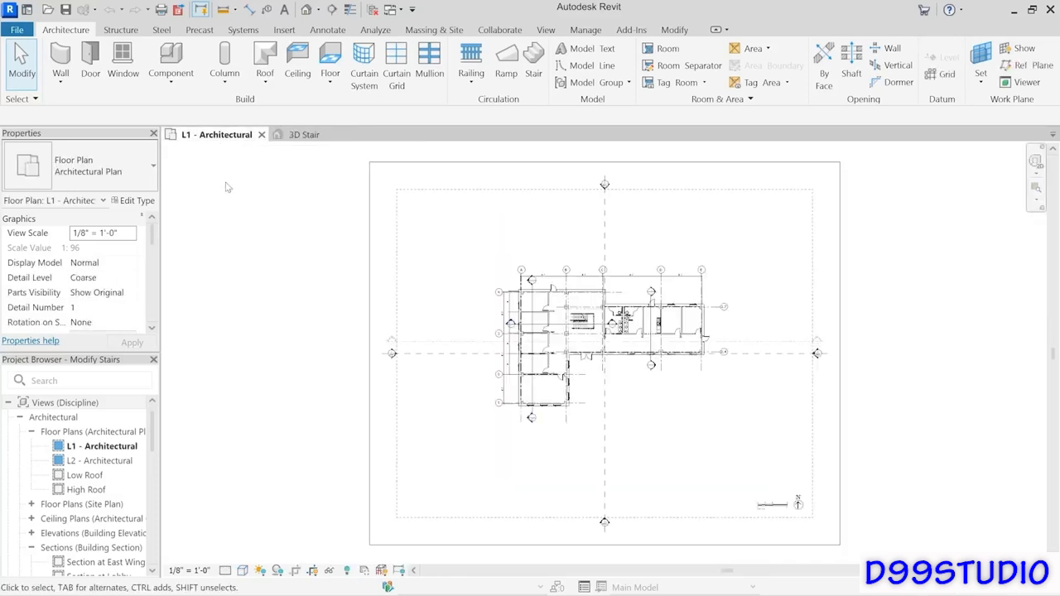
click(301, 139)
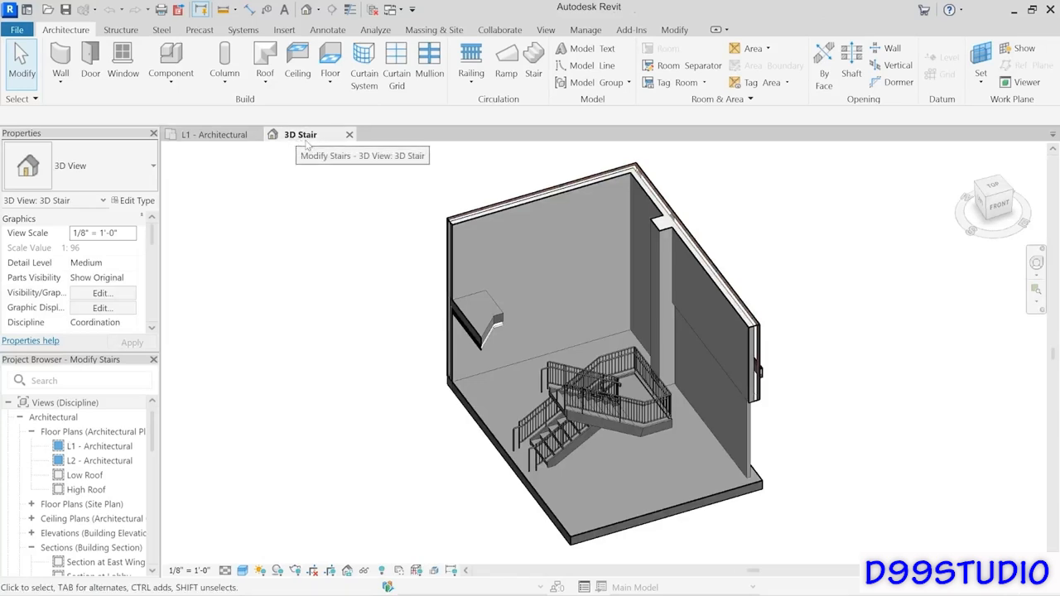
click(547, 30)
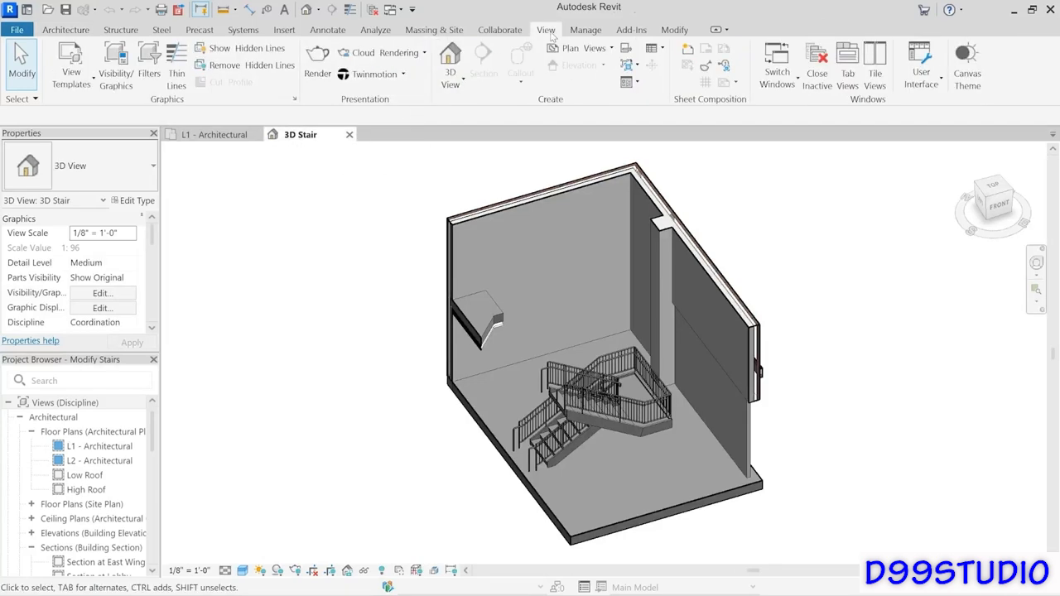
click(876, 74)
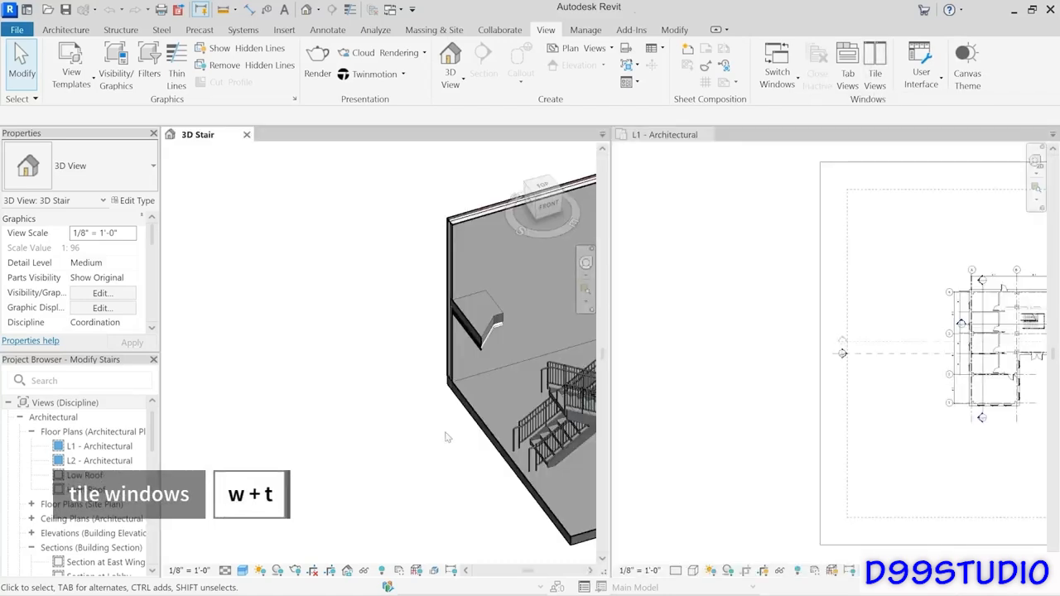
- Examine the inner railing's turn at the landing in both the 3D Stair view and the L1 - Architectural plan
middle_drag(509, 386, 282, 401)
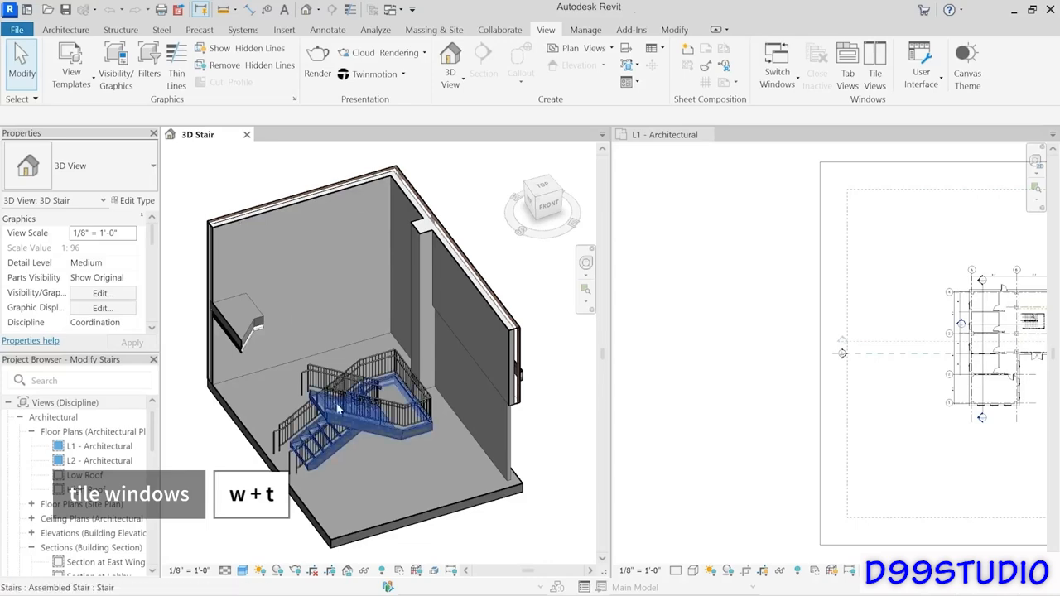
scroll(379, 401, up, 6)
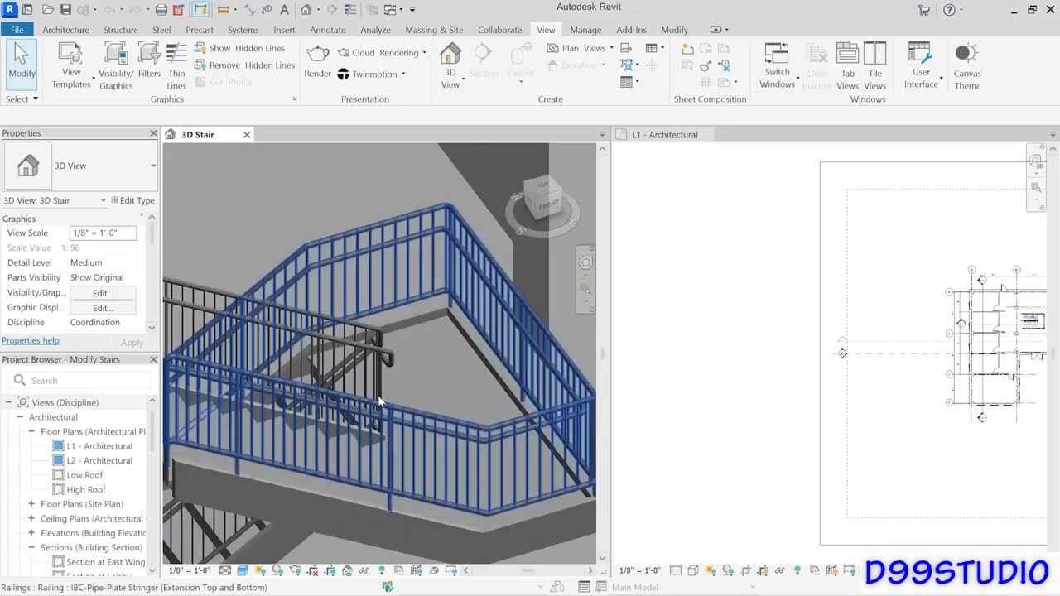
scroll(378, 402, up, 4)
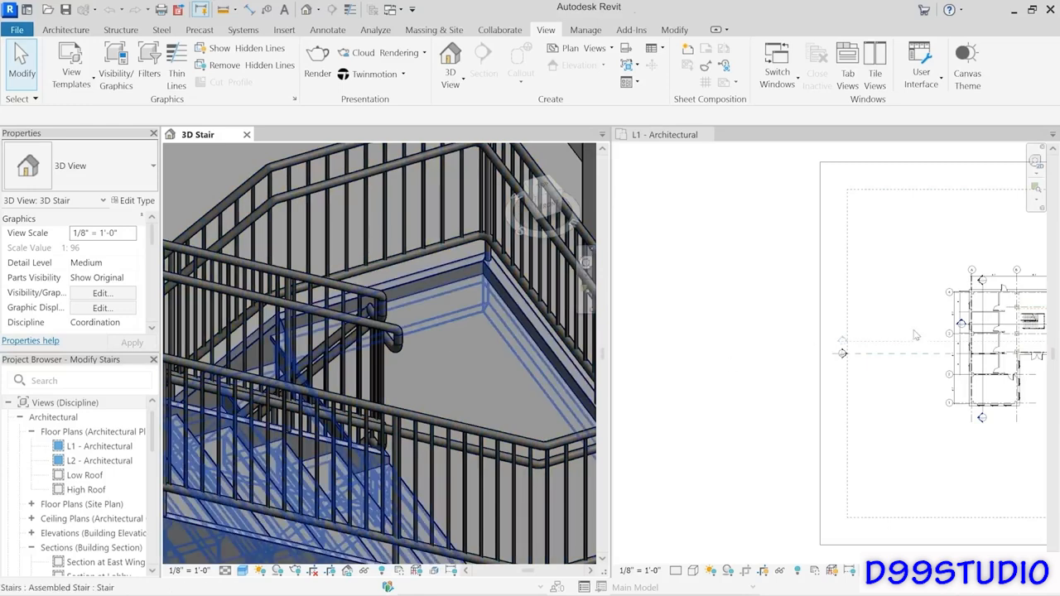
click(1005, 343)
scroll(1005, 343, up, 8)
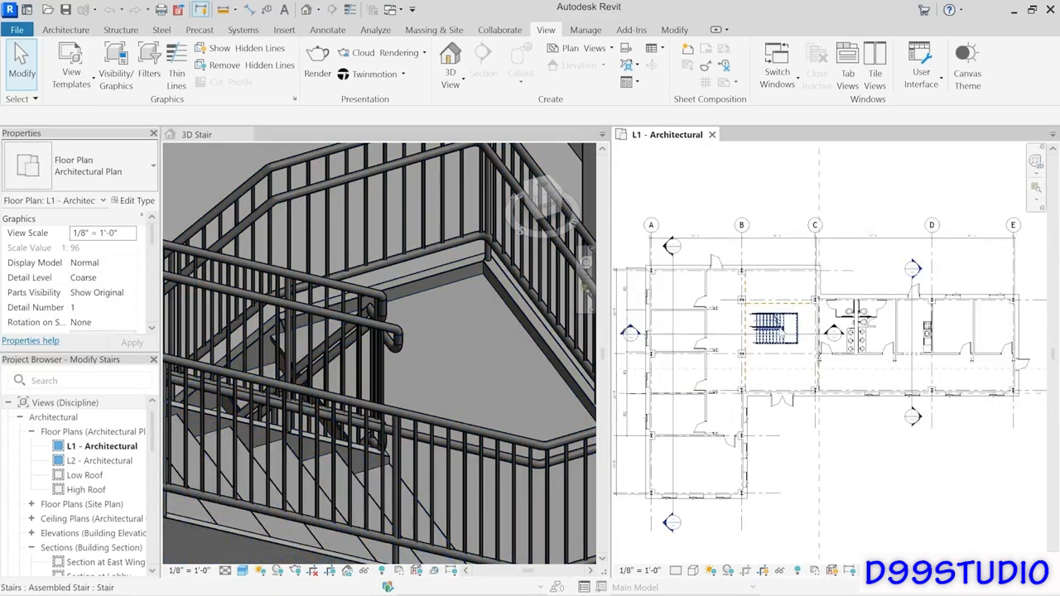
scroll(775, 330, up, 4)
middle_drag(778, 330, 843, 334)
scroll(983, 354, up, 1)
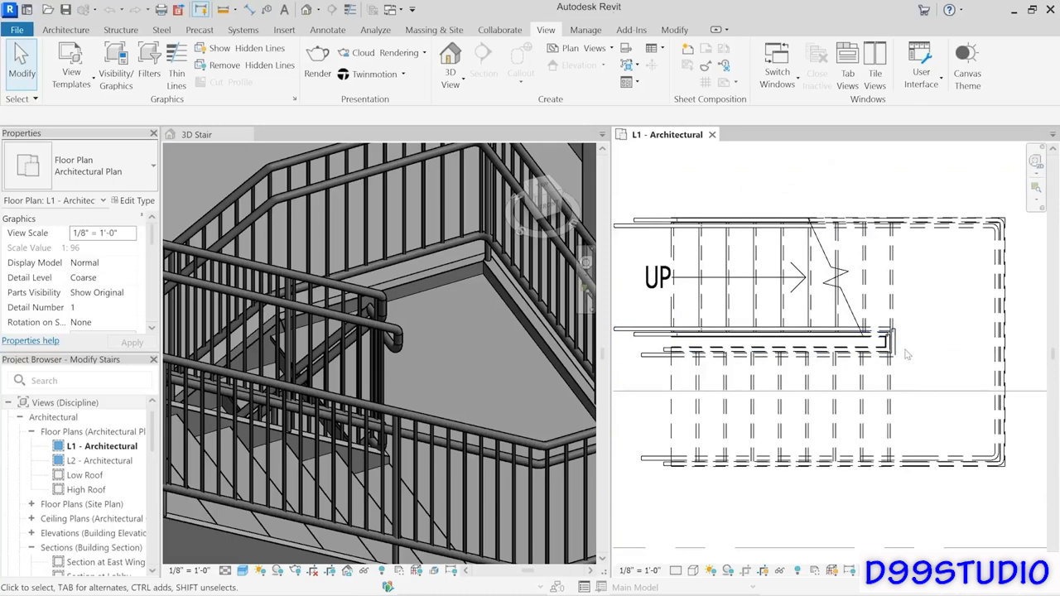
scroll(907, 354, up, 4)
scroll(908, 355, up, 1)
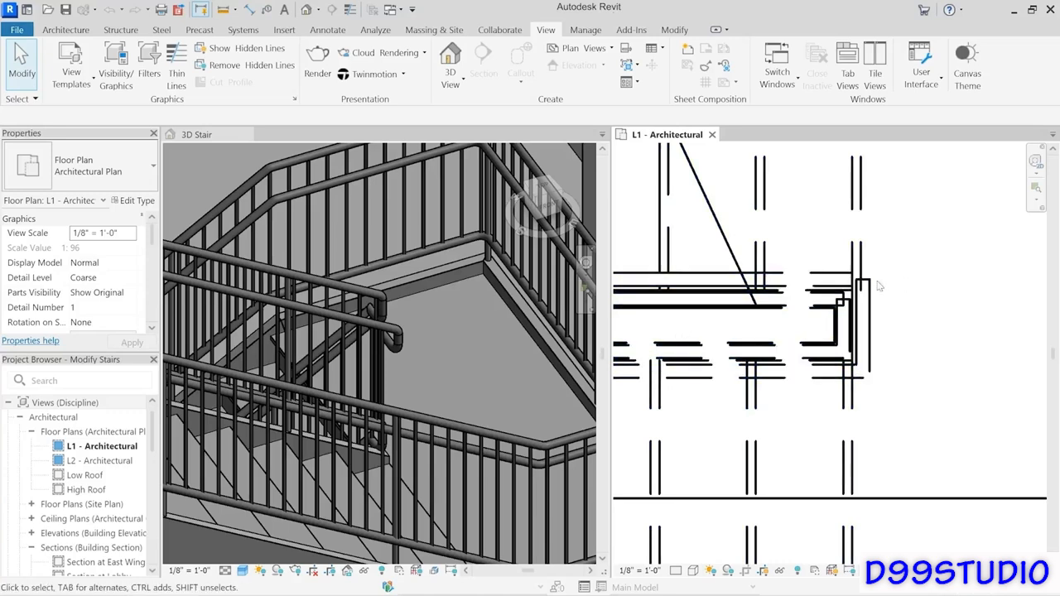
- Review the related warning for the inner railing's top rail in the 3D Stair view and close the message
click(432, 320)
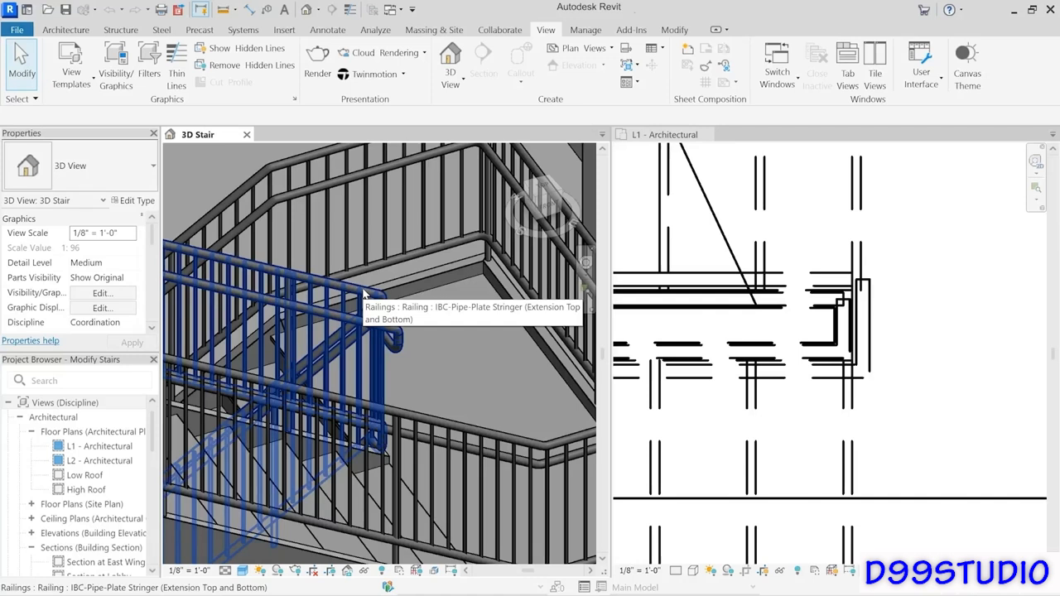
key(Tab)
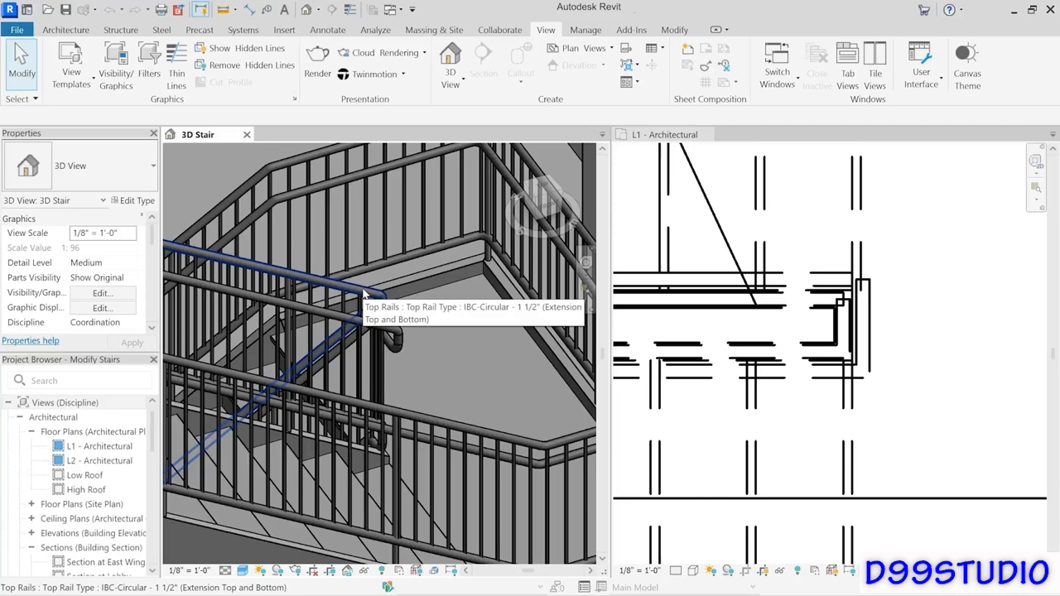
click(364, 294)
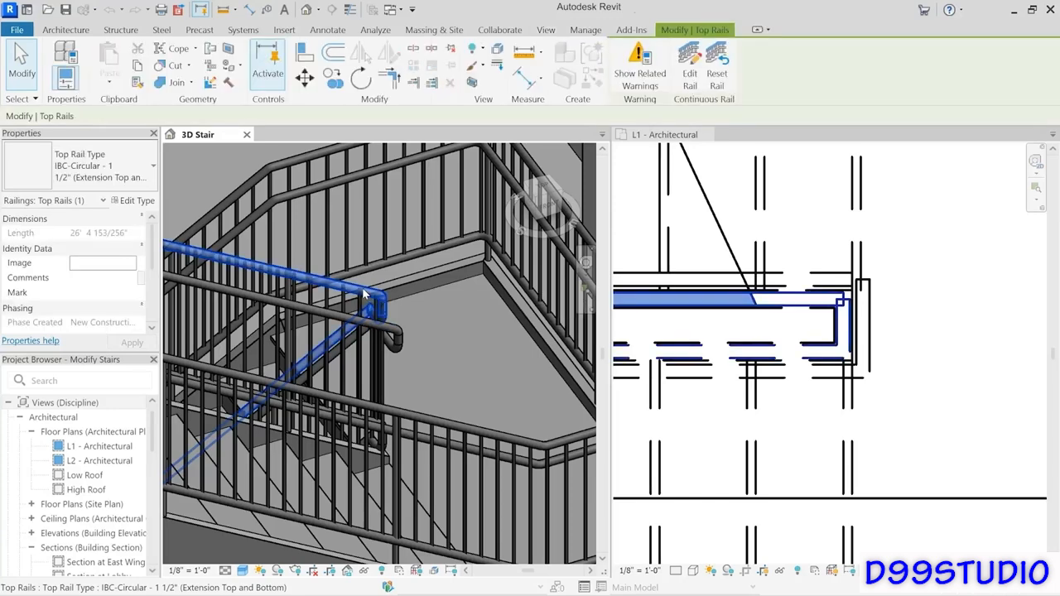
click(651, 83)
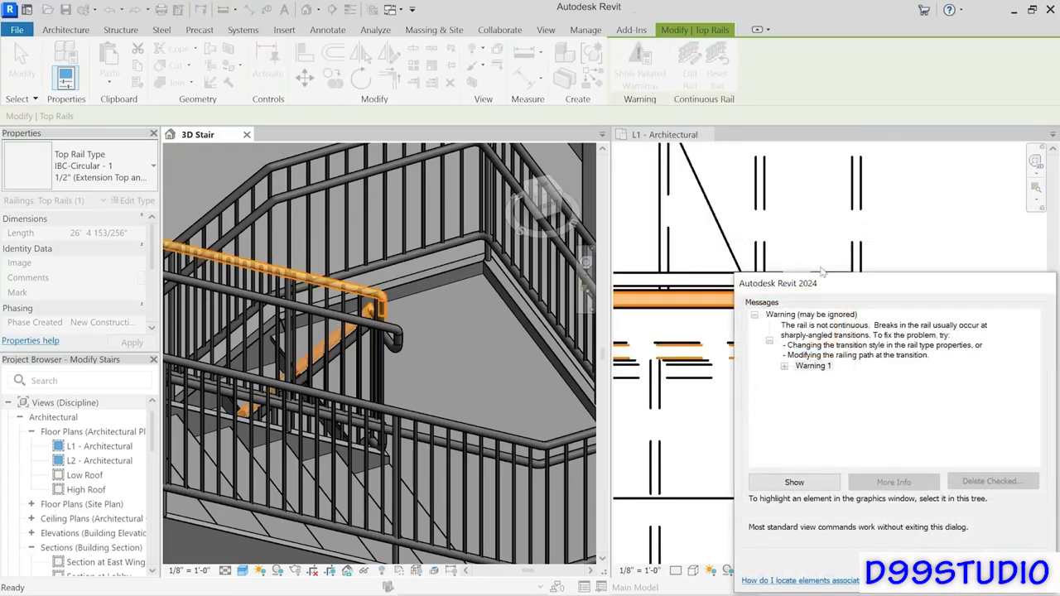
click(880, 341)
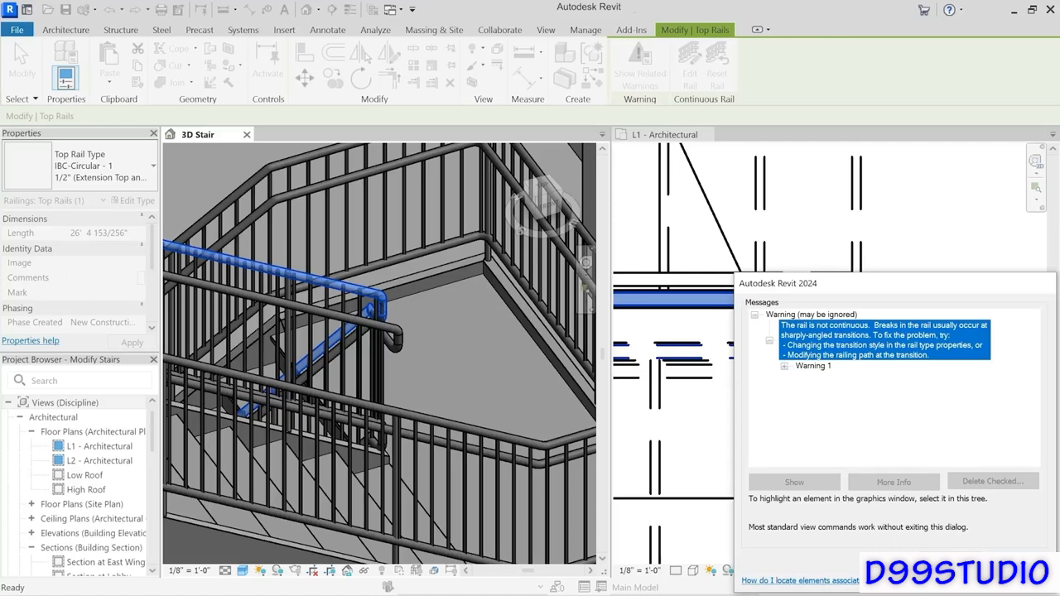
click(992, 579)
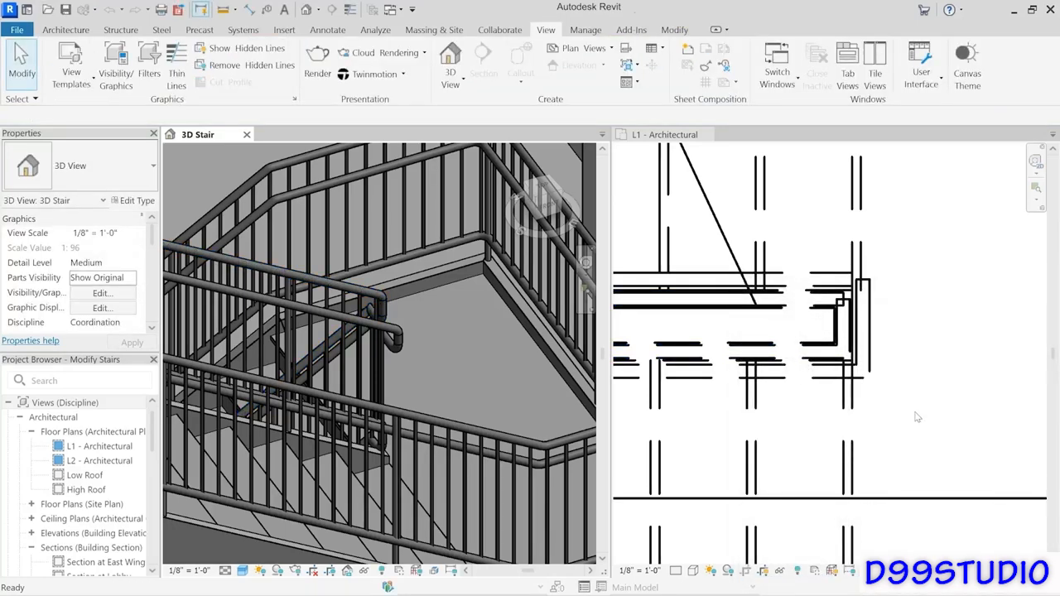
- Select the inner railing in the L1 plan to examine its path around the landing end, and clear the selection
click(873, 354)
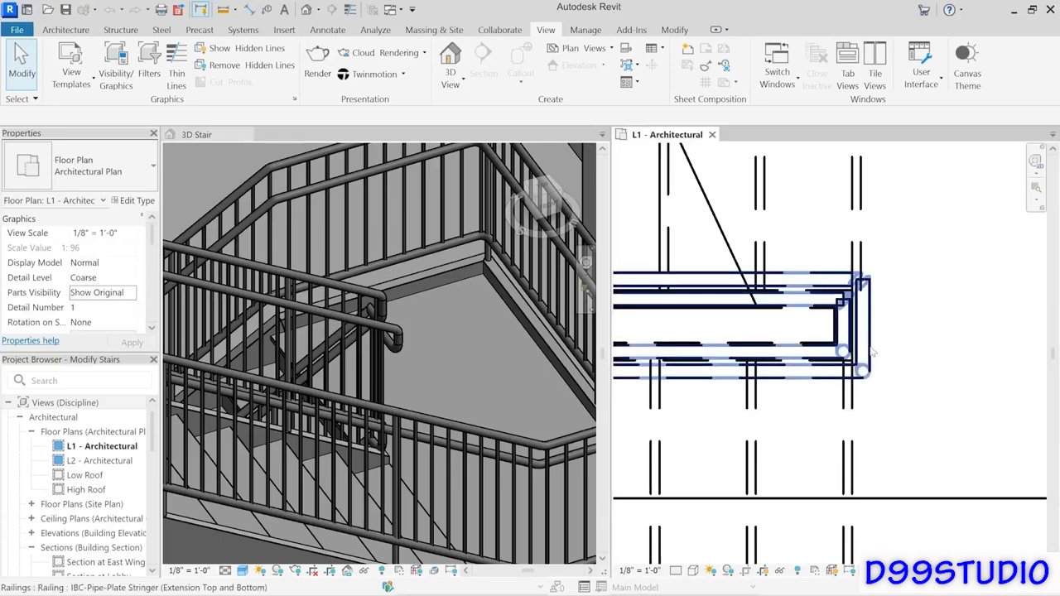
click(869, 352)
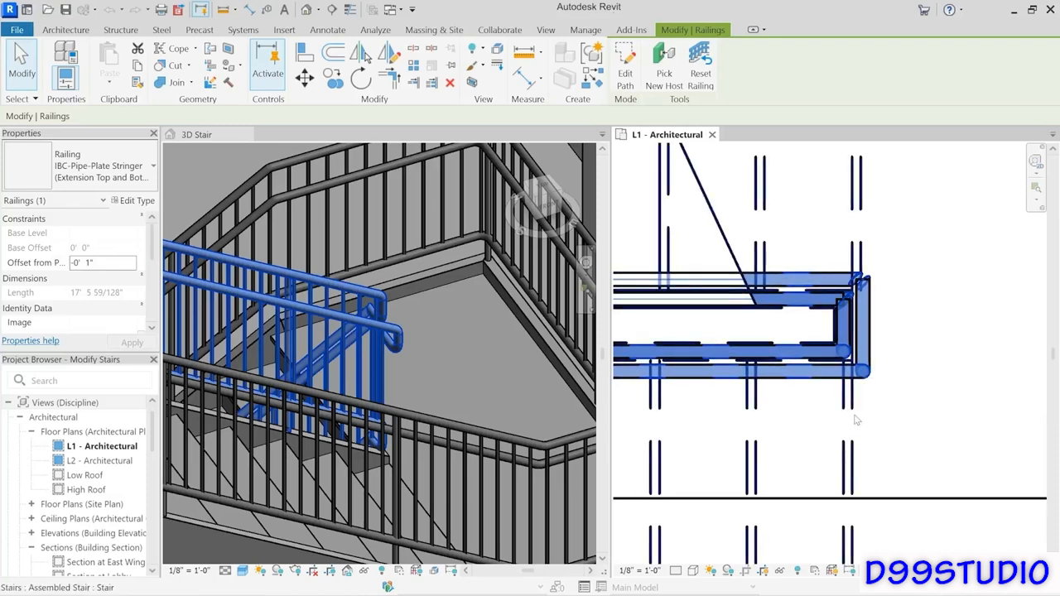
key(Escape)
scroll(866, 397, down, 4)
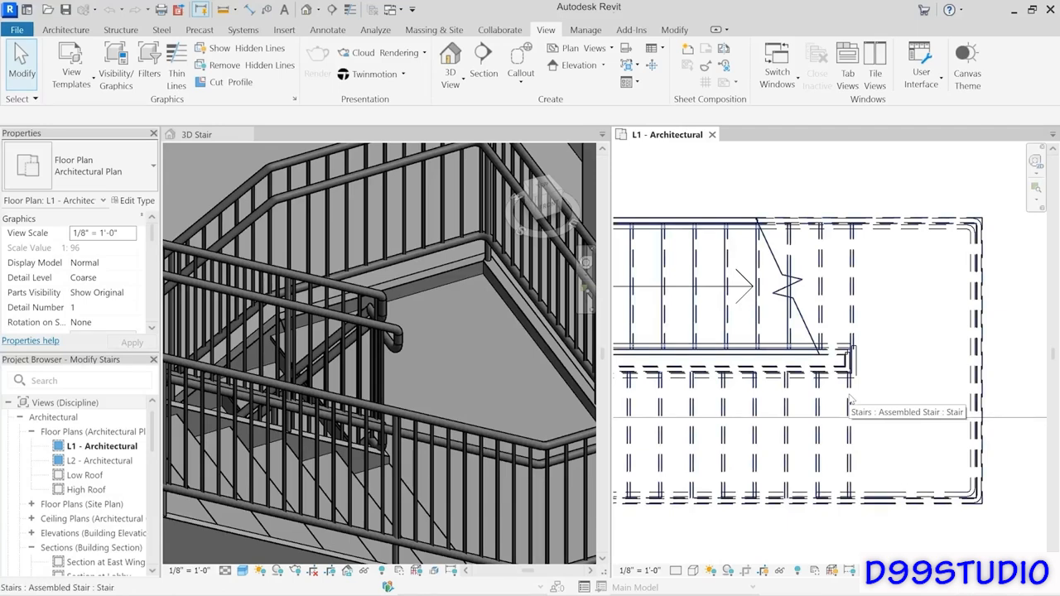
- Open the Steel Pan Stair for editing from the L1 plan and inspect its second run and the run's inner stringer
click(880, 394)
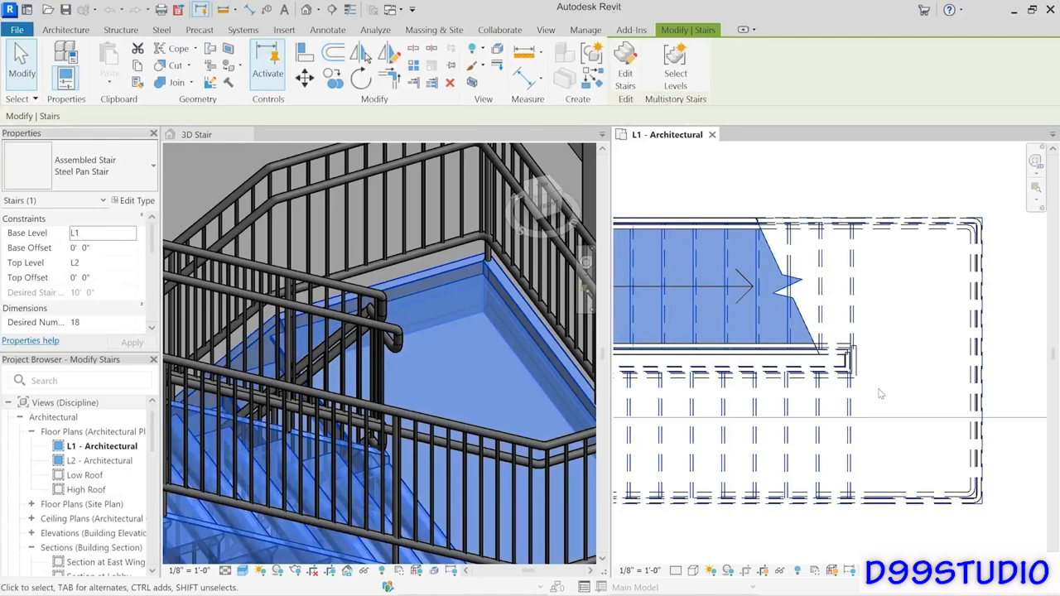
click(625, 83)
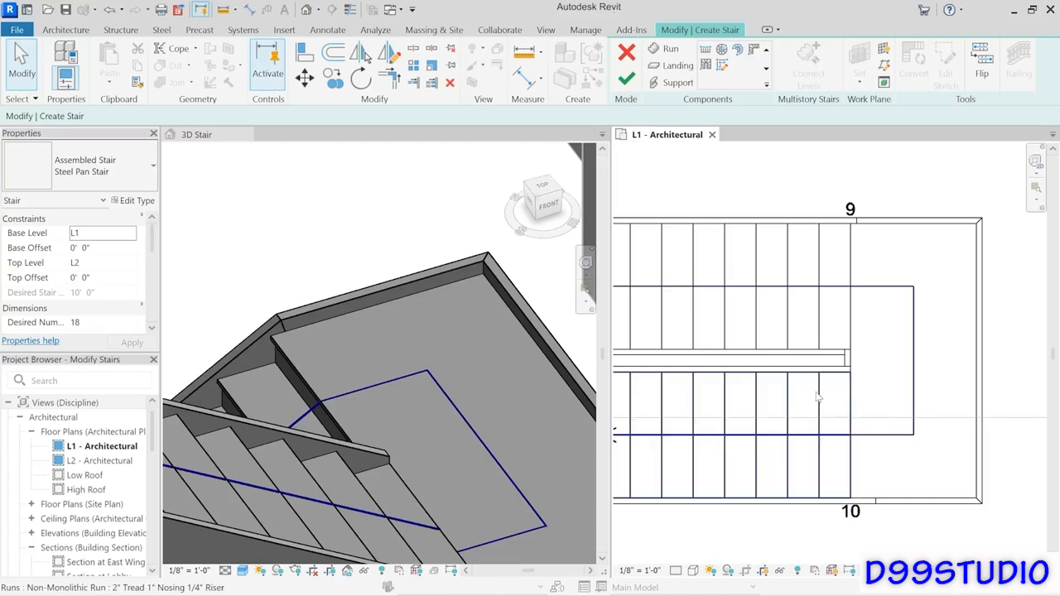
click(817, 397)
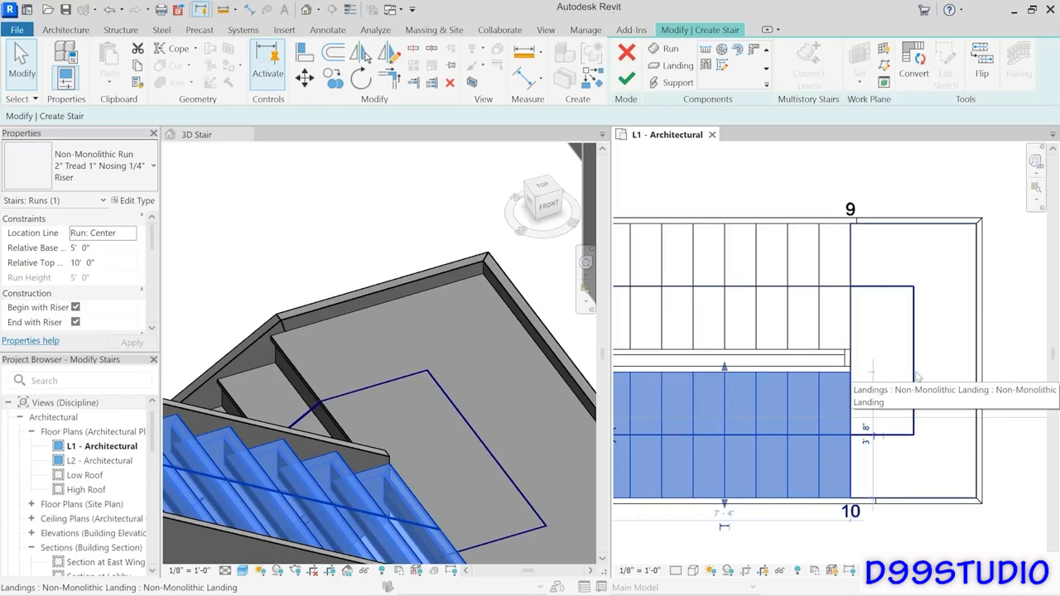
click(800, 370)
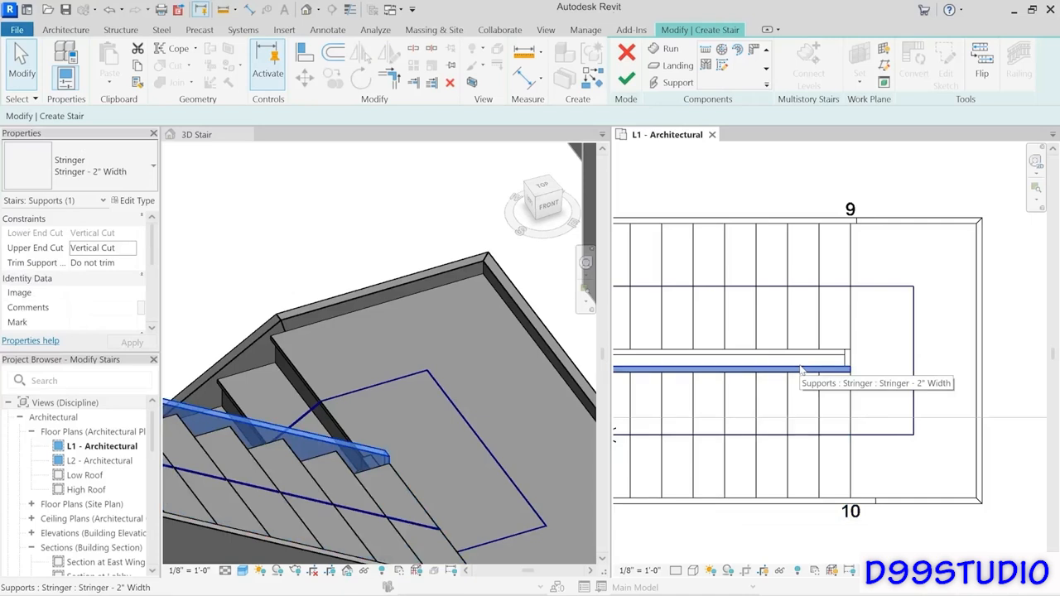
click(751, 174)
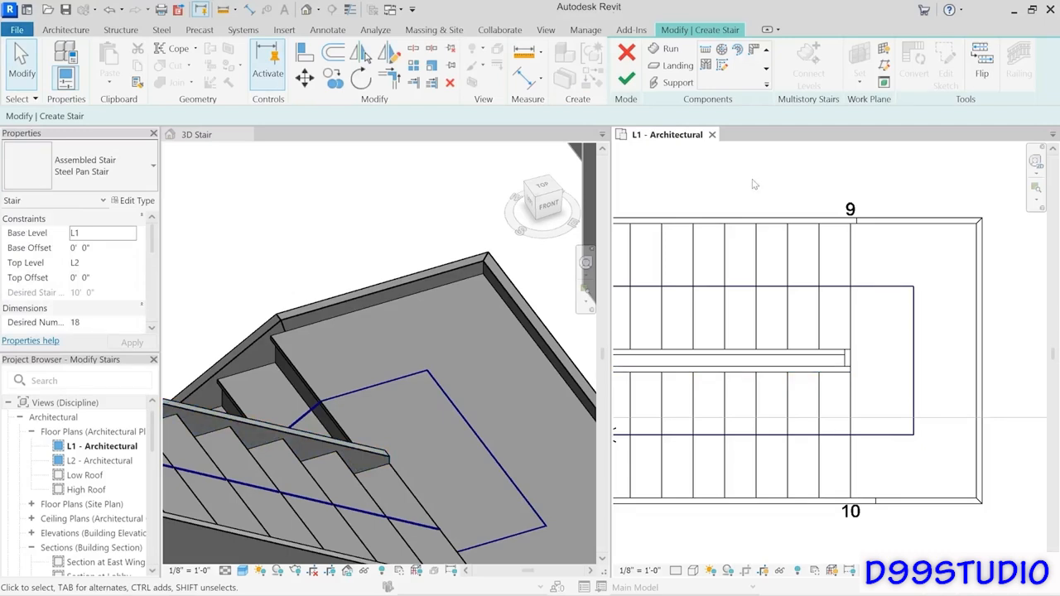
- Move the second run 1' 6" horizontally away from the landing in the L1 plan
click(790, 404)
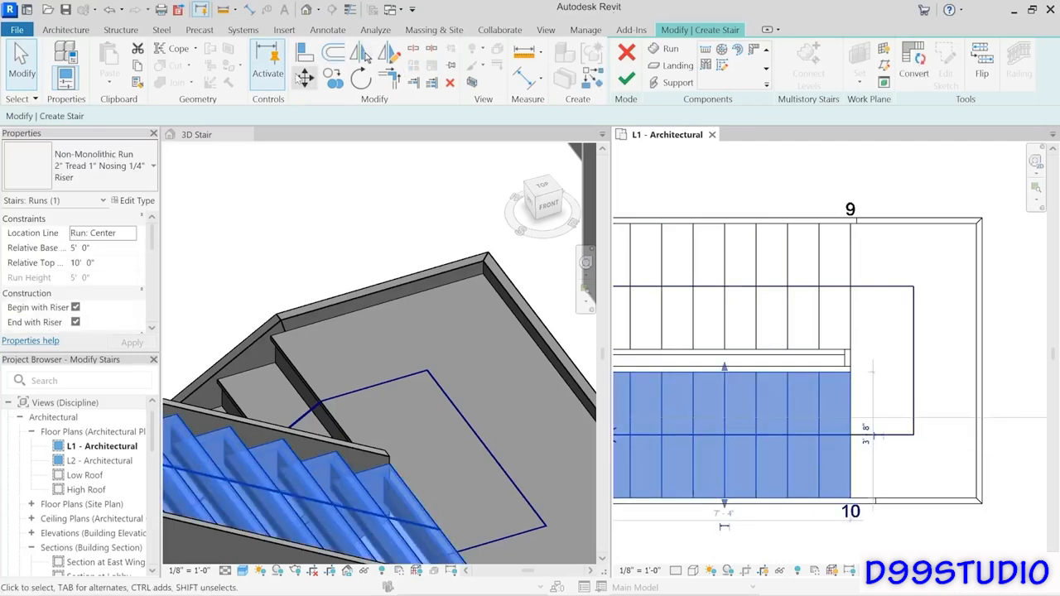
click(304, 77)
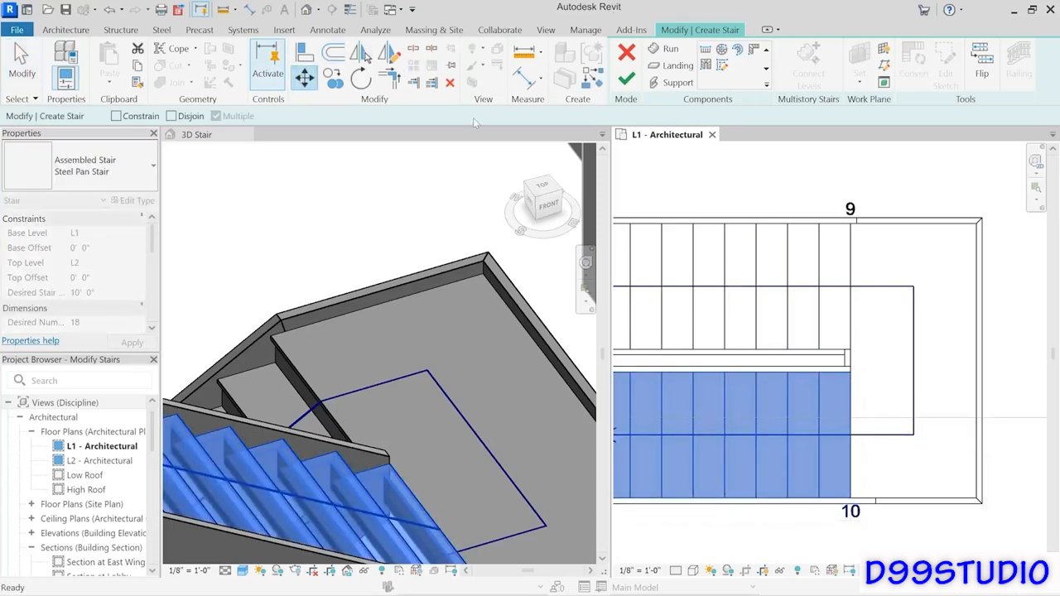
click(813, 175)
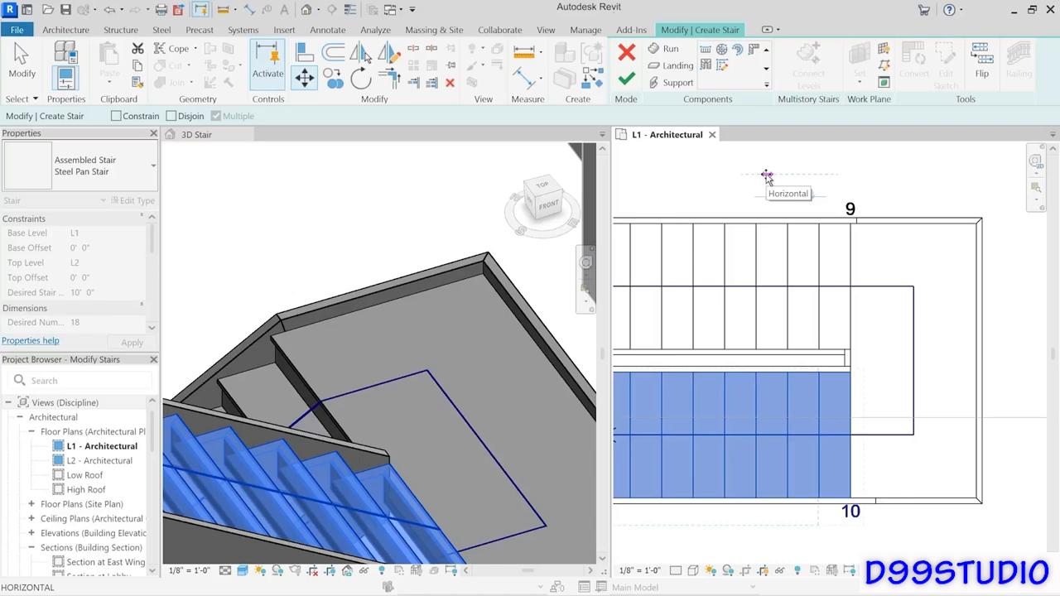
text(1)
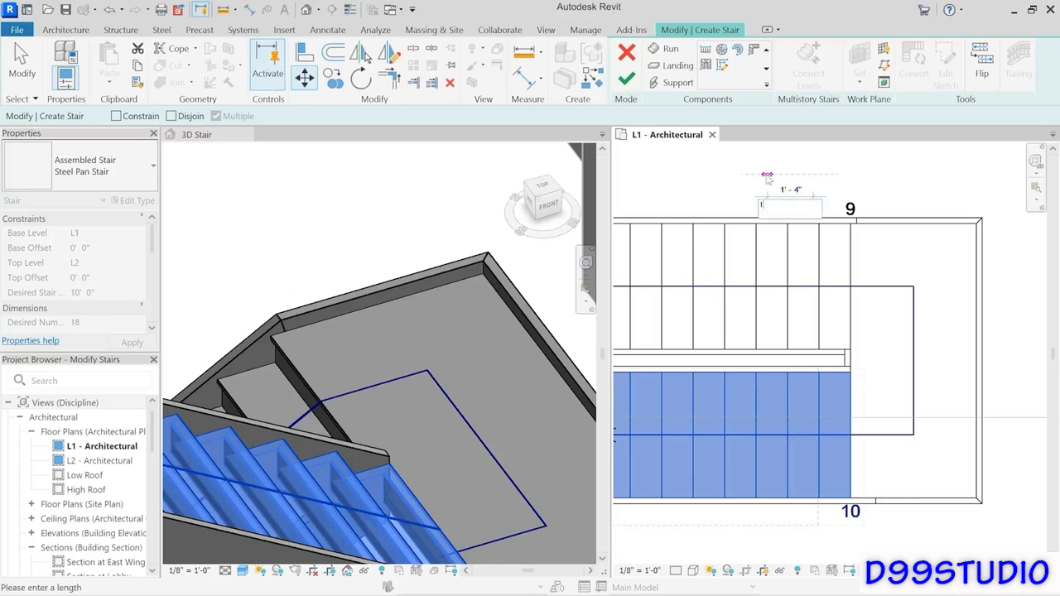
text( 6)
key(Return)
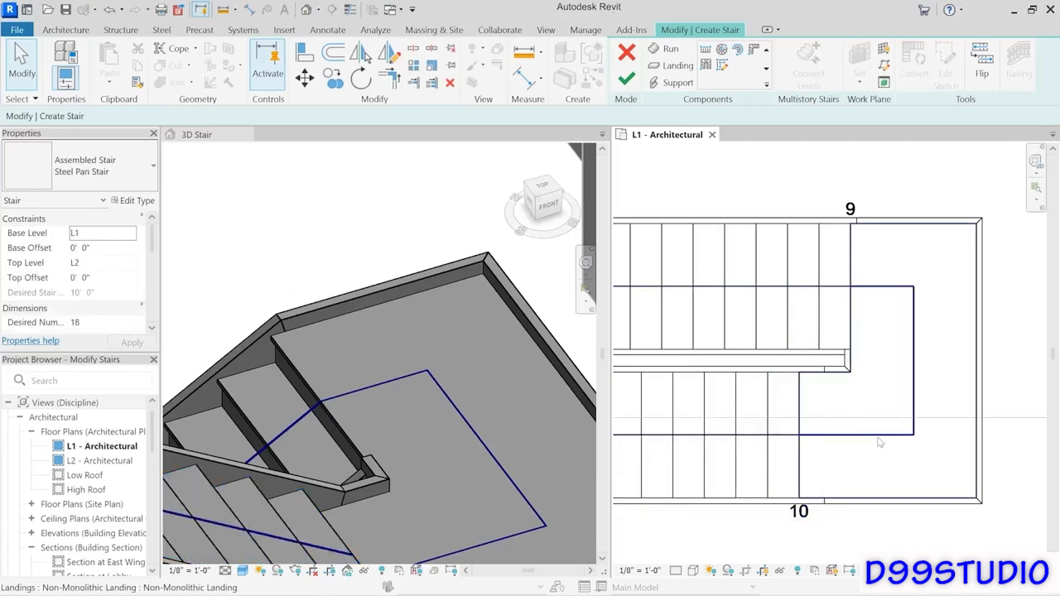
- Examine the extended landing and its short inner stringer segment in the plan and 3D views
click(839, 428)
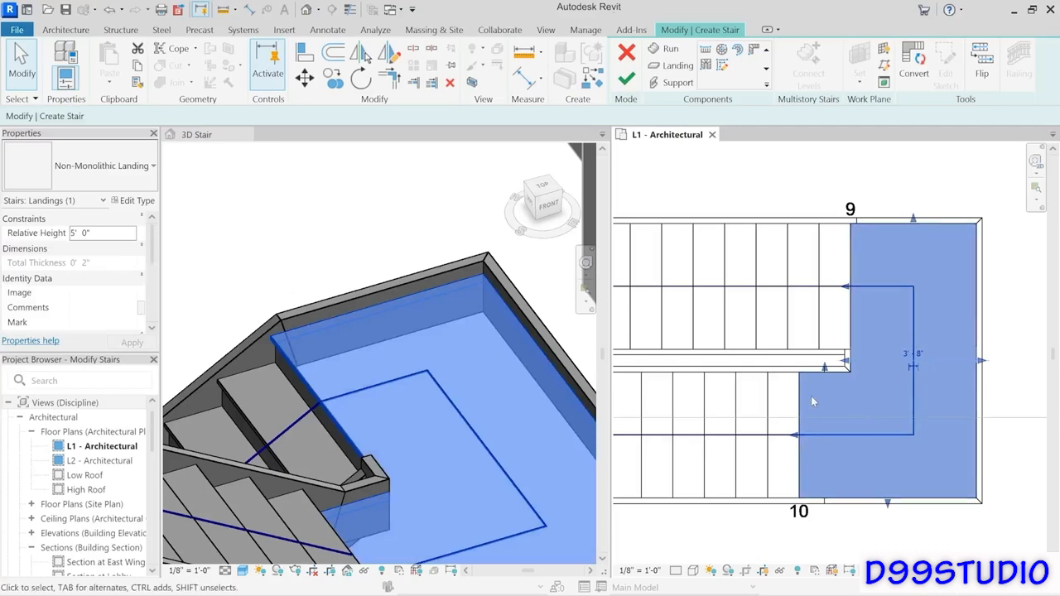
click(394, 477)
click(369, 489)
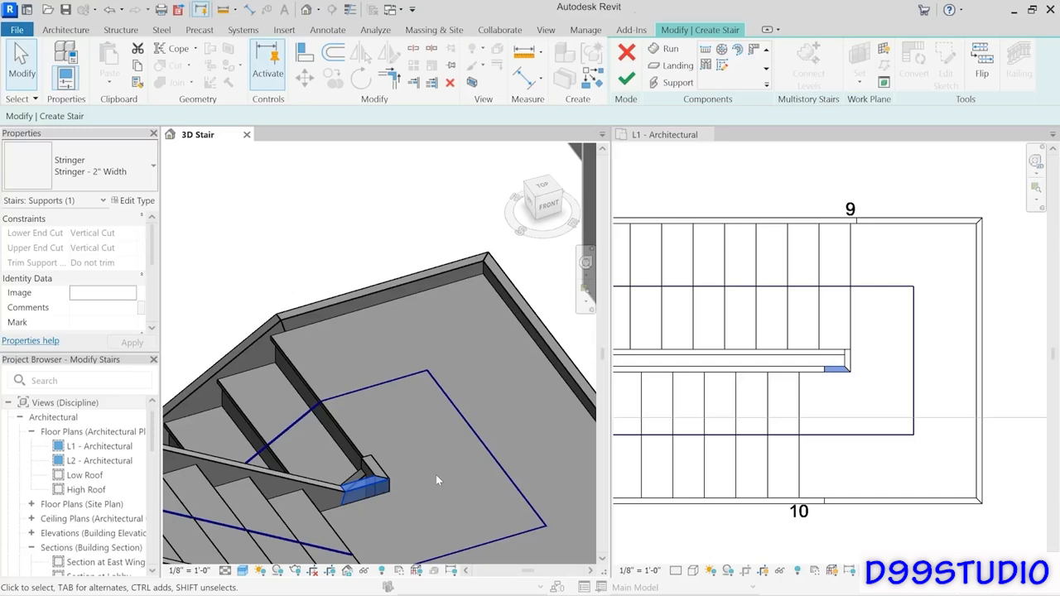
click(736, 182)
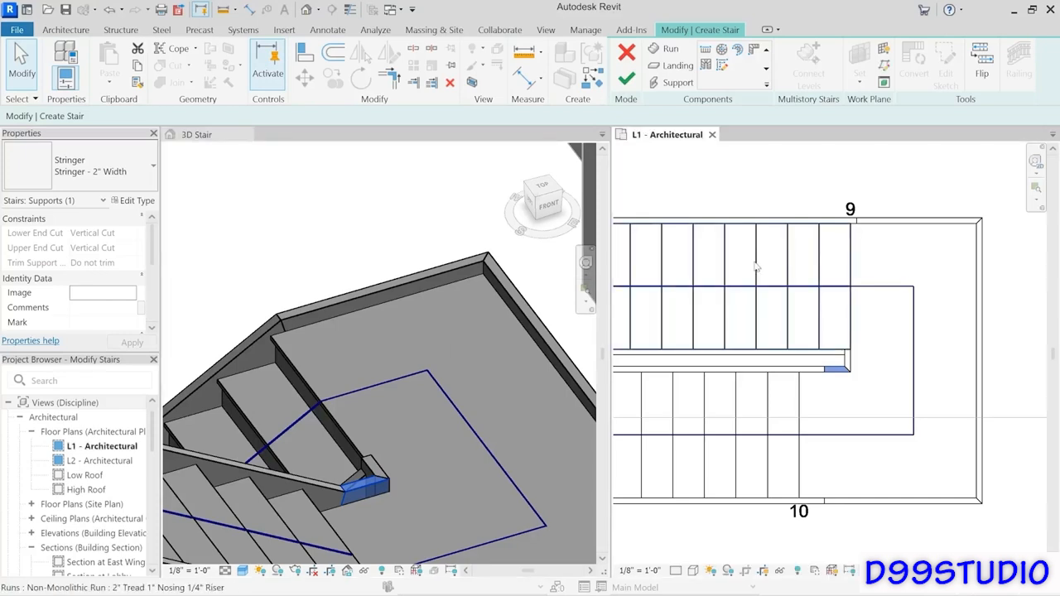
- Move the first run horizontally away from the landing, ending it just short of riser 10's line, and finish editing the stair
click(756, 267)
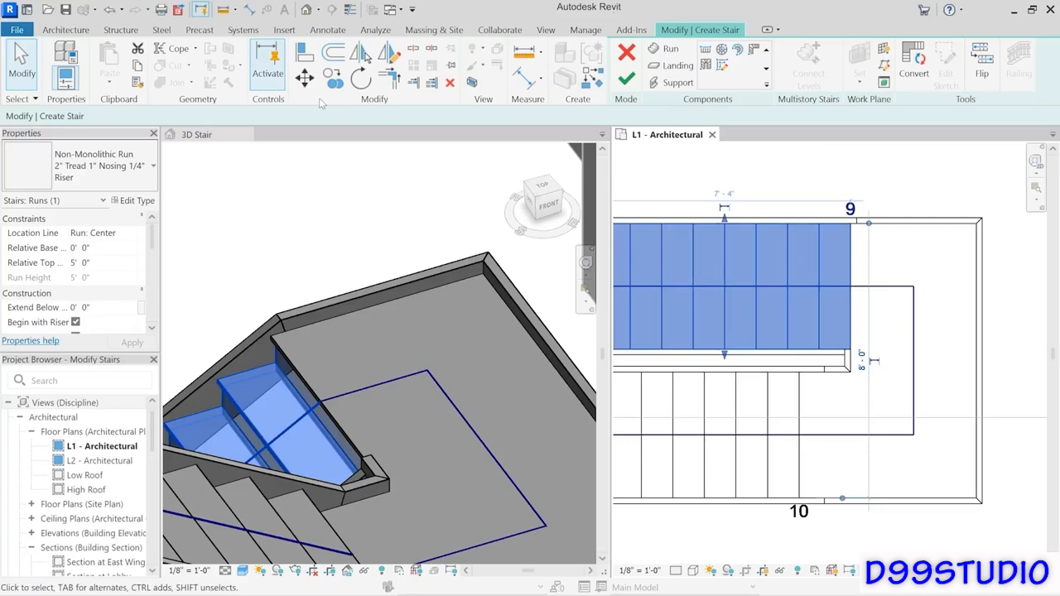
click(305, 77)
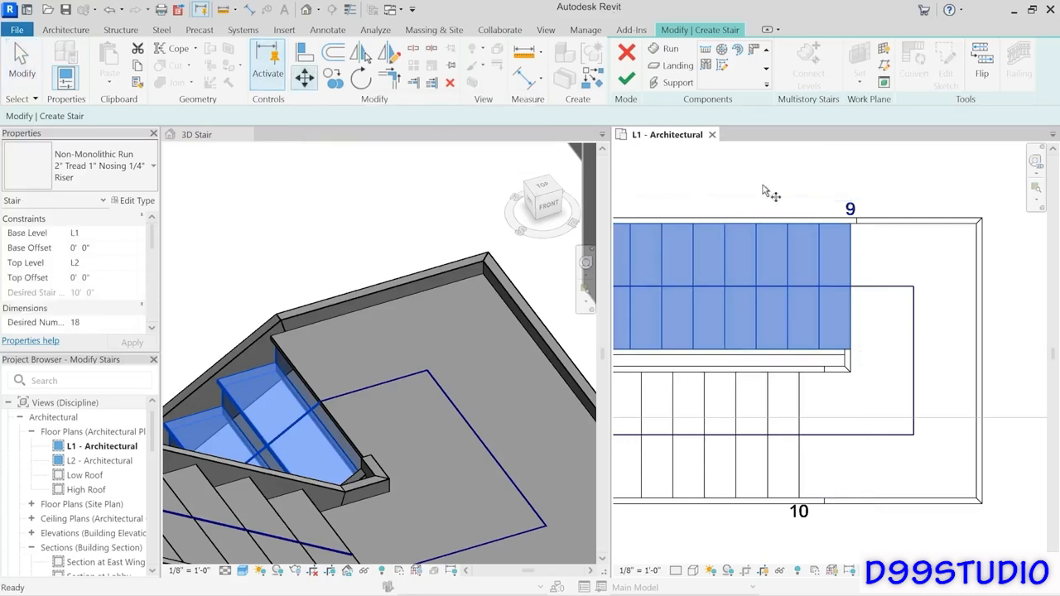
click(829, 176)
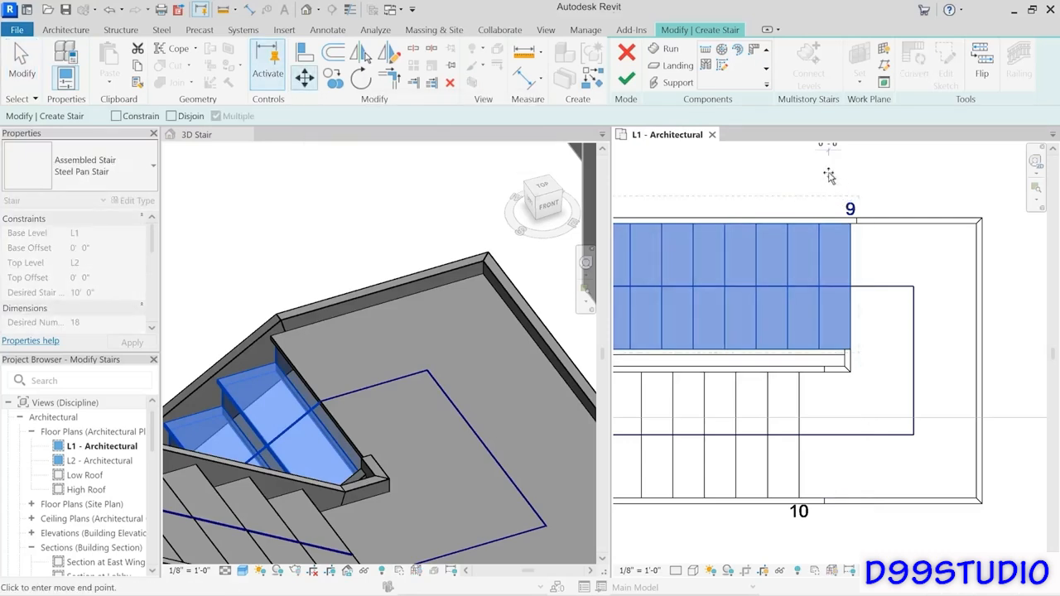
click(772, 177)
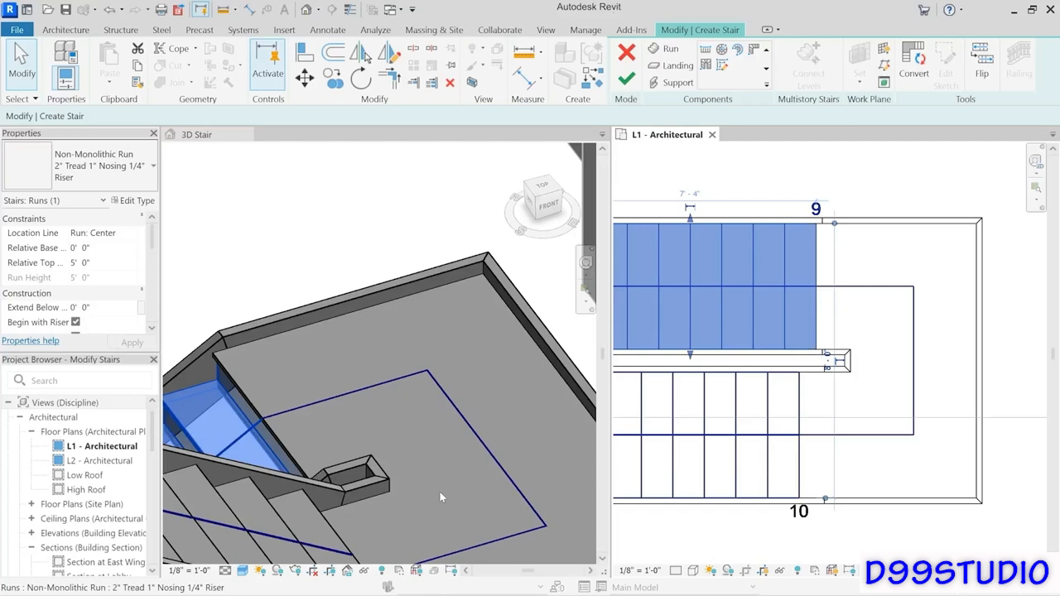
click(782, 176)
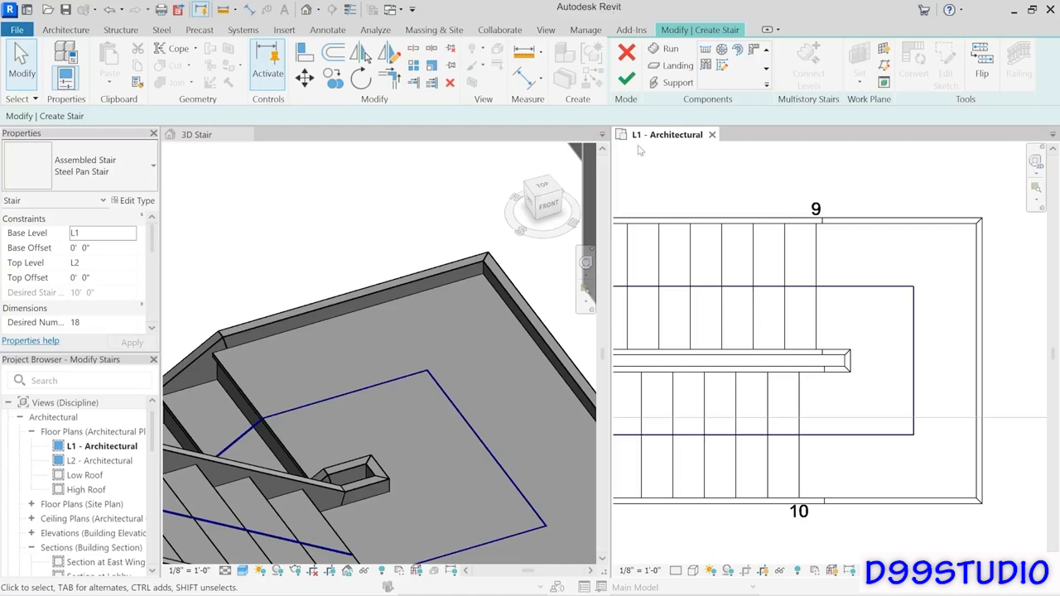
click(628, 79)
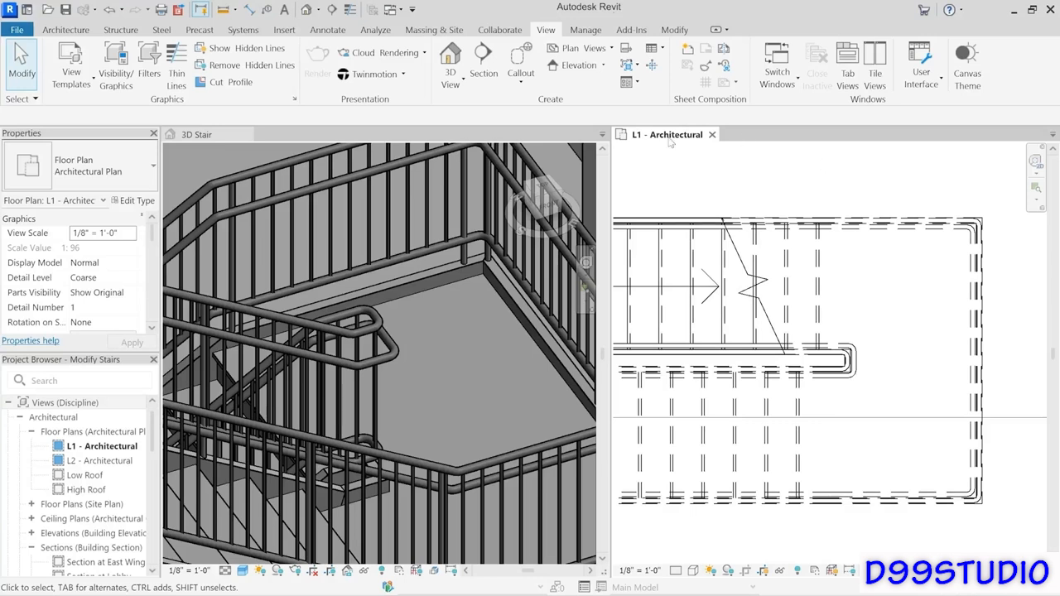
- Check the inner railing's top rail where it wraps around the landing in the 3D Stair view, and clear the selection
click(339, 335)
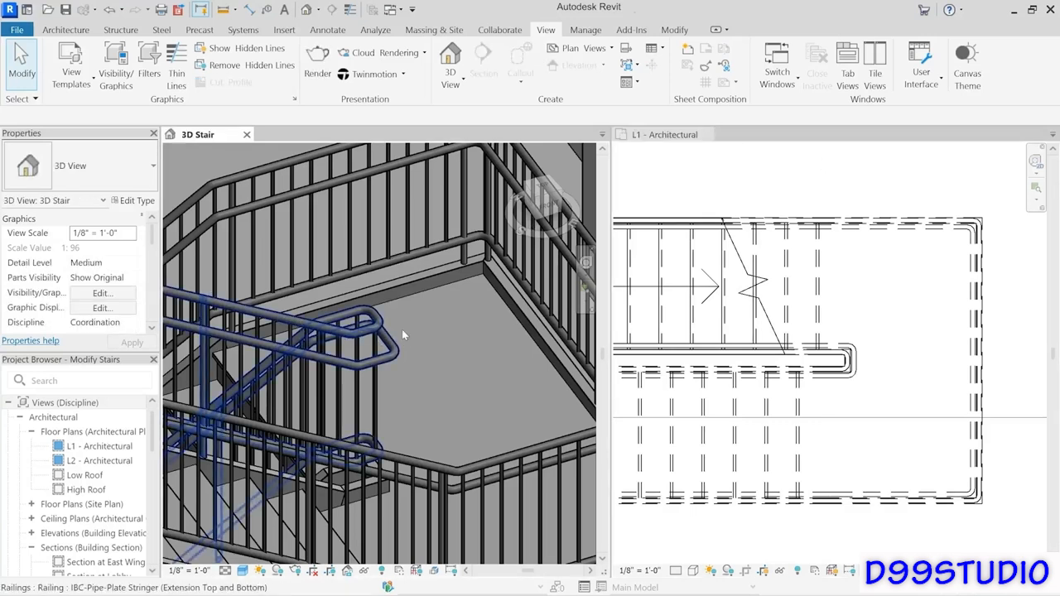
click(285, 327)
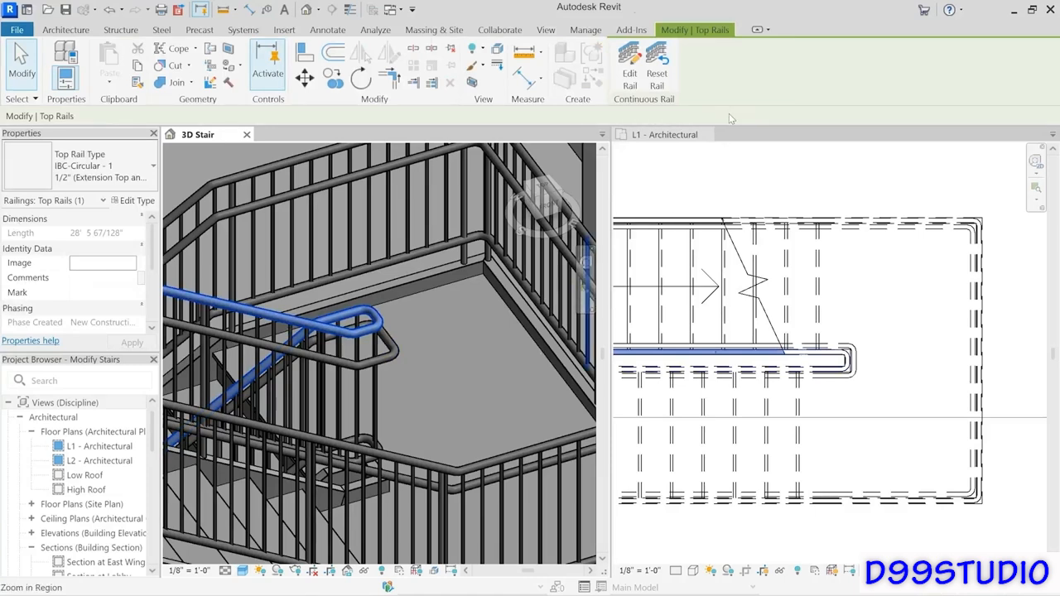
click(443, 362)
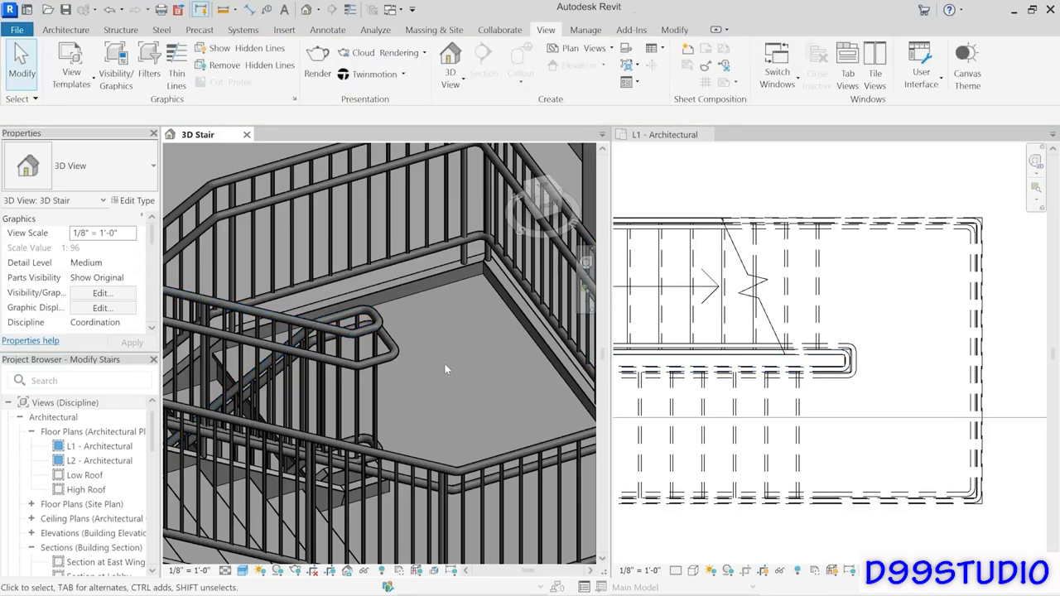
- Reopen the stair for editing from the L1 plan, with the whole stair shown in both views
click(852, 397)
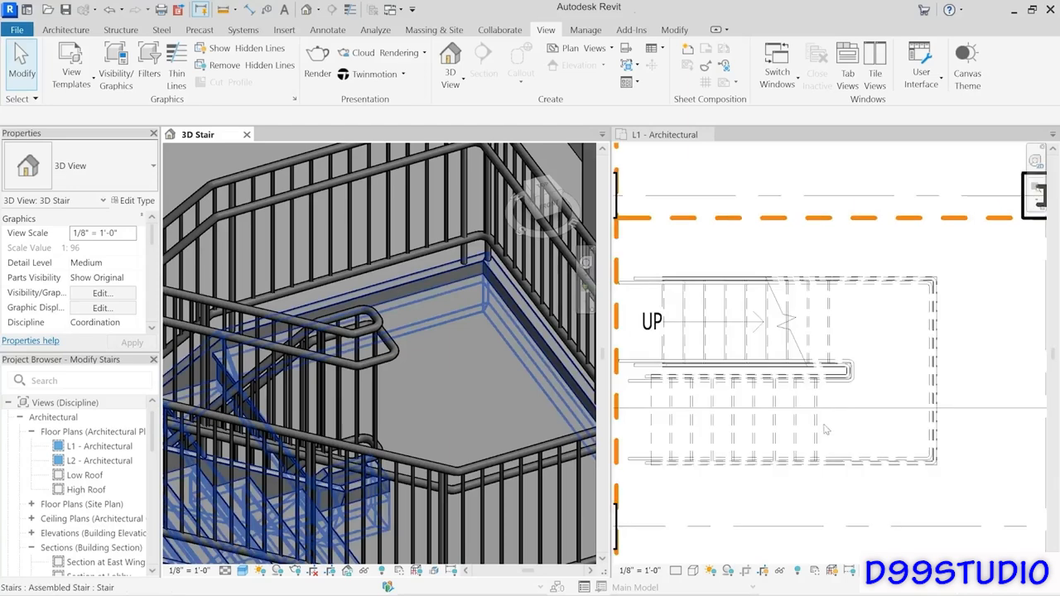
mouse_move(902, 428)
middle_down()
mouse_move(969, 426)
mouse_move(911, 428)
middle_up()
scroll(947, 420, down, 1)
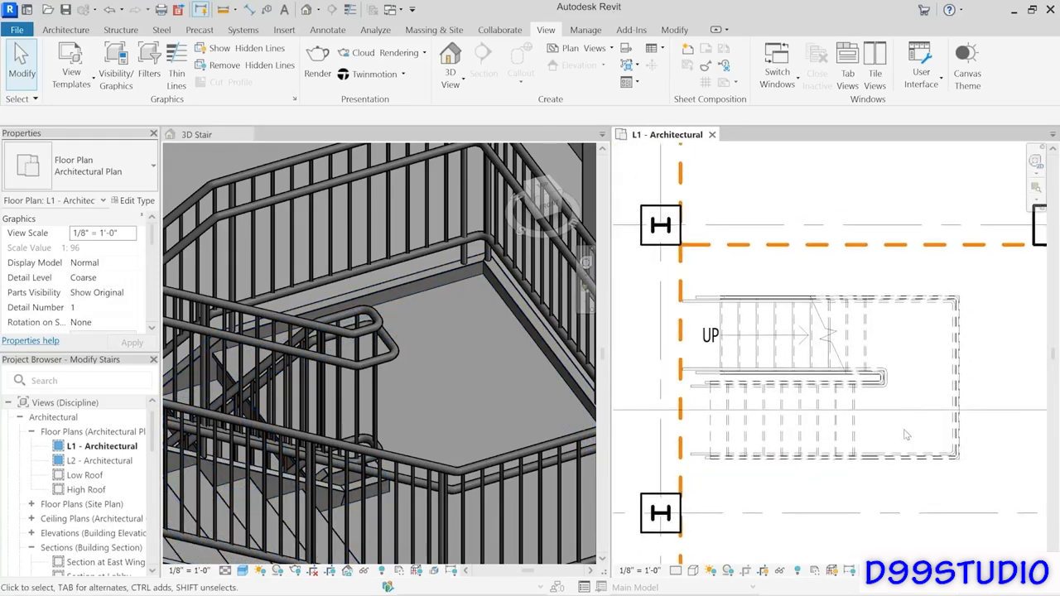
click(801, 439)
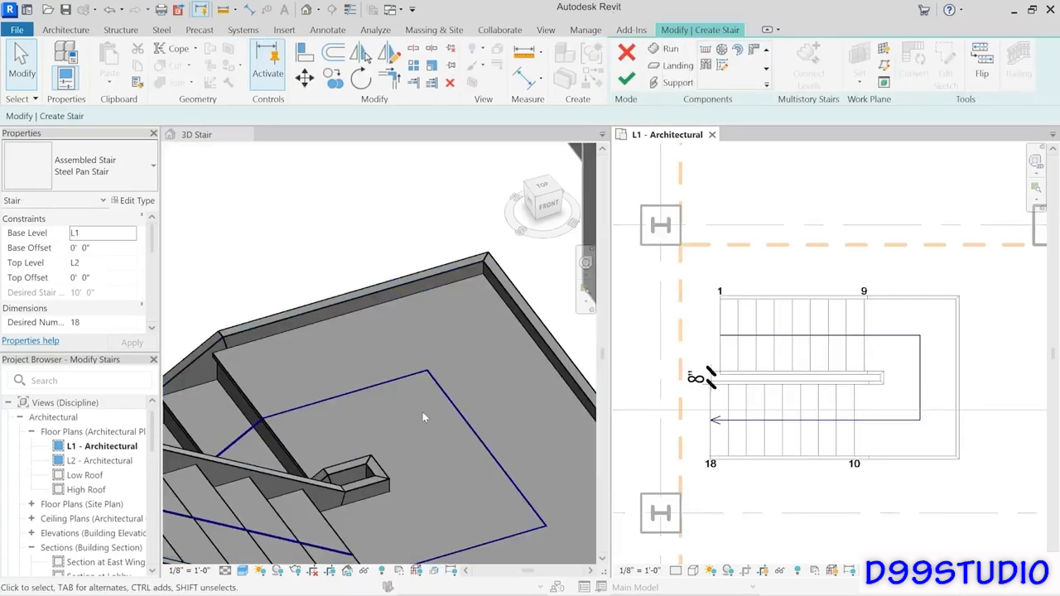
scroll(412, 423, down, 4)
middle_drag(392, 421, 439, 337)
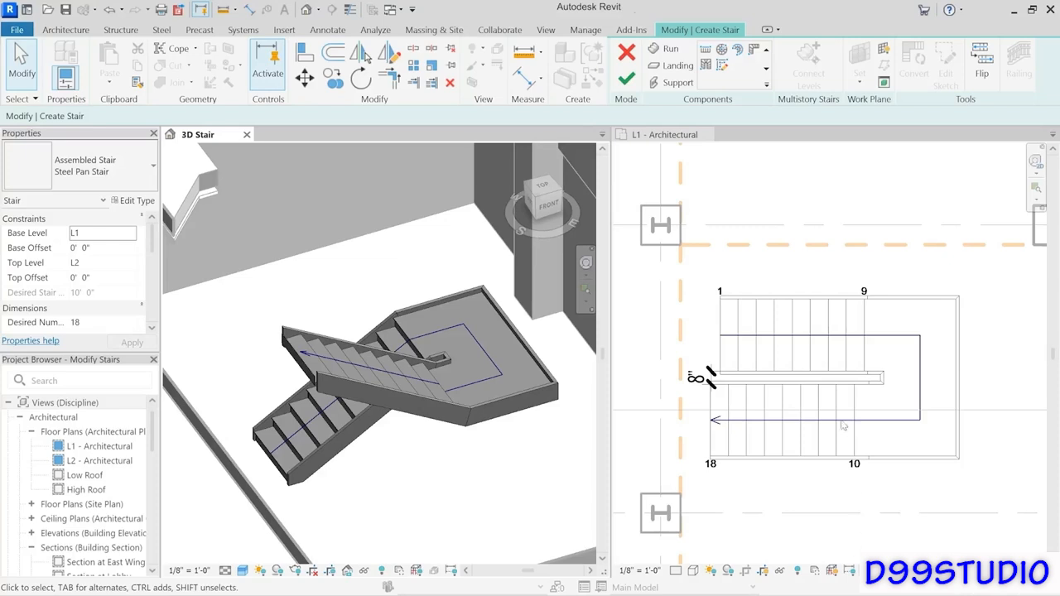
- Select the first run and review its Location Line options, keeping Run: Center
click(768, 319)
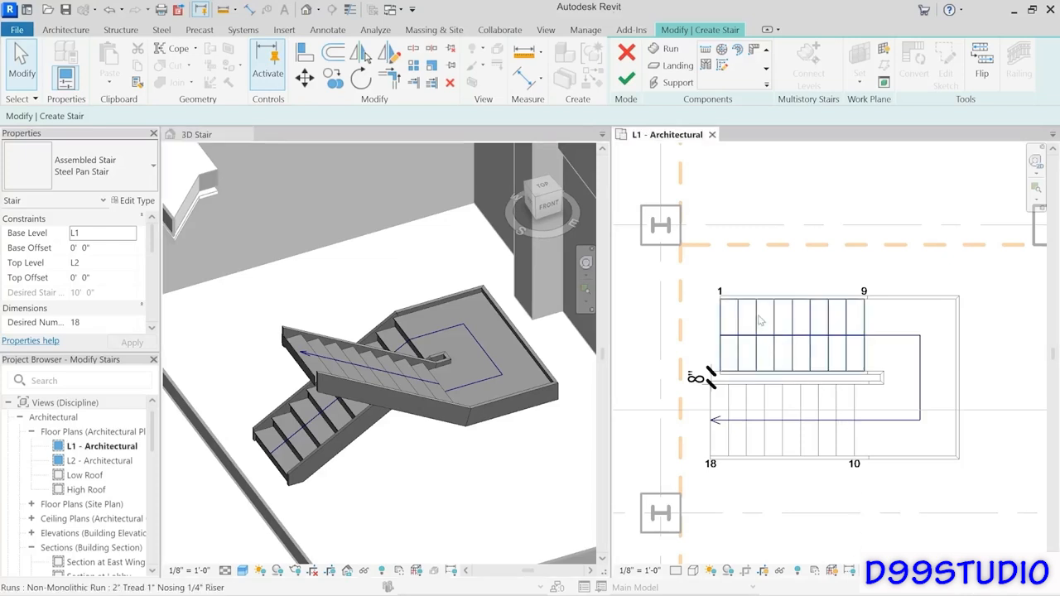
click(778, 344)
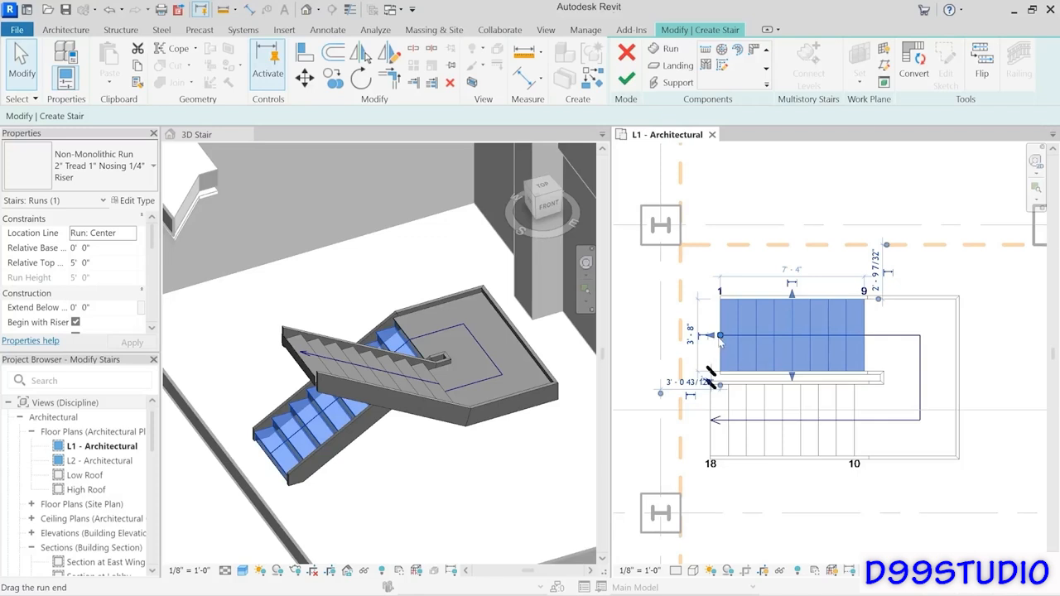
click(131, 233)
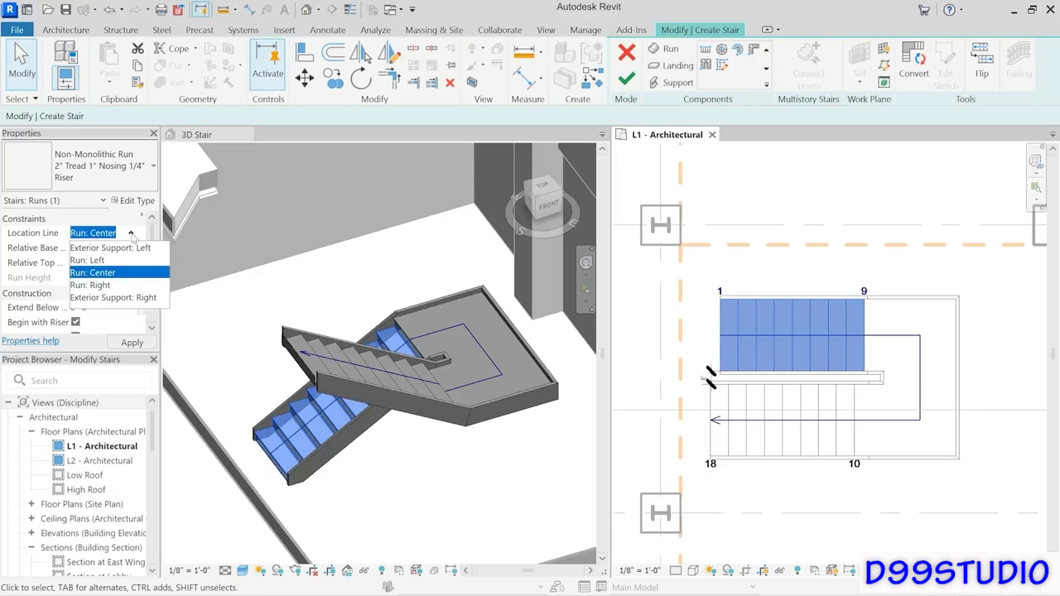
click(781, 206)
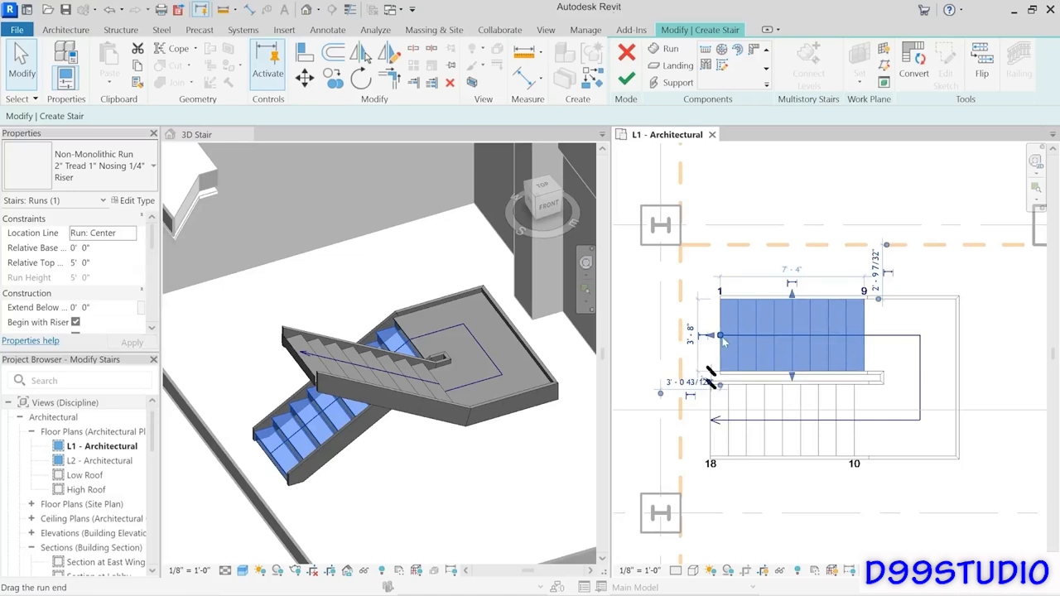
- Shorten the first run to about 5' 6" by moving its starting end inward by two risers, and inspect it in 3D
drag(722, 337, 755, 336)
click(710, 377)
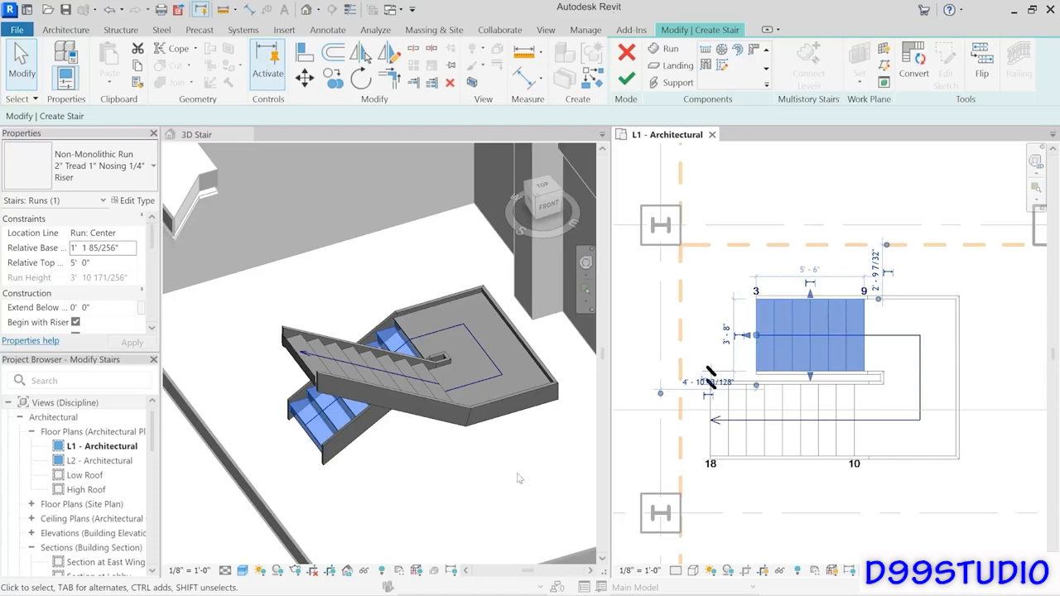
middle_click(286, 488)
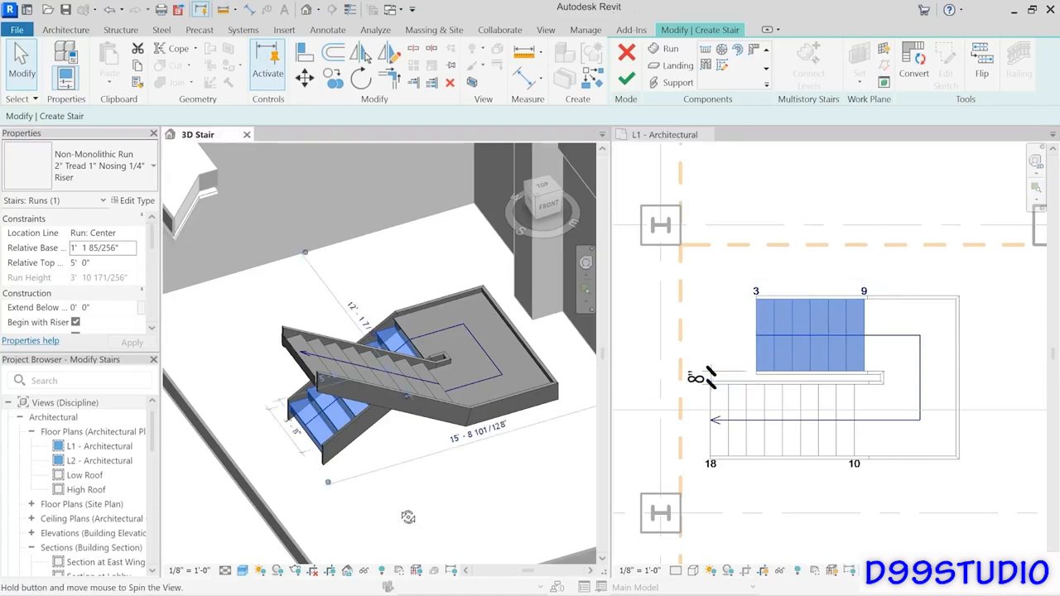
mouse_move(414, 511)
shift+middle_down()
mouse_move(427, 422)
mouse_move(394, 516)
shift+middle_up()
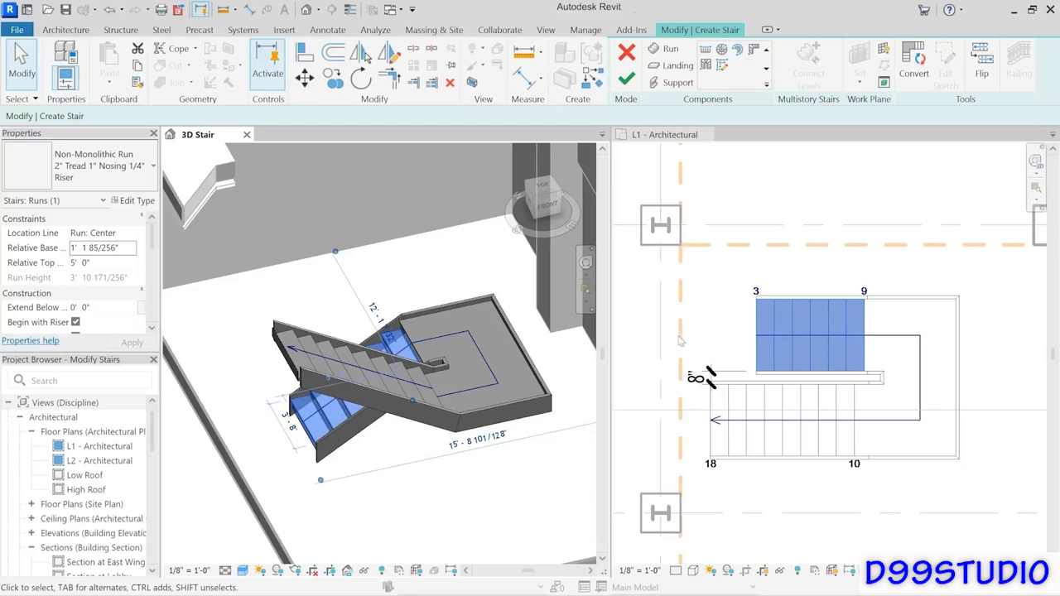
- Extend the first run's starting end outward to riser 1 for a run length of 7' 4"
click(777, 303)
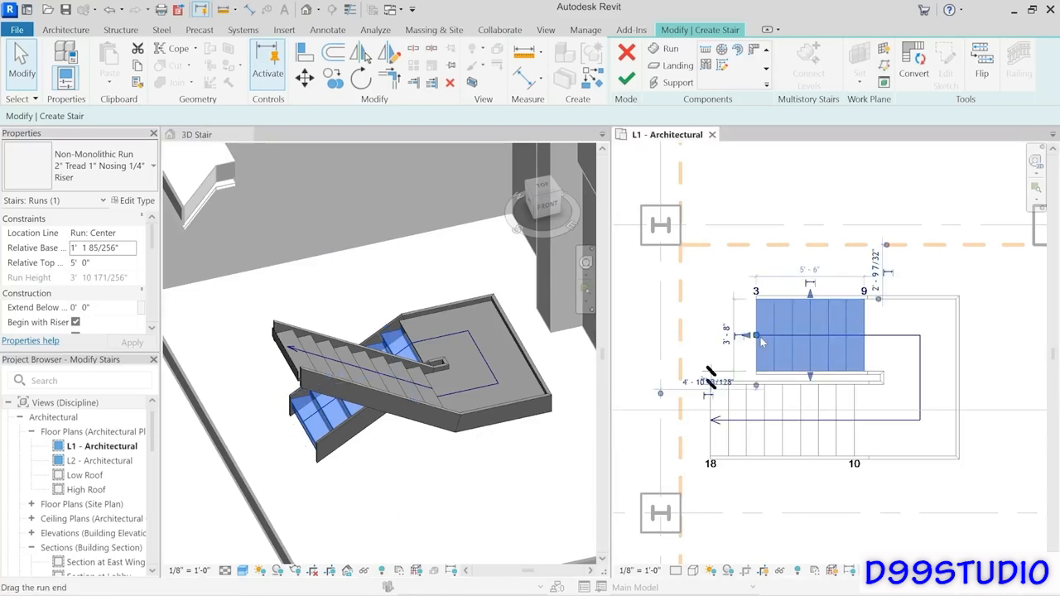
drag(757, 336, 723, 335)
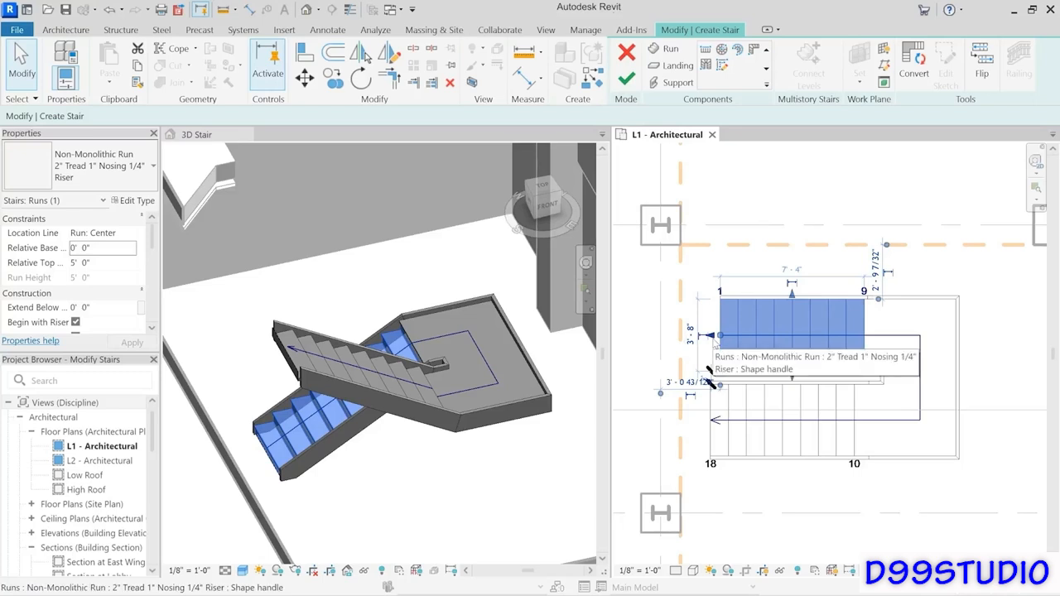
- Extend the first run's starting end outward to 10' 1", and shorten it inward to a 4' 7" run
drag(710, 376, 666, 344)
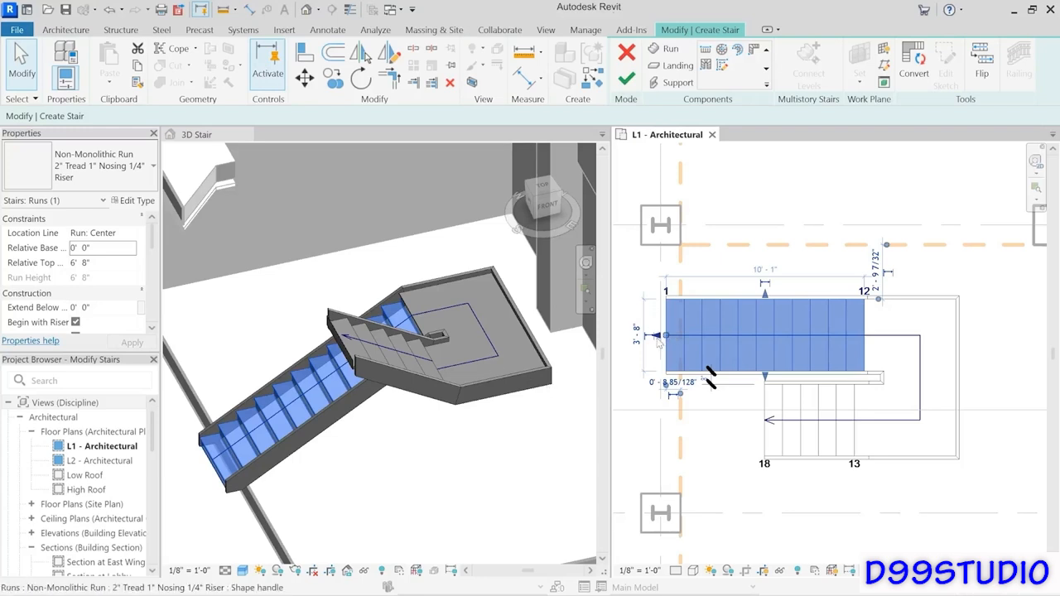
drag(660, 340, 774, 336)
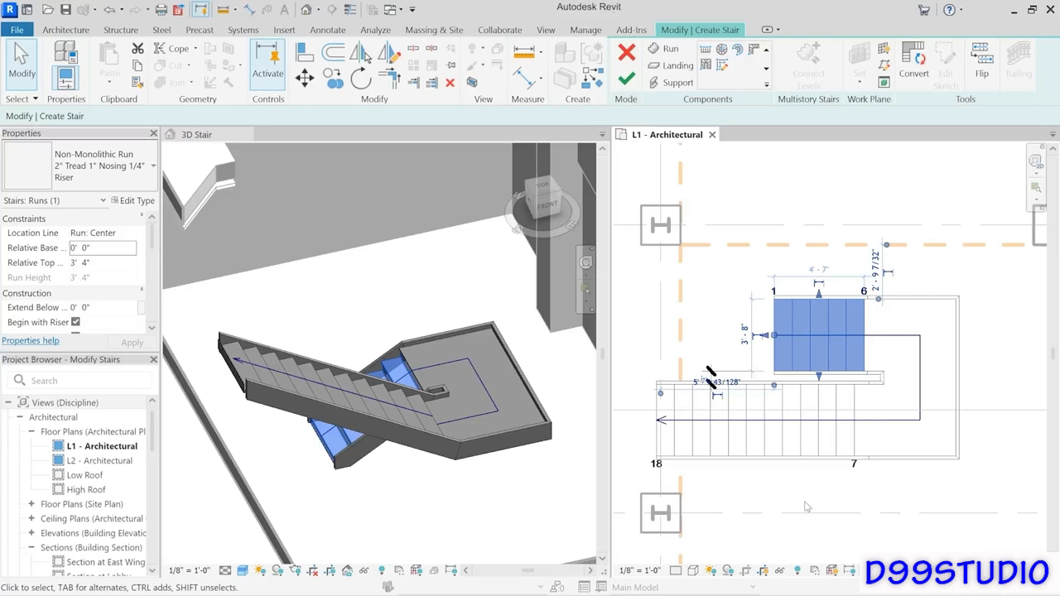
- Set the landing's relative height to 5' 0" so the risers are redistributed between the two runs
click(911, 430)
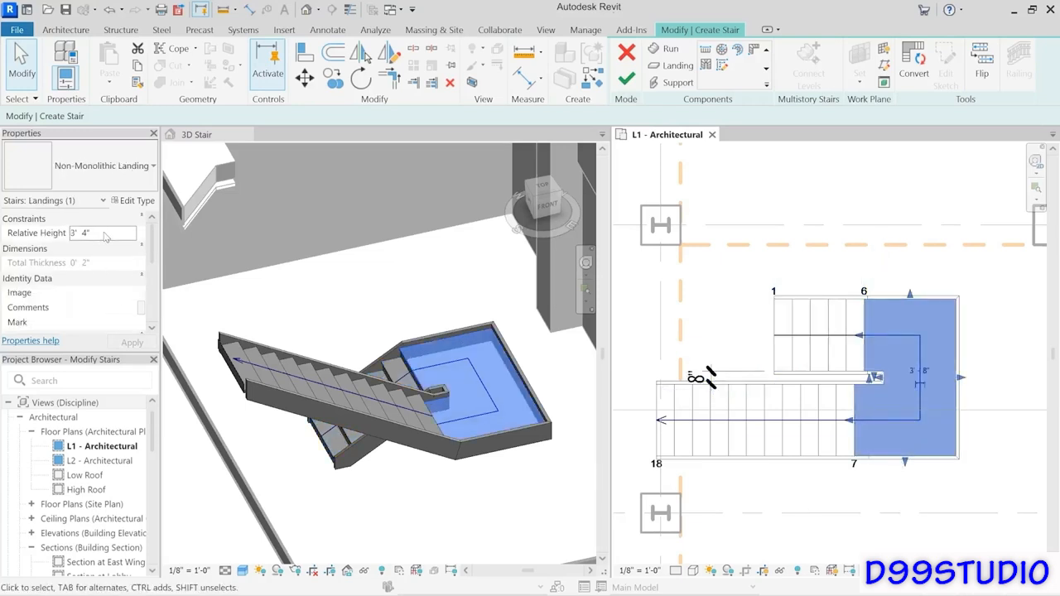
click(103, 233)
text(5' 0")
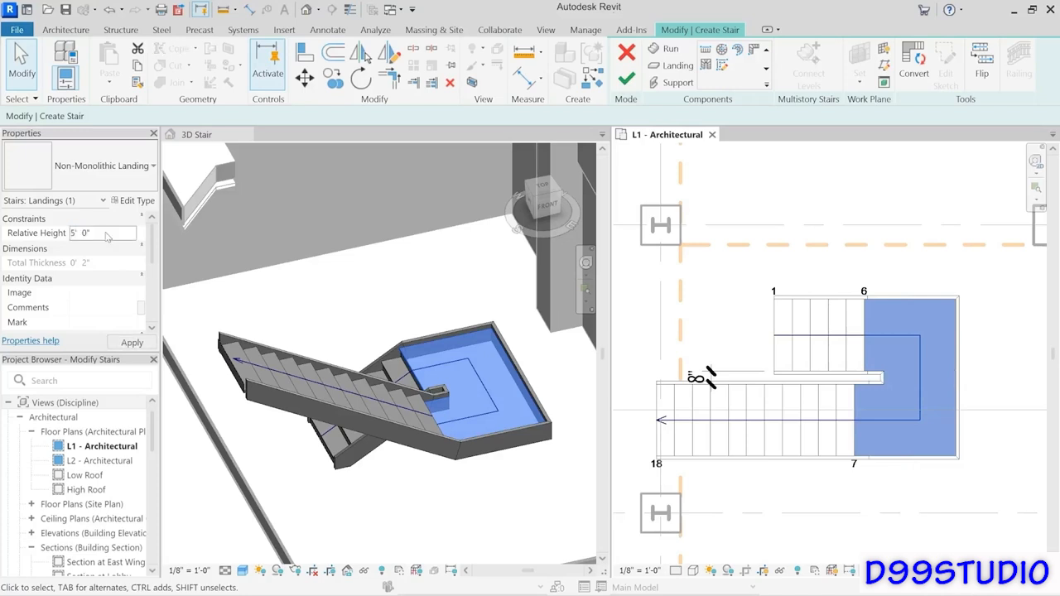
key(Return)
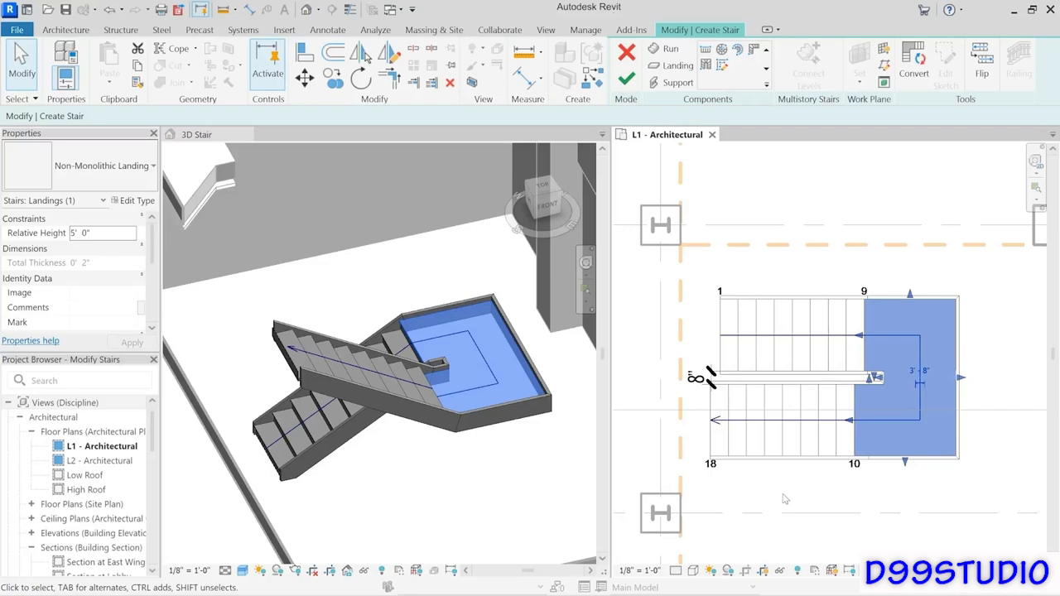
- Extend the first run's starting end outward to a run length of 9' 2" and finish editing the stair
click(803, 364)
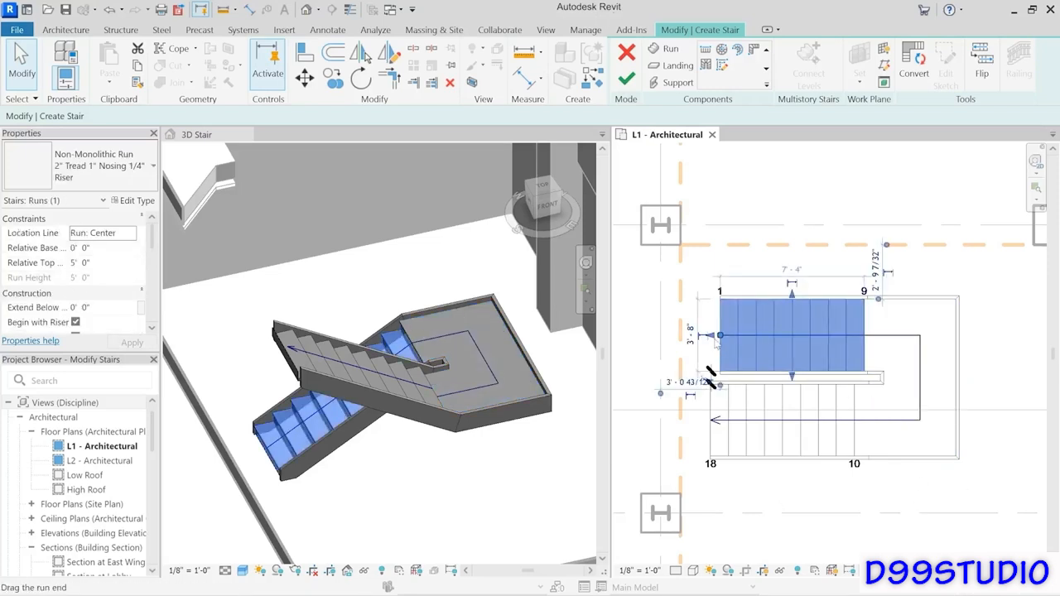
drag(713, 338, 685, 339)
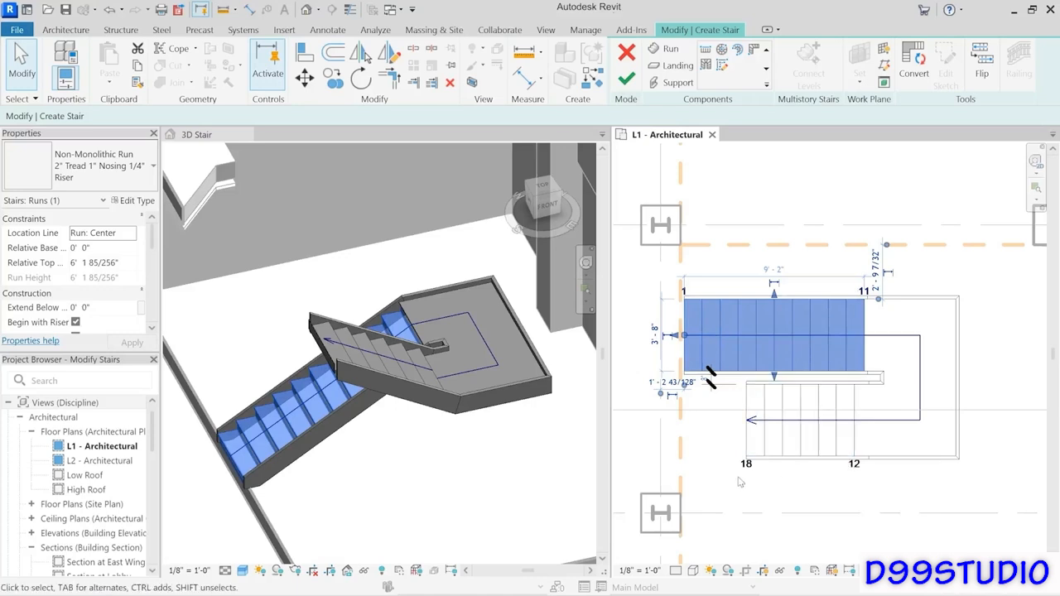
click(818, 496)
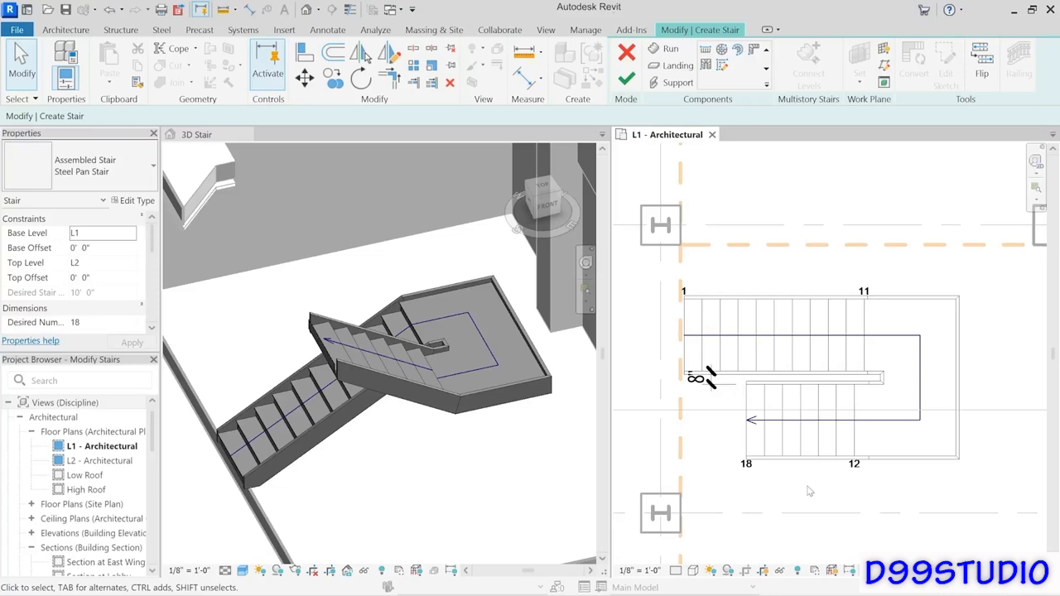
click(627, 79)
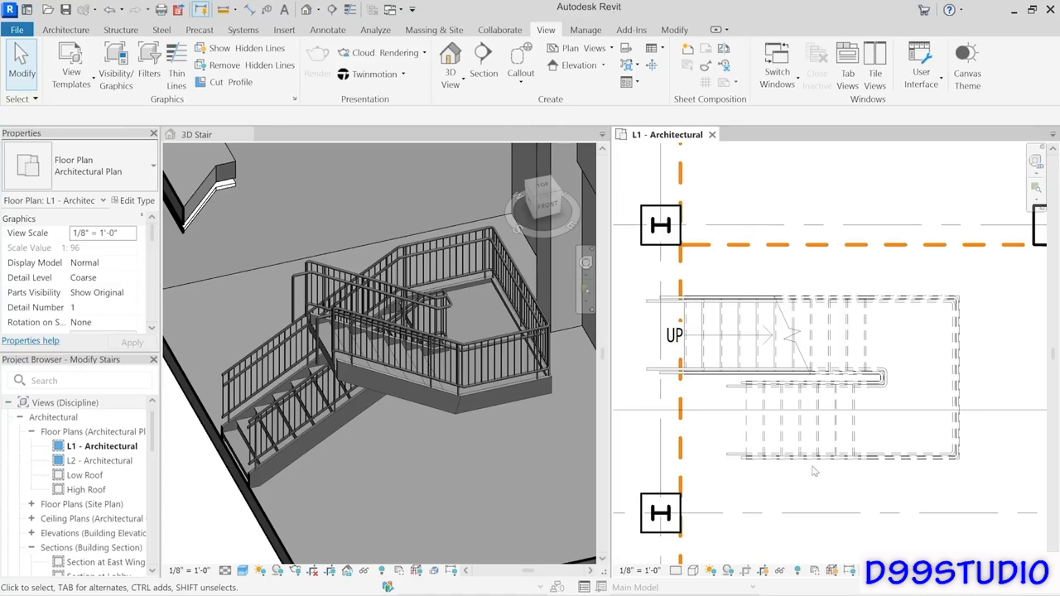
- Set the base level of the L1 floor plan's underlay range to L2
scroll(981, 499, down, 2)
scroll(981, 499, down, 1)
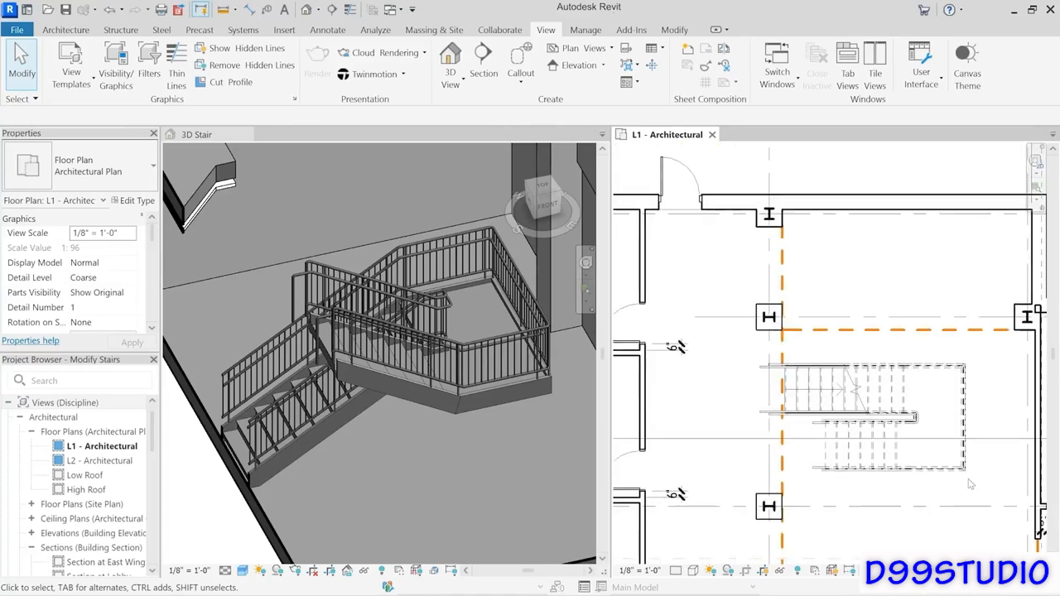
middle_drag(937, 499, 905, 495)
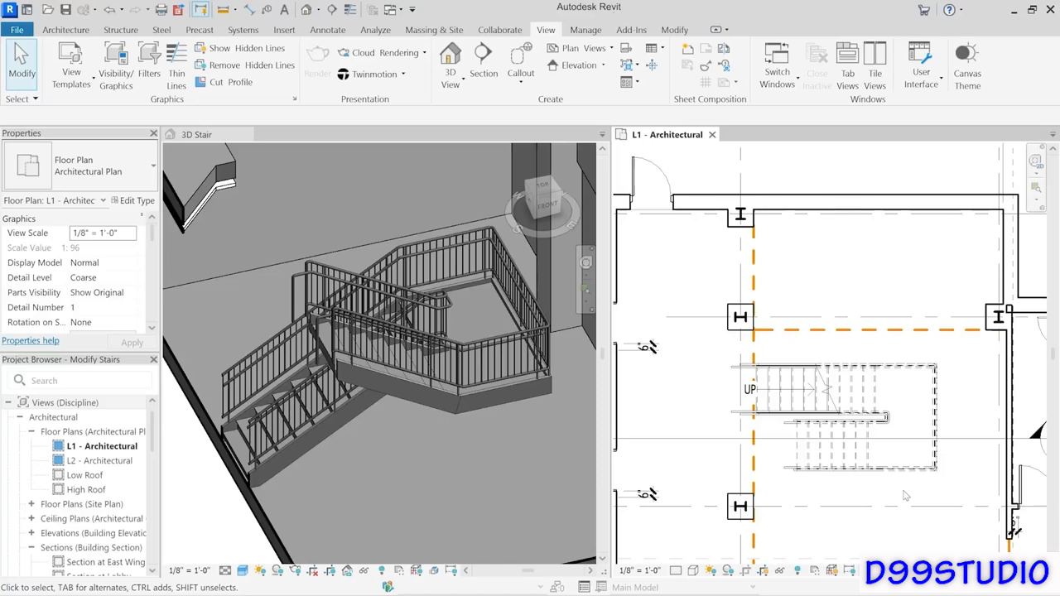
click(356, 209)
middle_drag(356, 209, 382, 290)
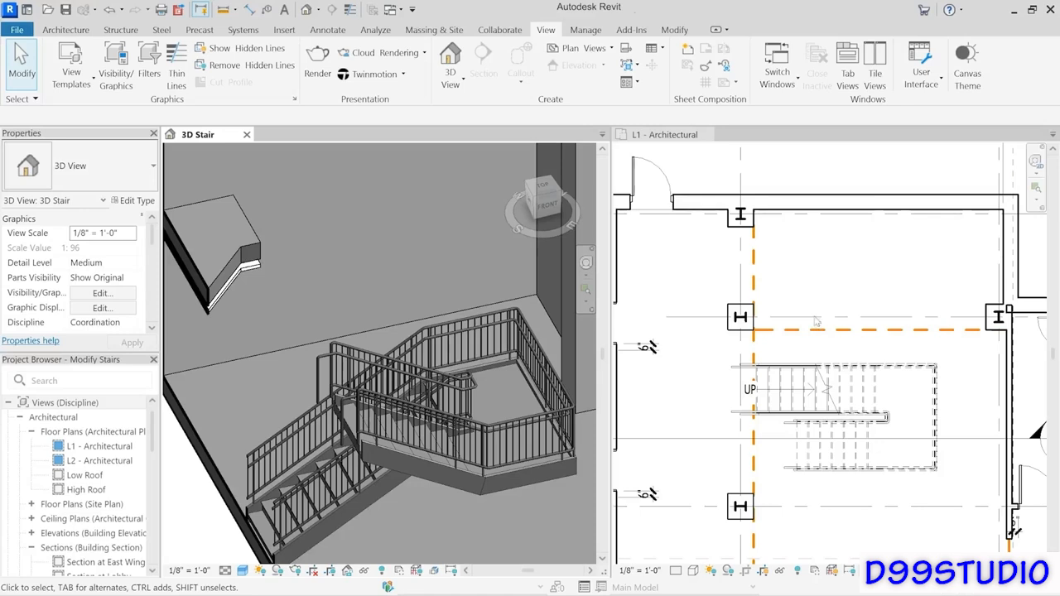
click(825, 286)
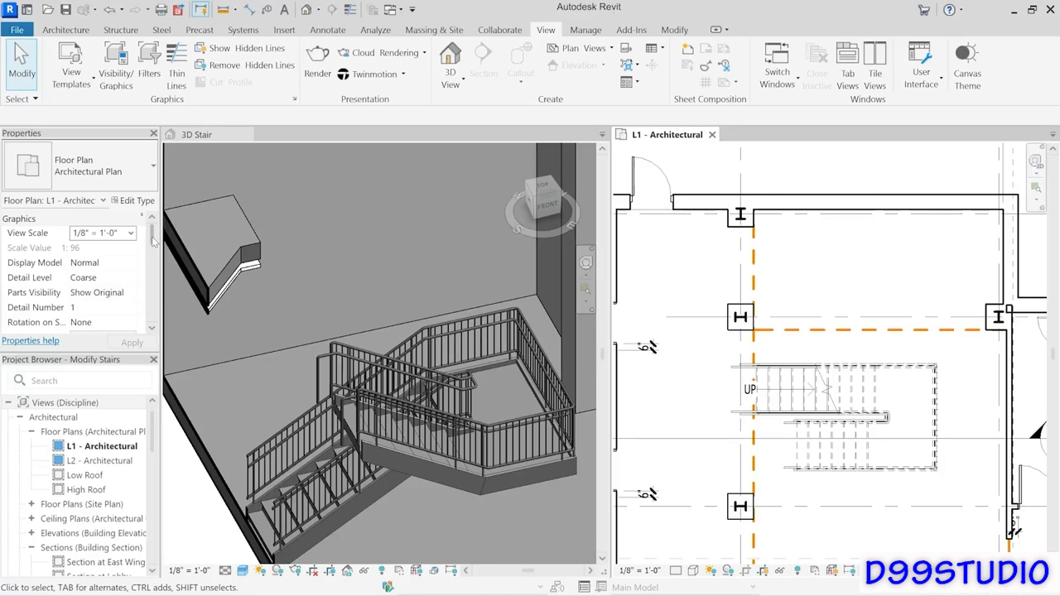
drag(151, 240, 149, 279)
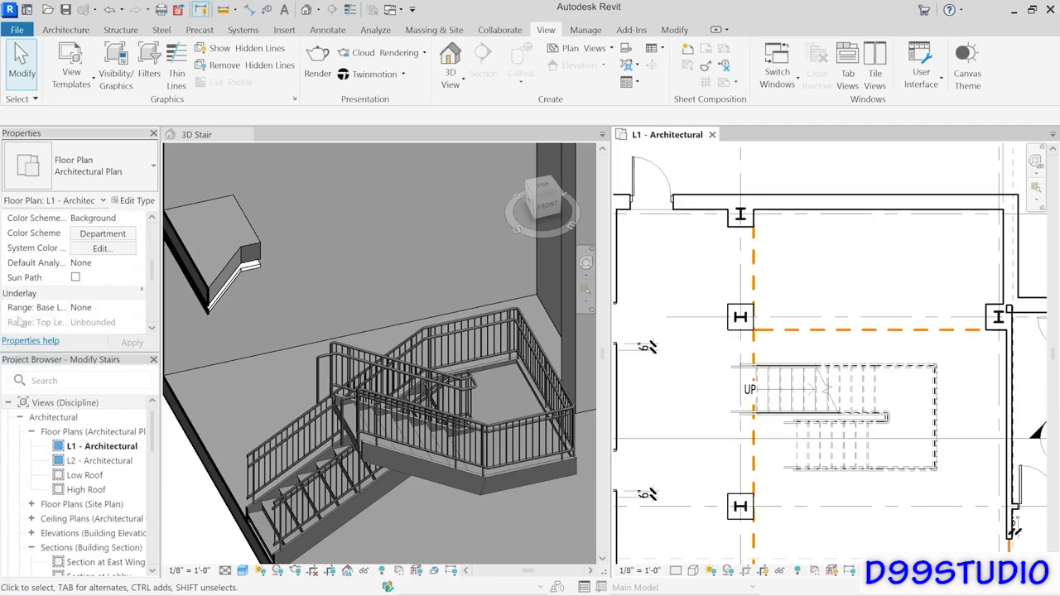
scroll(63, 319, down, 2)
click(87, 265)
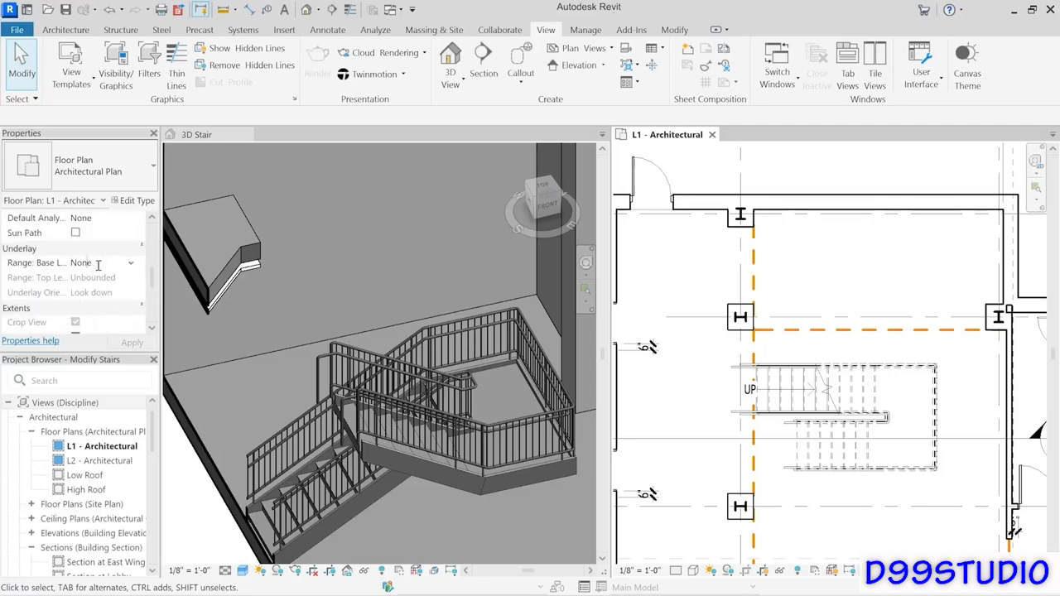
click(130, 263)
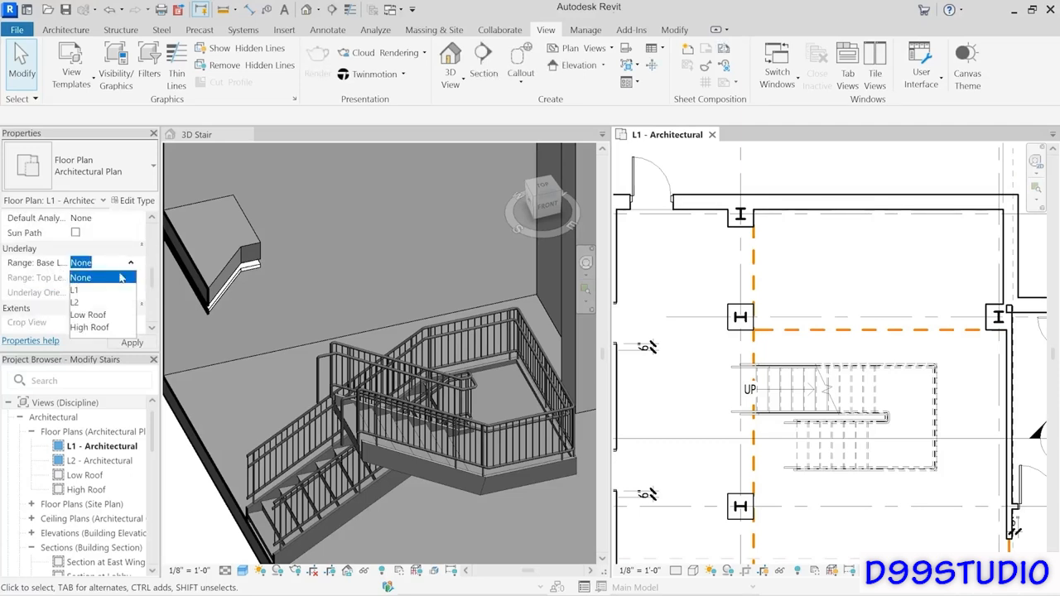
click(81, 304)
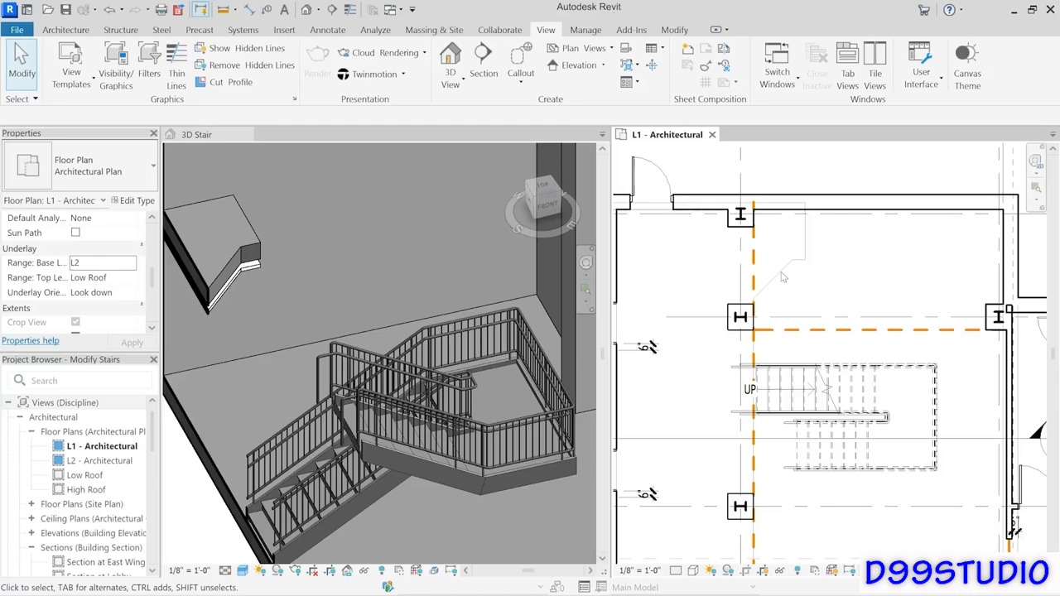
- Move the stair into the upper bay, snapping the first run's lower starting corner to the corner of the underlaid L2 floor edge
click(796, 405)
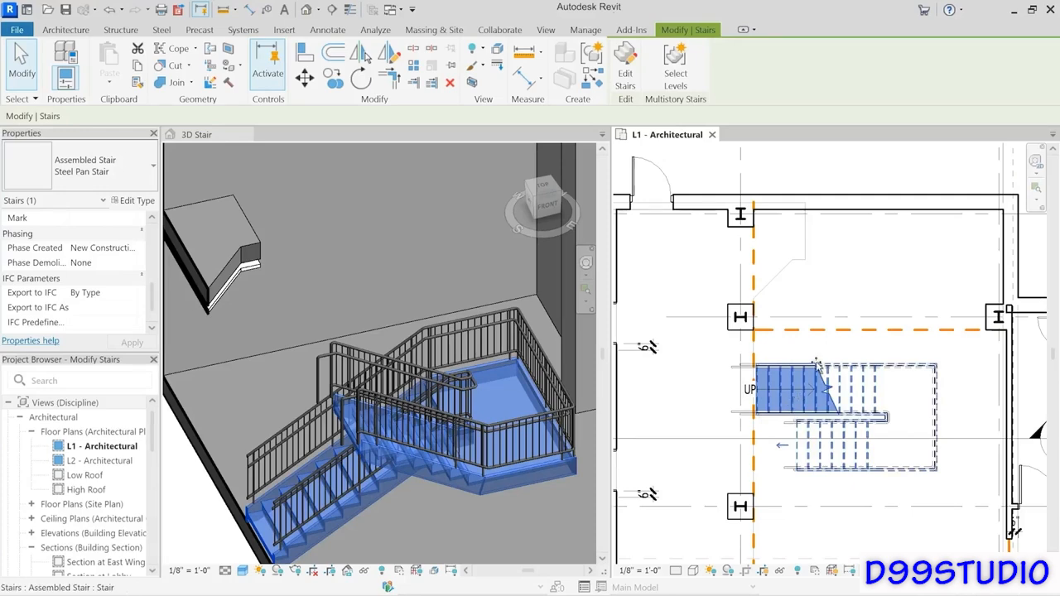
drag(793, 401, 865, 267)
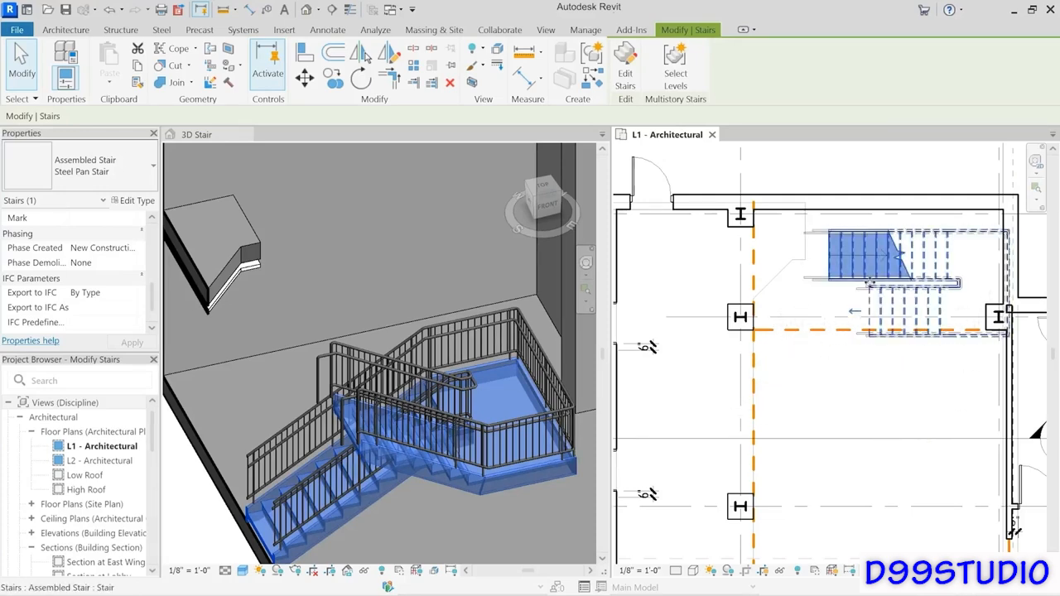
scroll(813, 251, up, 5)
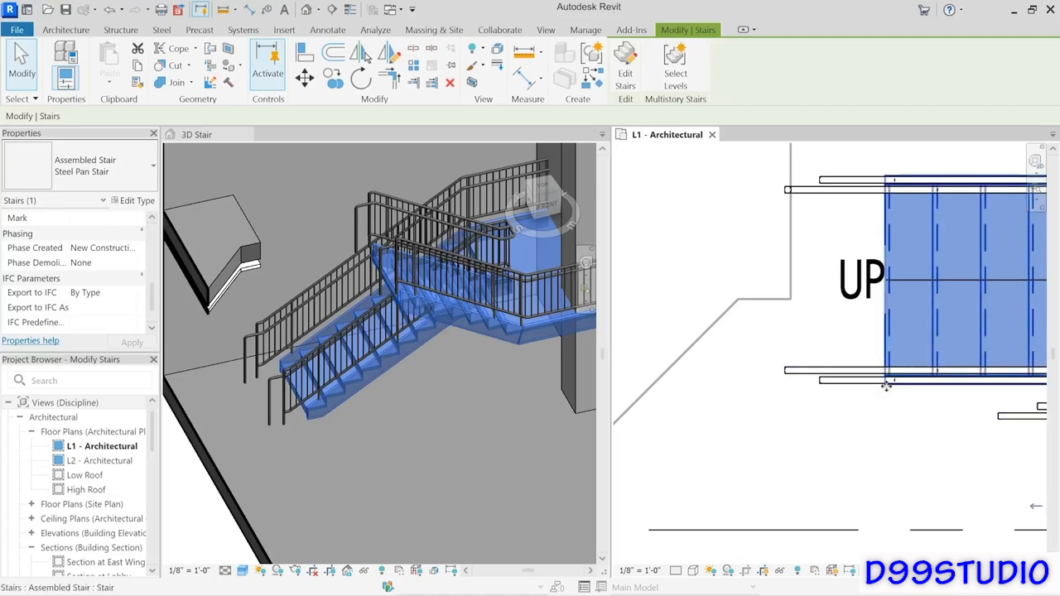
key(m)
key(v)
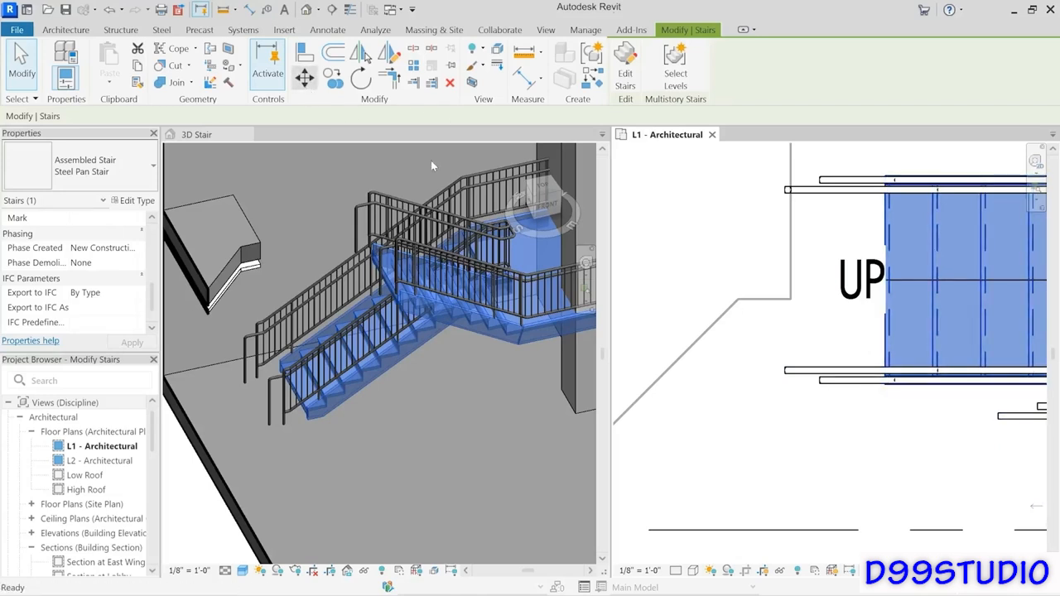
click(884, 385)
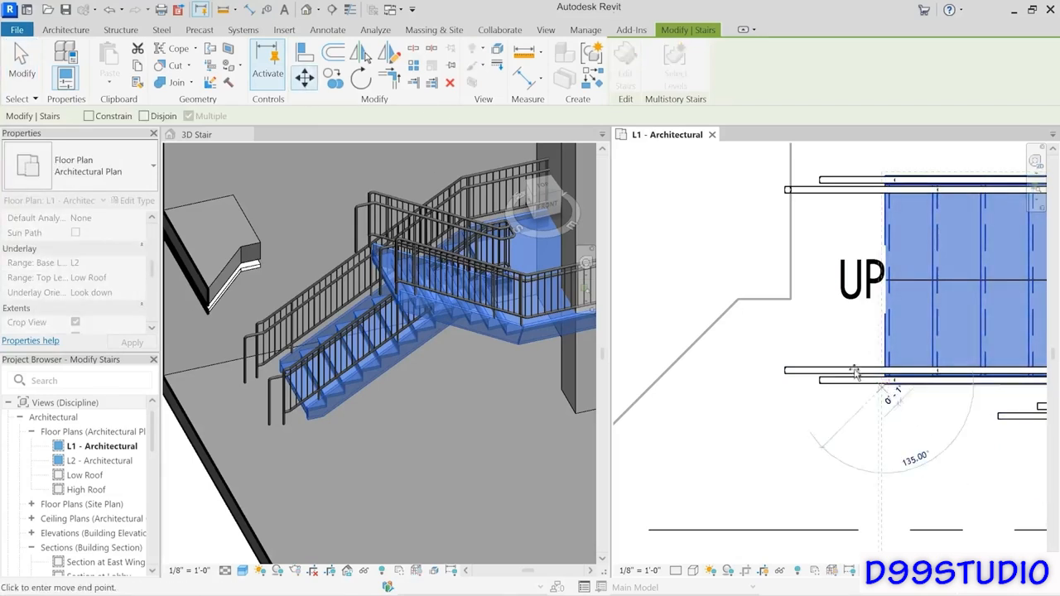
click(791, 302)
scroll(845, 439, down, 2)
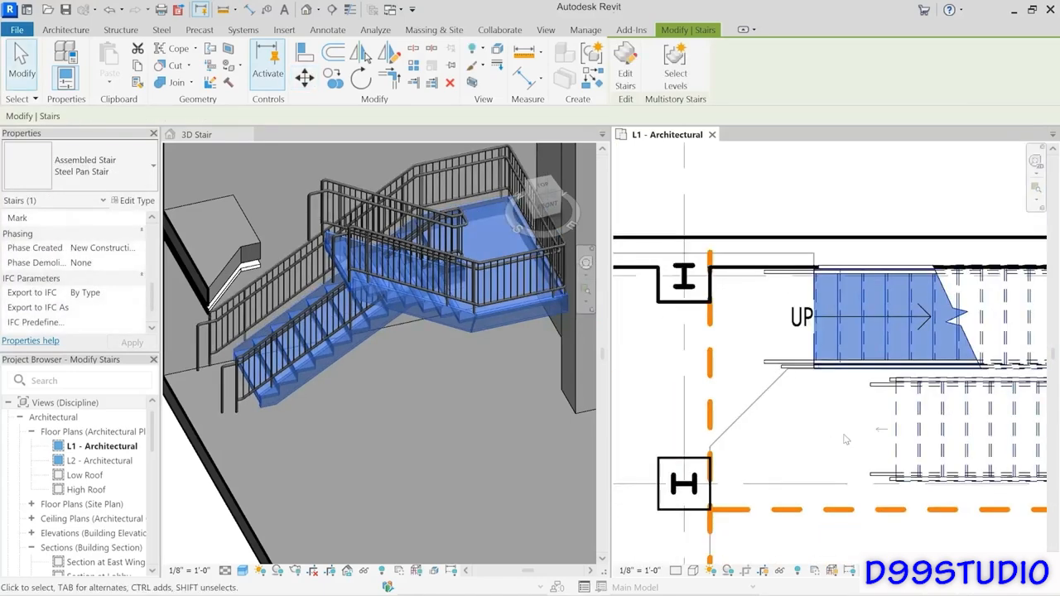
scroll(798, 438, down, 3)
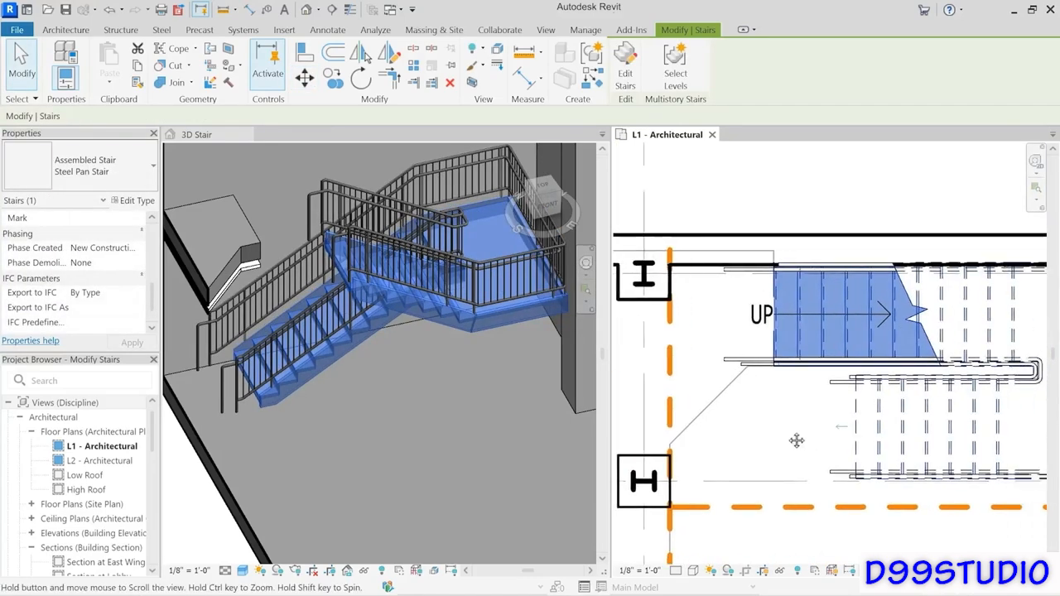
click(753, 448)
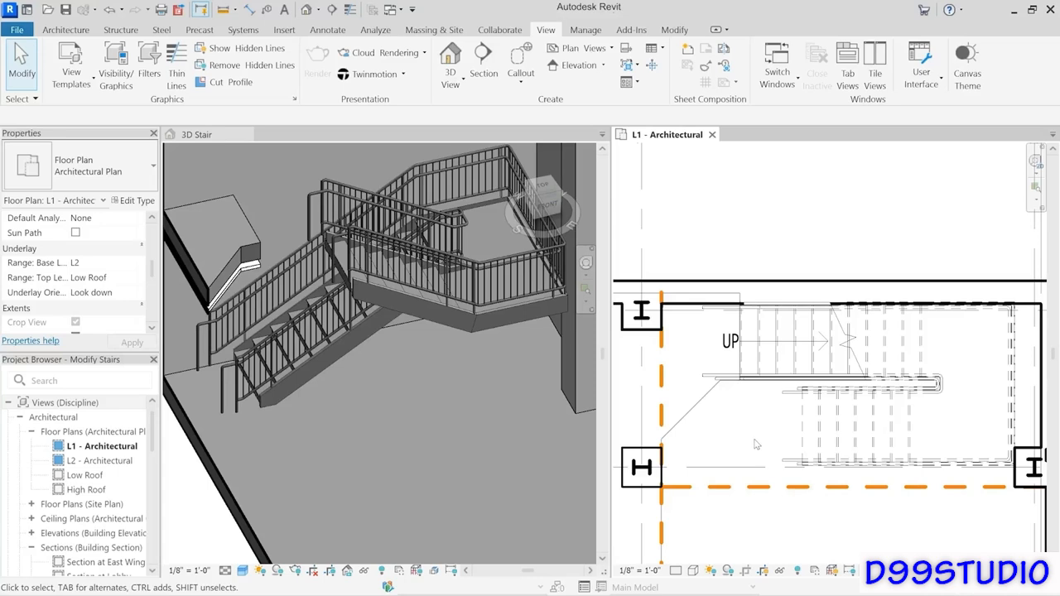
- Flip the stair's up direction so it starts from the lower run, and inspect it in the 3D view
click(803, 448)
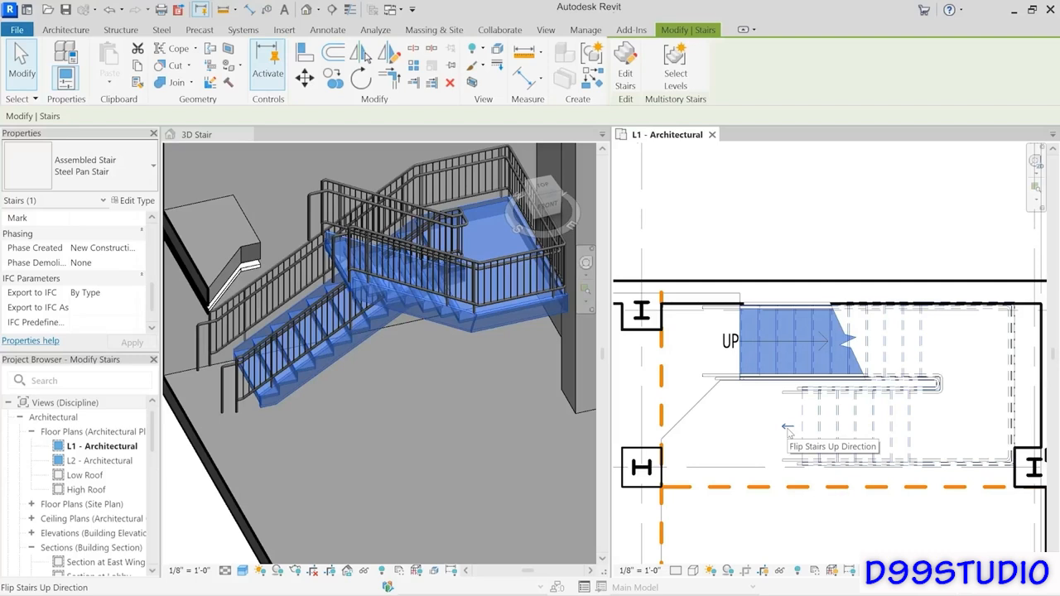
click(788, 428)
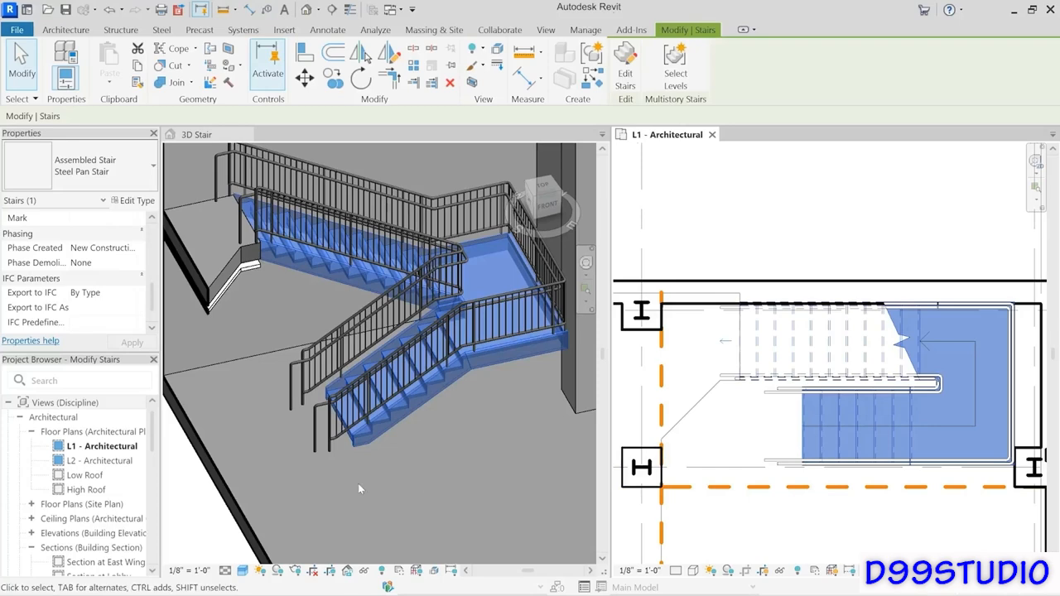
click(444, 496)
click(460, 465)
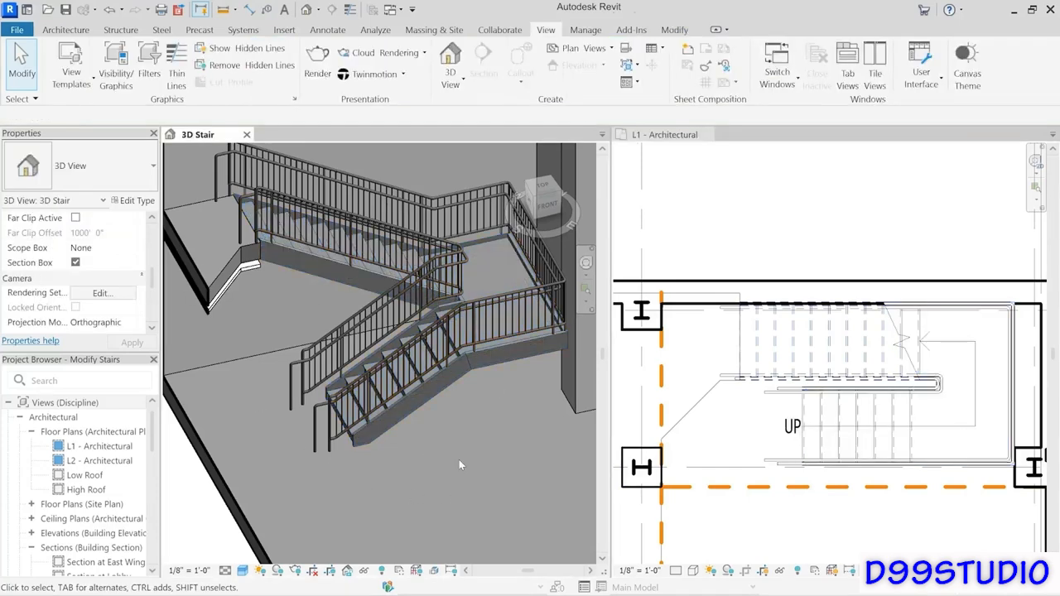
scroll(470, 446, down, 3)
middle_drag(472, 445, 397, 453)
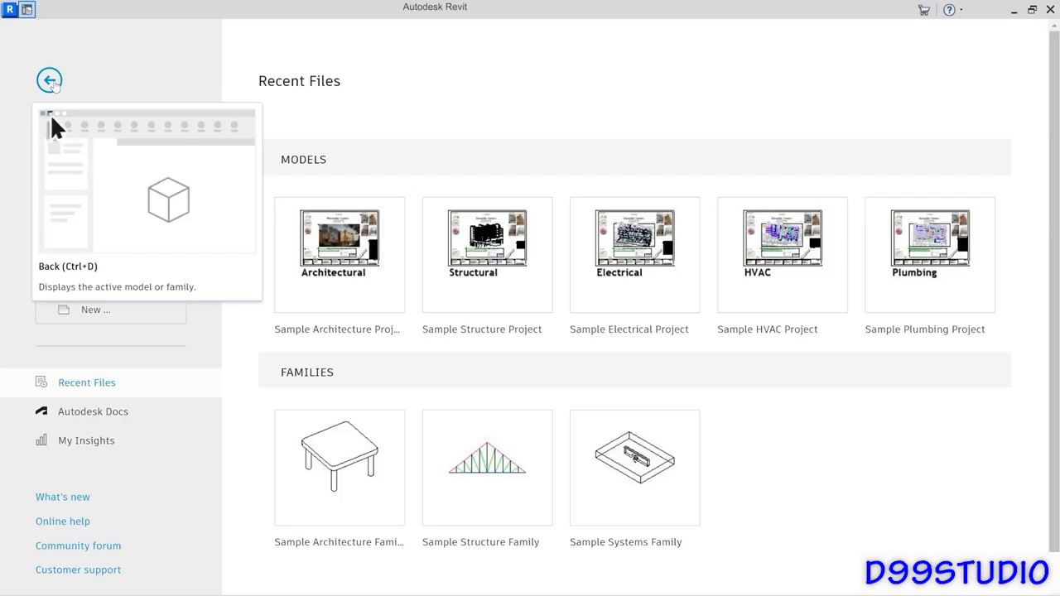
- Open the sample project Snowdon Towers Sample Architectural.rvt from the Samples folder
click(52, 82)
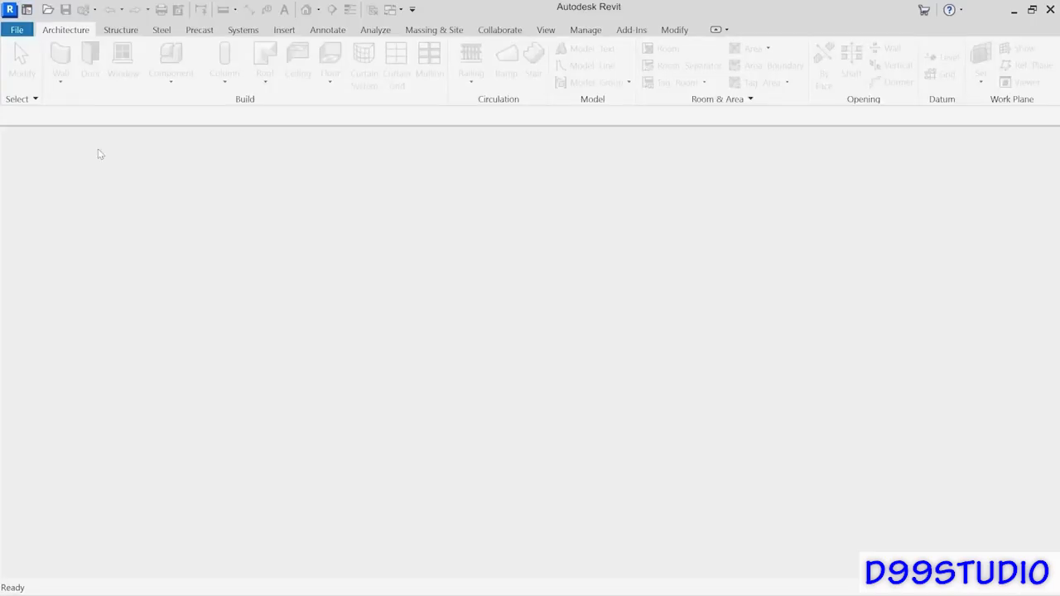
click(19, 33)
mouse_move(33, 128)
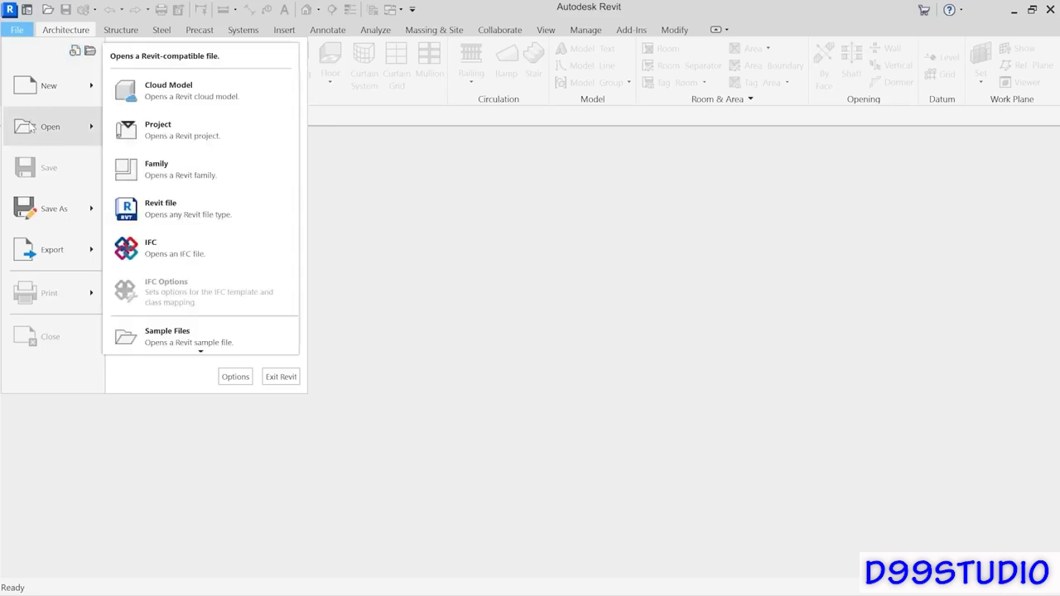
click(184, 334)
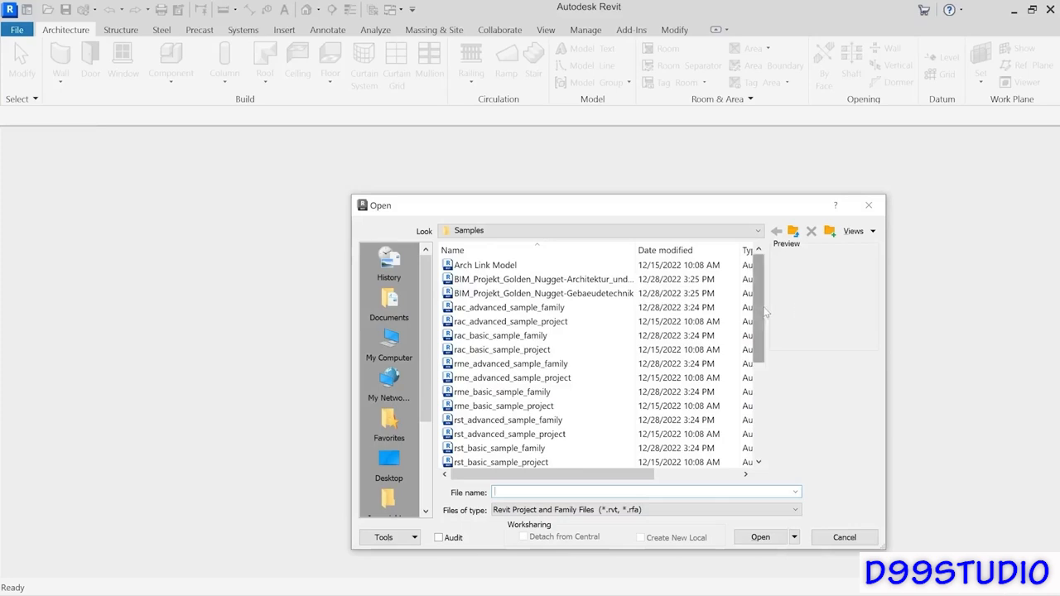
drag(761, 313, 755, 405)
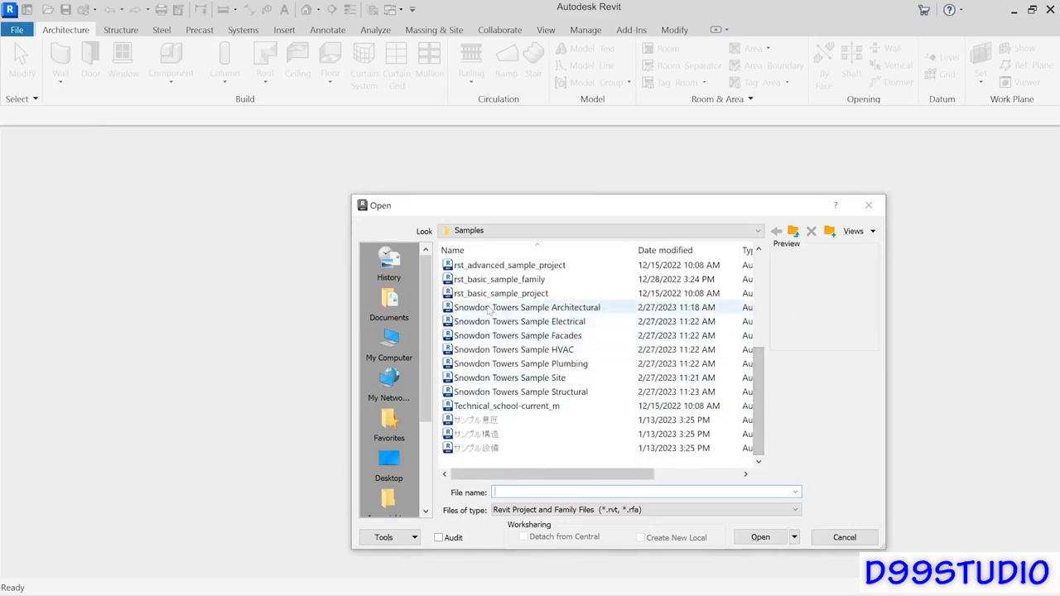
click(605, 307)
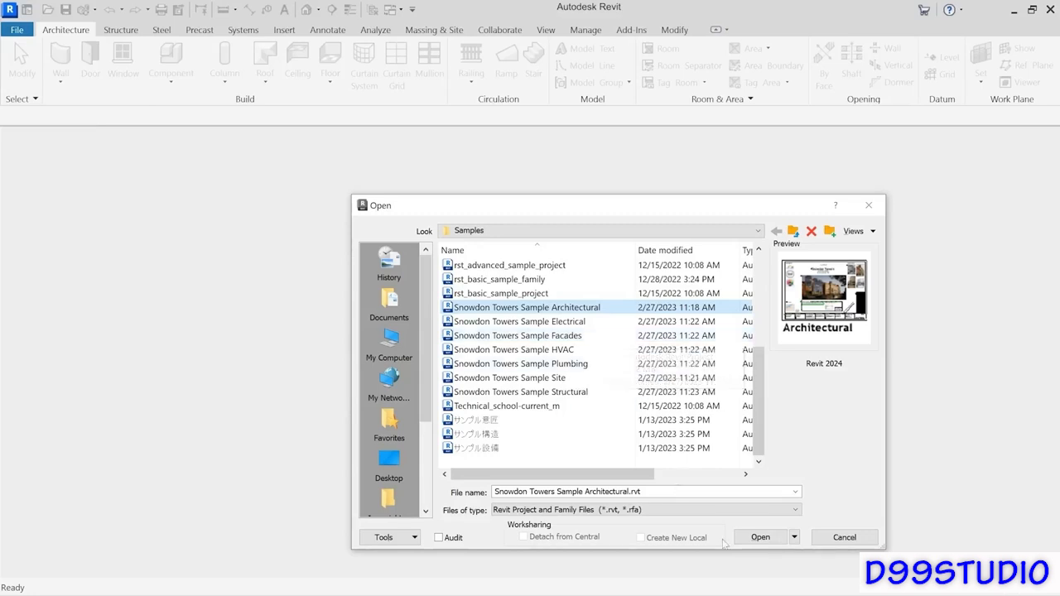
click(757, 539)
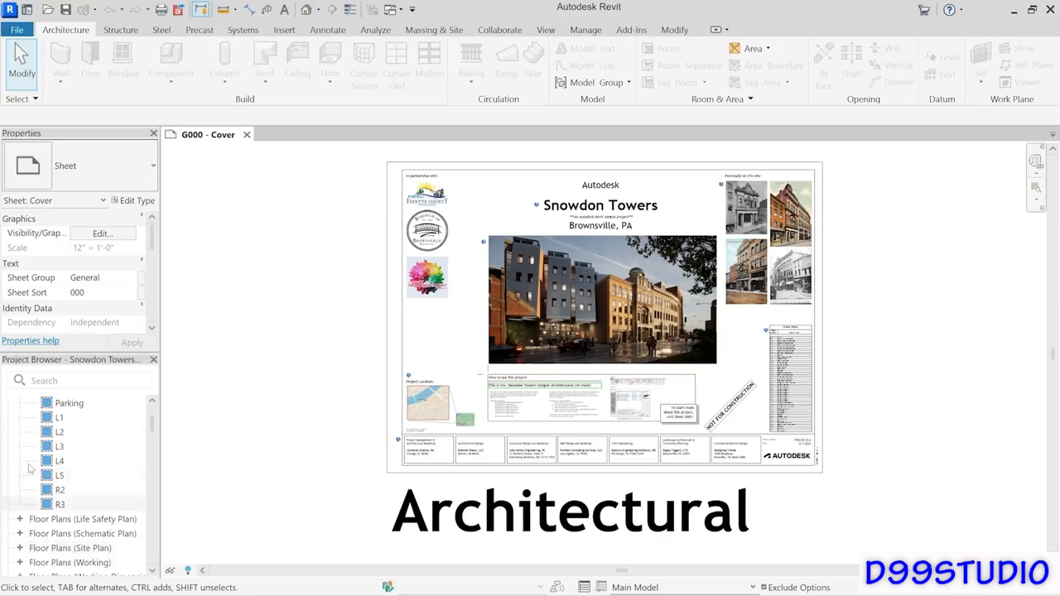
- Search the project views for "stair" and open the 3D view Cutaway - Stair 1
click(60, 379)
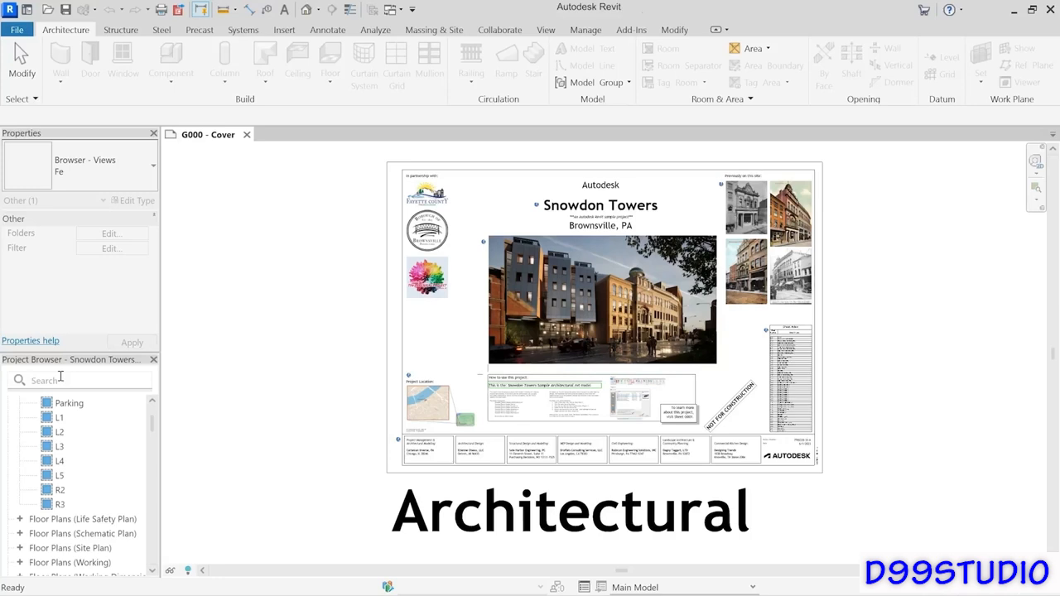
text(stair)
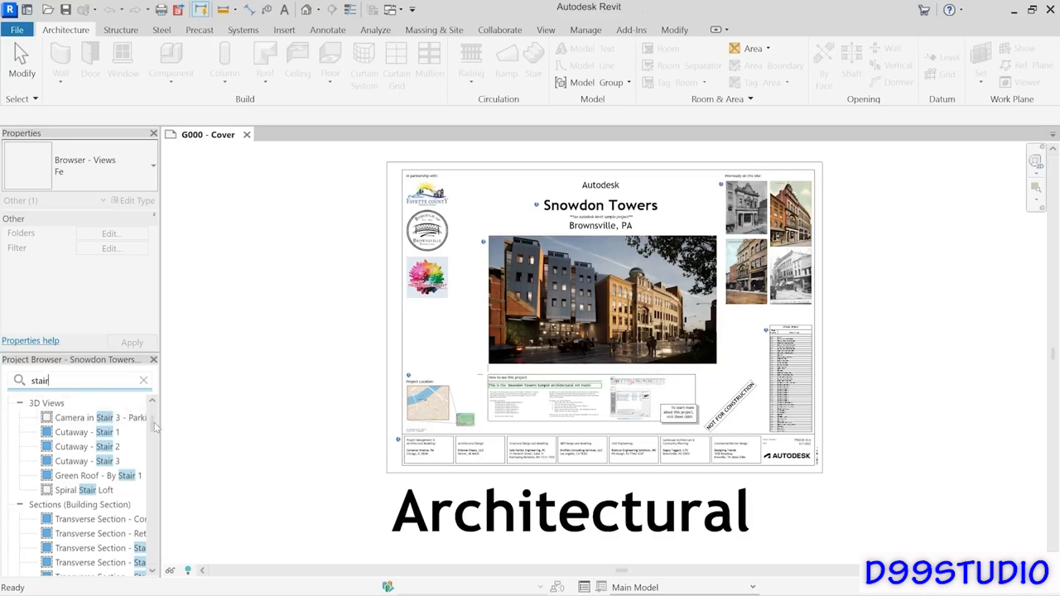
scroll(155, 426, up, 1)
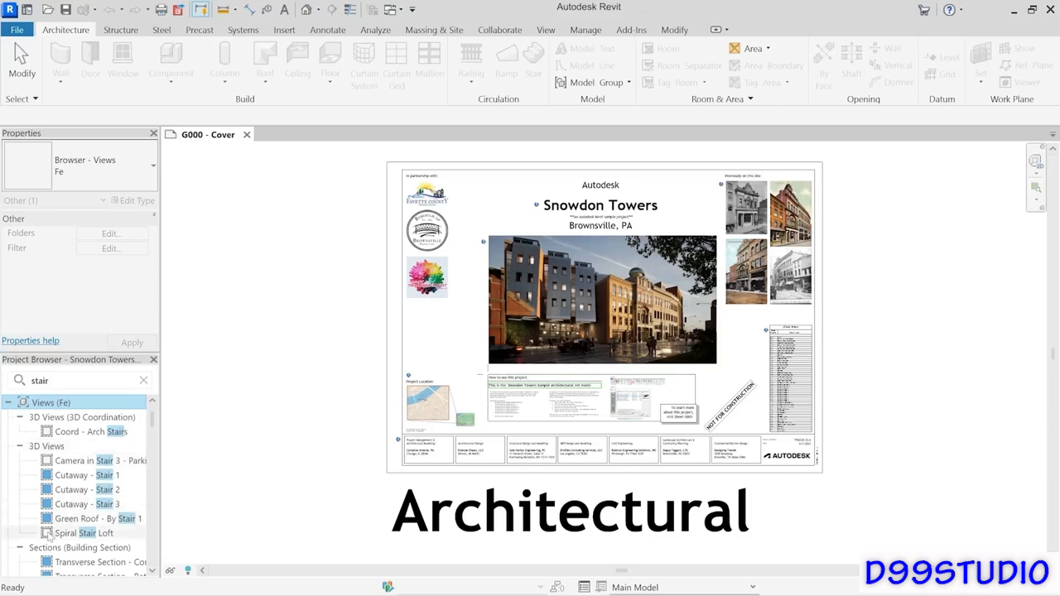
scroll(49, 505, down, 2)
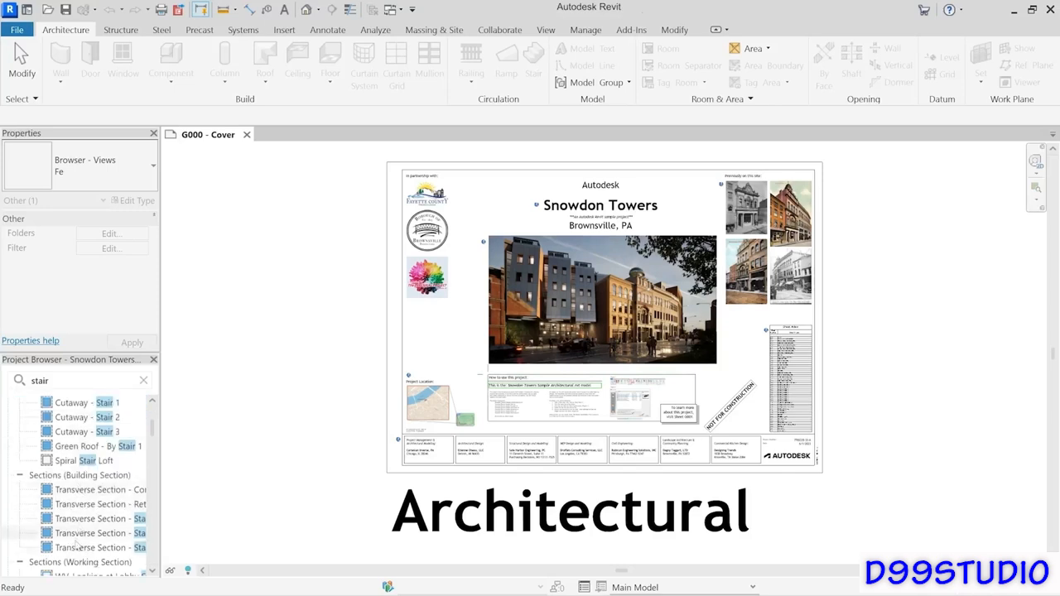
scroll(80, 539, up, 2)
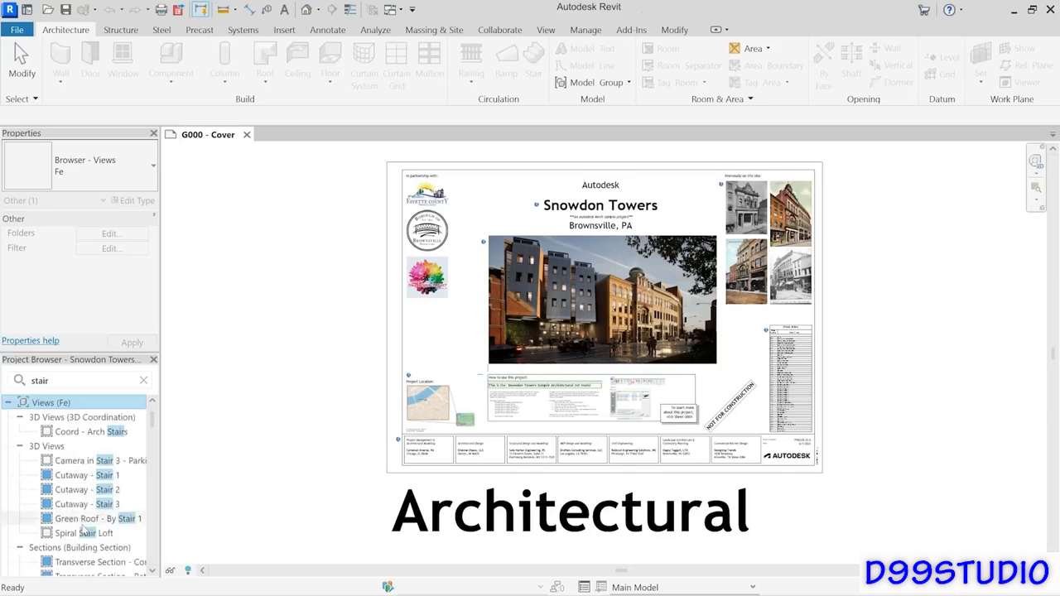
double_click(74, 477)
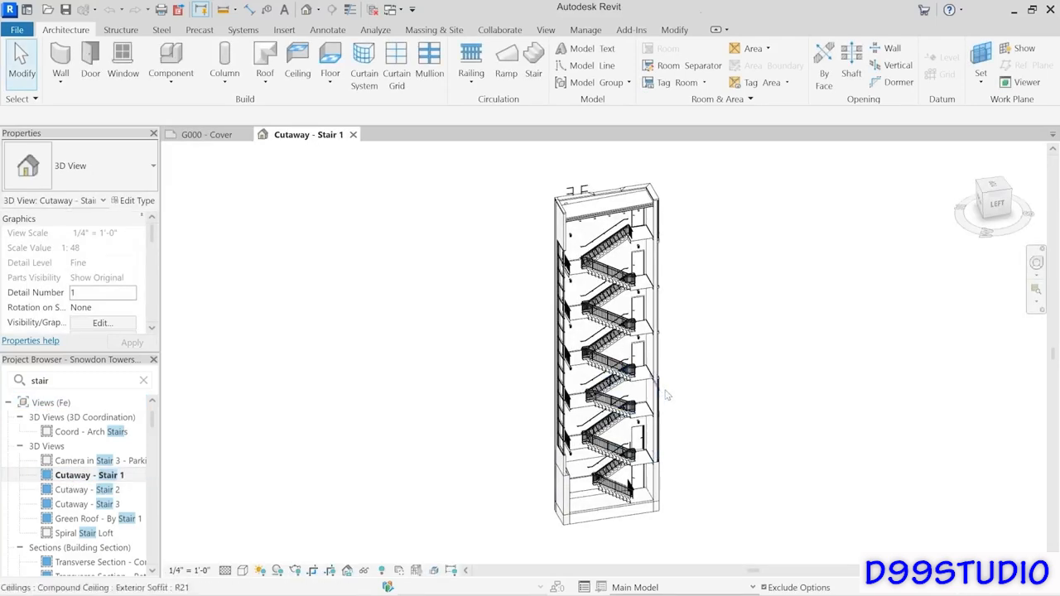
- Select the multistory stair in the Cutaway - Stair 1 view to examine its connected flights, and clear the selection
scroll(669, 395, up, 4)
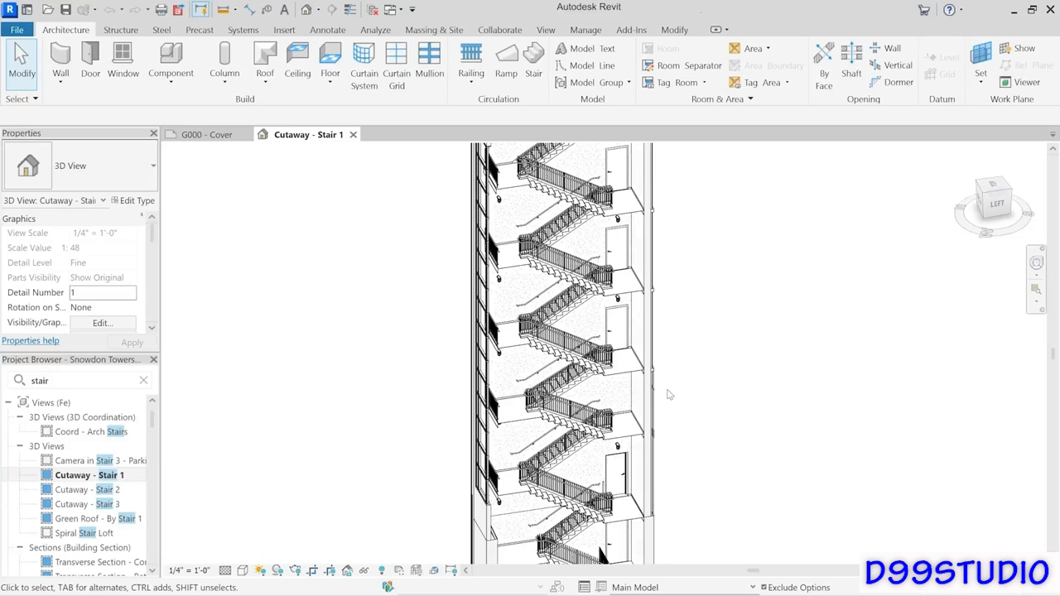
click(585, 445)
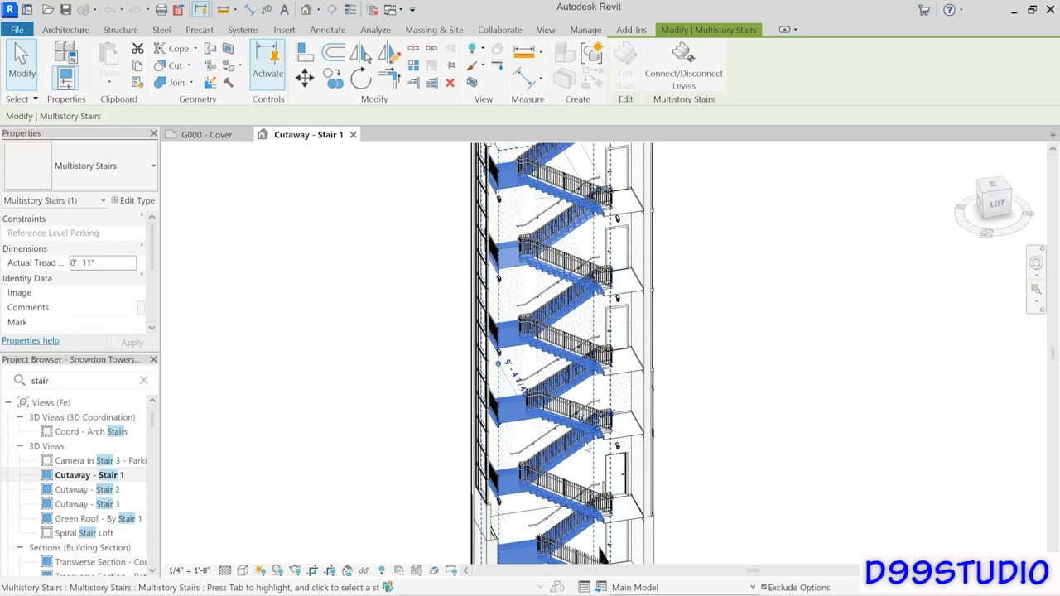
click(709, 422)
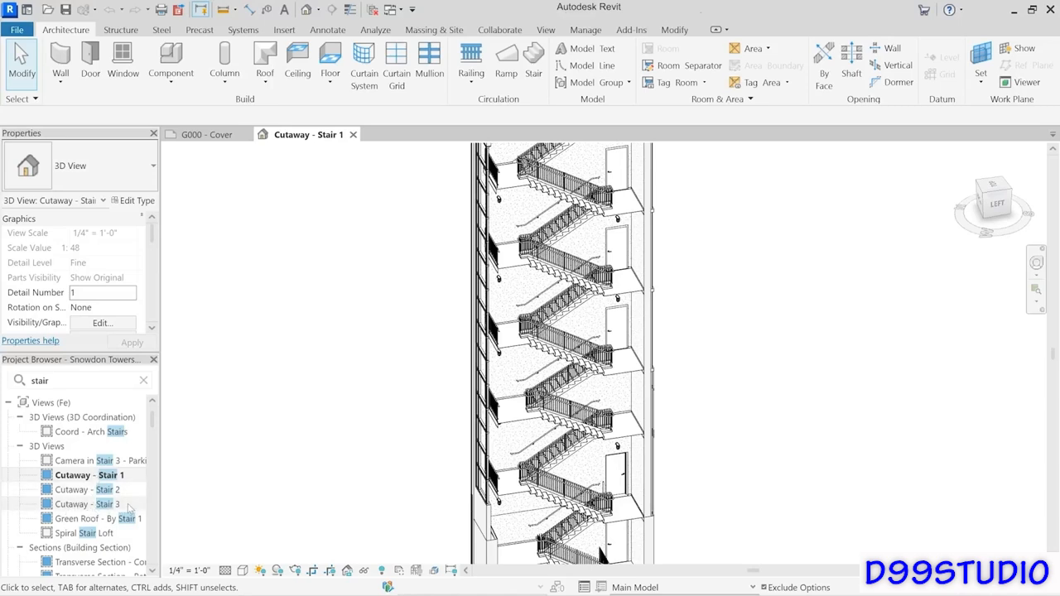
- Open the 3D view Cutaway - Stair 3 and examine the lower flights up close
double_click(70, 505)
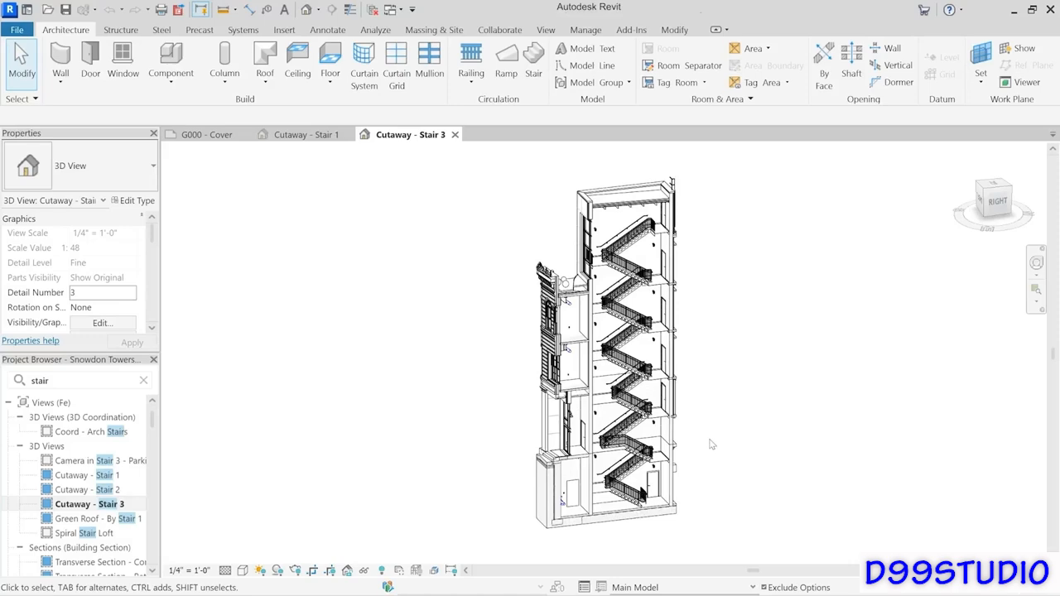
scroll(710, 445, up, 2)
scroll(704, 441, up, 1)
middle_drag(685, 431, 638, 425)
scroll(605, 459, up, 2)
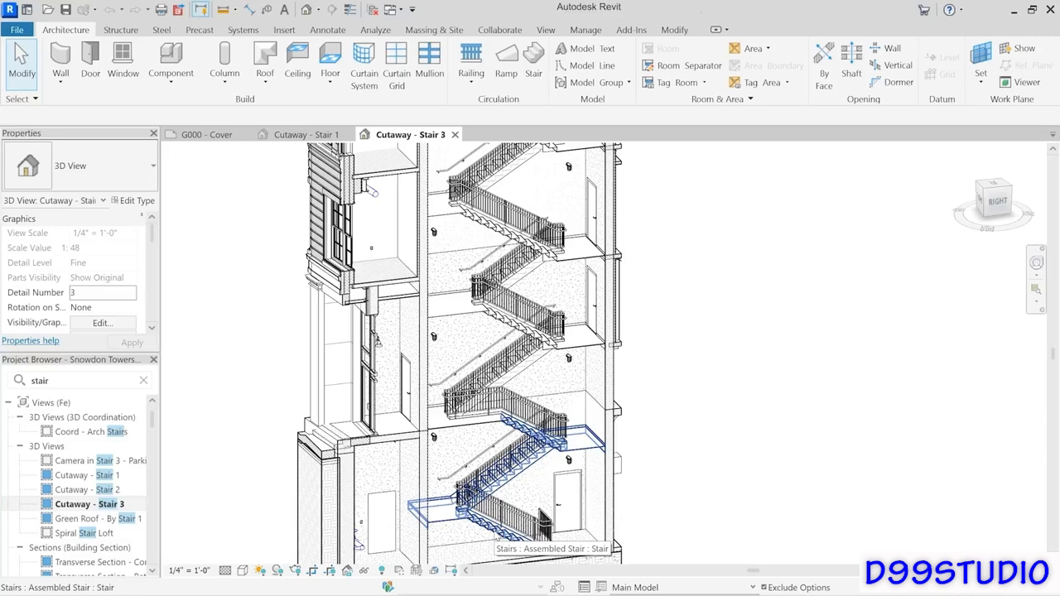
- Examine the single-run stair, the Parking-level stair and the multistory stair above by selecting each, and clear the selection
click(501, 375)
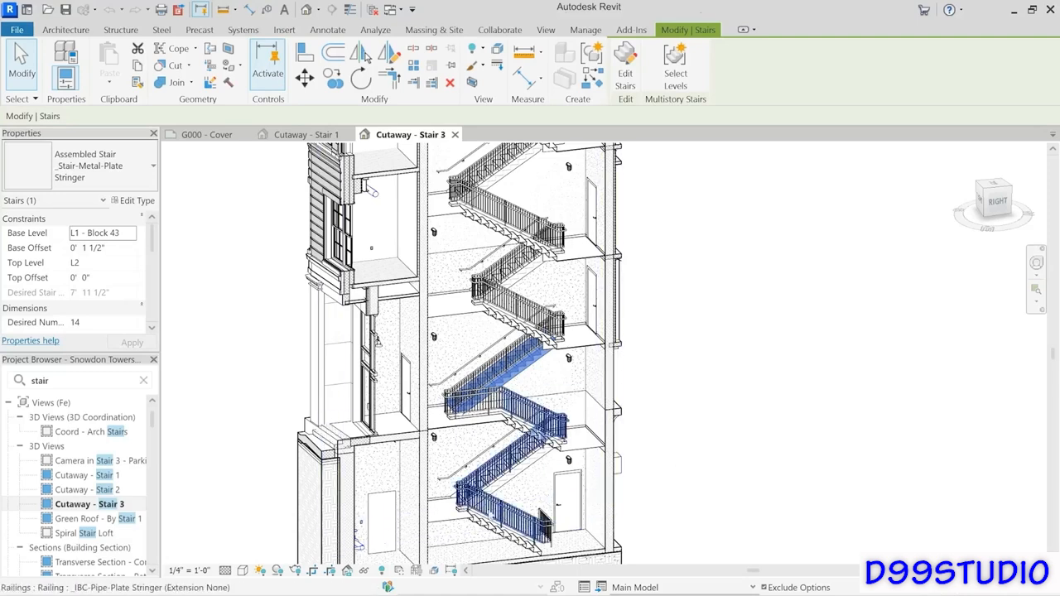
click(497, 489)
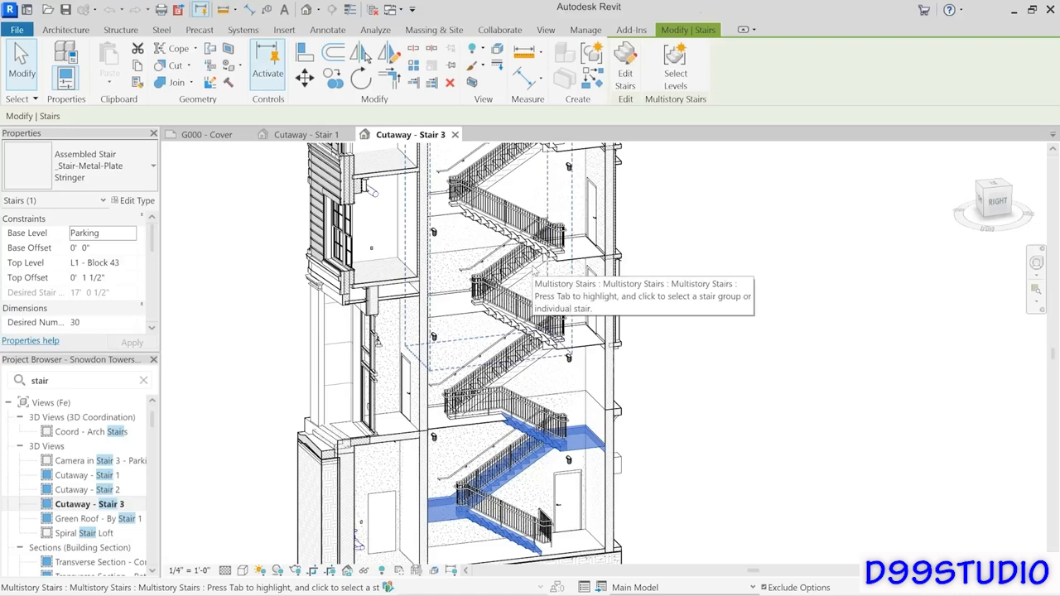
click(532, 273)
middle_drag(671, 270, 644, 456)
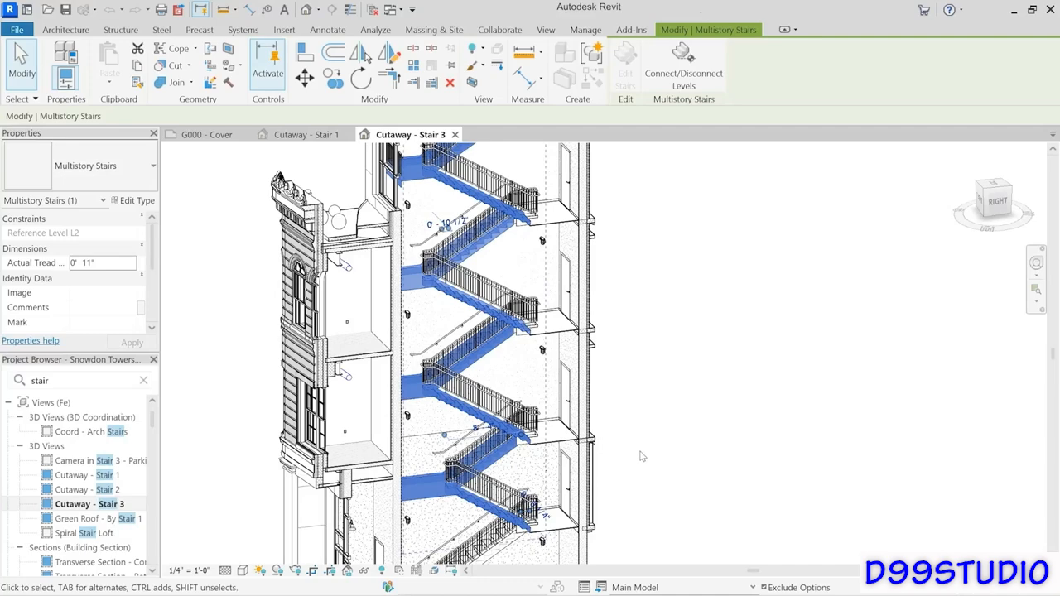
key(Escape)
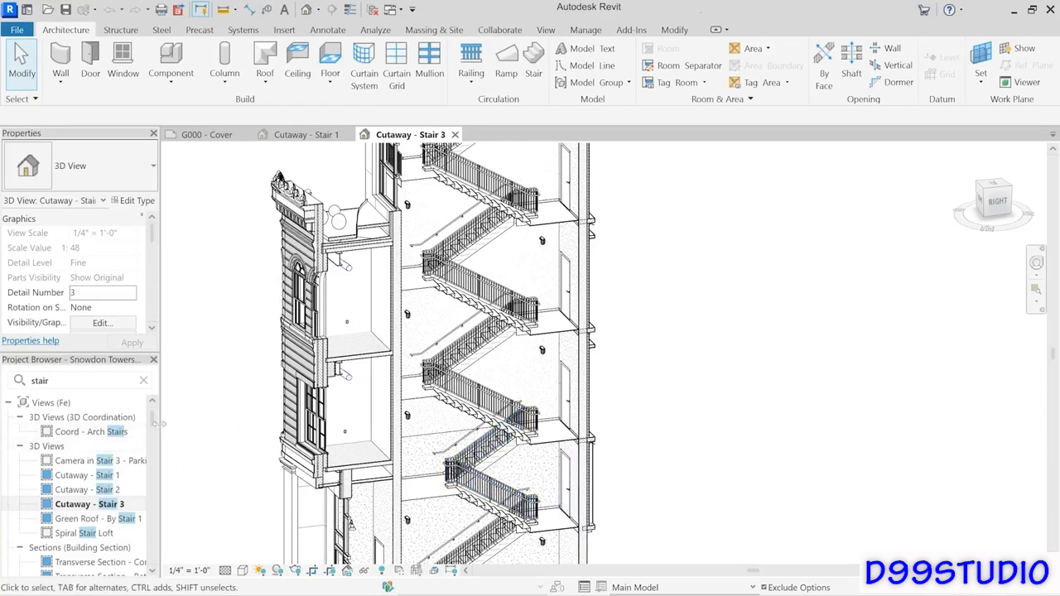
- Open the building section Transverse Section - Stair 3 and bring its stair shaft into close view
scroll(154, 427, down, 3)
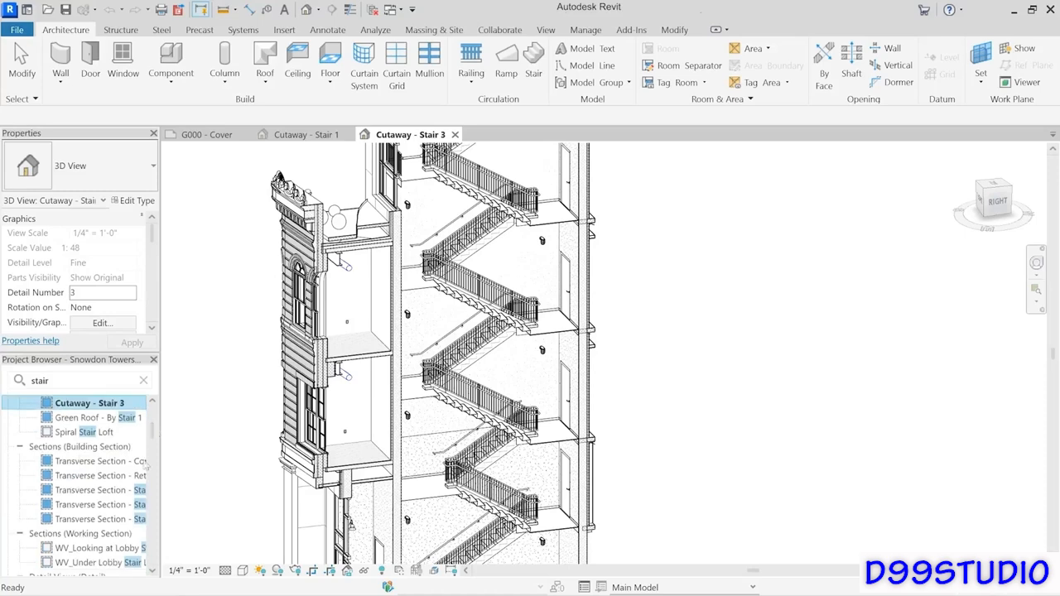
click(81, 520)
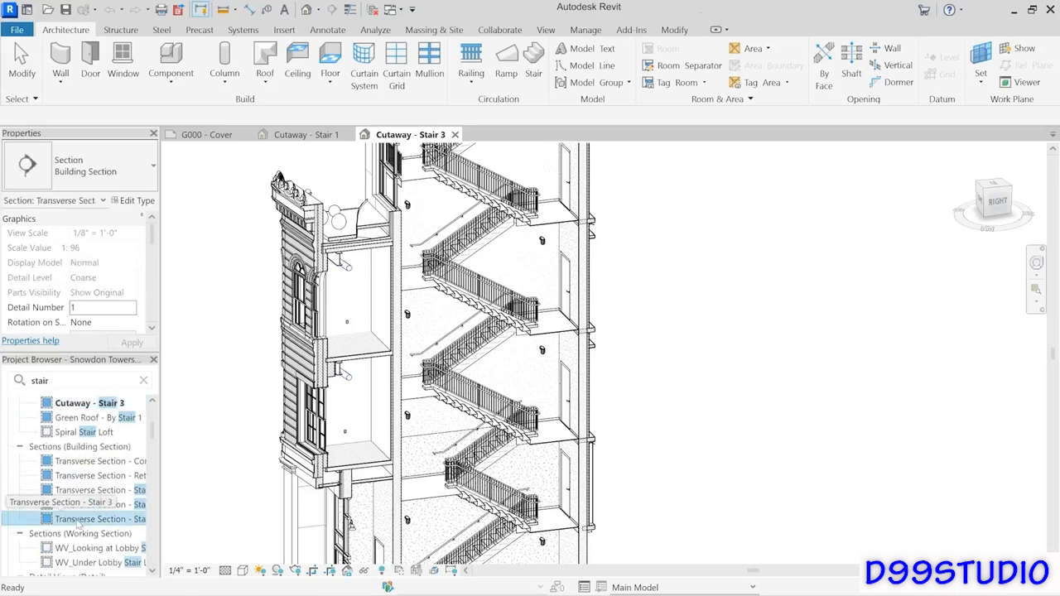
double_click(73, 521)
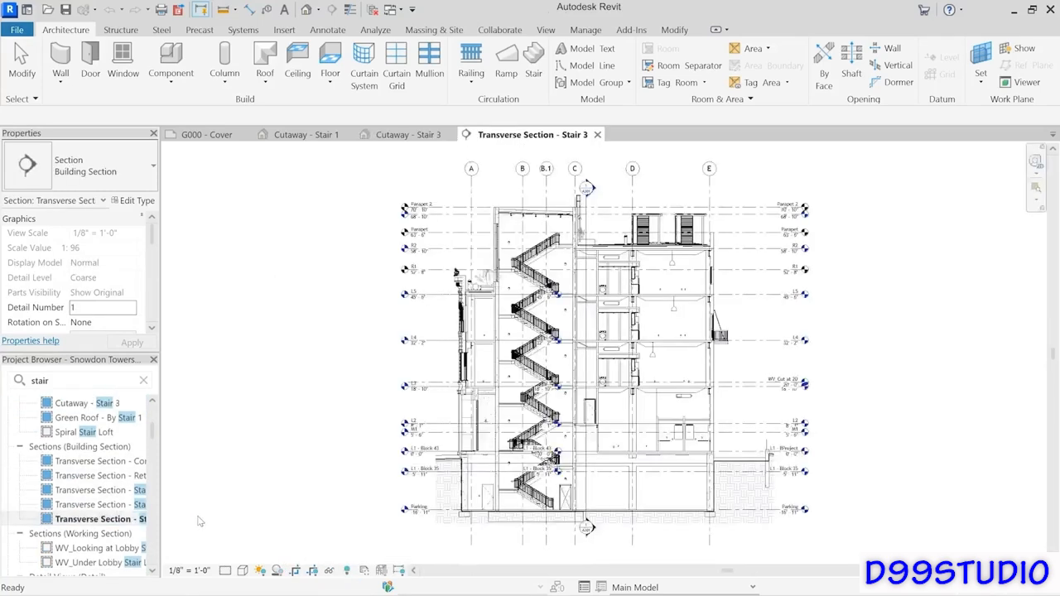
scroll(537, 483, up, 2)
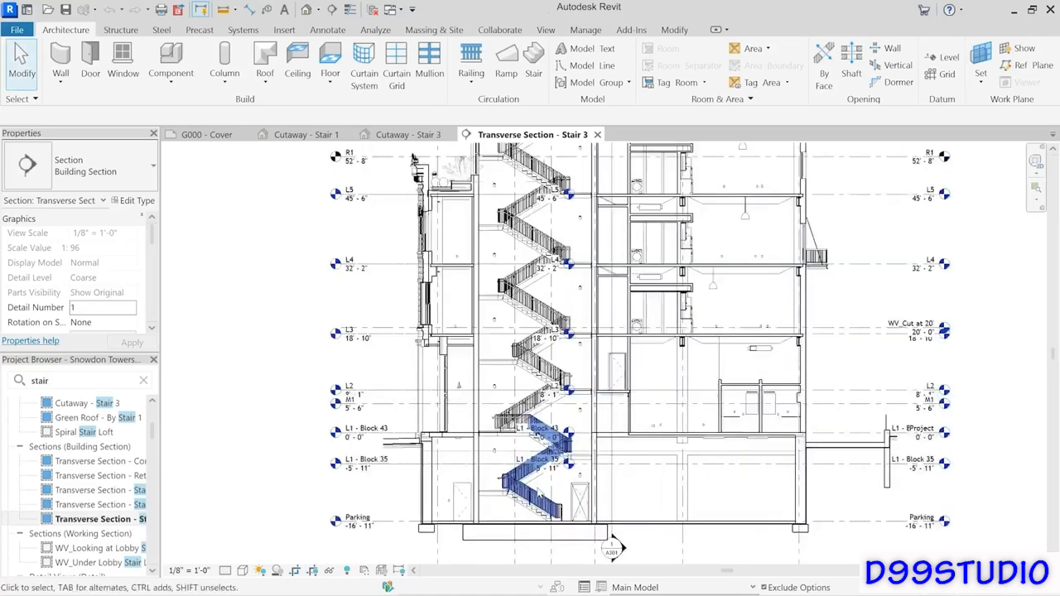
scroll(539, 494, up, 1)
middle_drag(623, 470, 611, 518)
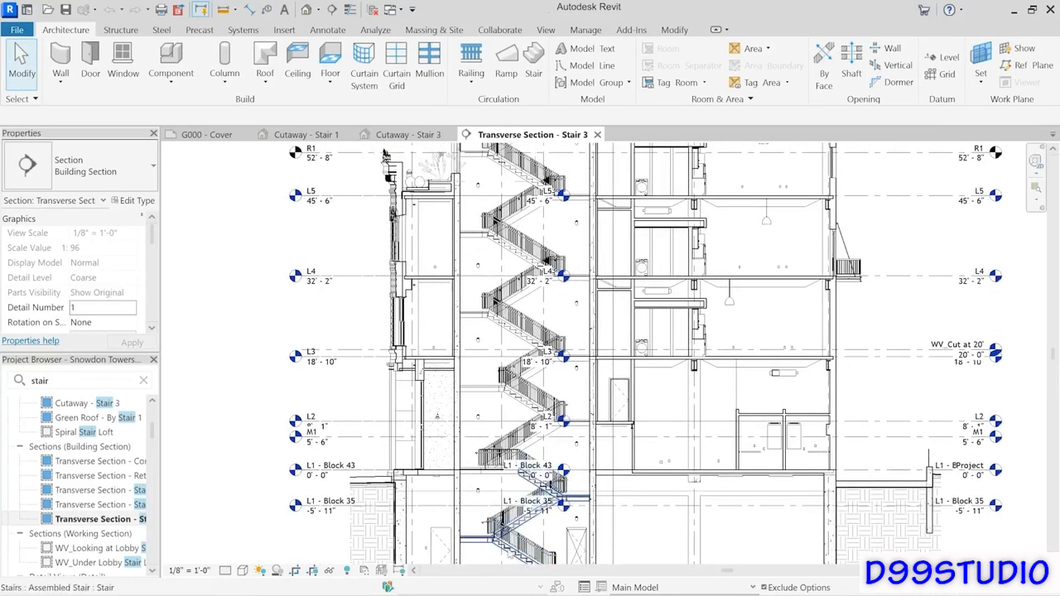
- Select the Parking stair, the L1 - Block 43 stair and the upper multistory stair in section to compare their level constraints
click(508, 550)
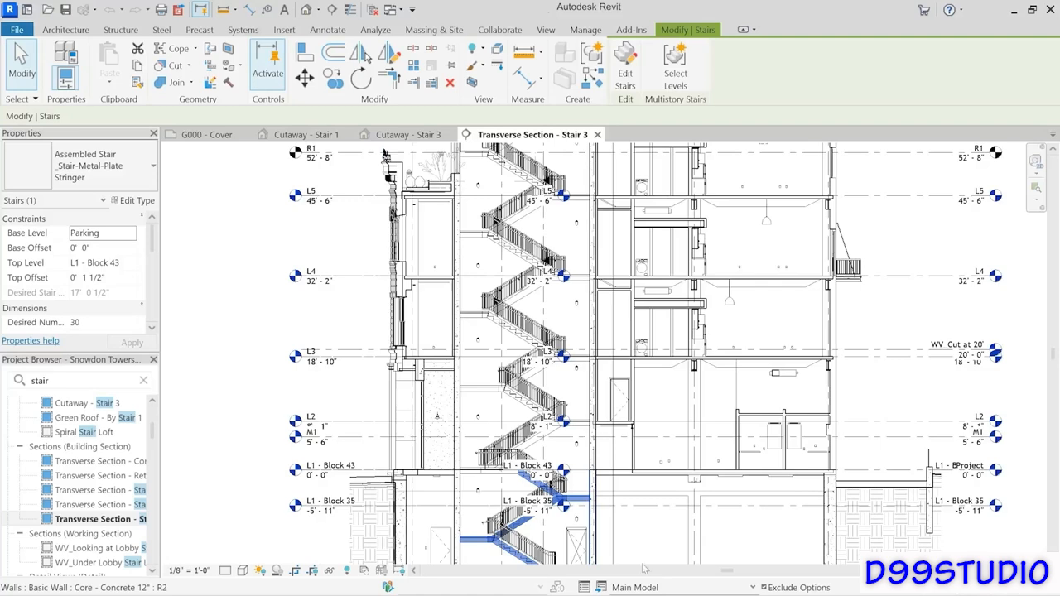
click(526, 439)
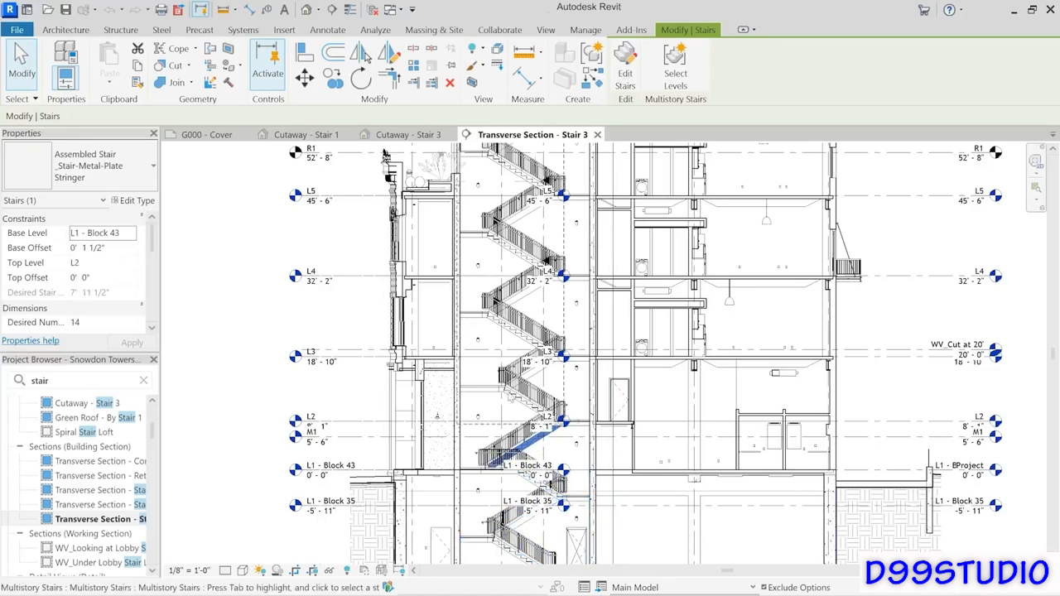
click(512, 400)
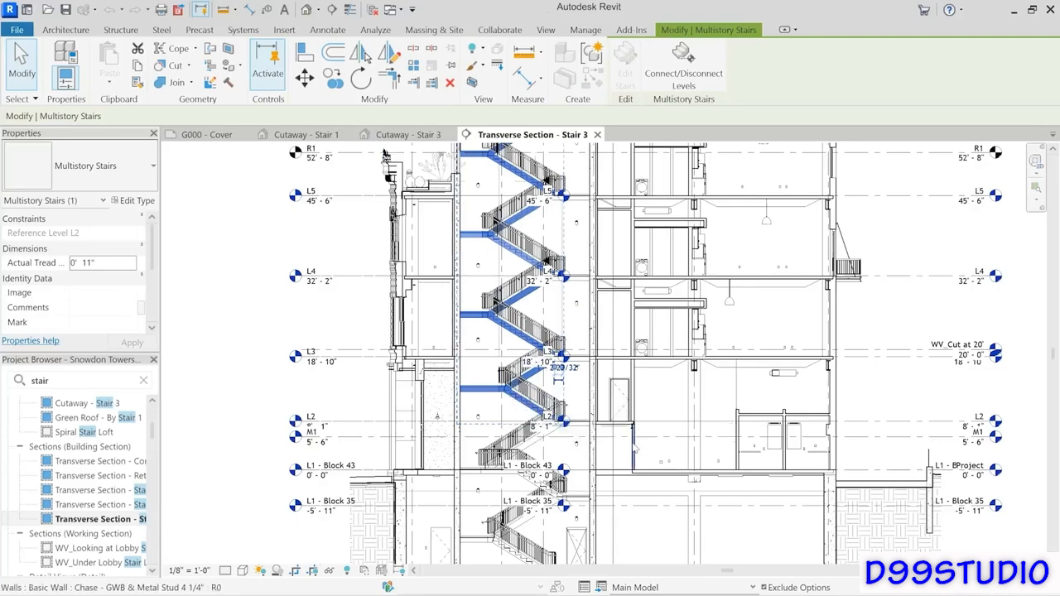
- Copy the single-run stair between L1 - Block 43 and L2 about 60' horizontally, placing it outside the building beyond grid E
scroll(577, 453, up, 3)
key(Tab)
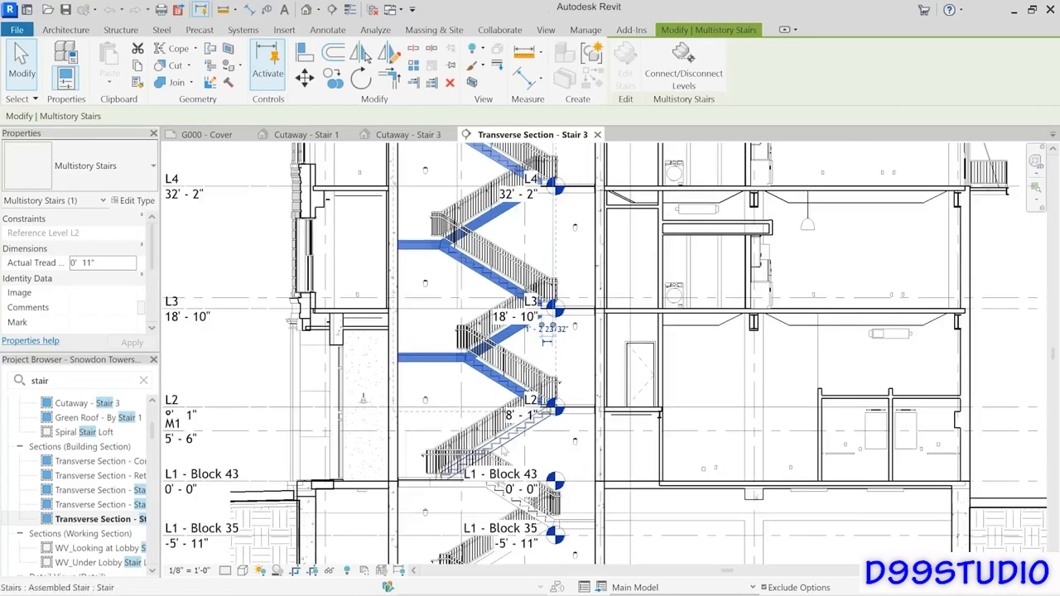
click(519, 449)
scroll(630, 465, down, 3)
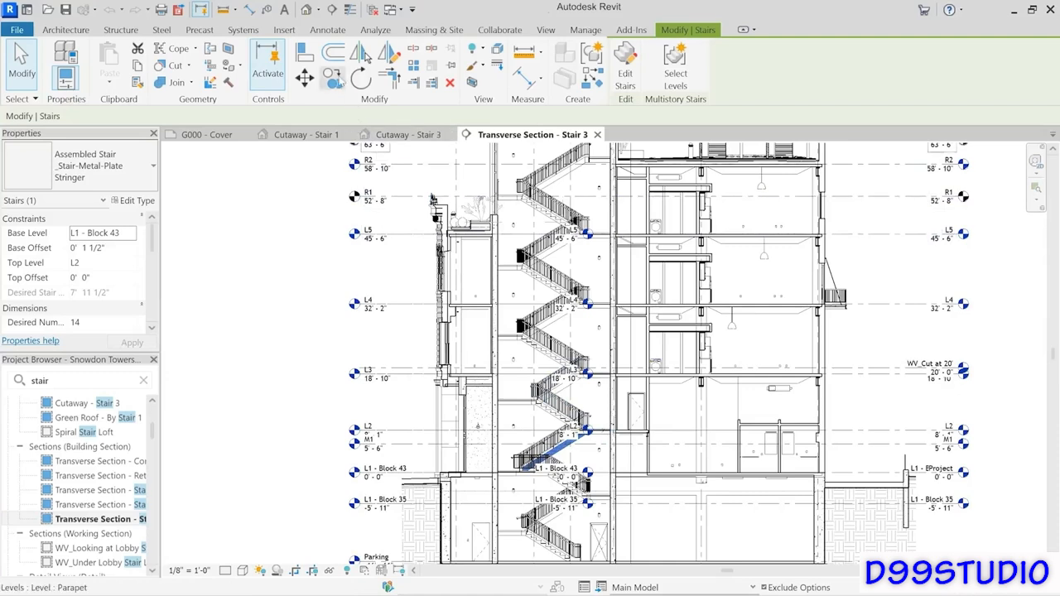
click(332, 77)
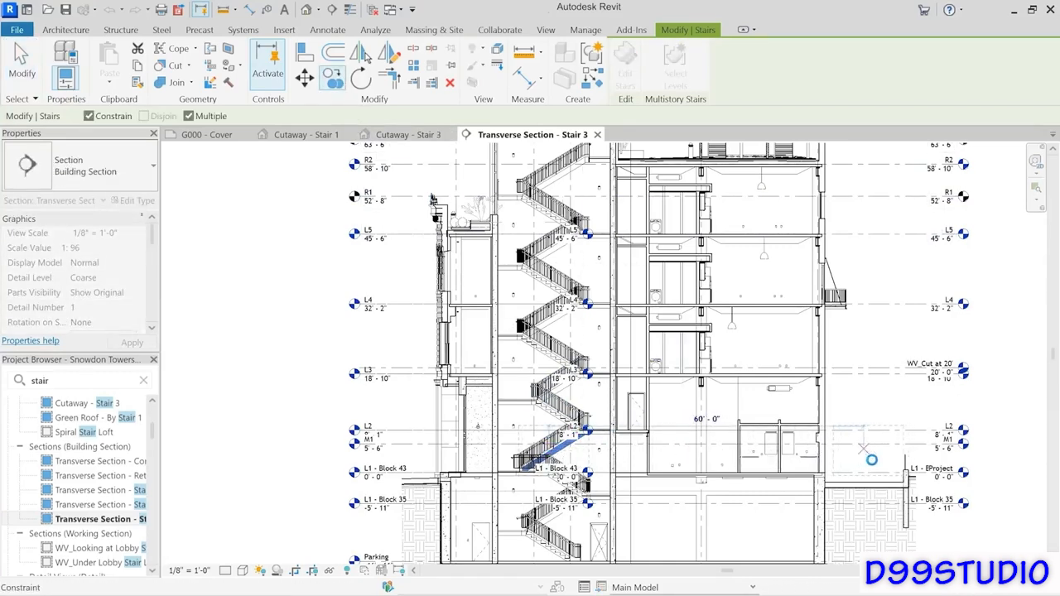
click(865, 460)
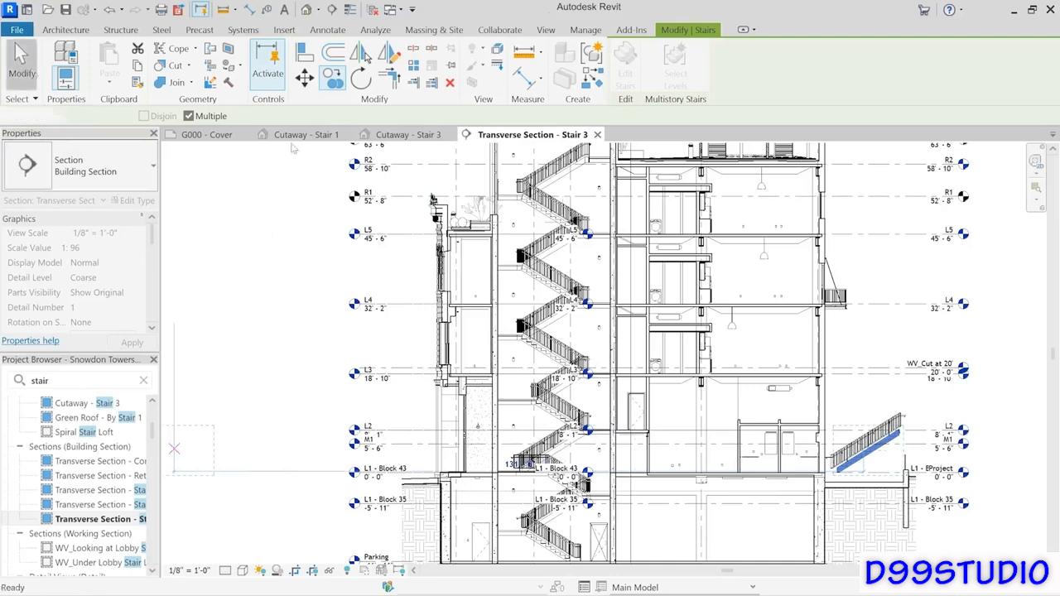
click(21, 66)
- Connect the copied single-run stair to levels L3 (18' - 10") and L4 (32' - 2") as a multistory stair
middle_drag(978, 445, 774, 441)
scroll(712, 443, up, 4)
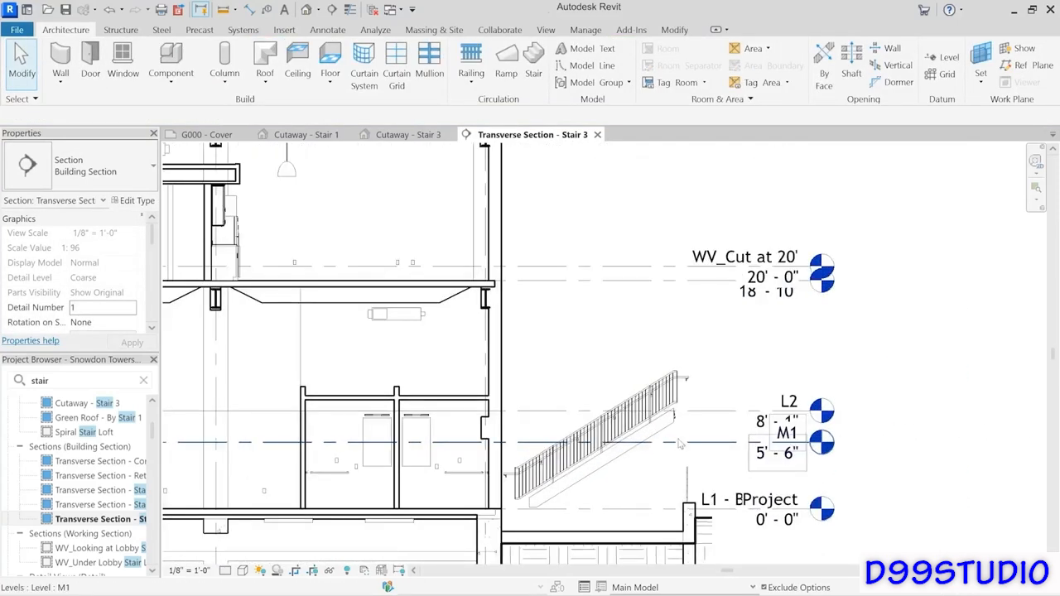
click(617, 462)
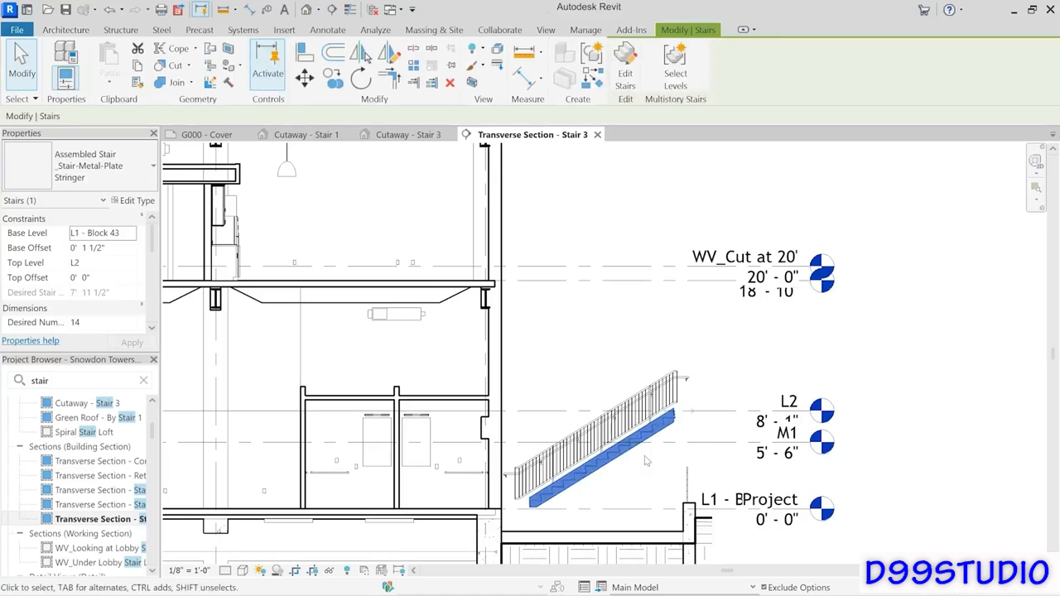
click(680, 79)
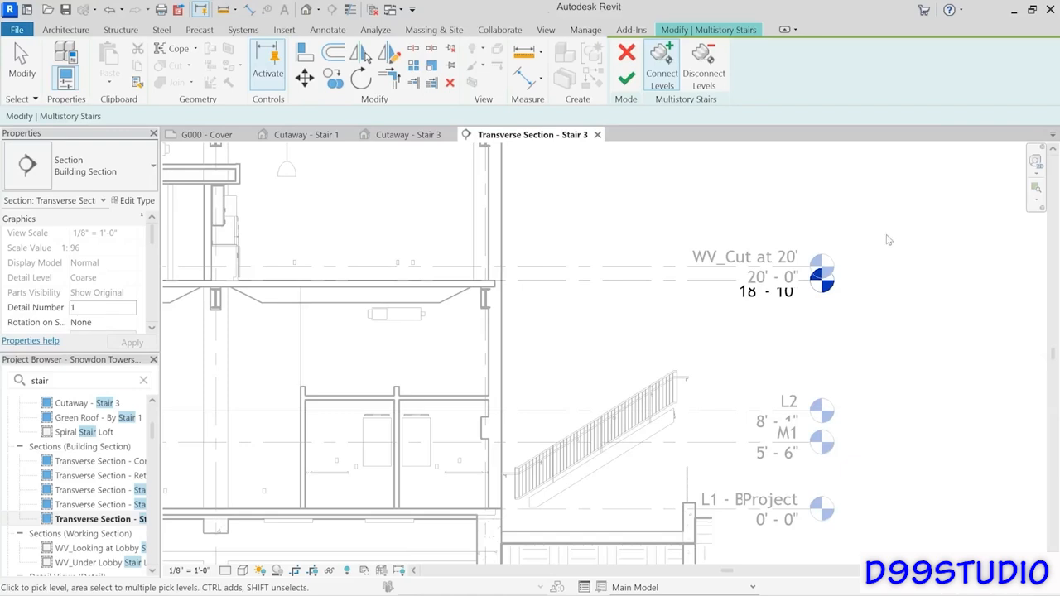
middle_drag(891, 248, 885, 376)
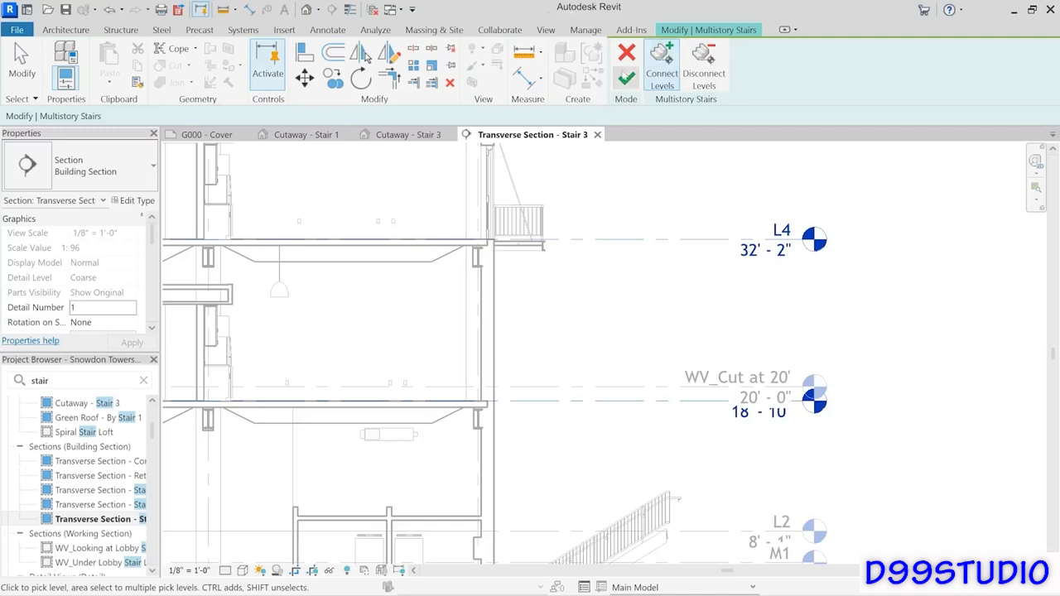
click(628, 81)
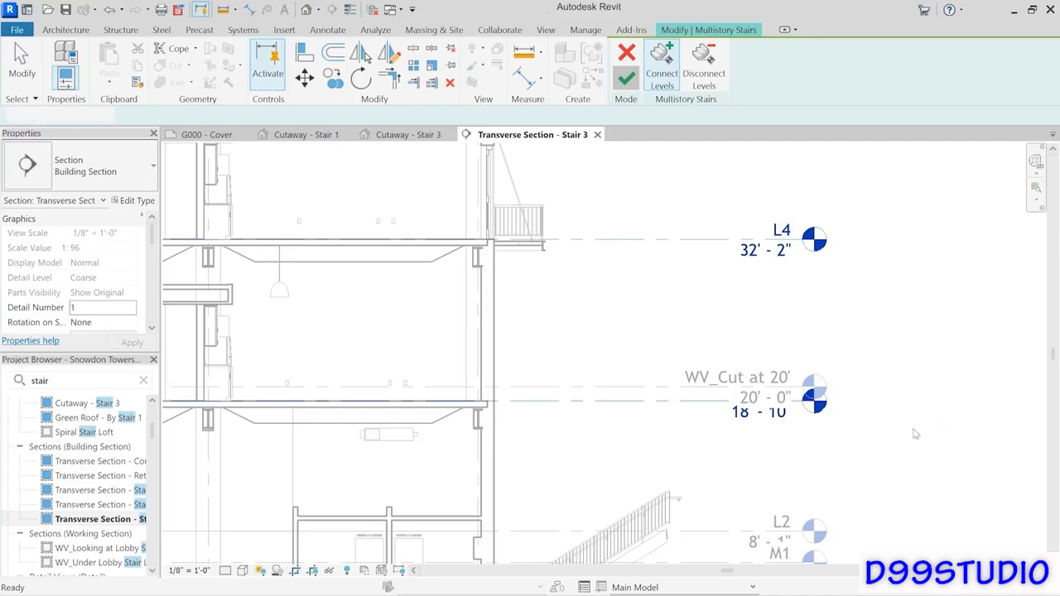
scroll(902, 440, down, 2)
middle_drag(889, 395, 844, 316)
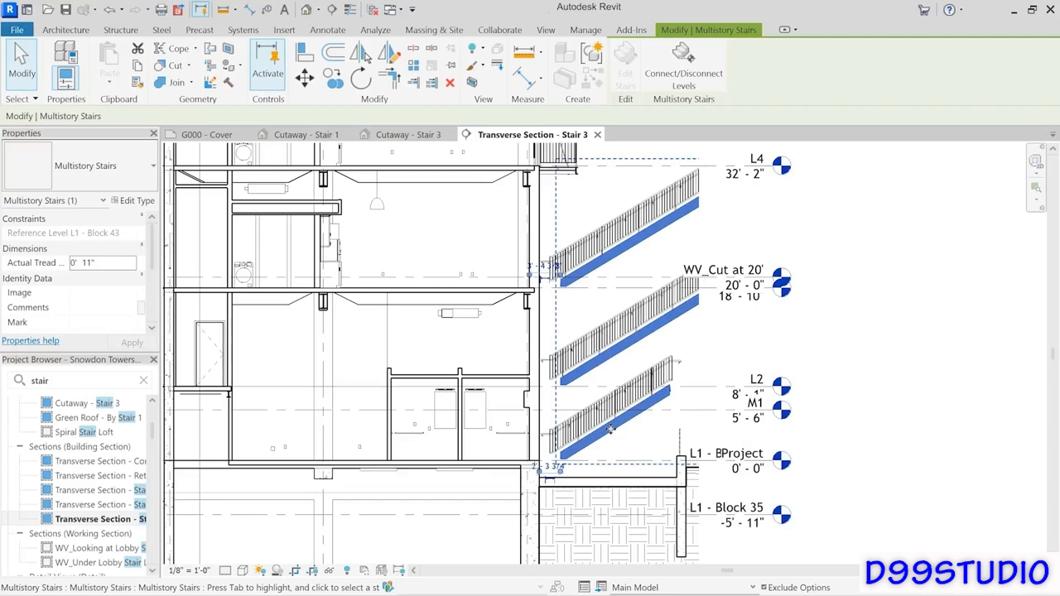
scroll(677, 349, up, 1)
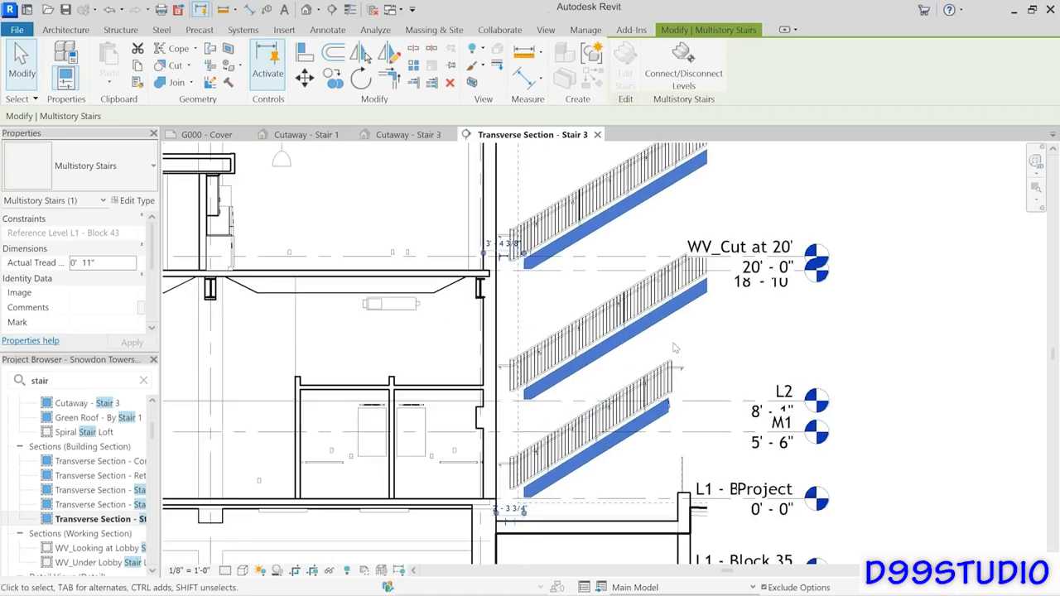
middle_drag(690, 350, 638, 407)
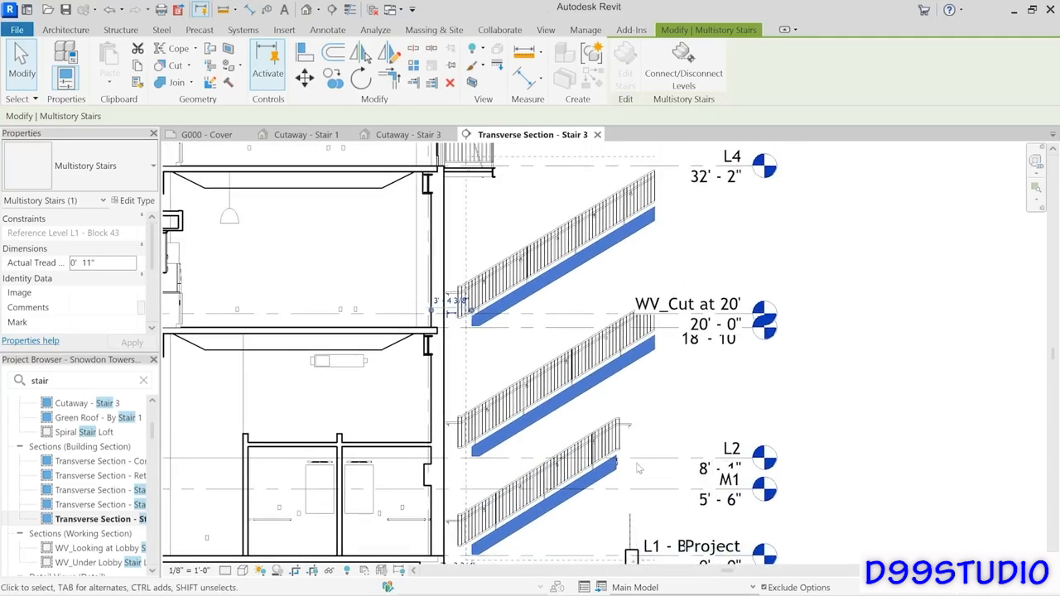
- Add aligned dimensions beside the copied stairs between L1 - Block 43 and L2, L2 and L3, and L3 and L4
scroll(639, 422, down, 1)
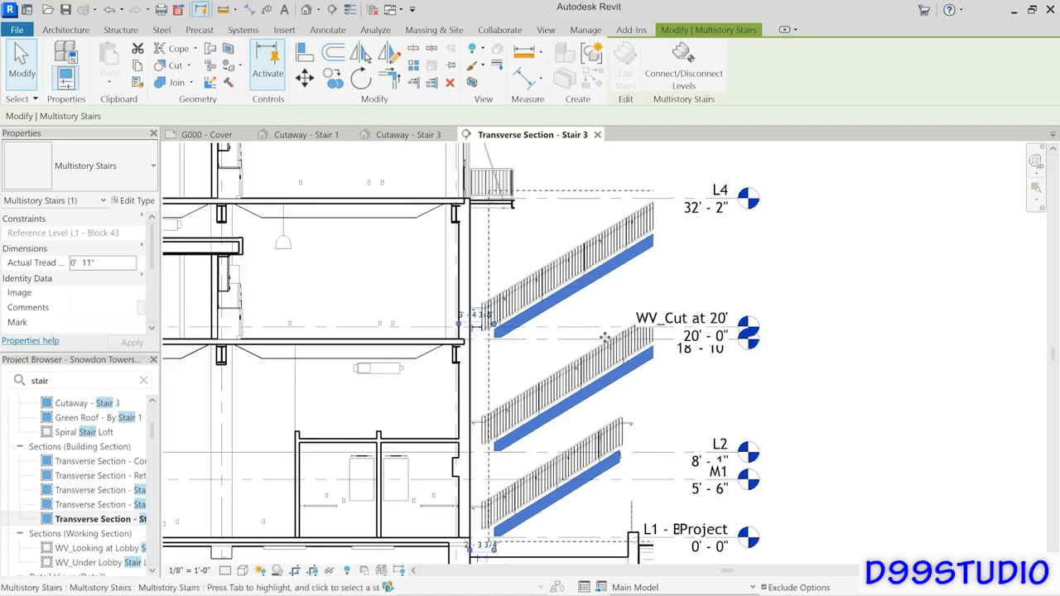
click(524, 78)
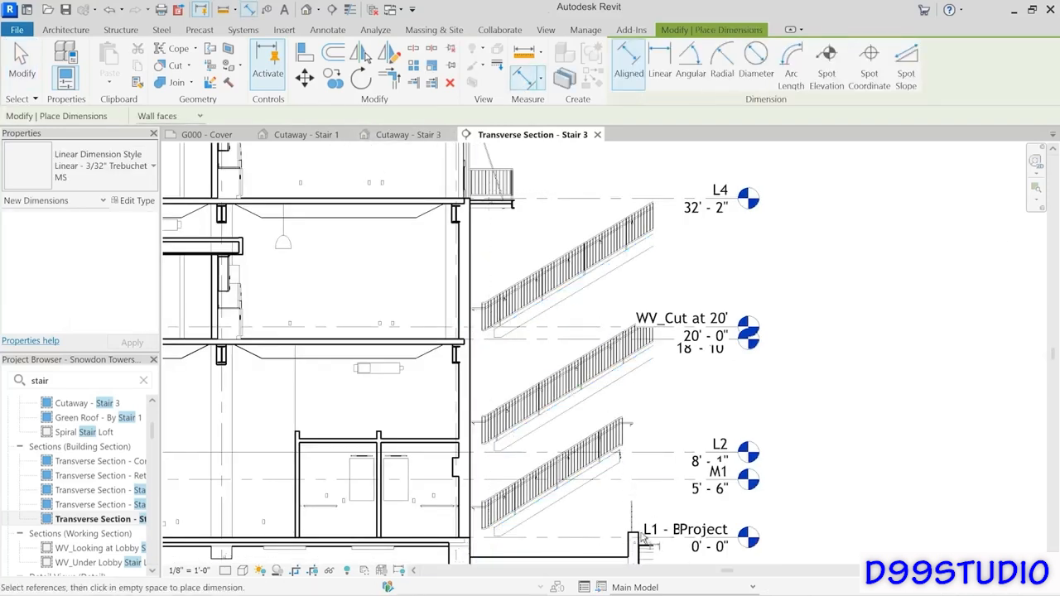
click(658, 542)
click(655, 452)
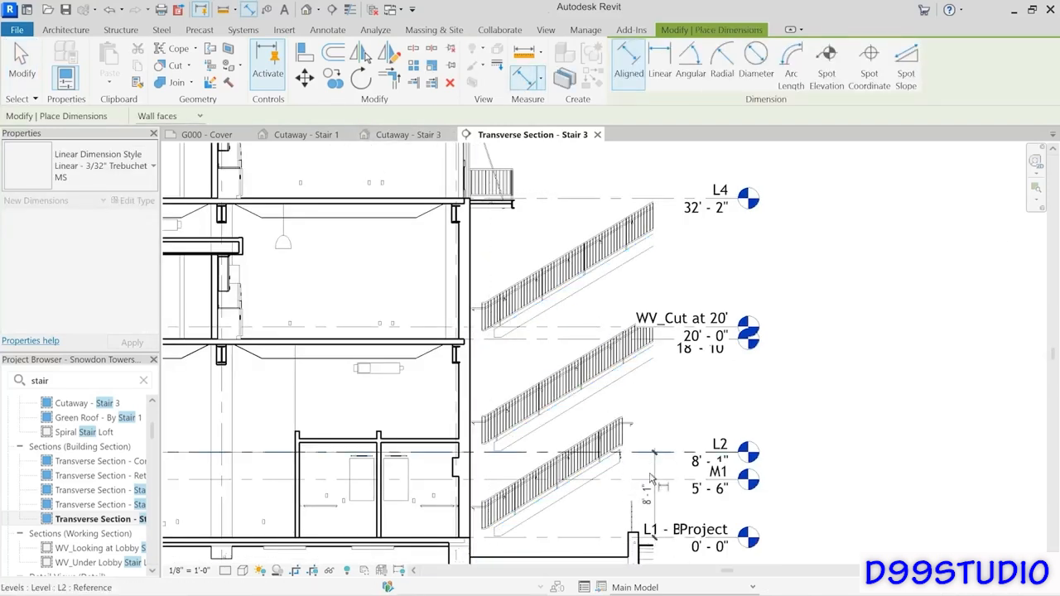
click(652, 503)
click(670, 452)
click(669, 336)
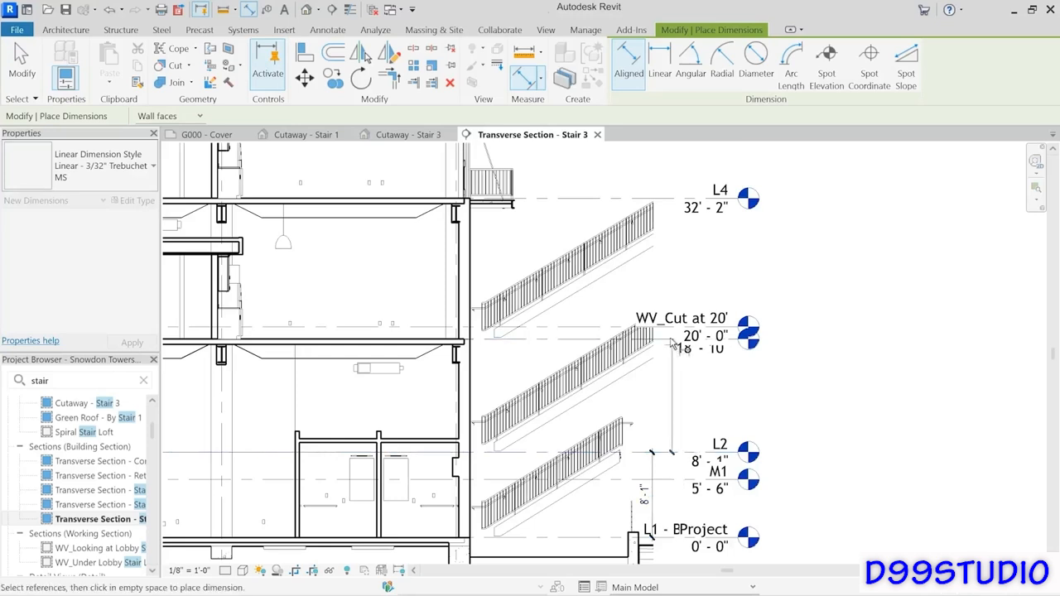
click(672, 395)
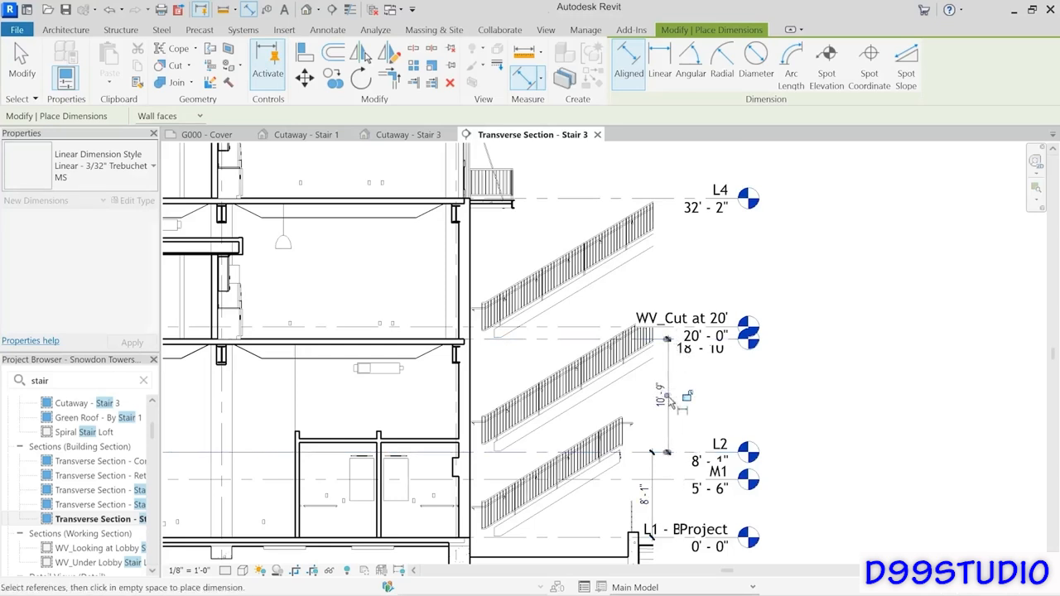
click(667, 338)
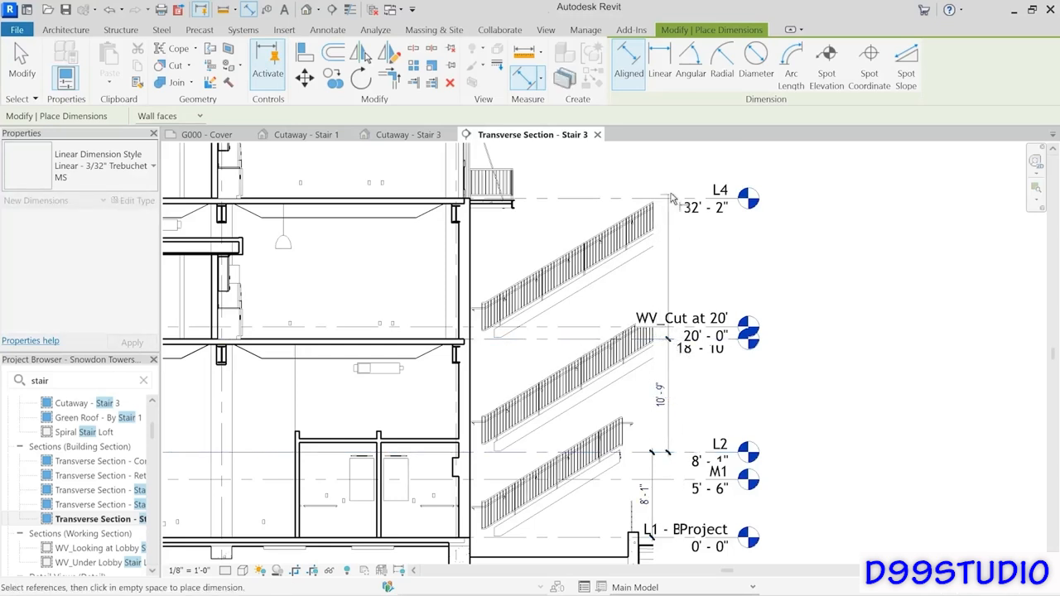
click(682, 199)
click(682, 248)
key(Escape)
key(Escape)
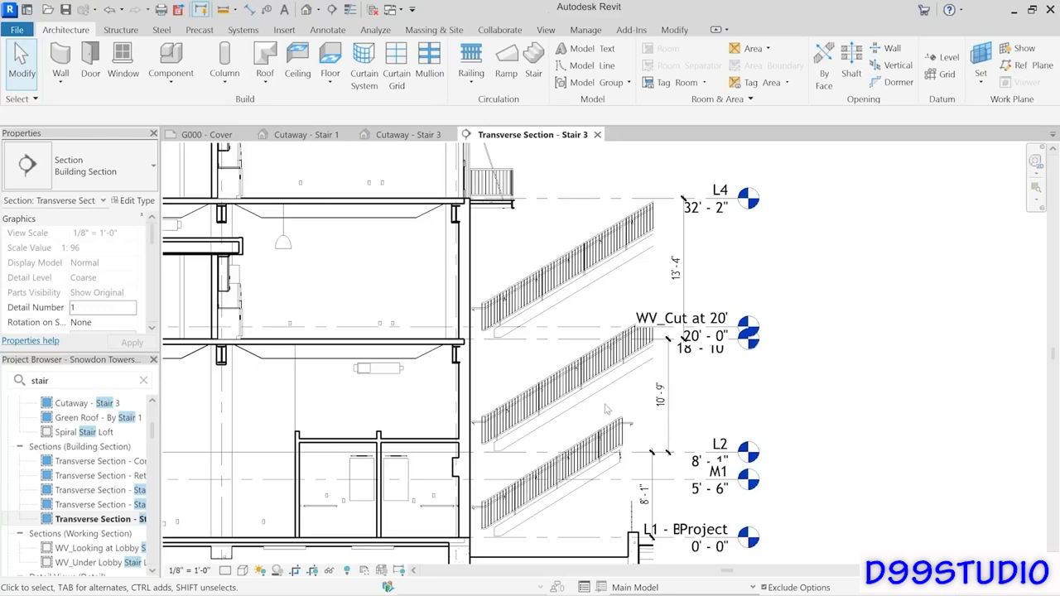
- Select the L2–L3, L3–L4 and L1–L2 flights individually within the multistory stair to compare their constraints and riser settings
click(602, 398)
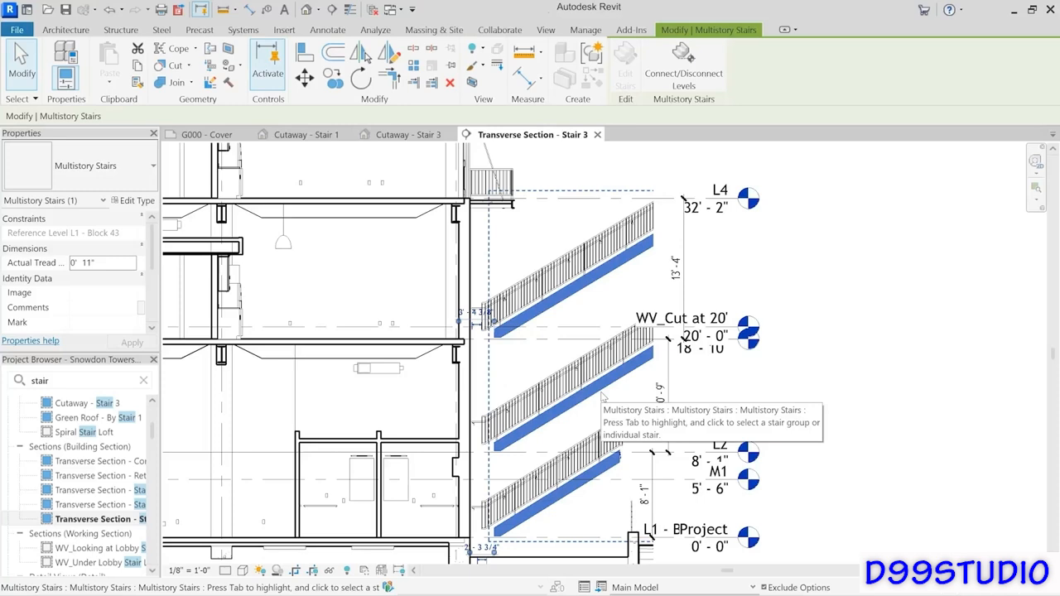
key(Tab)
click(602, 398)
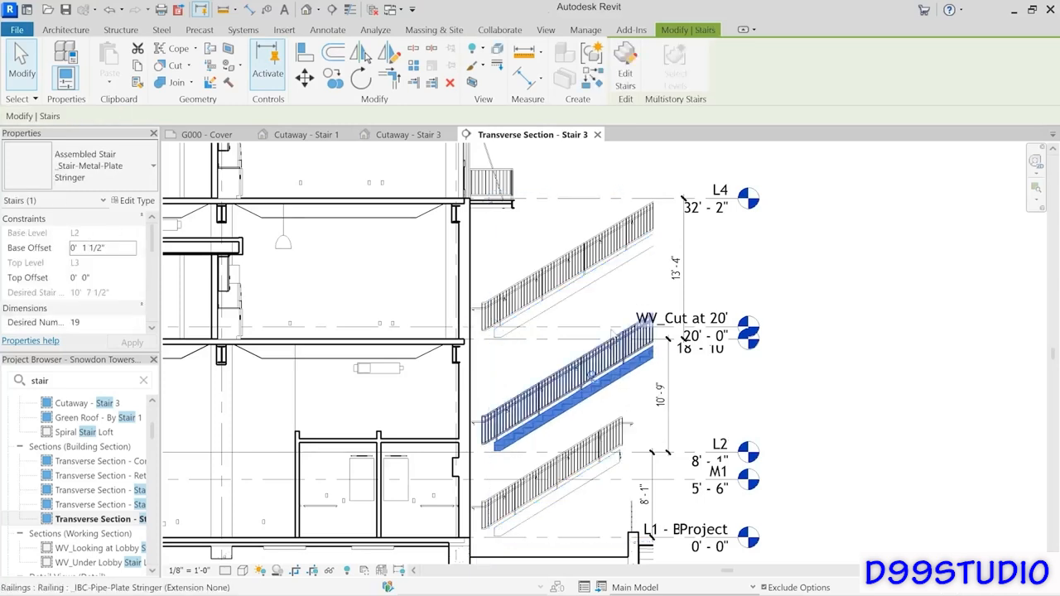
click(602, 284)
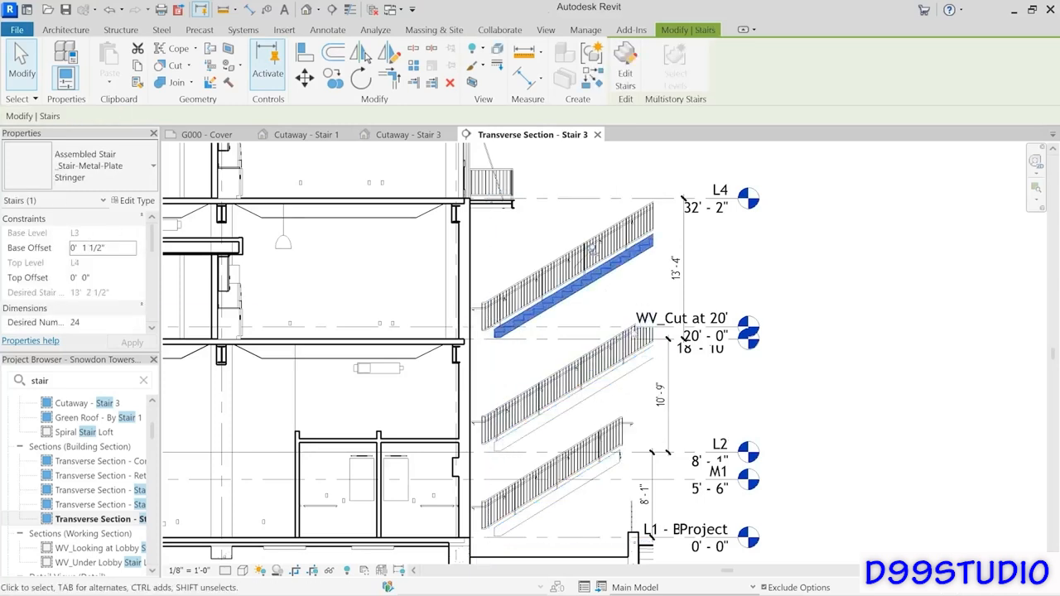
click(582, 492)
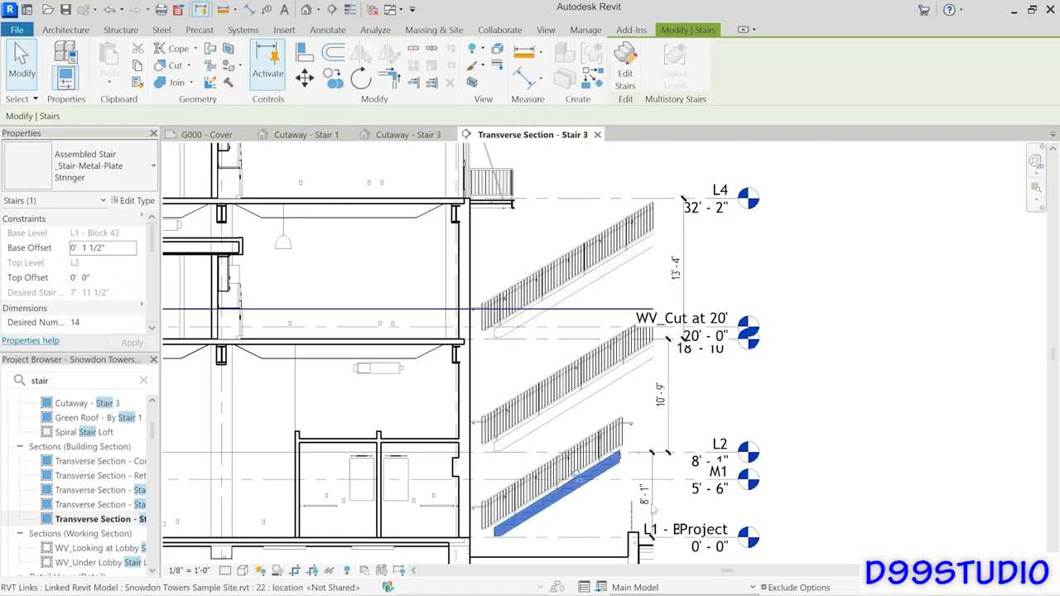
click(643, 377)
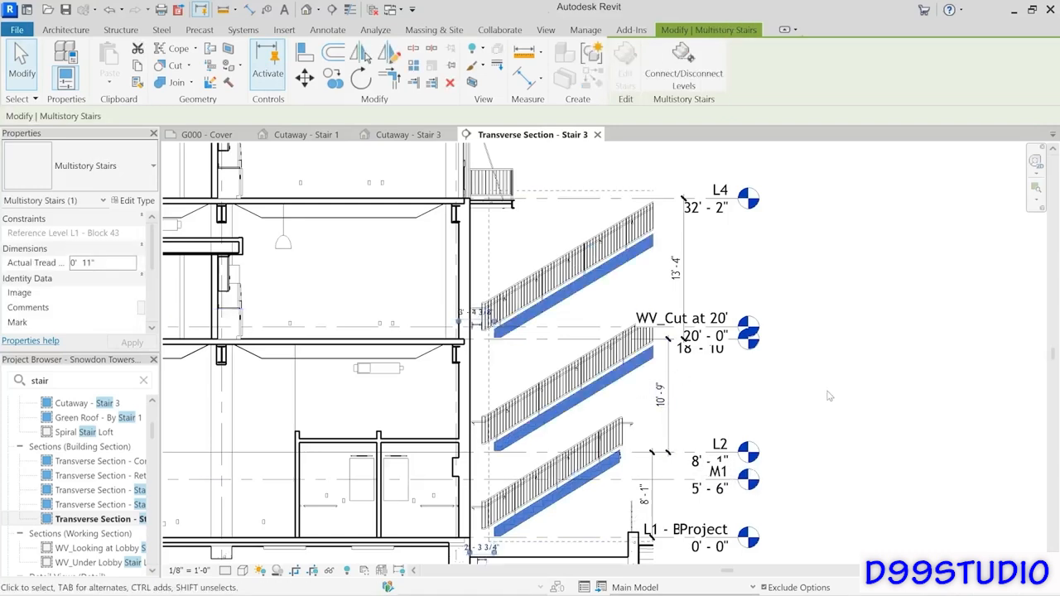
- Add an aligned dimension between levels L4 and L5, in line with the L3–L4 dimension
middle_drag(827, 241, 792, 419)
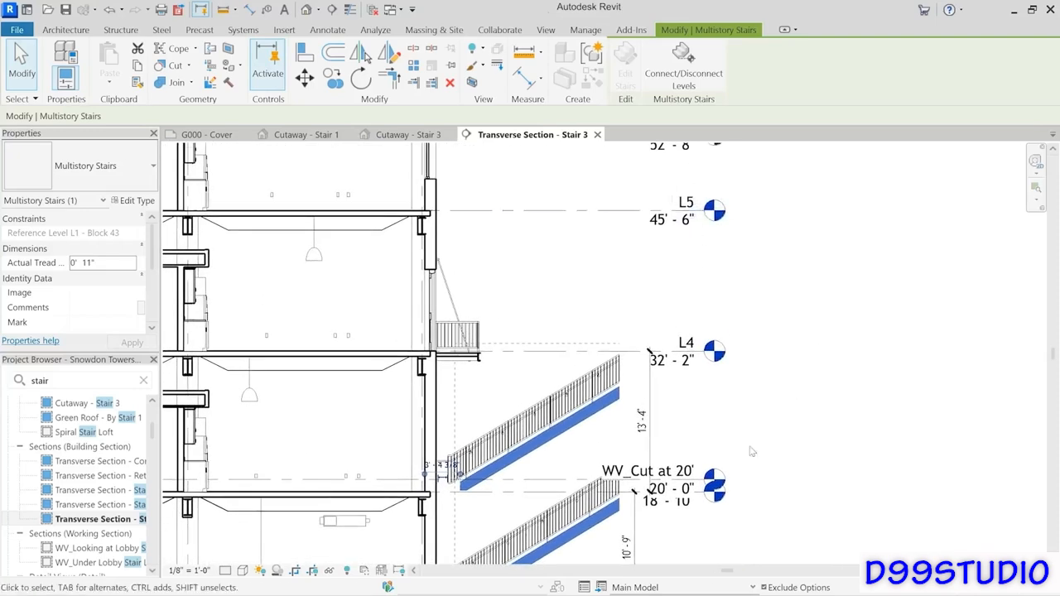
key(d)
key(i)
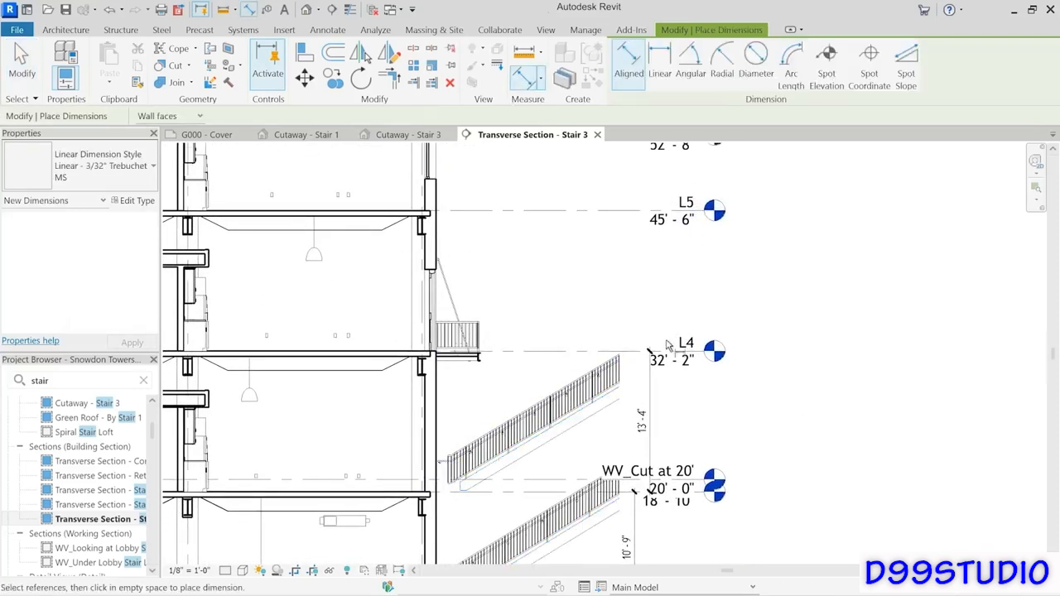
click(667, 351)
click(666, 212)
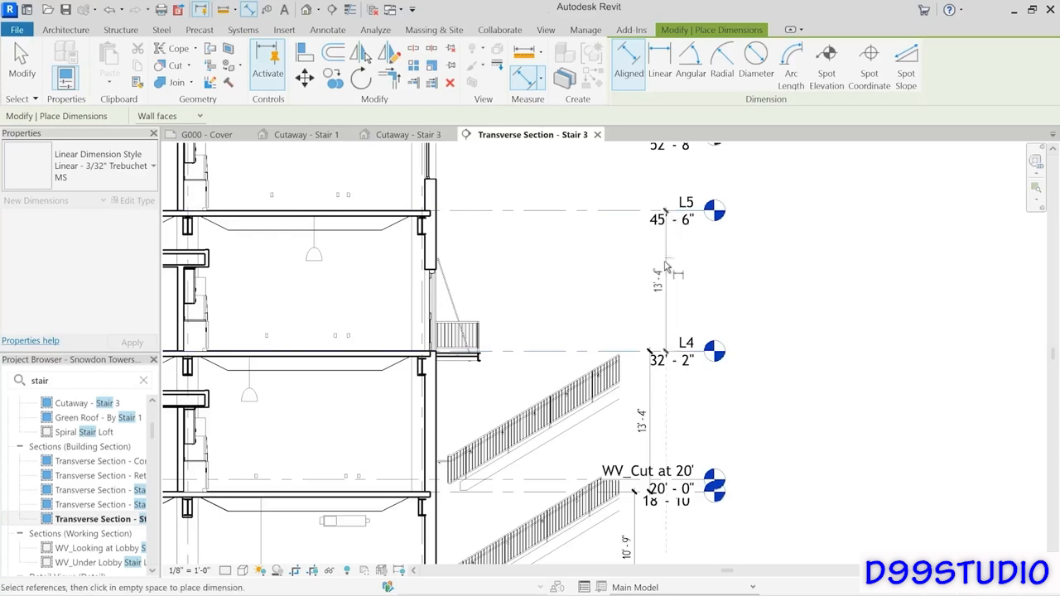
click(649, 267)
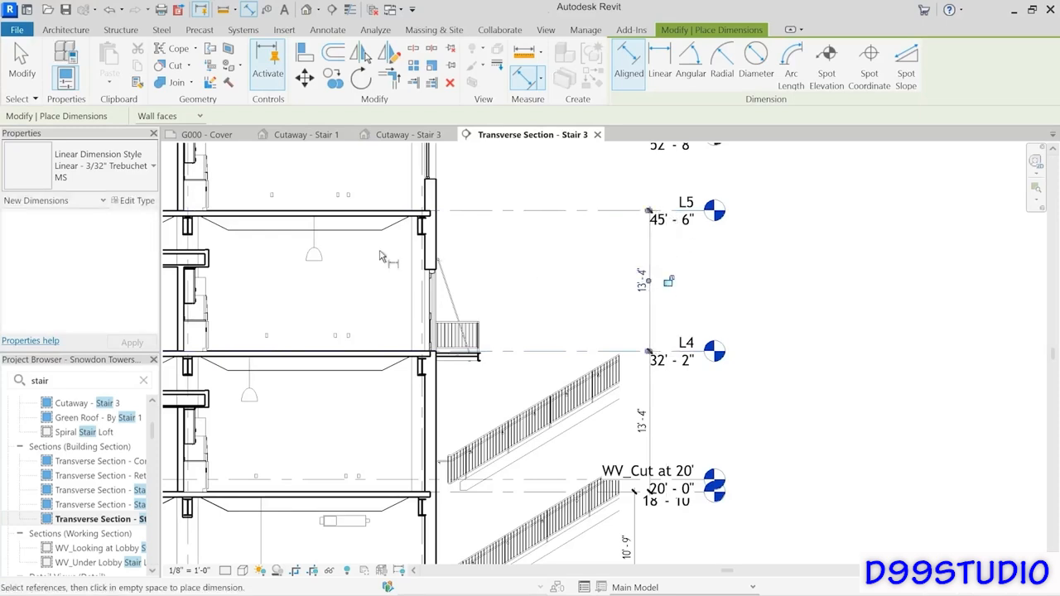
click(21, 62)
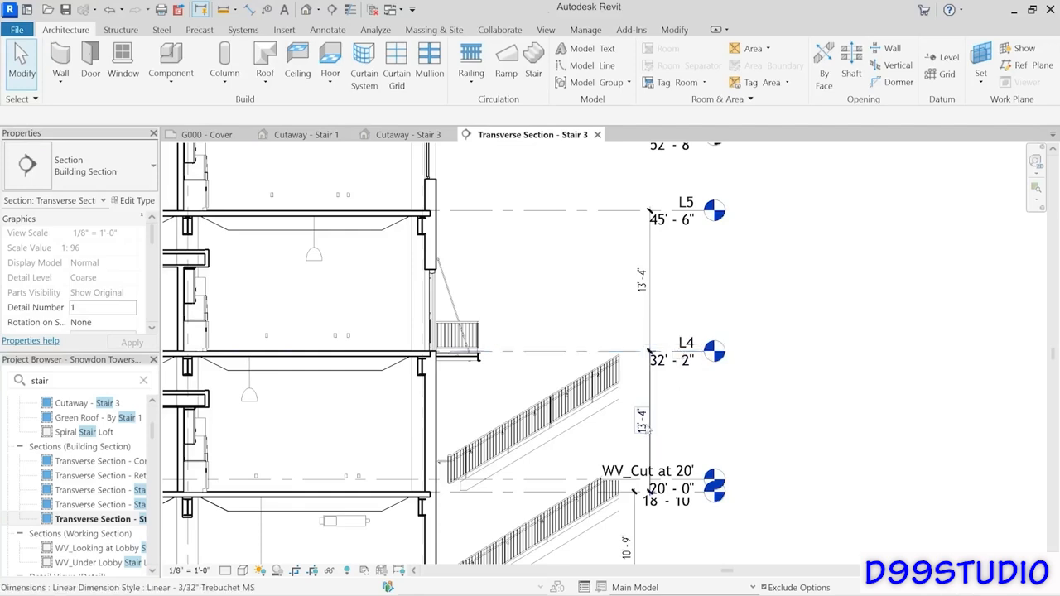
- Disconnect level L4 from the copied multistory stair
click(569, 437)
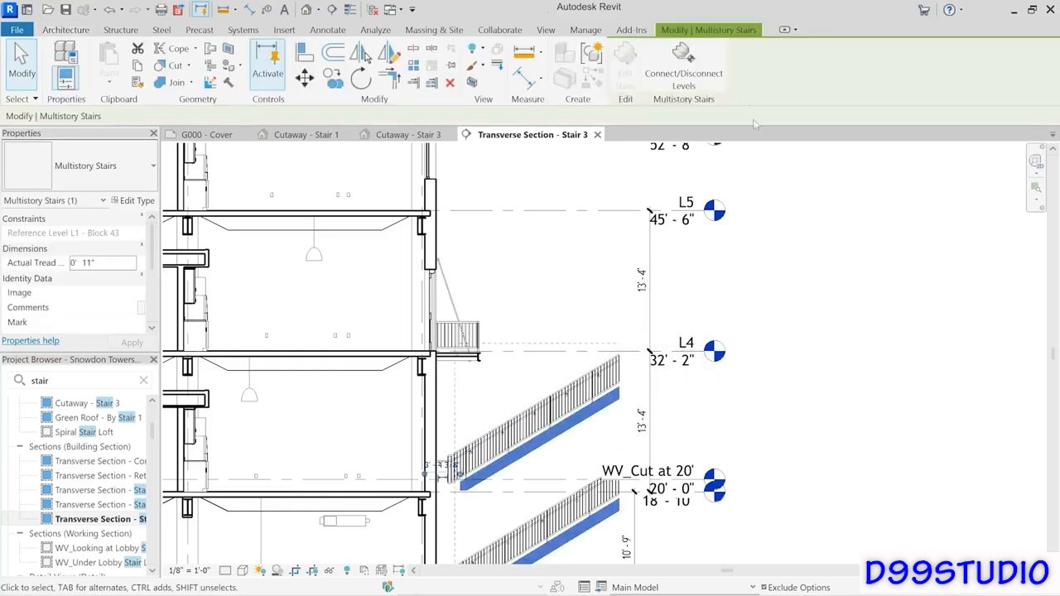
click(698, 86)
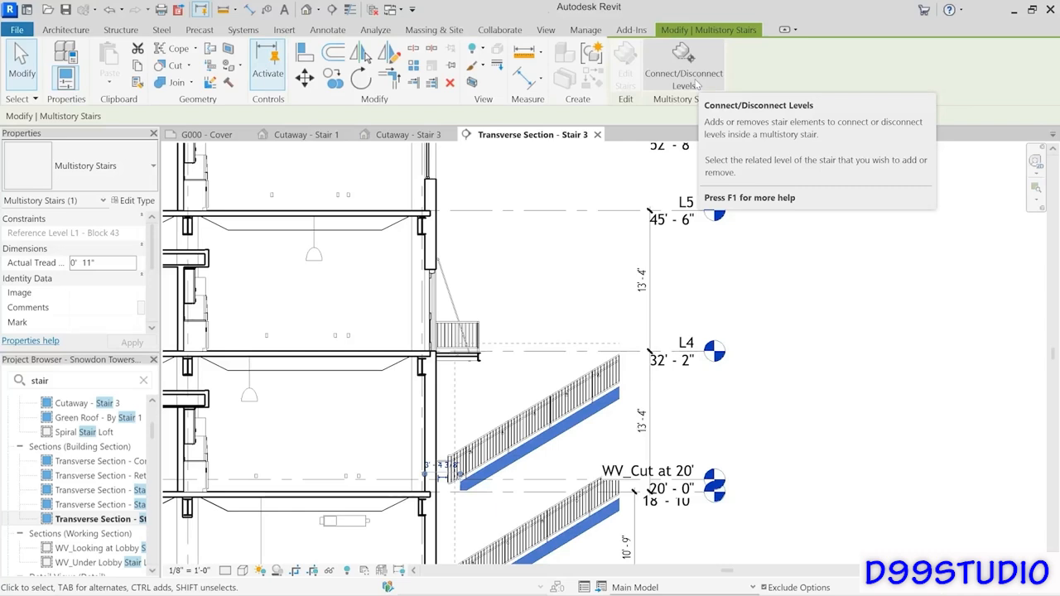
click(698, 85)
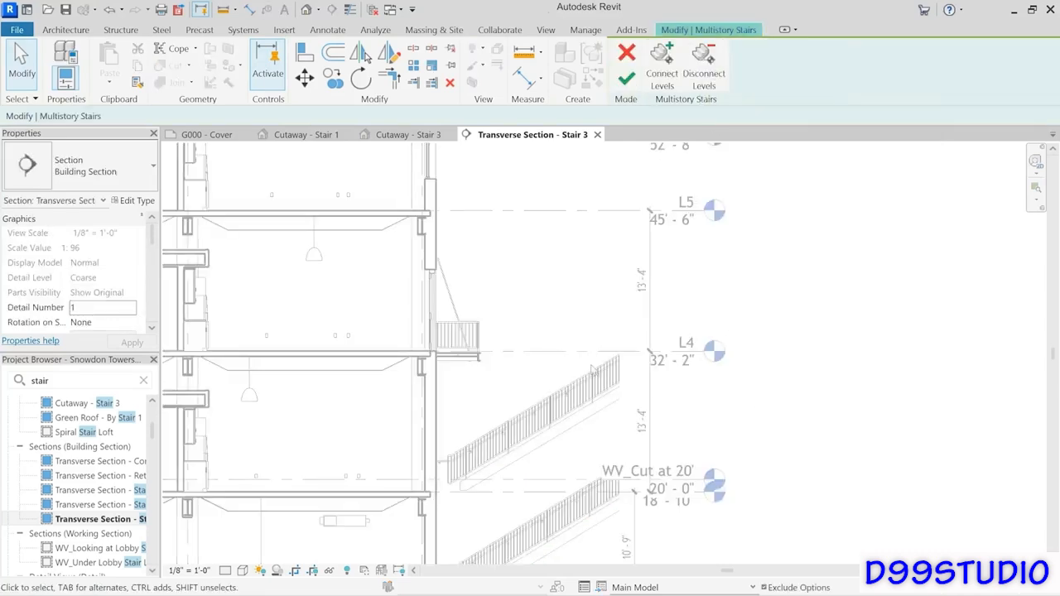
click(704, 66)
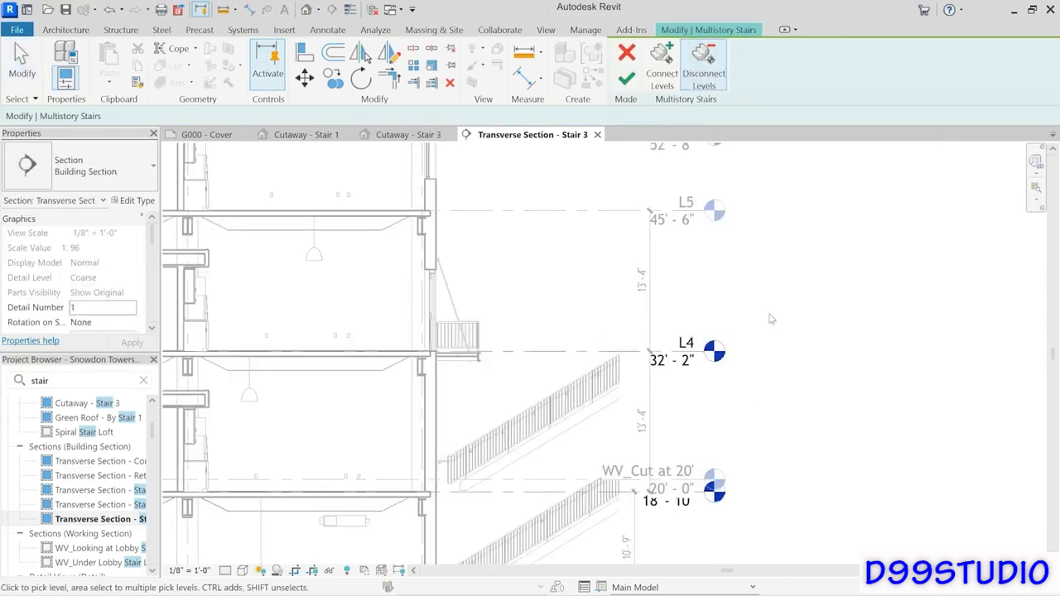
click(570, 355)
click(627, 77)
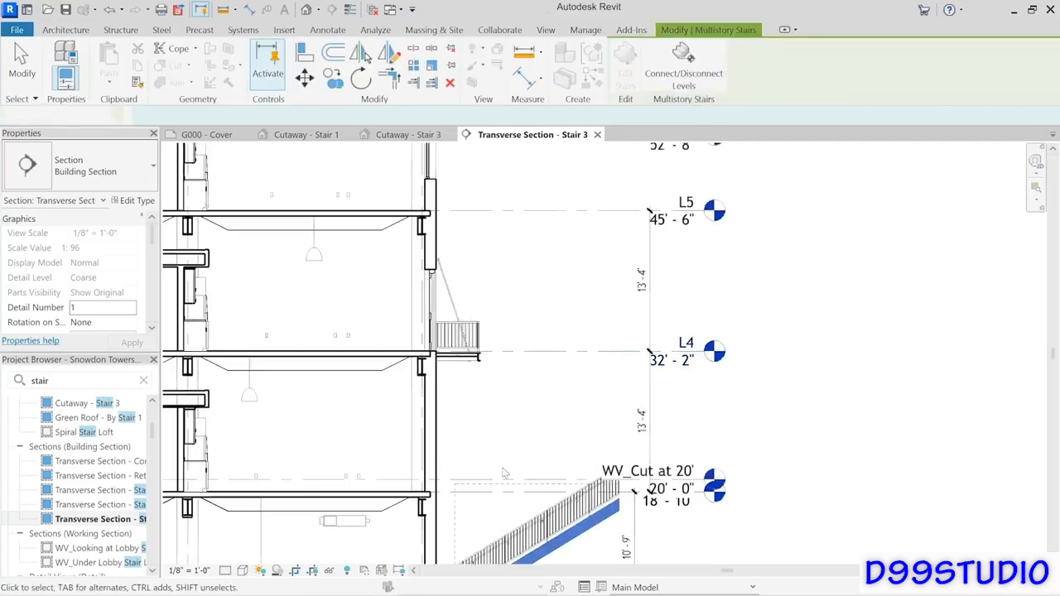
- Connect the copied multistory stair to levels L4 and L5
middle_drag(713, 384, 695, 192)
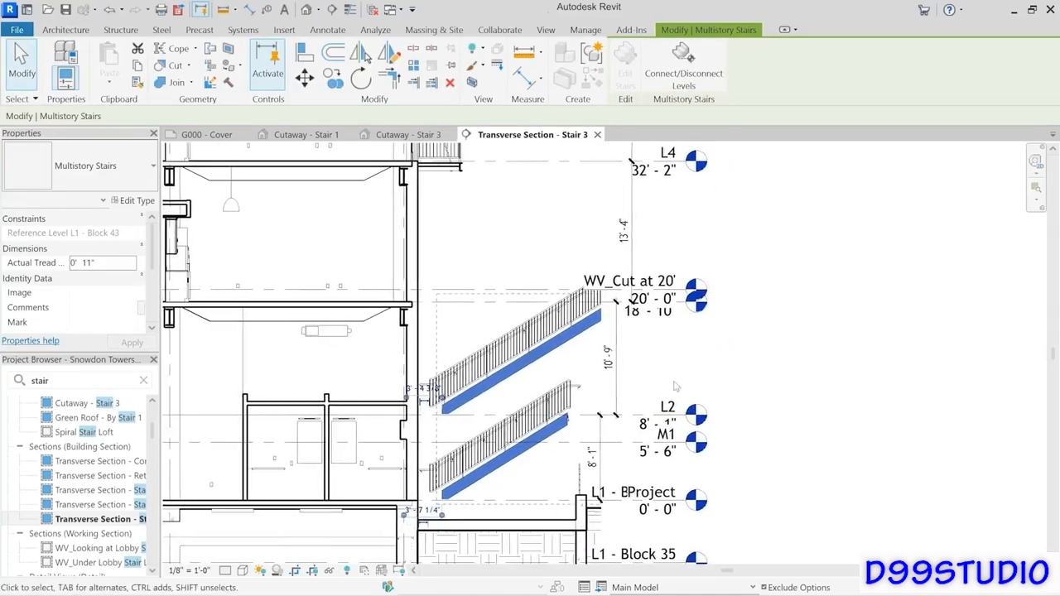
middle_drag(684, 253, 640, 477)
click(683, 62)
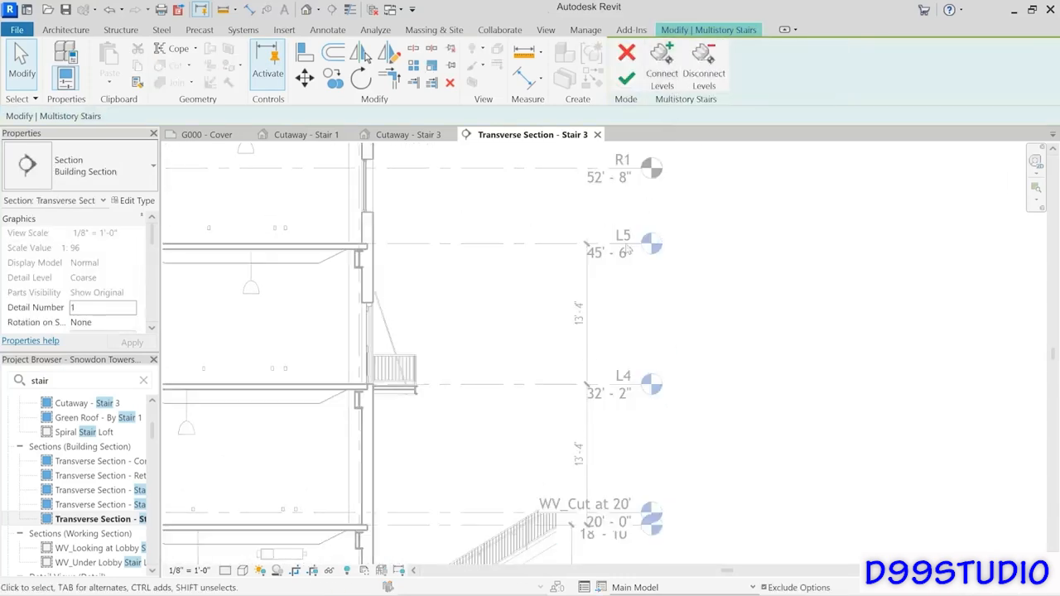
click(662, 66)
drag(532, 404, 465, 231)
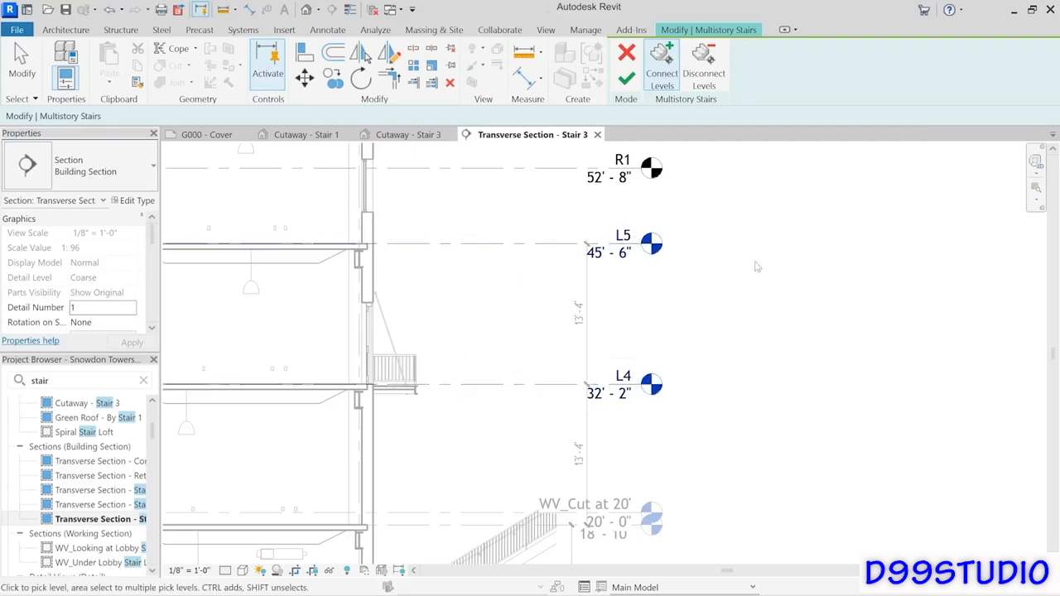
click(626, 78)
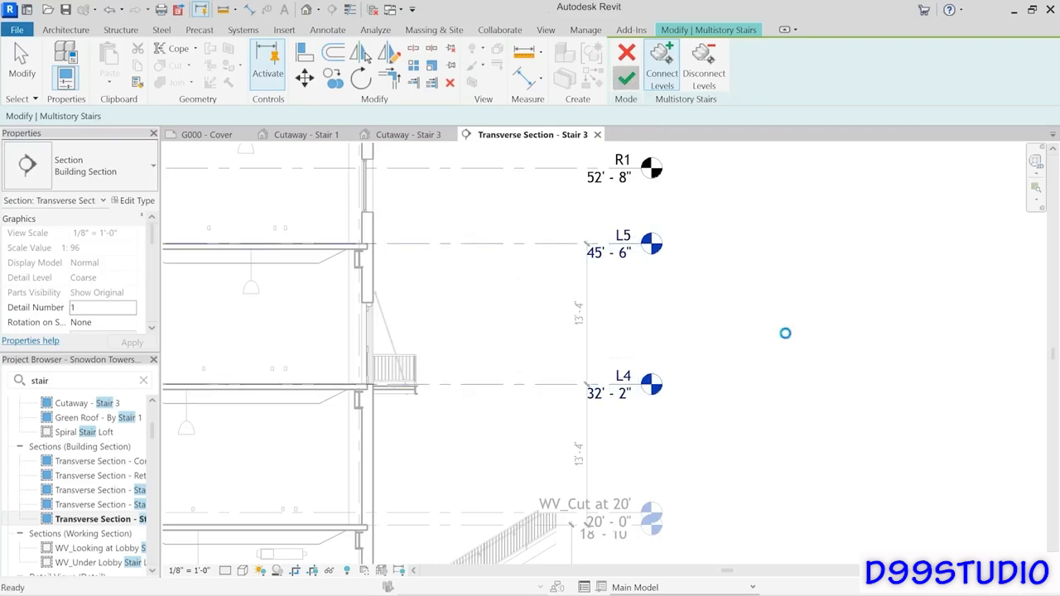
middle_drag(742, 388, 694, 338)
scroll(763, 288, down, 2)
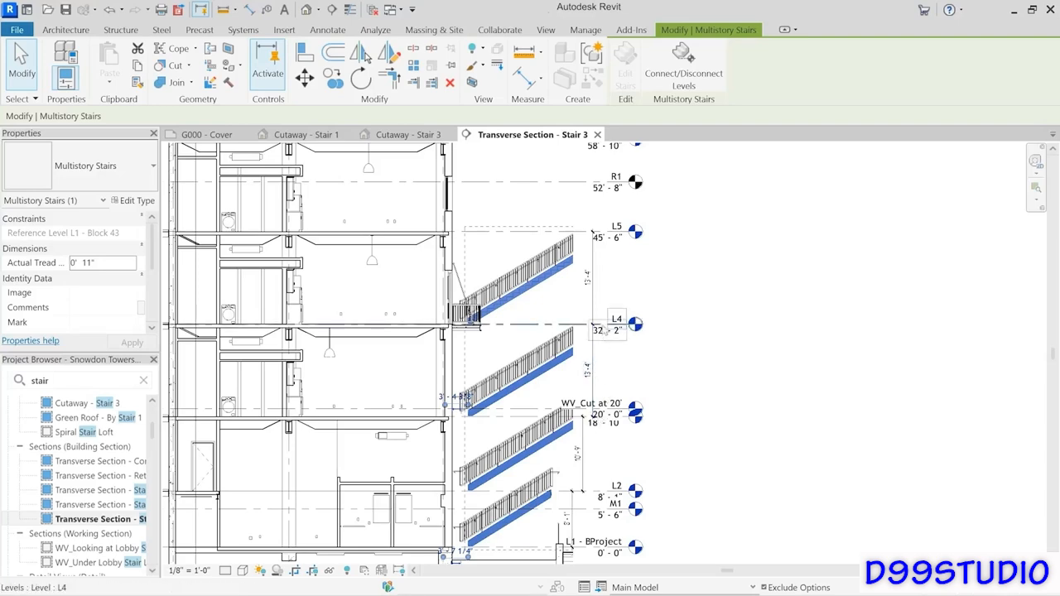
- Select the L2–L3 flight, the L1–L2 flight and the upper stair group in turn to see which flights are grouped
click(621, 289)
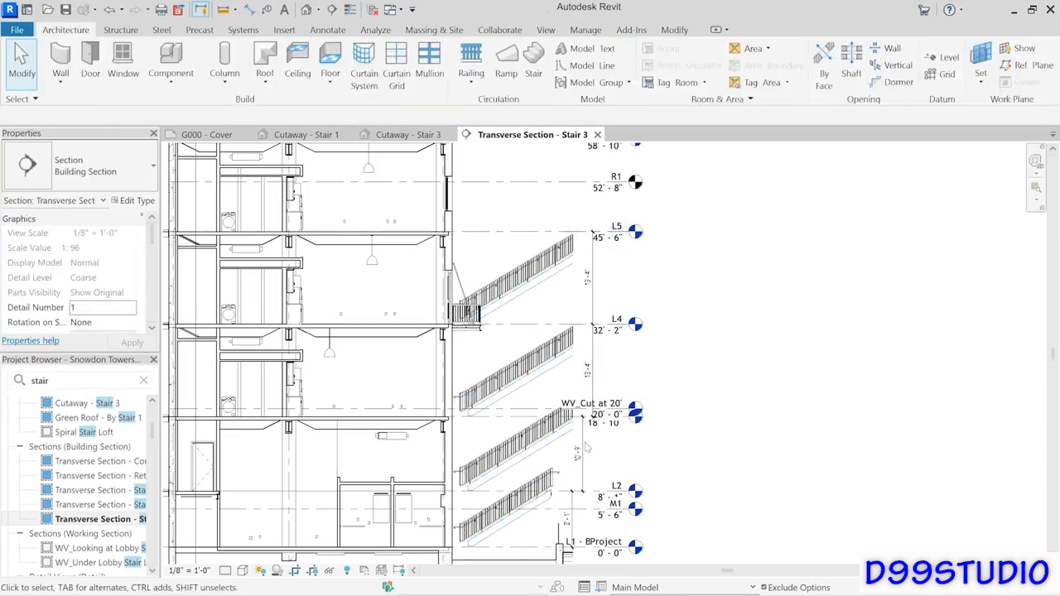
key(Tab)
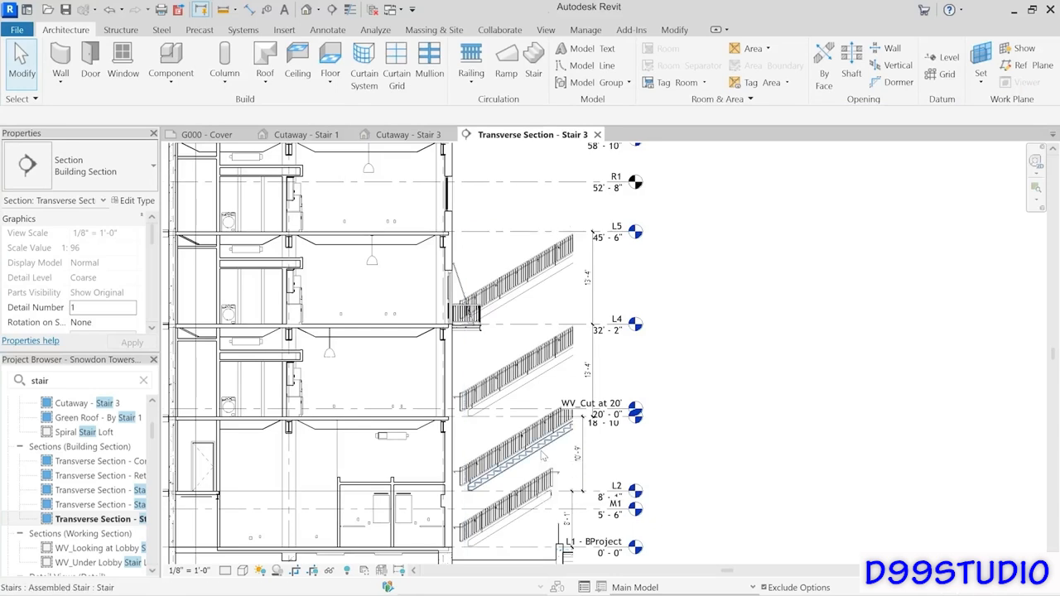
click(540, 452)
click(517, 524)
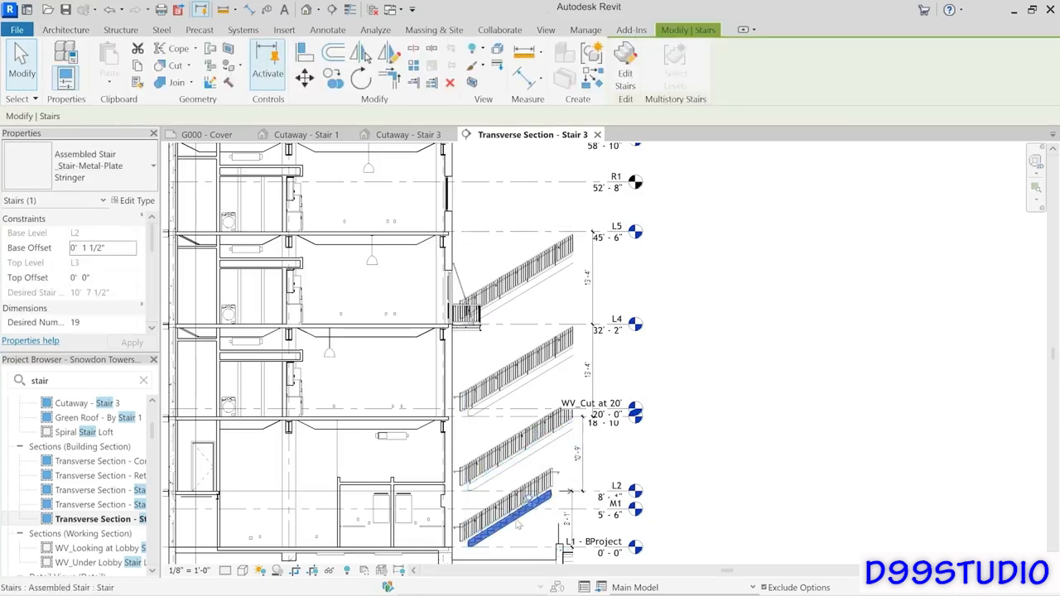
click(550, 375)
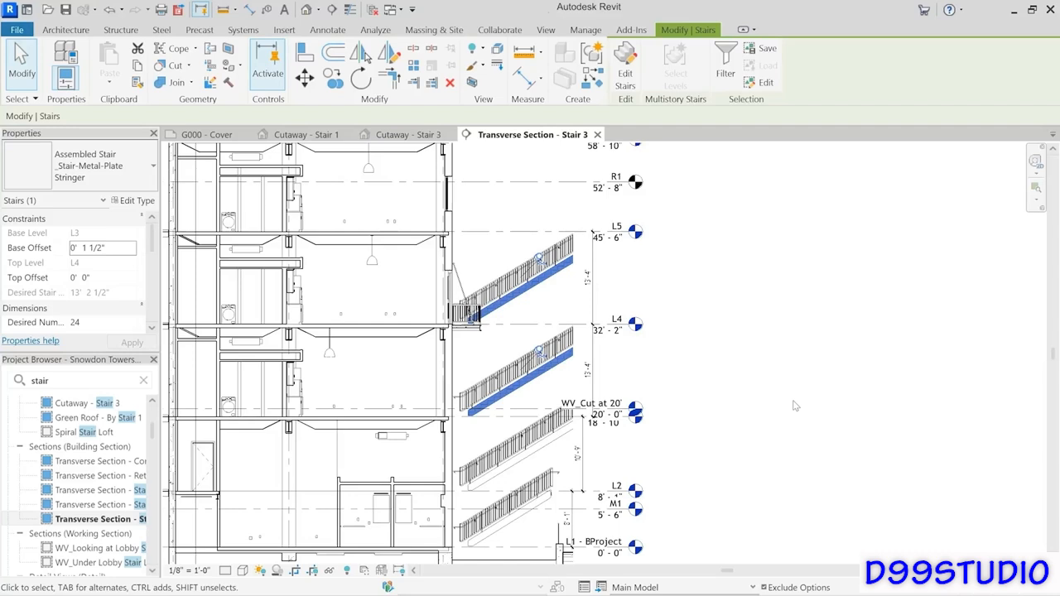
- Edit the L3–L4 flight of the copied multistory stair by deleting its two stringers, and finish the stair edit
key(Tab)
click(535, 389)
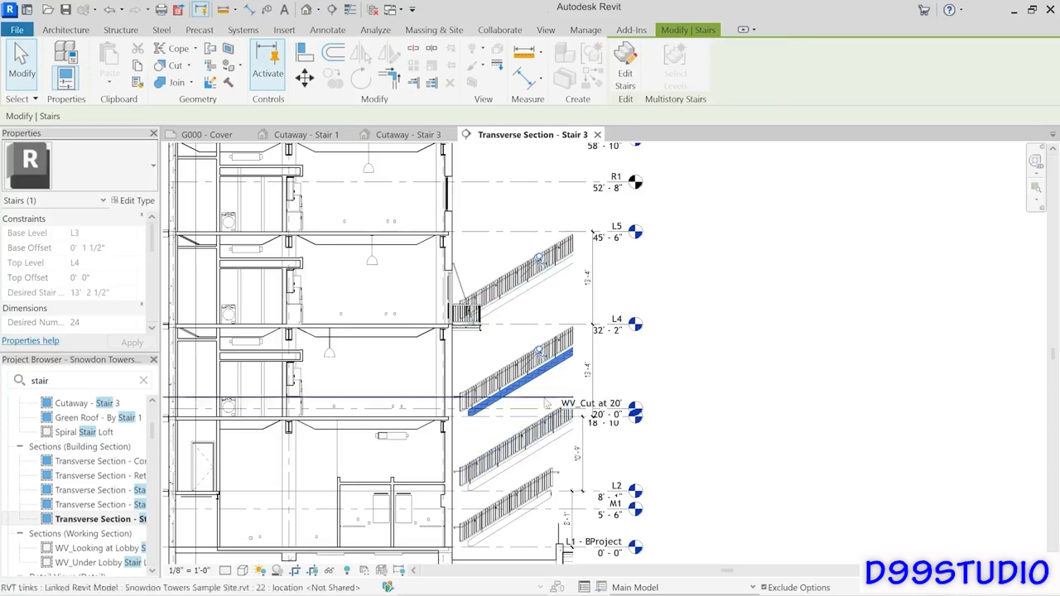
scroll(542, 390, up, 3)
middle_drag(554, 383, 552, 424)
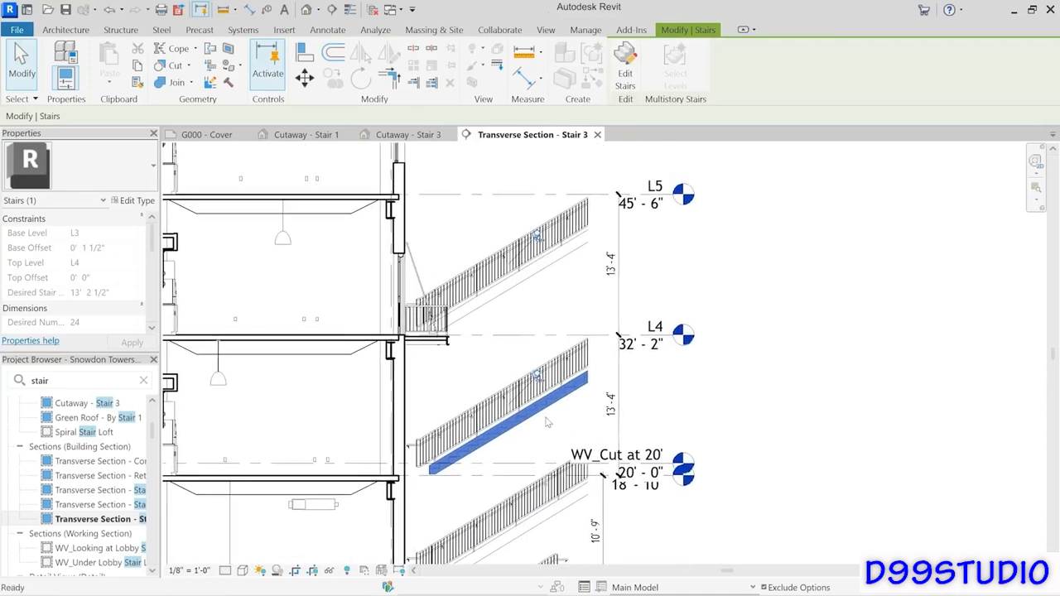
click(625, 67)
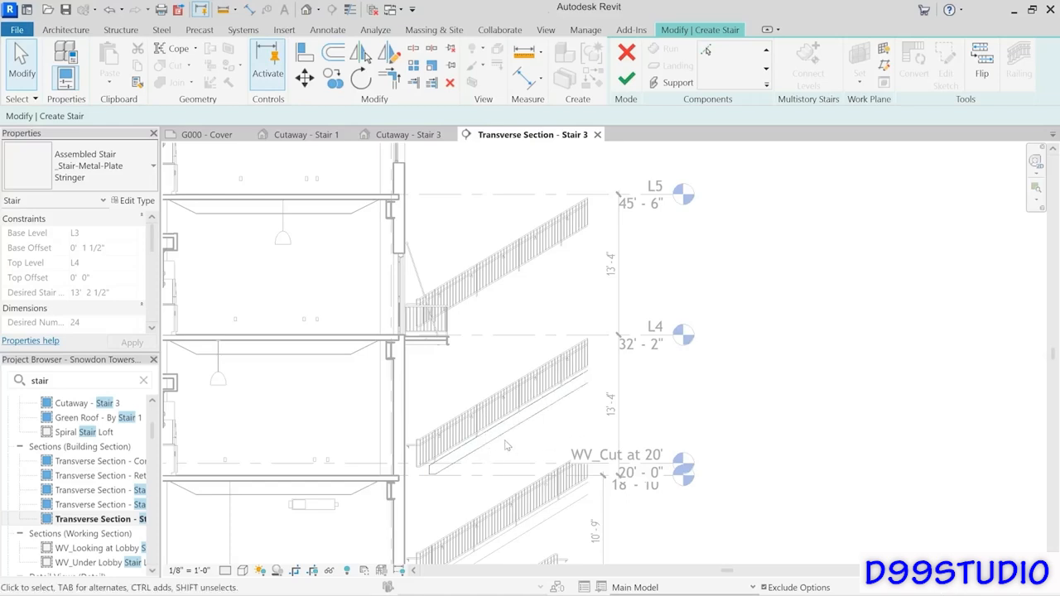
click(508, 437)
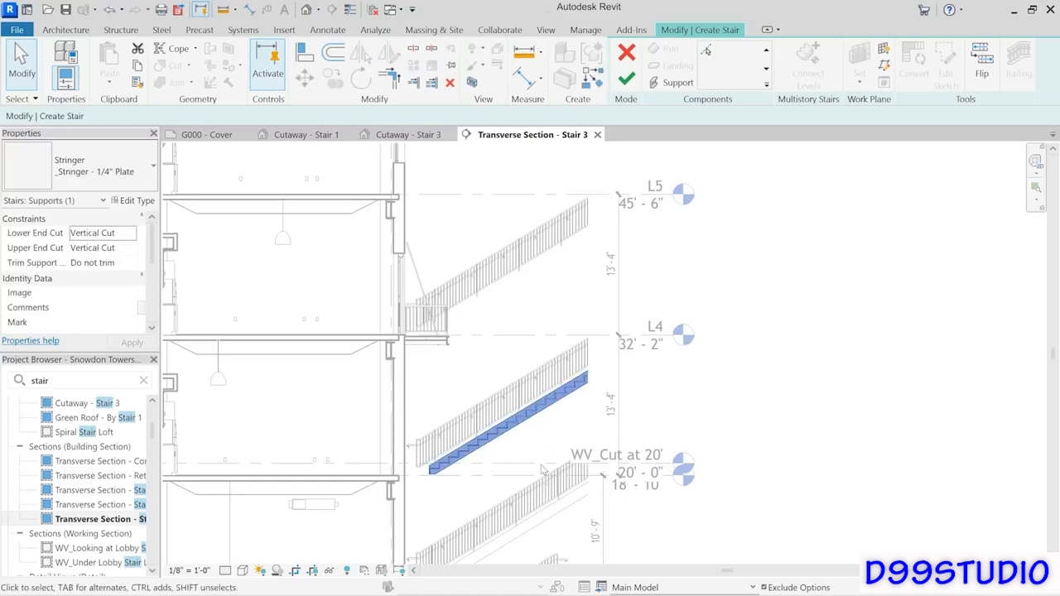
click(541, 465)
click(511, 433)
click(540, 459)
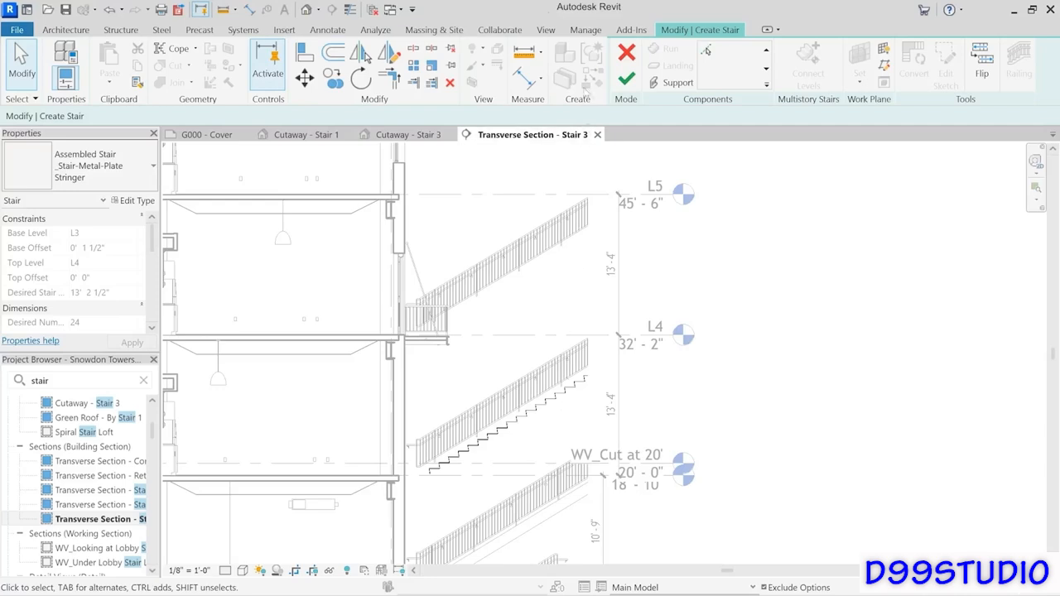
click(627, 81)
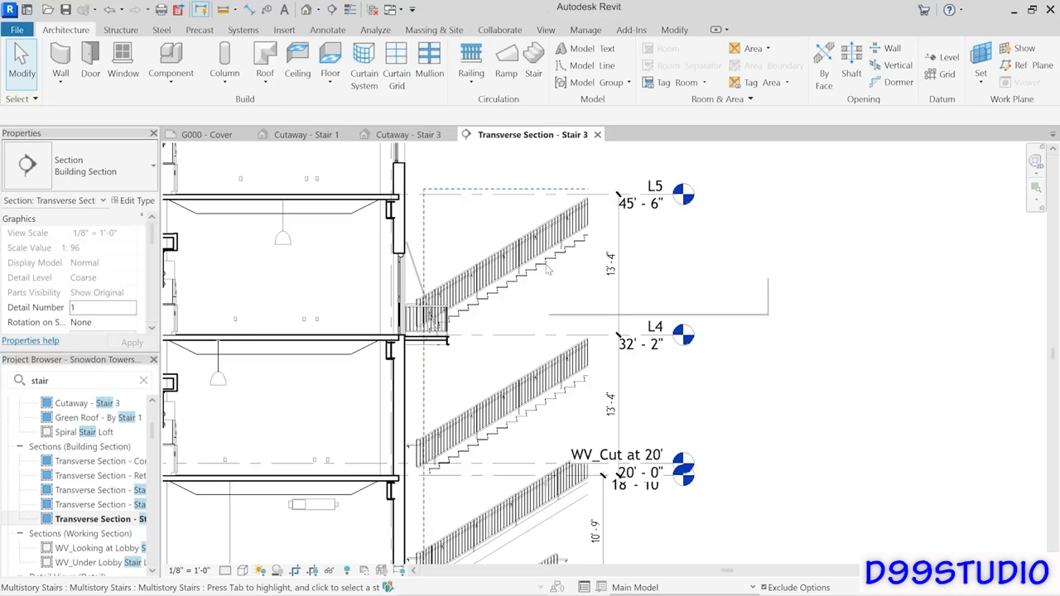
- Select the upper stair group and the L2–L3 flight in turn to compare which flights received the stringer edit
key(Tab)
click(583, 302)
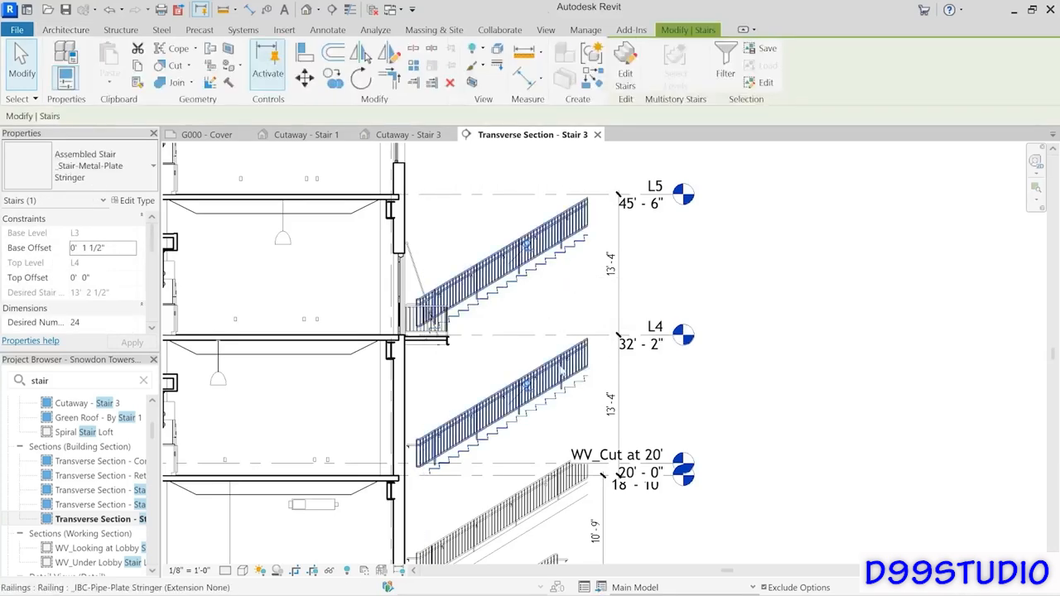
scroll(564, 369, down, 1)
middle_drag(554, 449, 545, 365)
scroll(540, 414, up, 2)
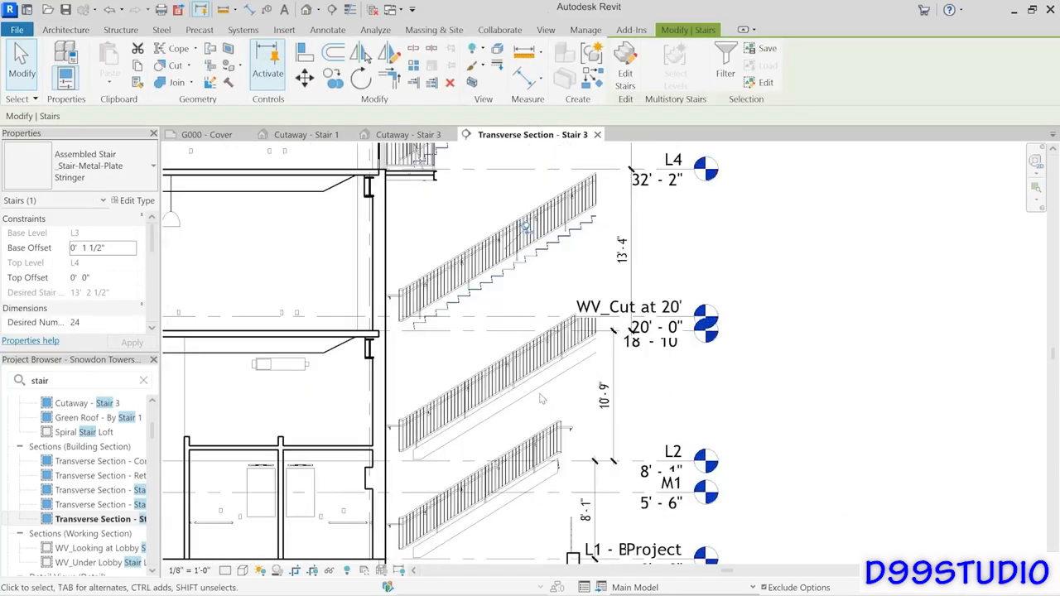
key(Tab)
click(543, 395)
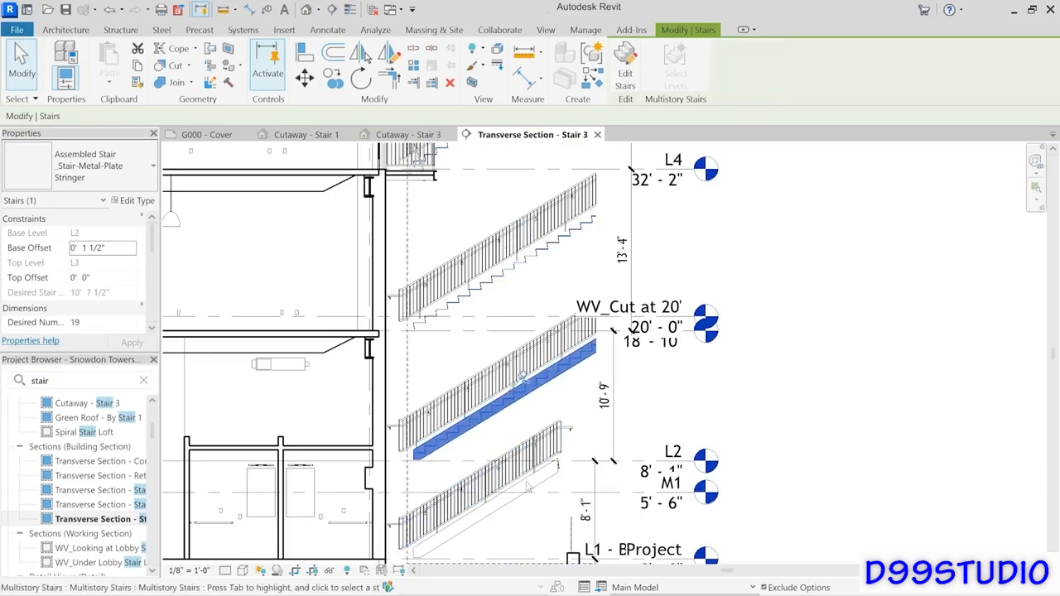
key(Escape)
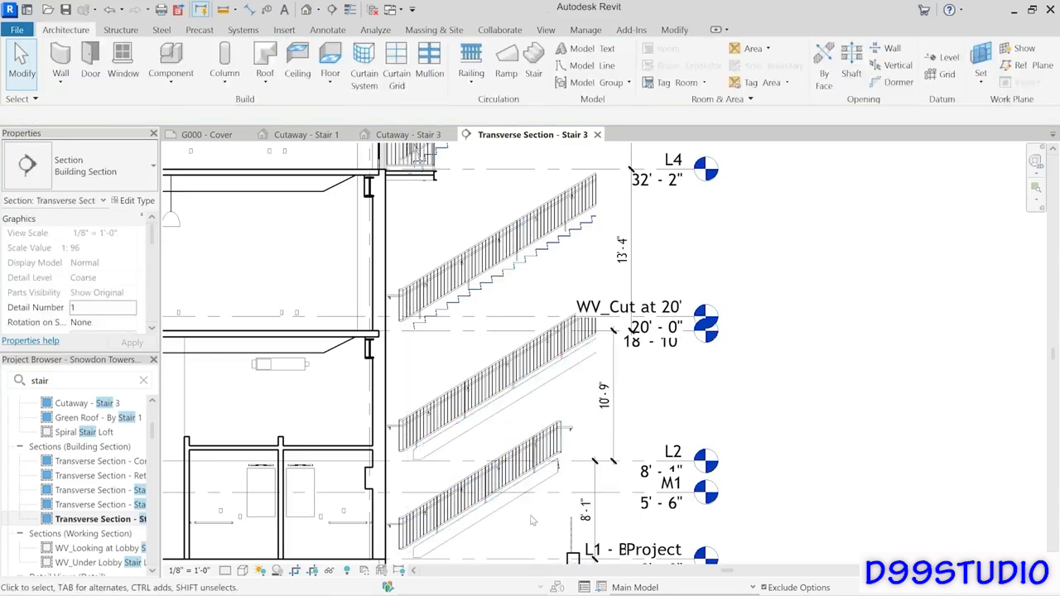
- Select the original multistory stair inside the building to examine which levels and flights it covers
scroll(537, 515, down, 1)
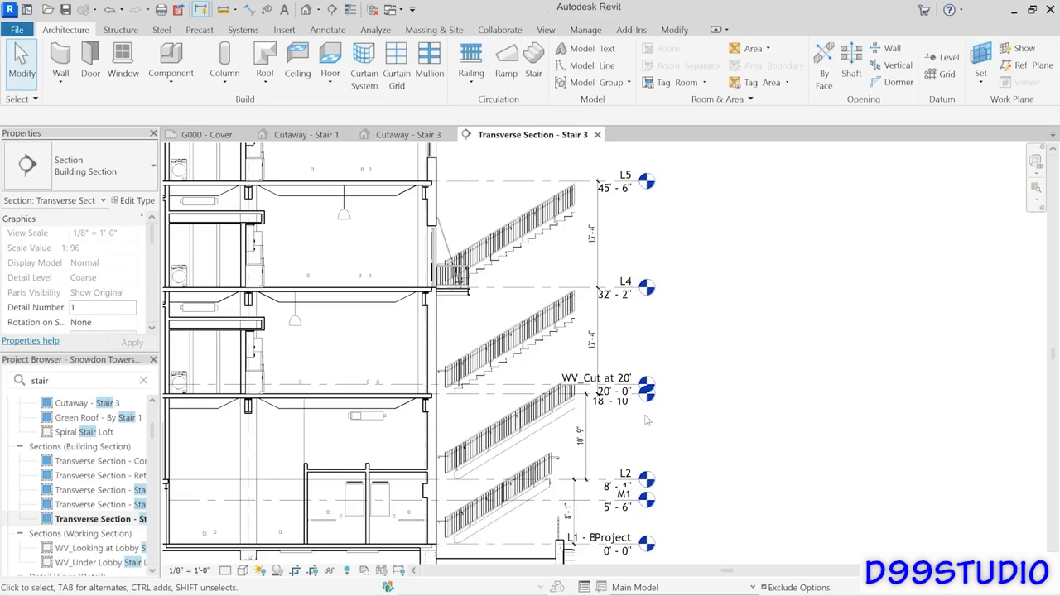
scroll(604, 428, down, 3)
middle_drag(604, 429, 754, 432)
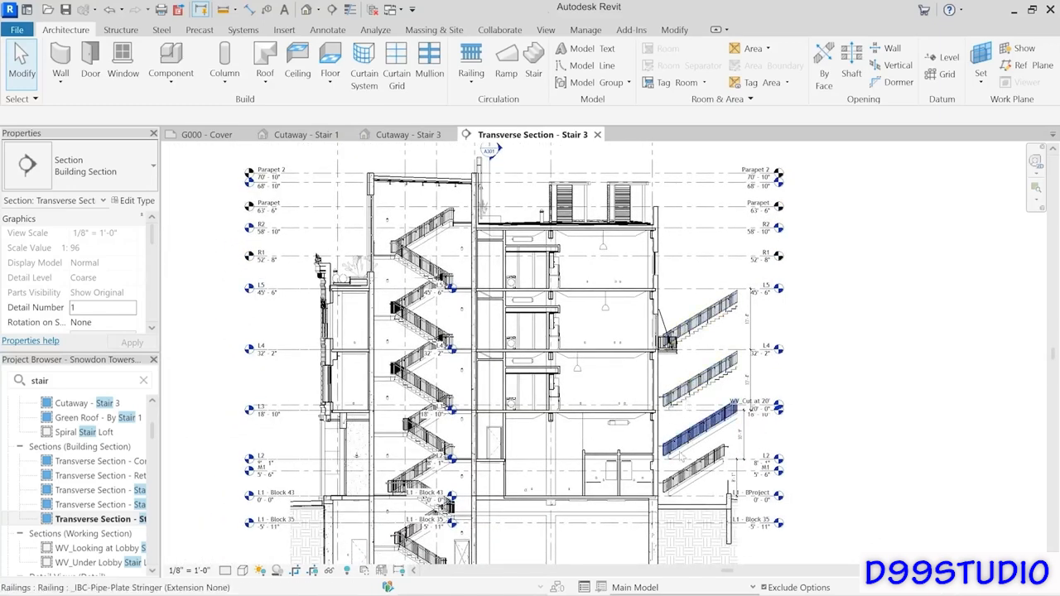
scroll(317, 260, up, 2)
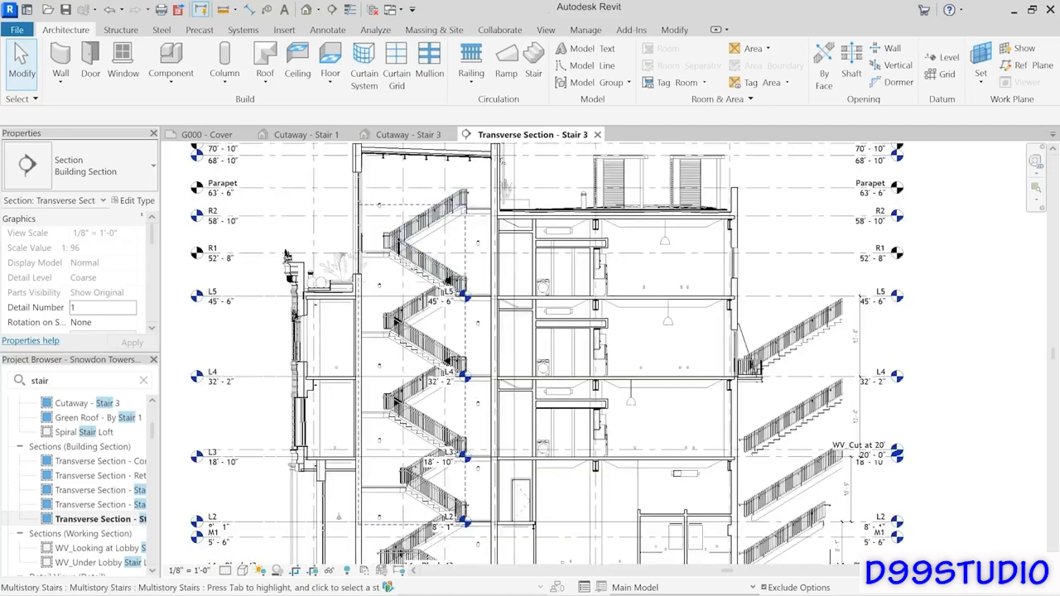
click(418, 437)
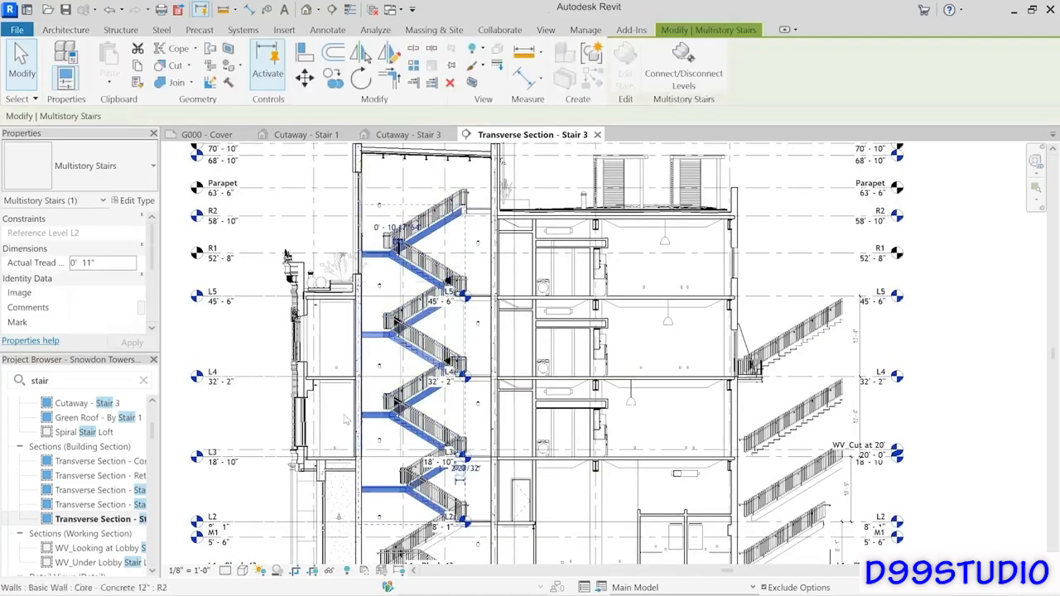
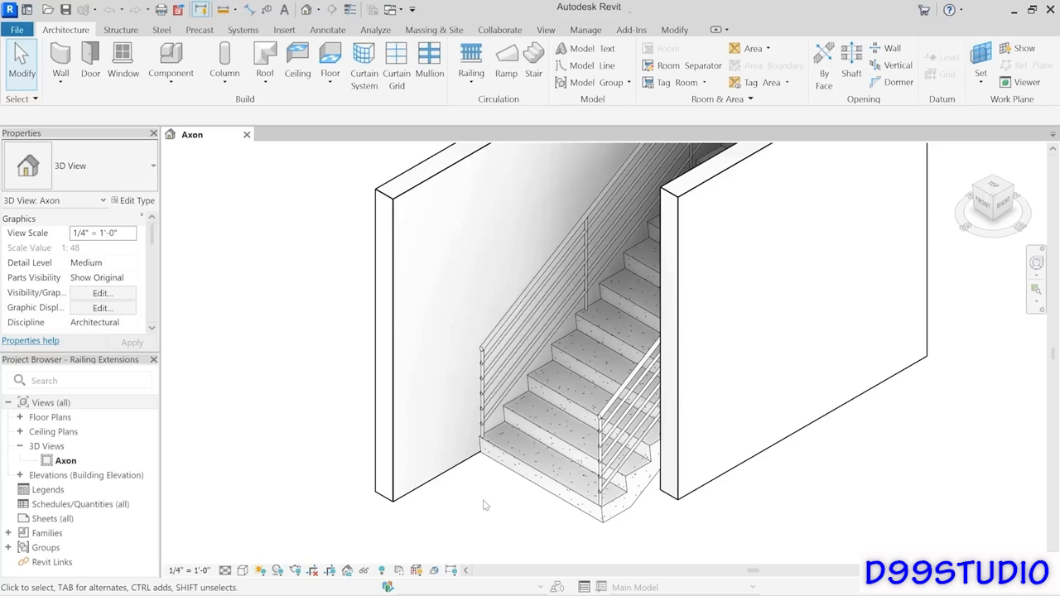
- Duplicate the railing type of the railing along the far wall as Handrail - Pipe (Wall Extension)
click(604, 439)
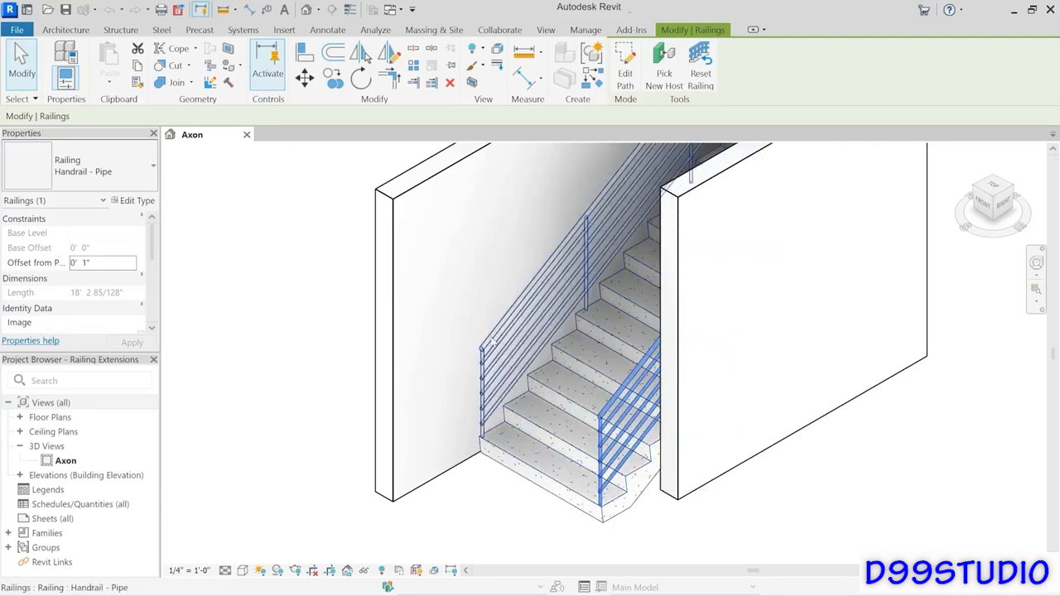
click(494, 346)
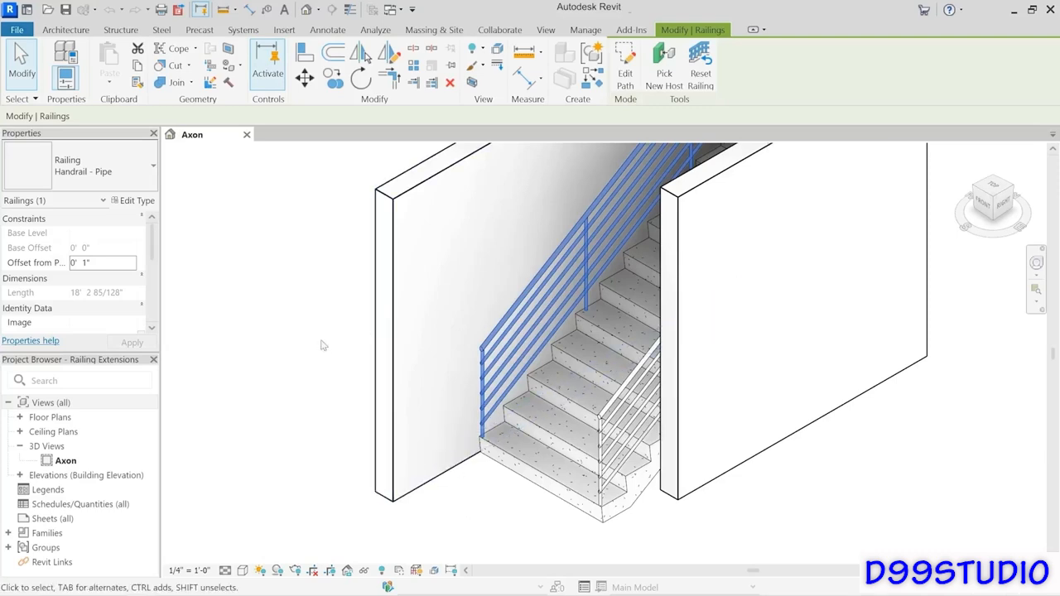
click(137, 200)
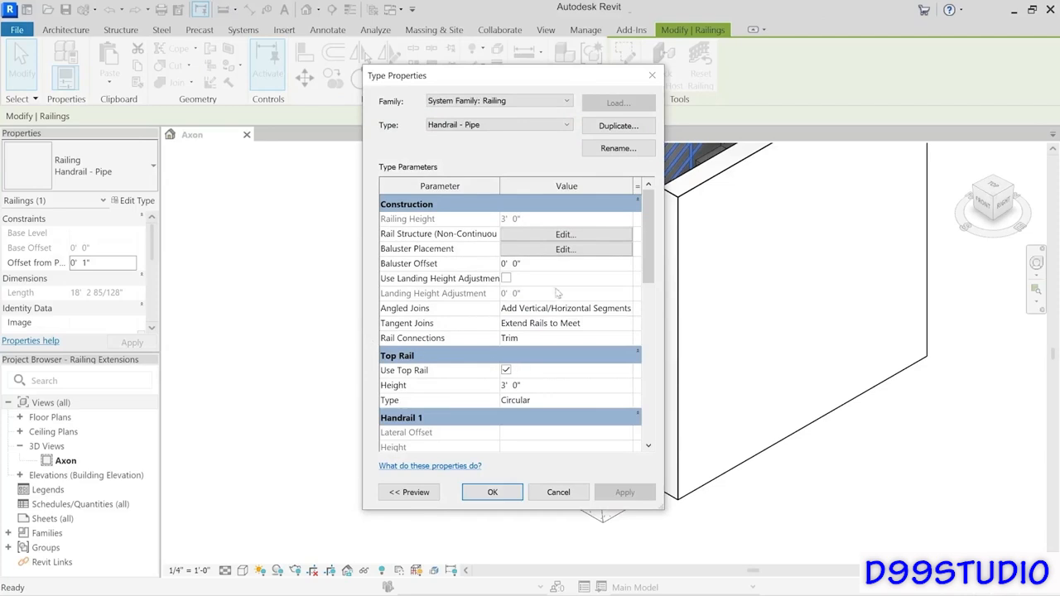
click(621, 125)
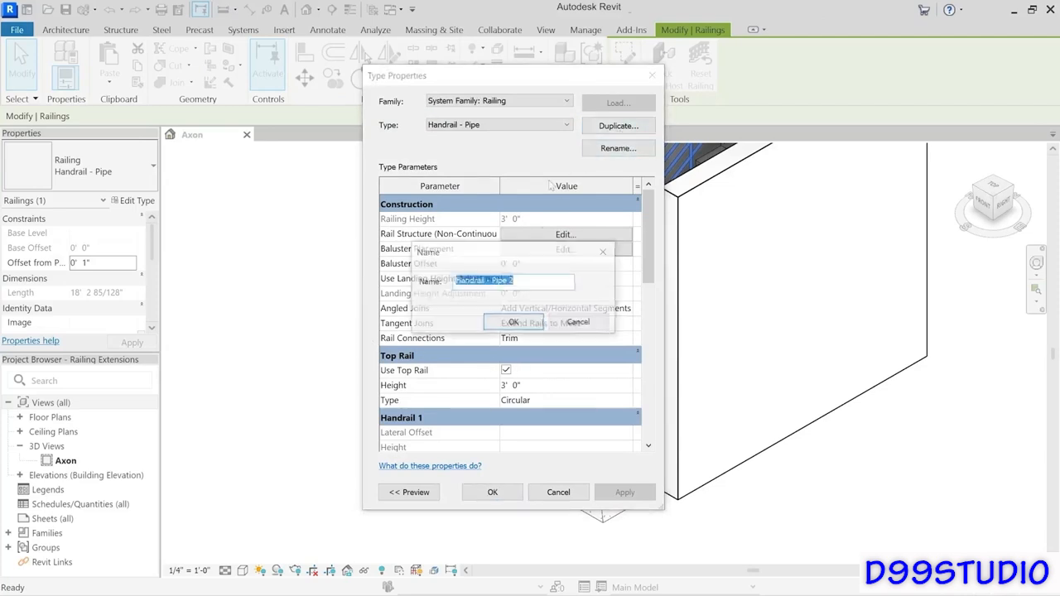
click(538, 282)
key(BackSpace)
text(()
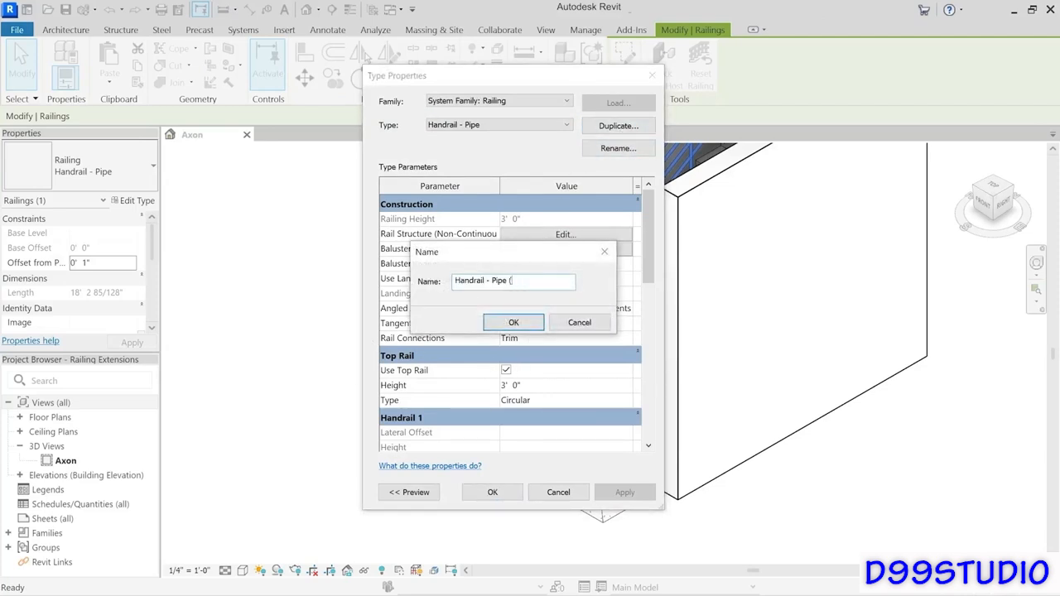
text(Wall Extension))
click(514, 322)
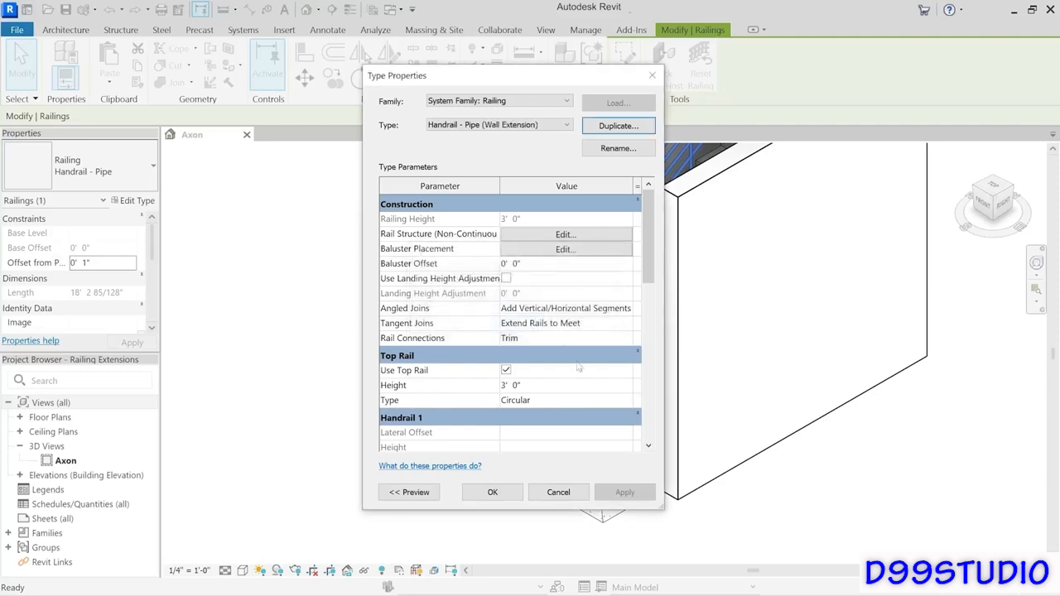
click(497, 493)
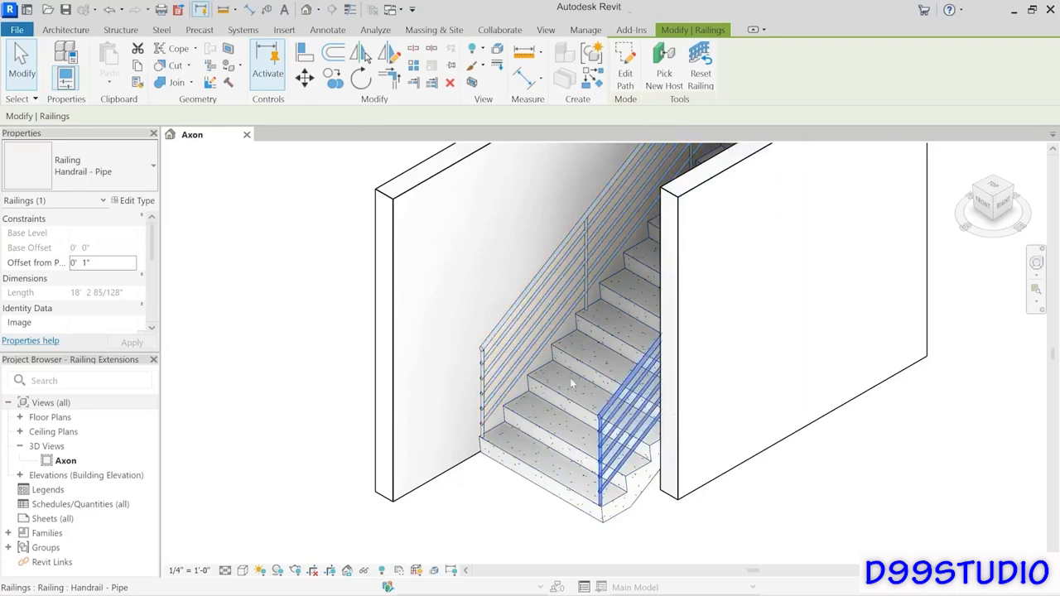
- Duplicate the railing type of the opposite stair railing as Handrail - Pipe (Post Extension)
click(135, 200)
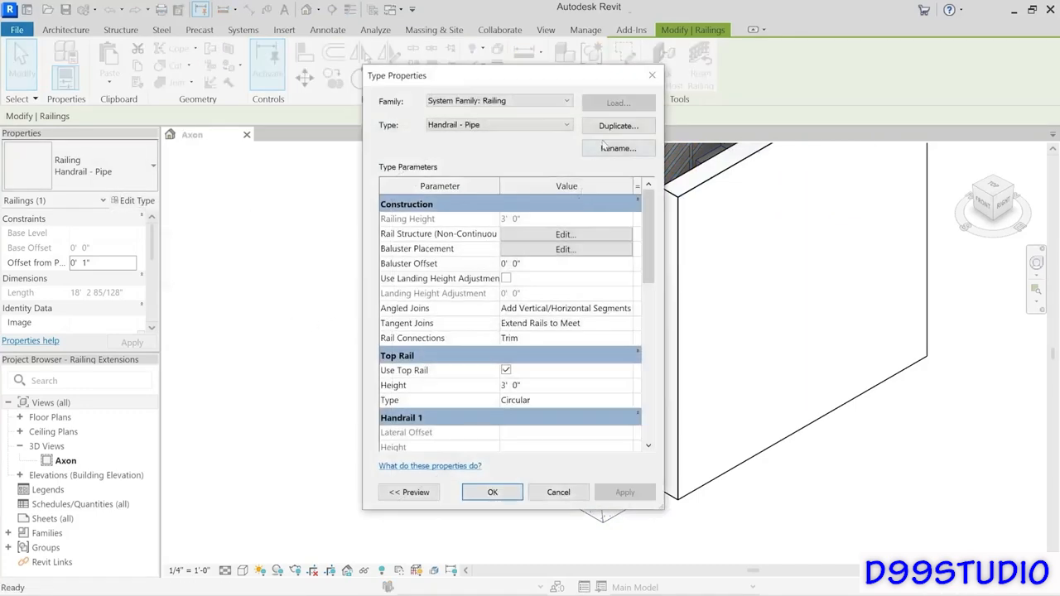
click(617, 126)
click(530, 281)
key(BackSpace)
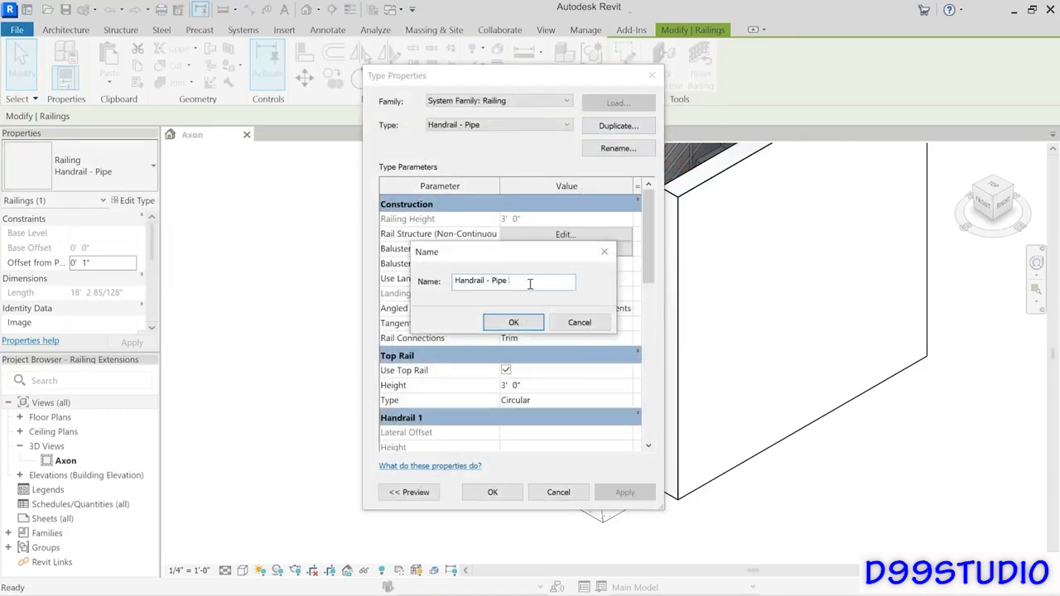
text((Post Extension))
click(512, 323)
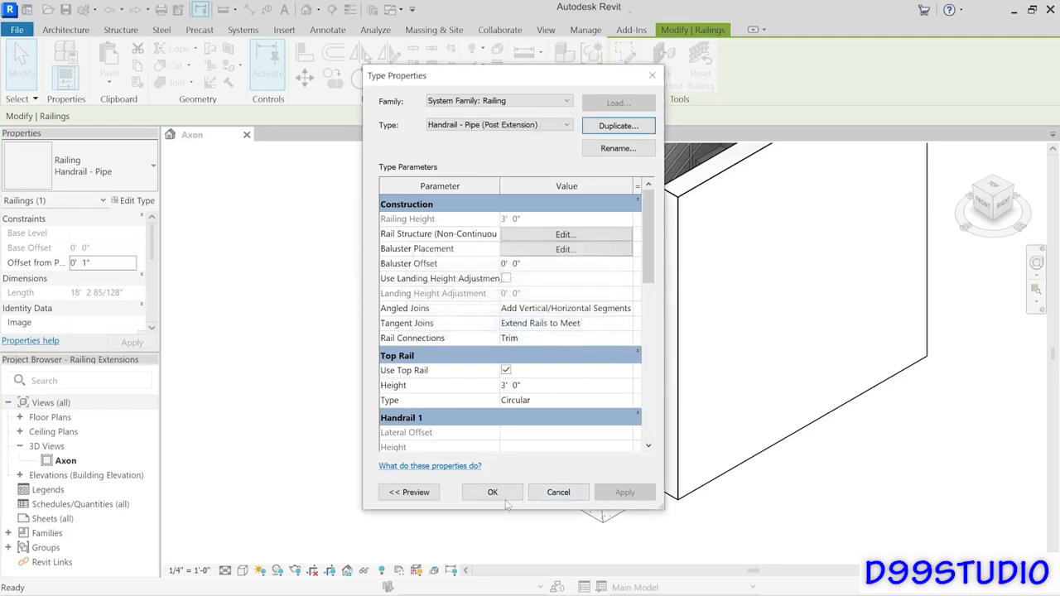
click(492, 493)
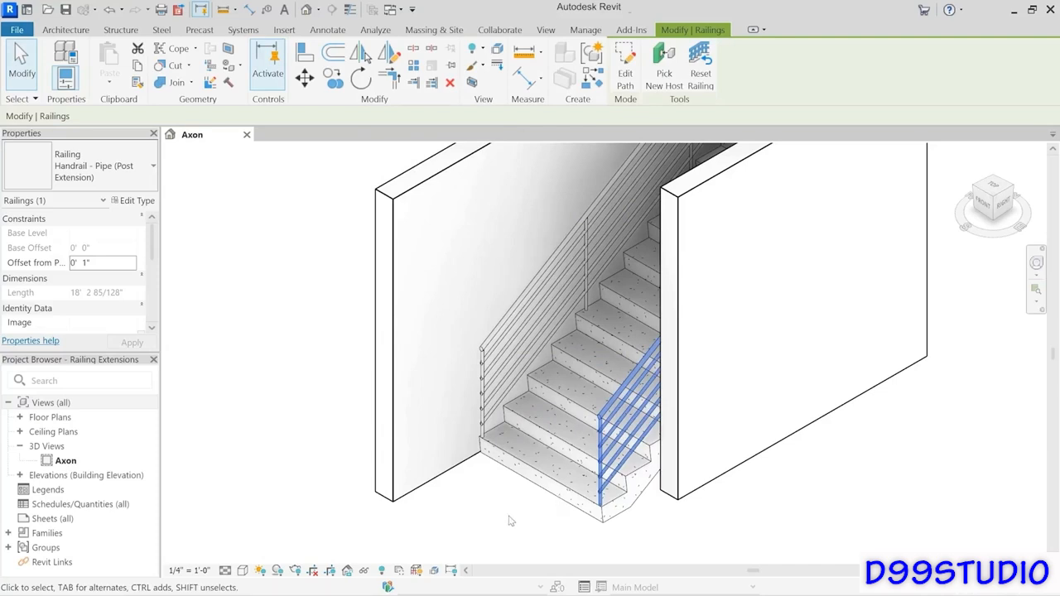
- Open the type properties of the Circular top rail used by the Handrail - Pipe (Post Extension) railing
middle_drag(501, 519, 683, 516)
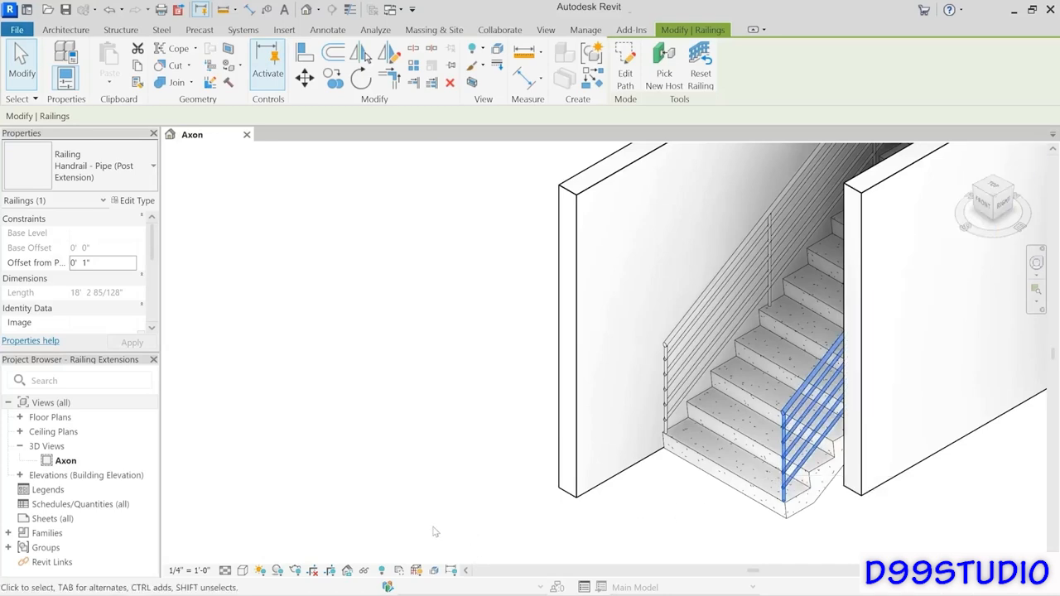
click(133, 200)
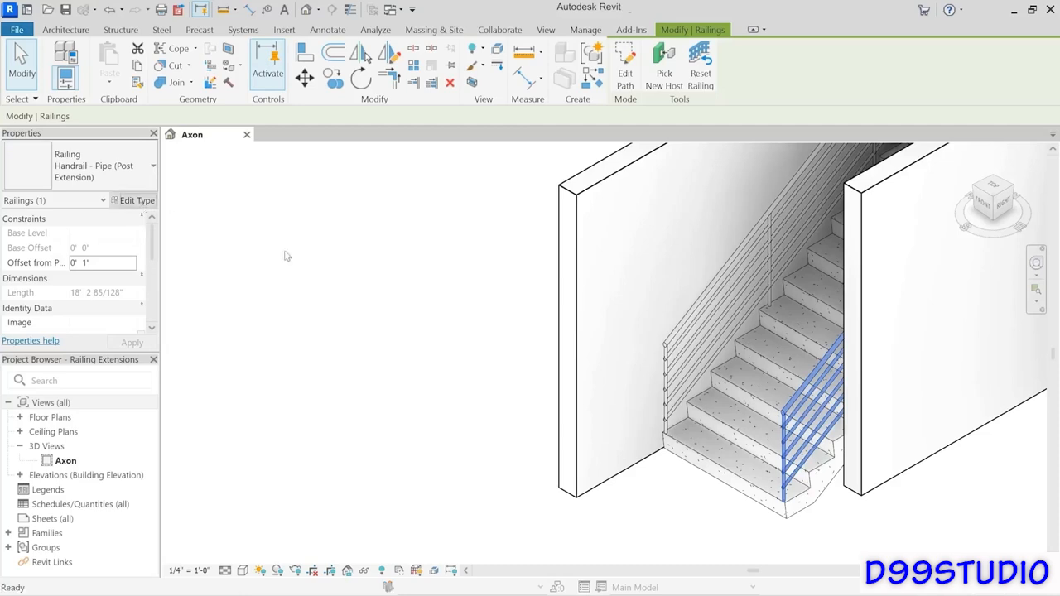
drag(563, 84, 348, 93)
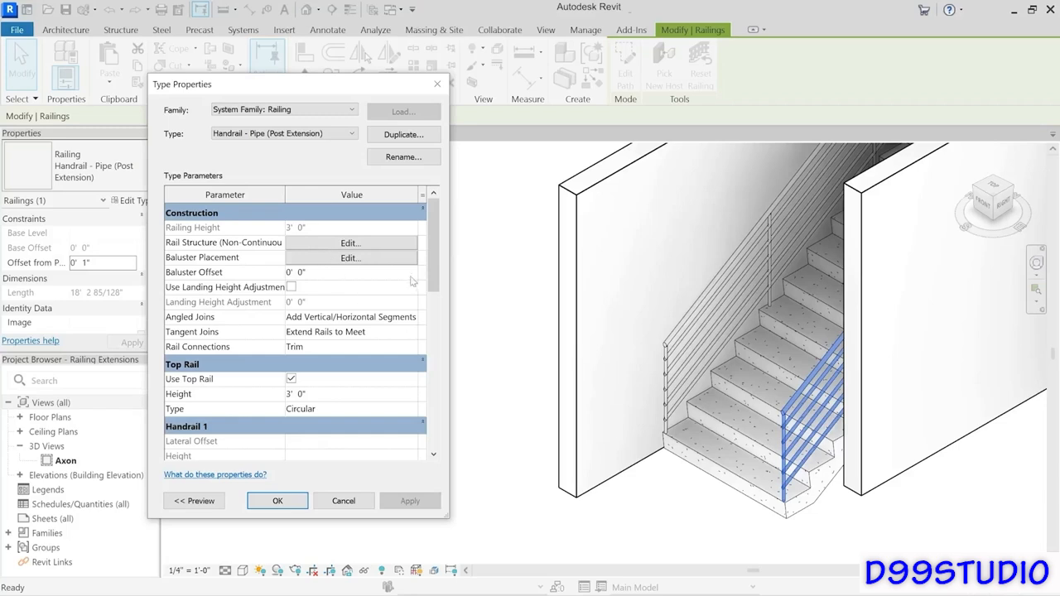
drag(430, 260, 431, 308)
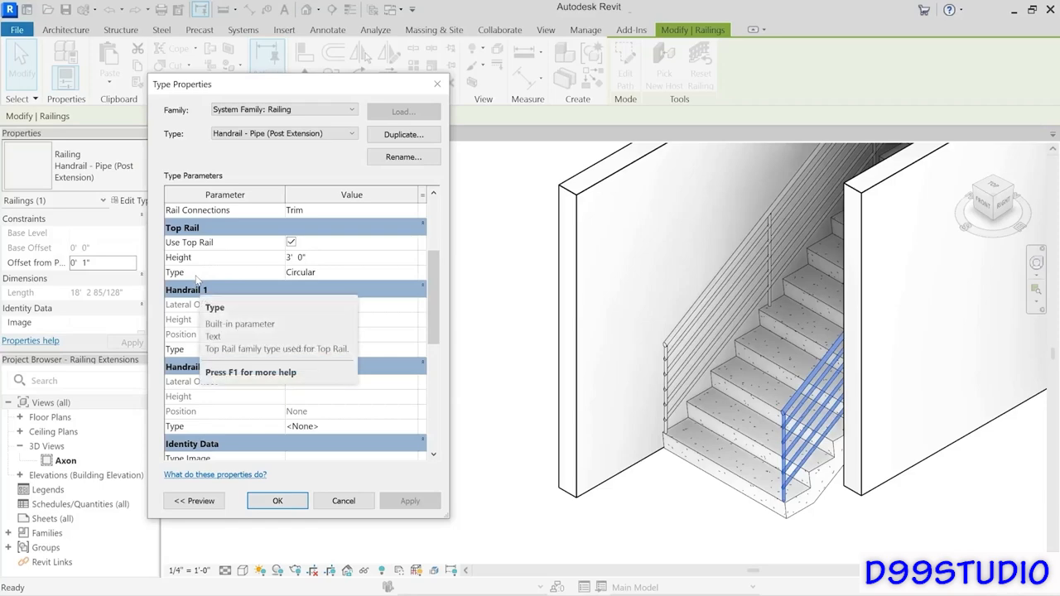
click(333, 272)
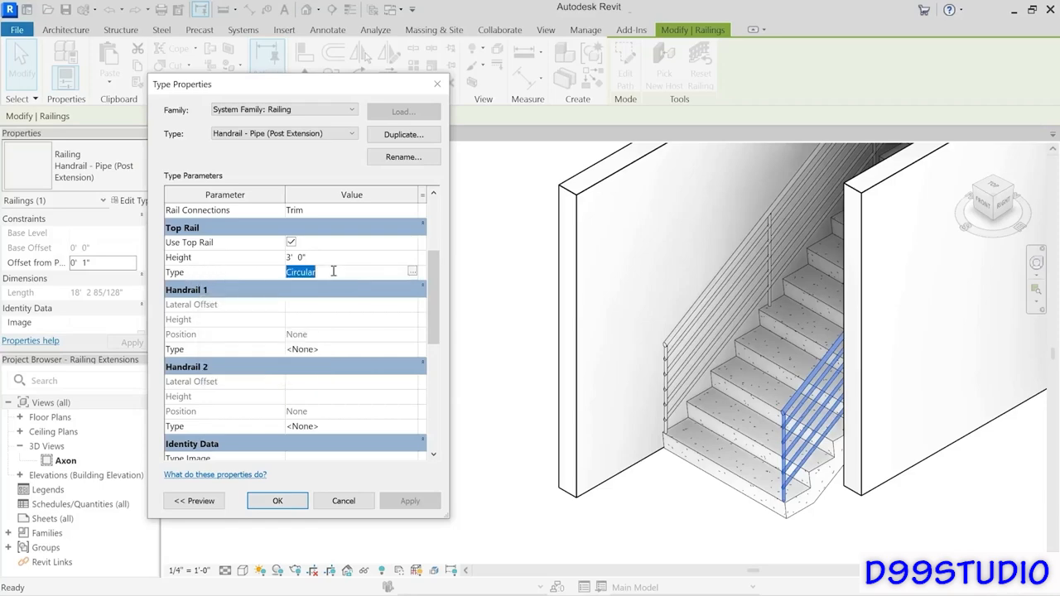
click(412, 272)
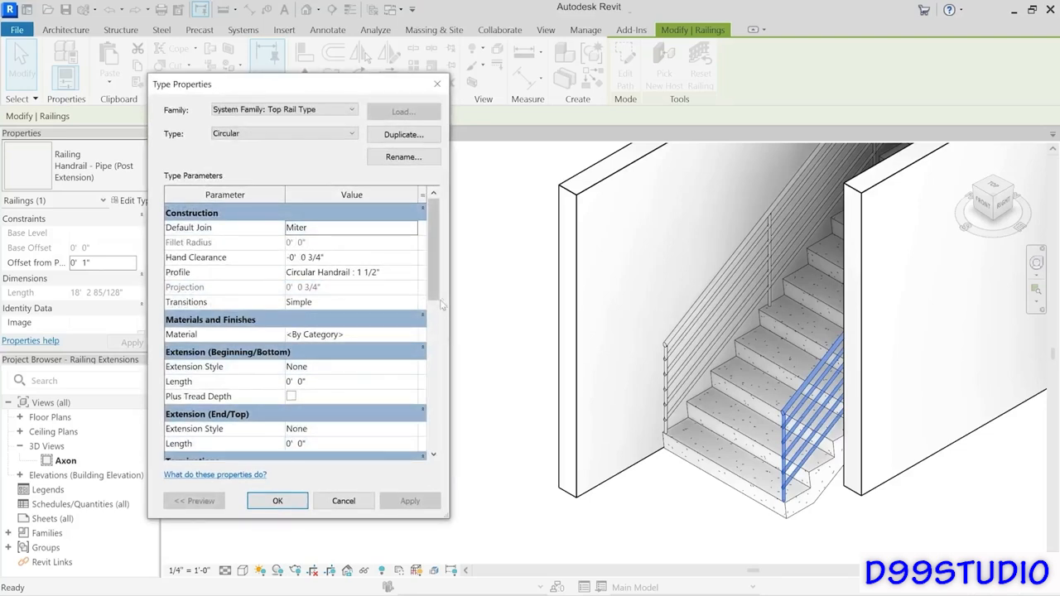
- Set the Circular top rail's Extension (Beginning/Bottom) length to 1' 0" and apply it to the railings
scroll(441, 306, down, 1)
scroll(442, 306, down, 1)
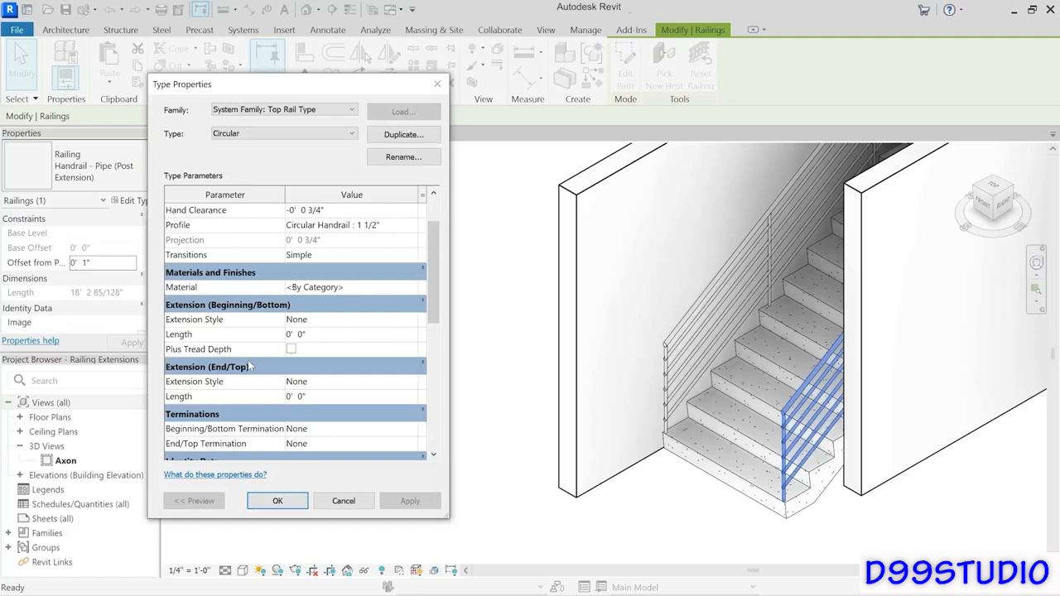
click(344, 339)
text(1)
key(Return)
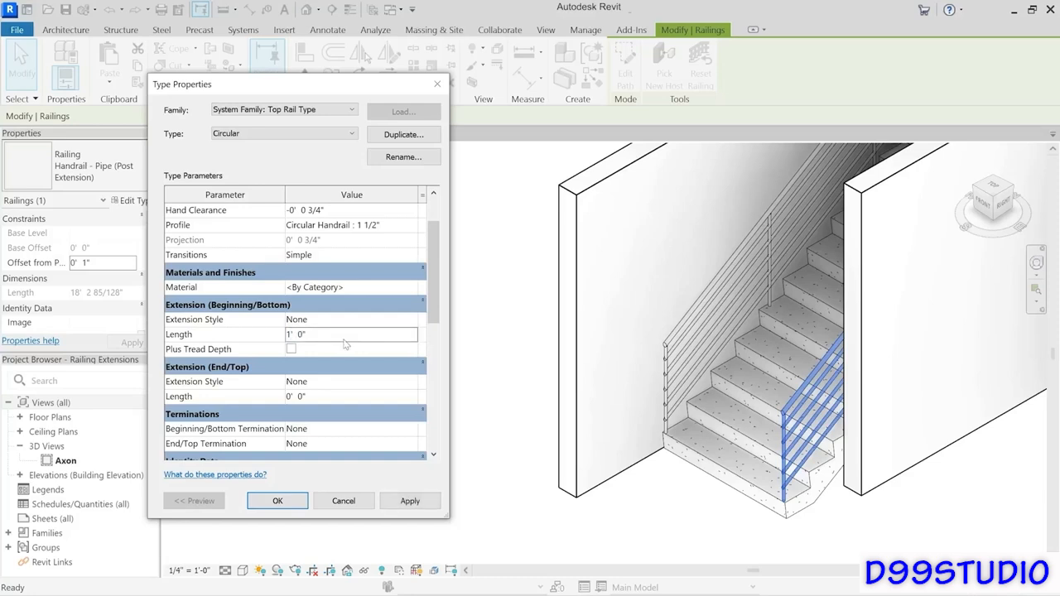
click(426, 506)
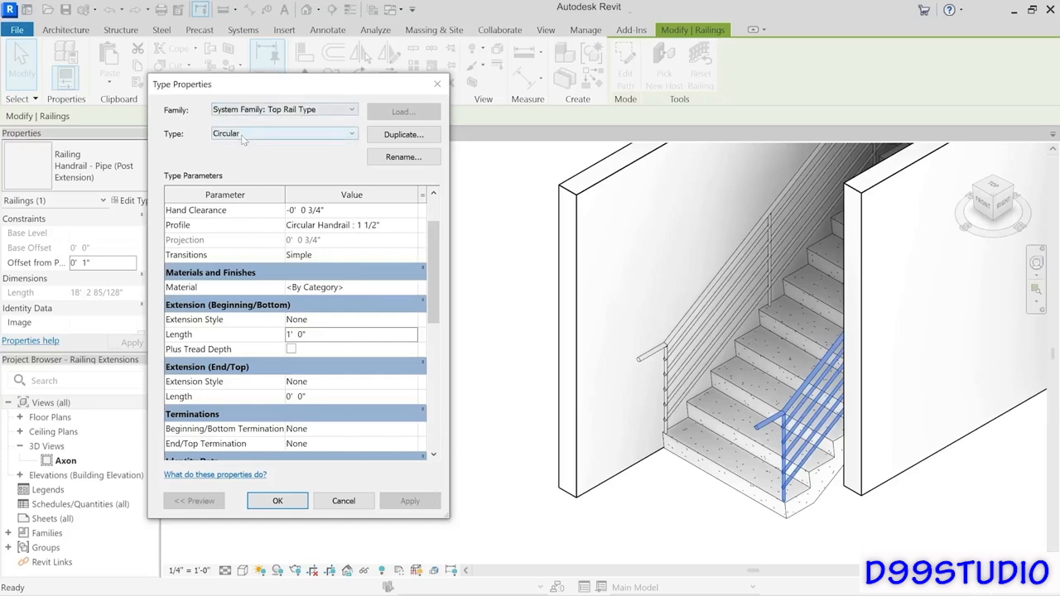
- Reset the Circular top rail's Extension (Beginning/Bottom) length to 0 and accept the change
click(325, 339)
text(0)
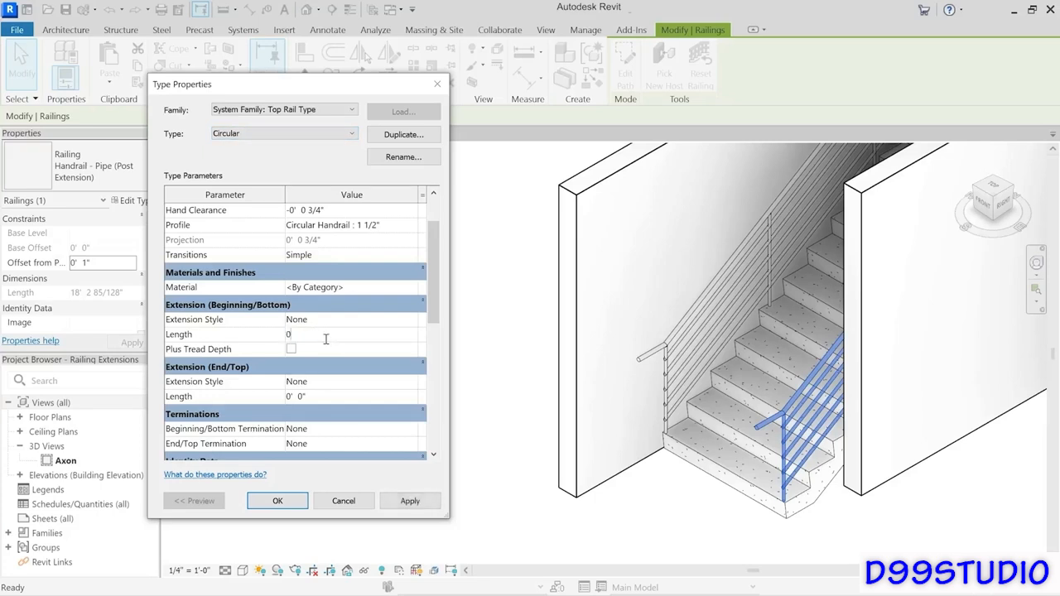
key(Return)
click(281, 502)
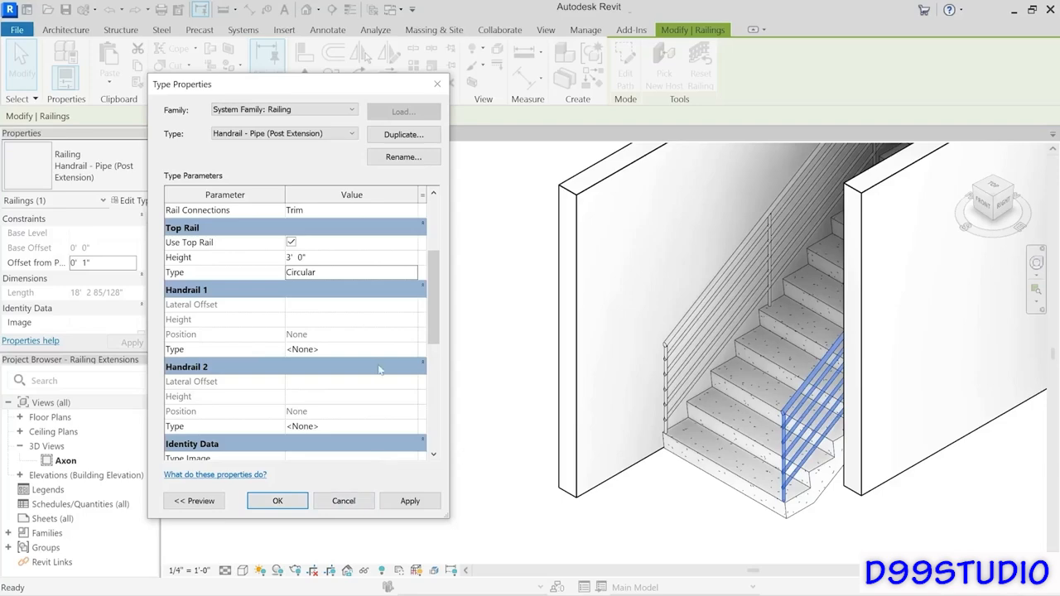
- Duplicate the Circular top rail type of the Handrail - Pipe (Post Extension) railing as Circular (Post Extension)
click(413, 272)
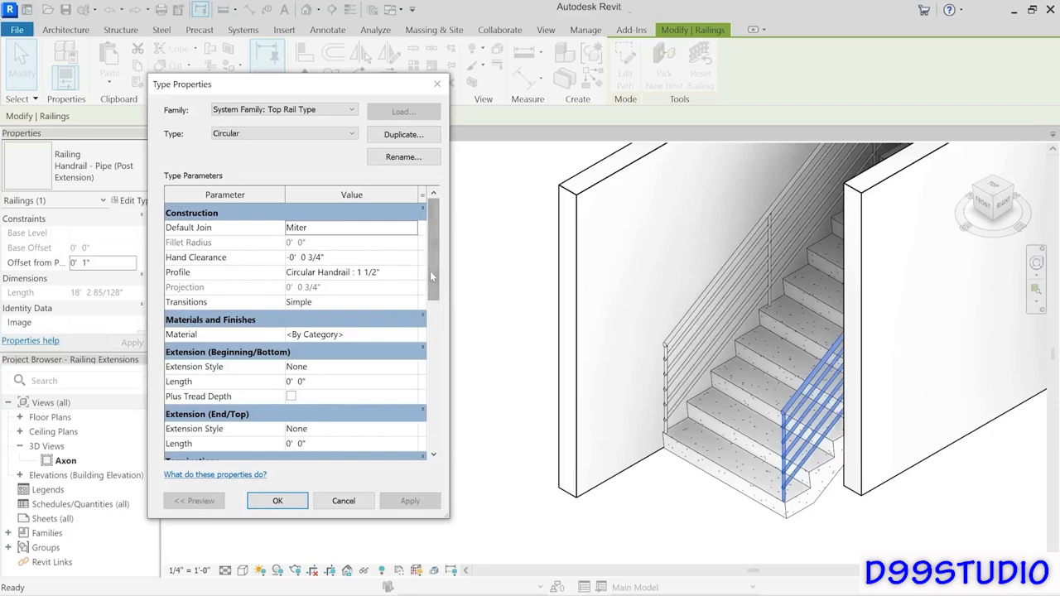
click(403, 135)
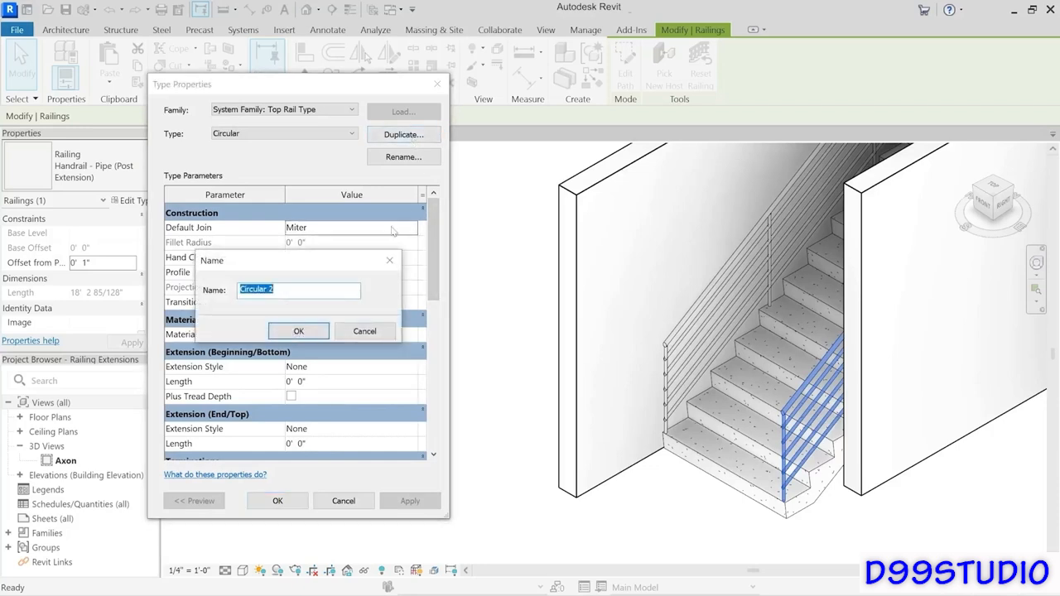
click(296, 291)
key(BackSpace)
text((Post Extension))
- Set the new top rail's Extension (Beginning/Bottom) length to 1' 0" and apply it to the railing type
click(335, 381)
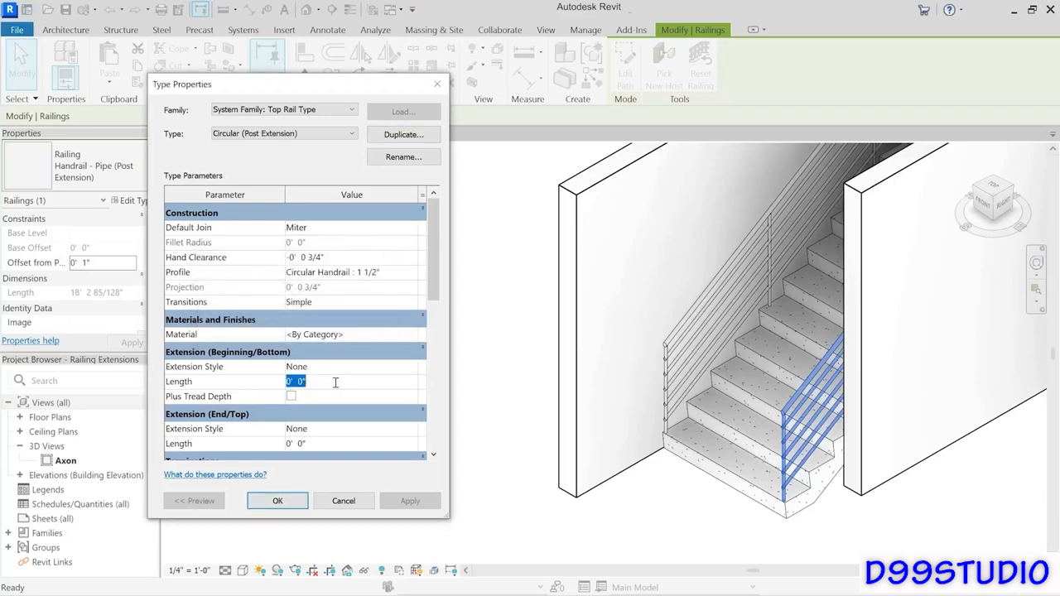
text(1)
key(Return)
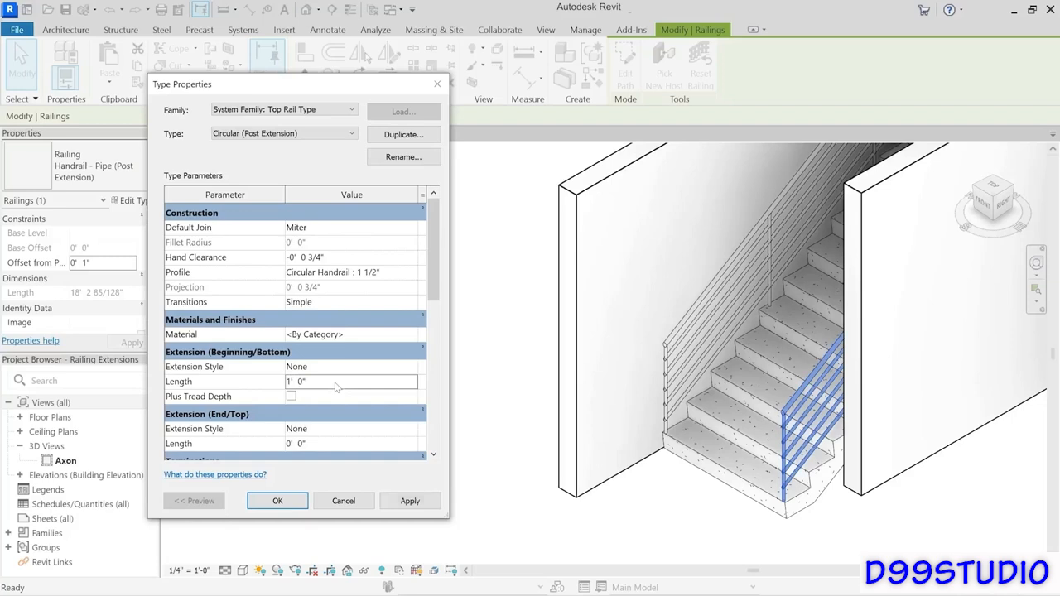
click(408, 502)
click(277, 501)
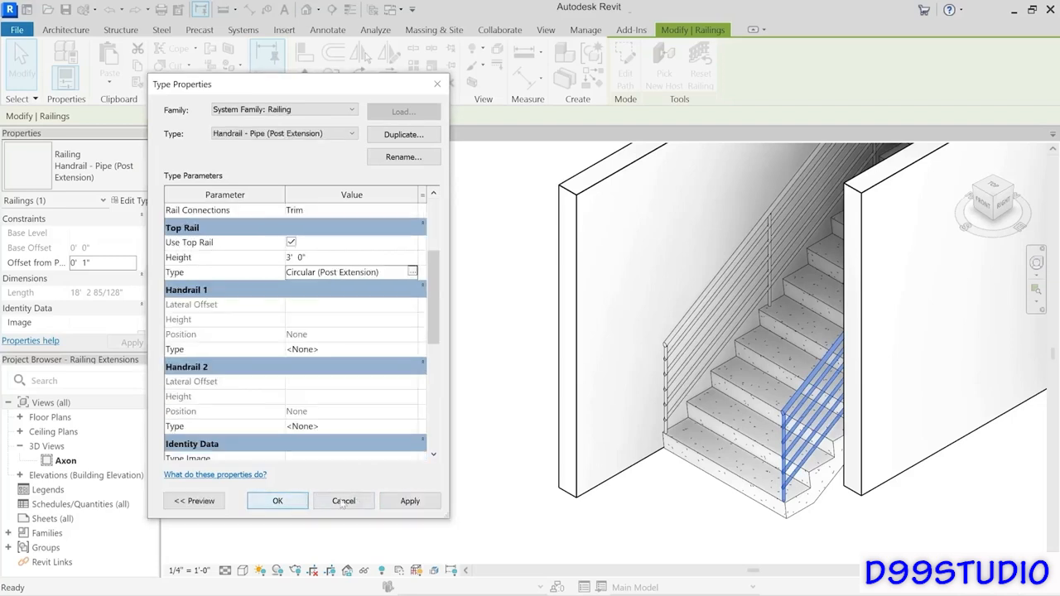
click(435, 500)
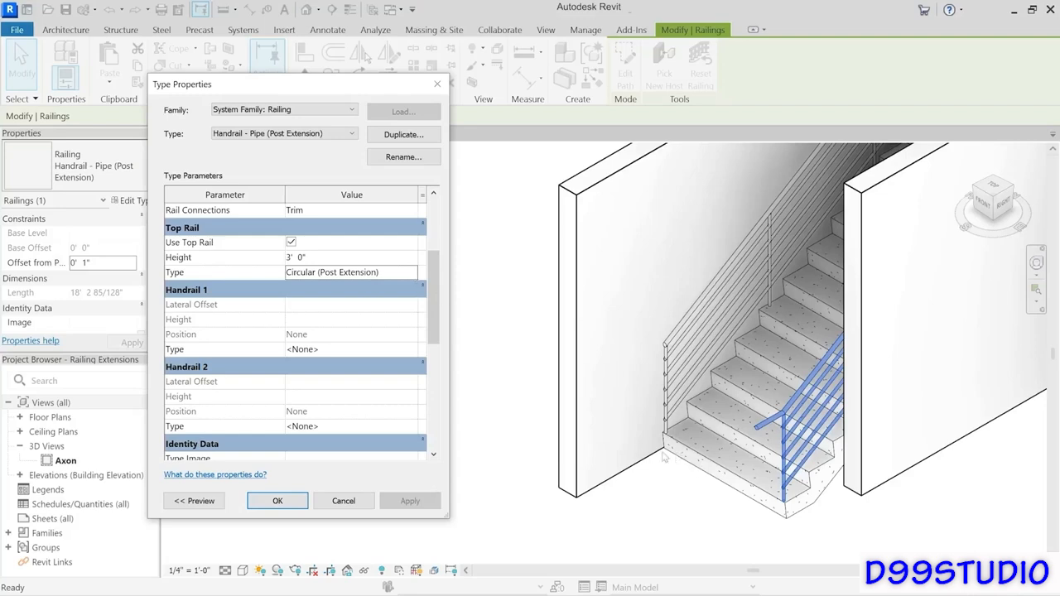
- Reopen the type properties of the Circular (Post Extension) top rail at its bottom extension settings
click(397, 277)
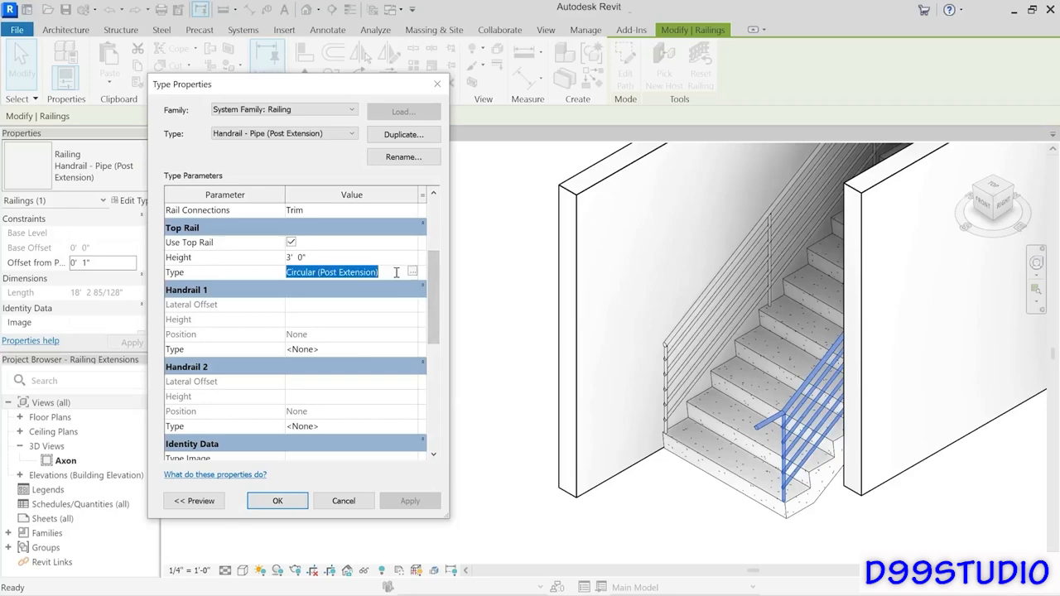
click(412, 277)
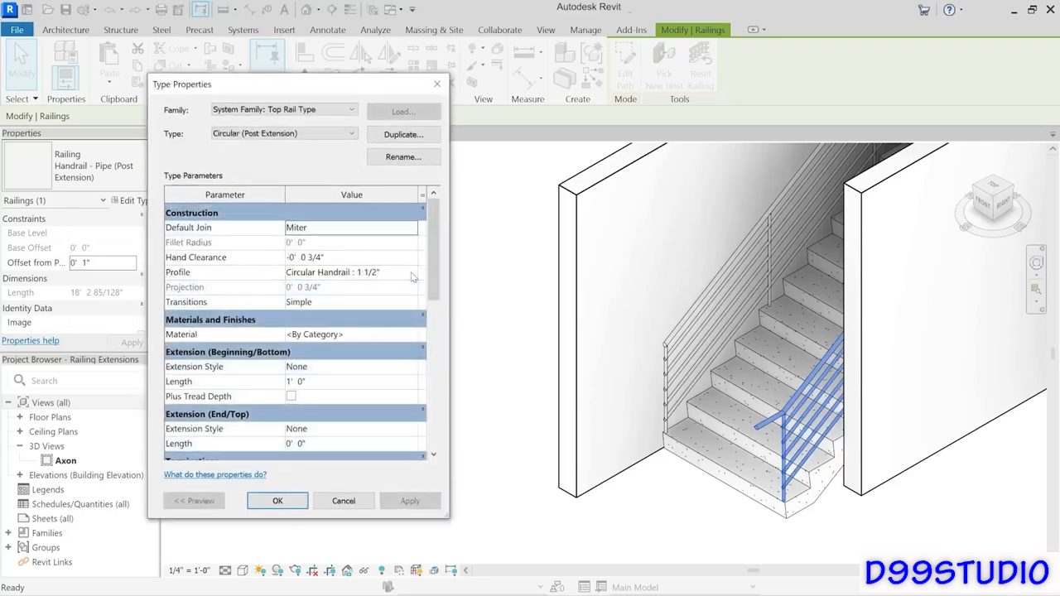
click(338, 381)
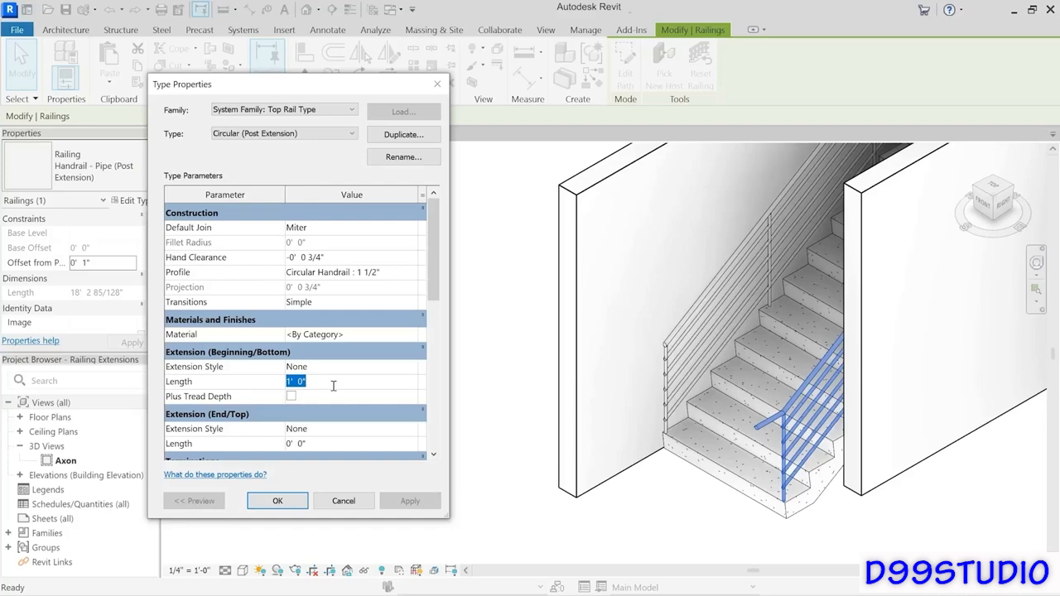
- Try the Floor extension style for the beginning/bottom of the Circular (Post Extension) top rail
click(412, 368)
click(412, 368)
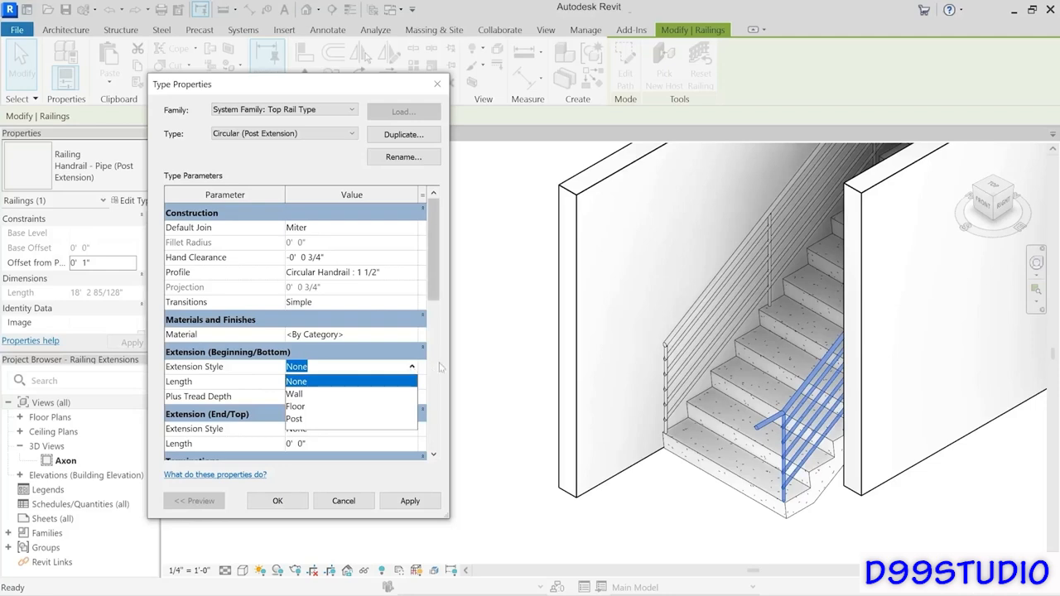
click(306, 406)
click(411, 501)
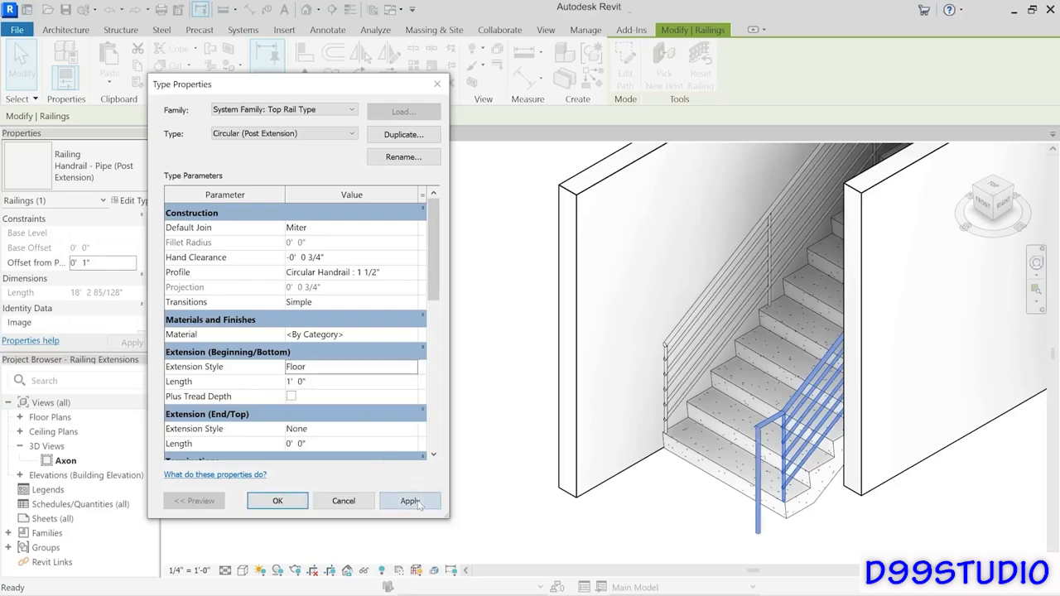
- Set the top rail's Extension (Beginning/Bottom) style to Post and apply it
click(415, 367)
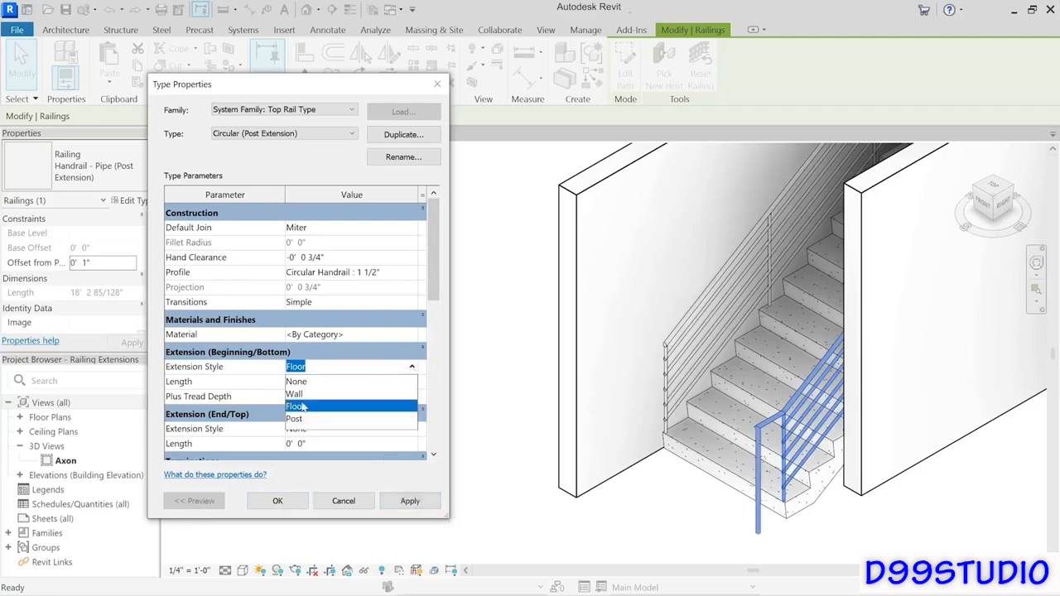
click(306, 421)
click(423, 504)
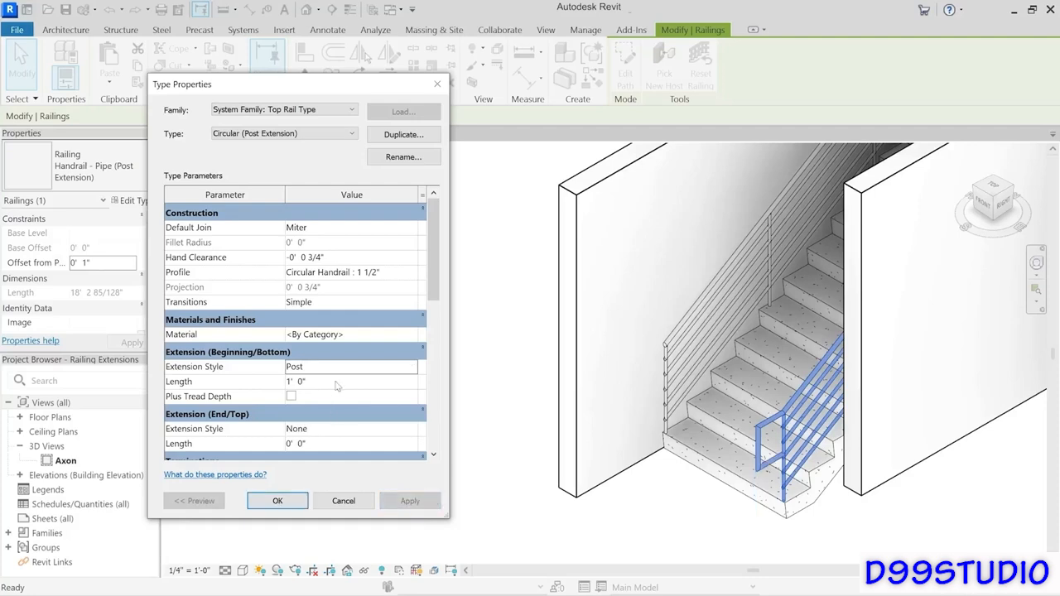
- Enable Plus Tread Depth for the top rail's bottom extension, accept the top rail and railing type changes, and deselect the railing
mouse_move(180, 401)
click(329, 383)
click(291, 397)
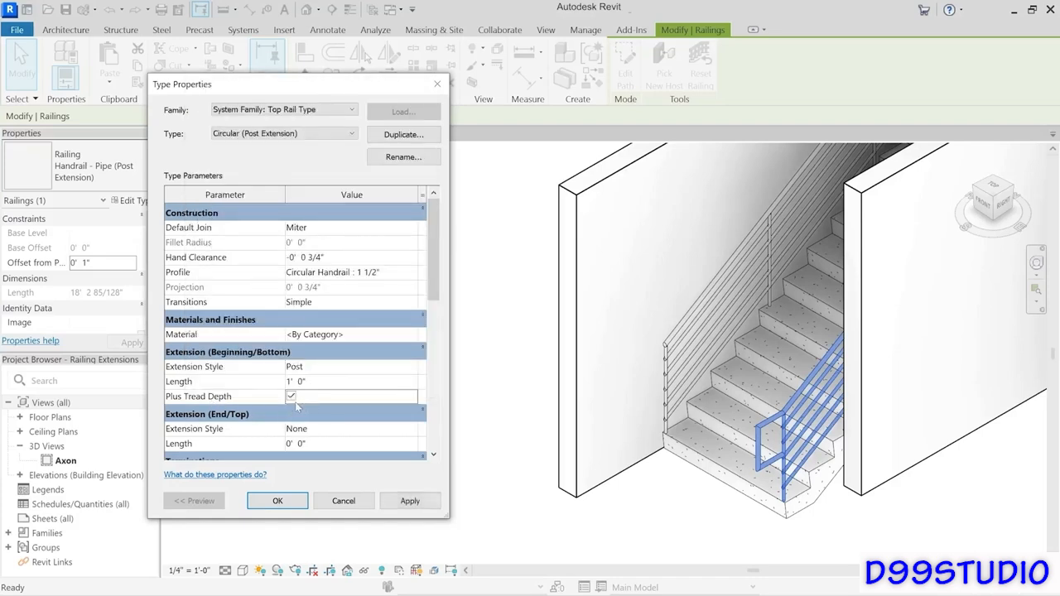
click(426, 506)
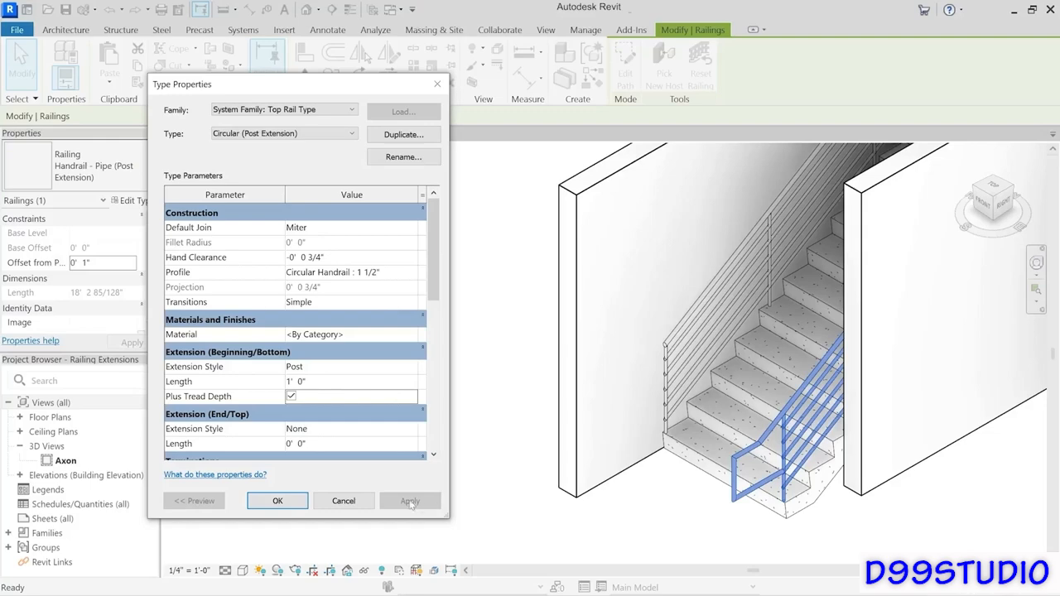
click(278, 501)
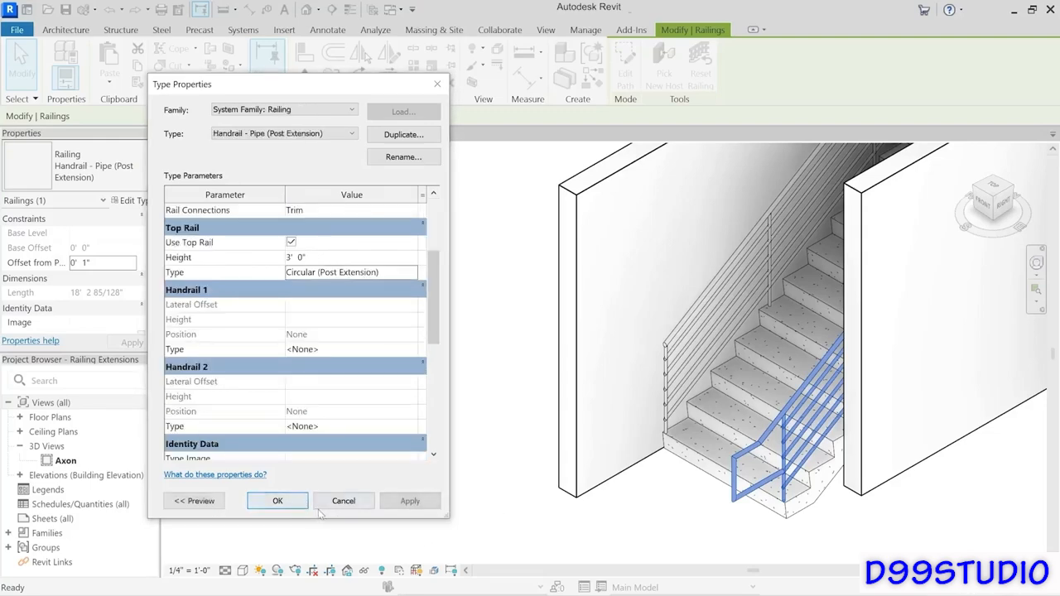
click(277, 501)
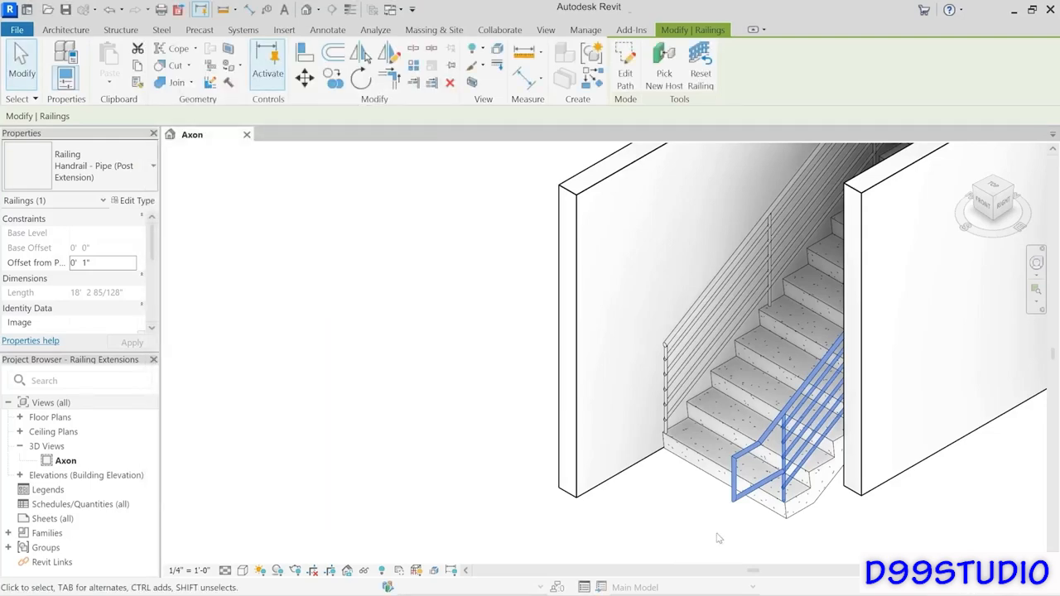
click(718, 539)
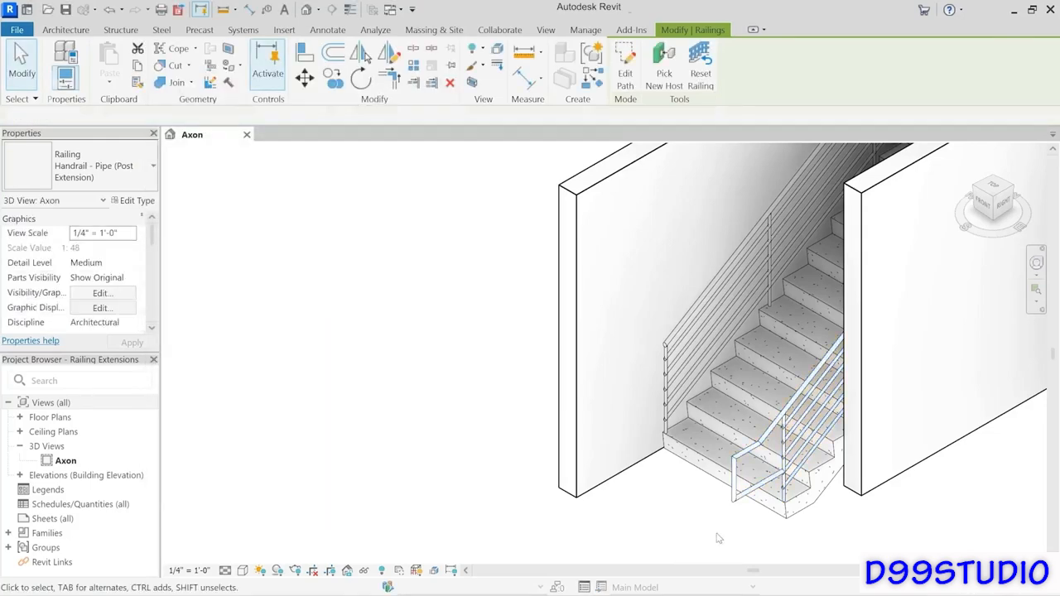
- Open the type properties of the Handrail - Pipe (Wall Extension) railing along the far wall
click(714, 339)
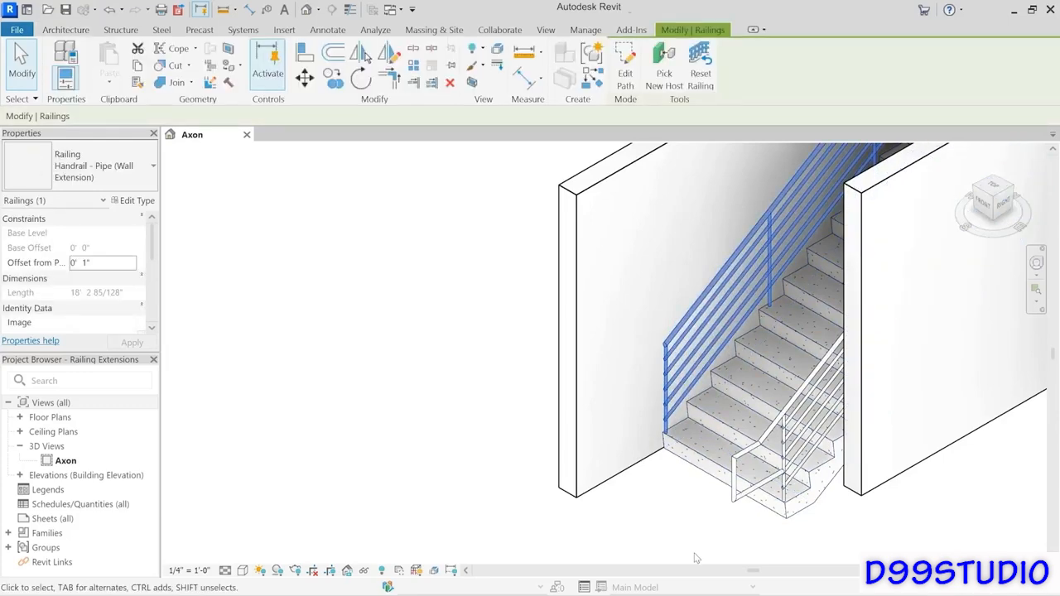
click(135, 201)
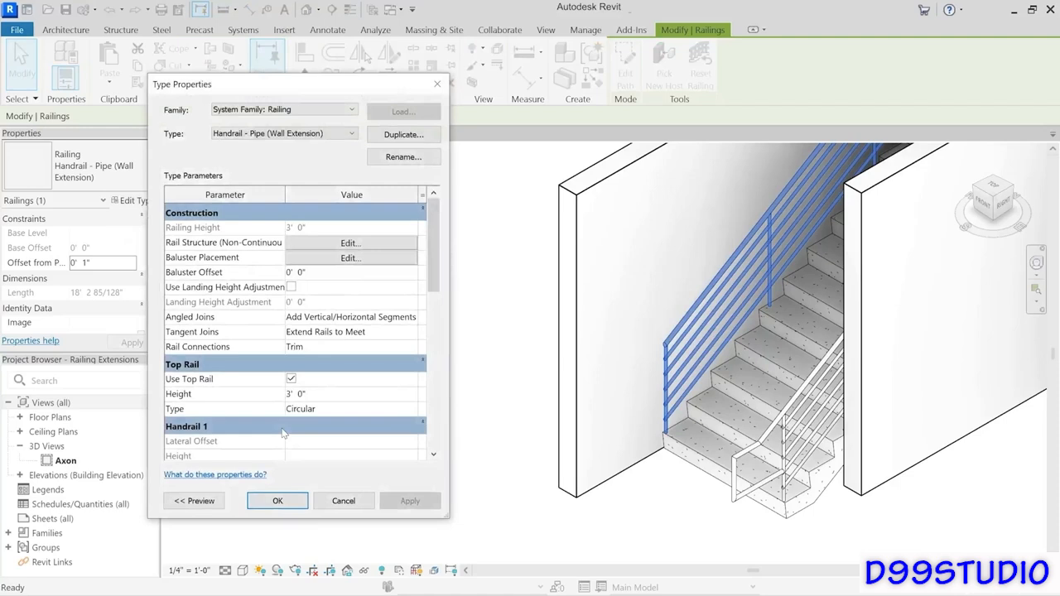
click(333, 406)
click(412, 409)
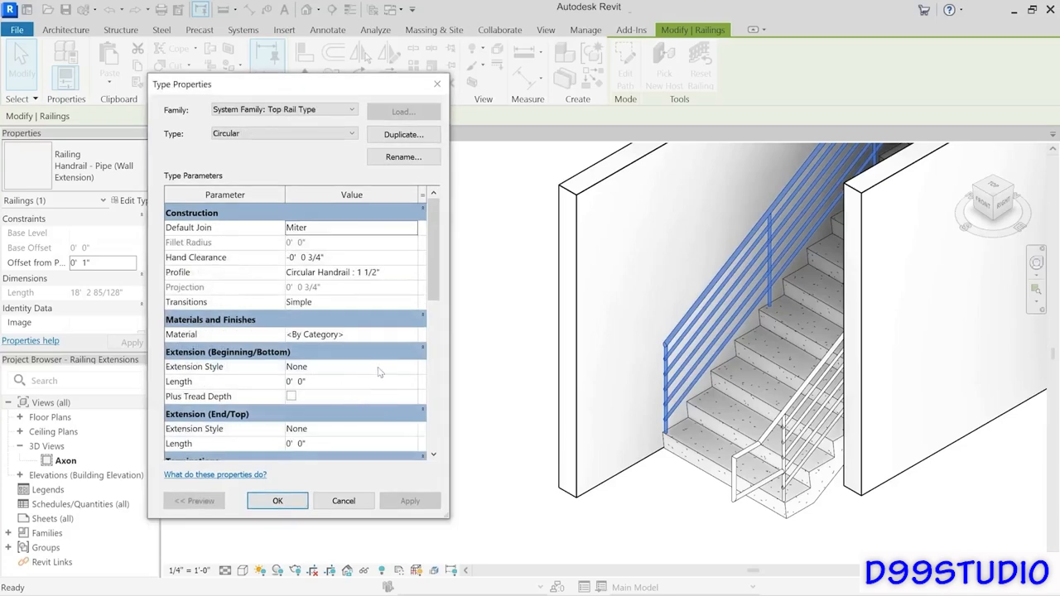
click(410, 367)
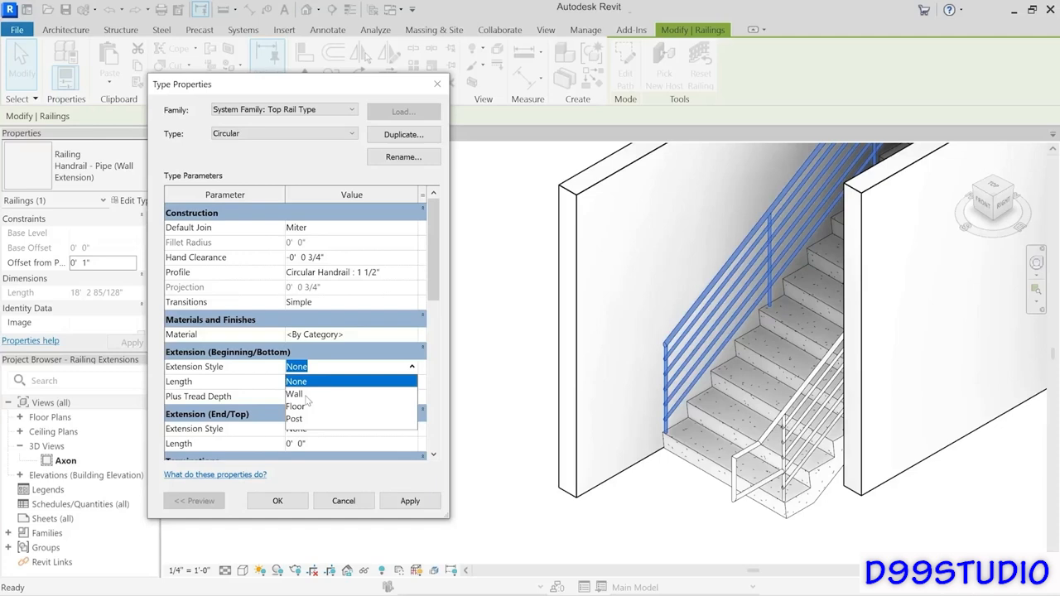
click(332, 505)
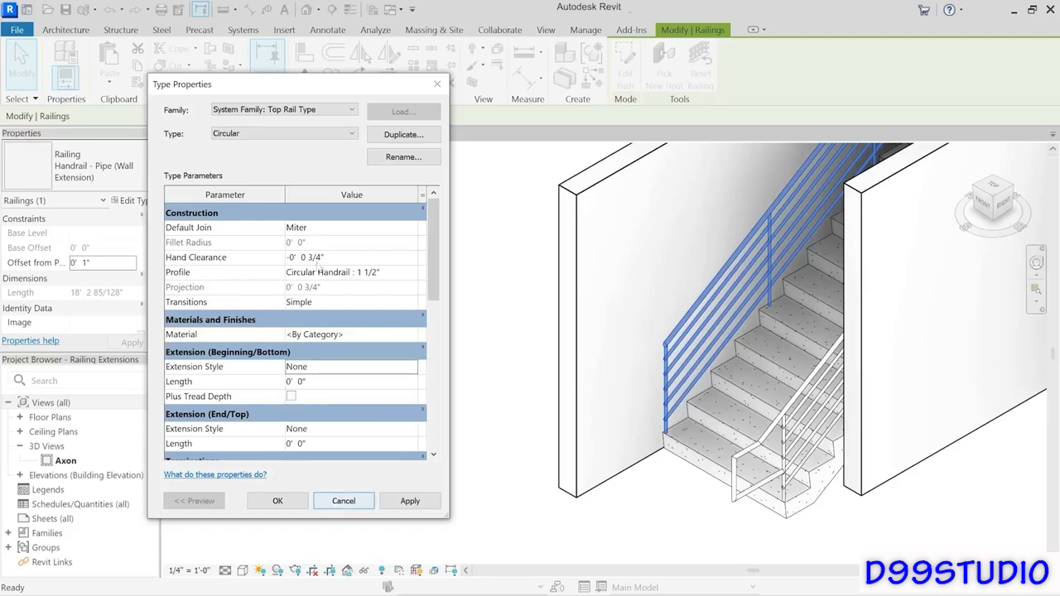
click(359, 498)
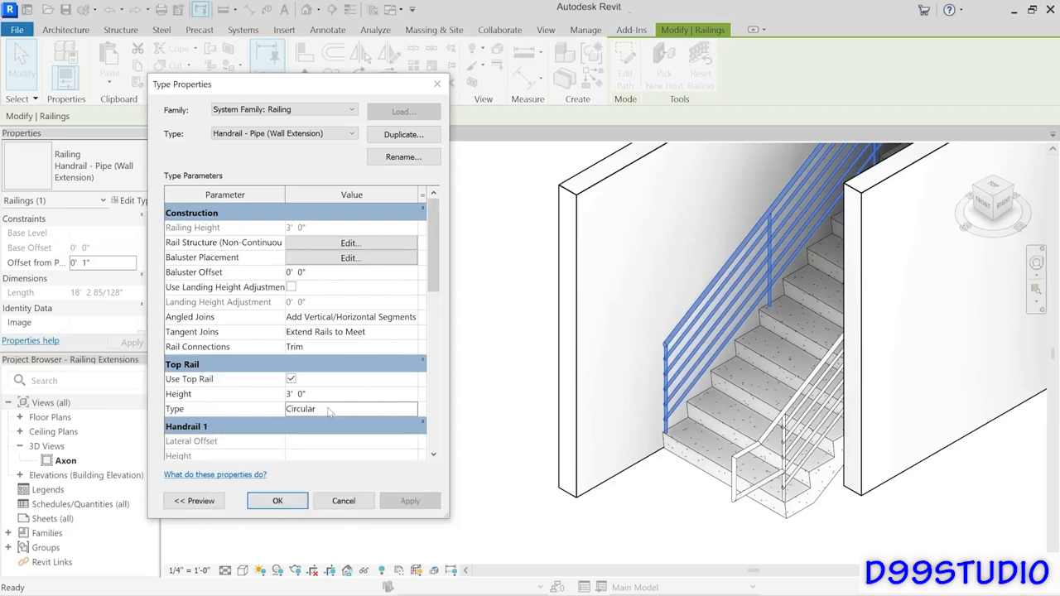
- Duplicate the Circular handrail type as Circular (Wall Extension) from the Handrail 1 type setting of the wall railing
scroll(437, 289, down, 1)
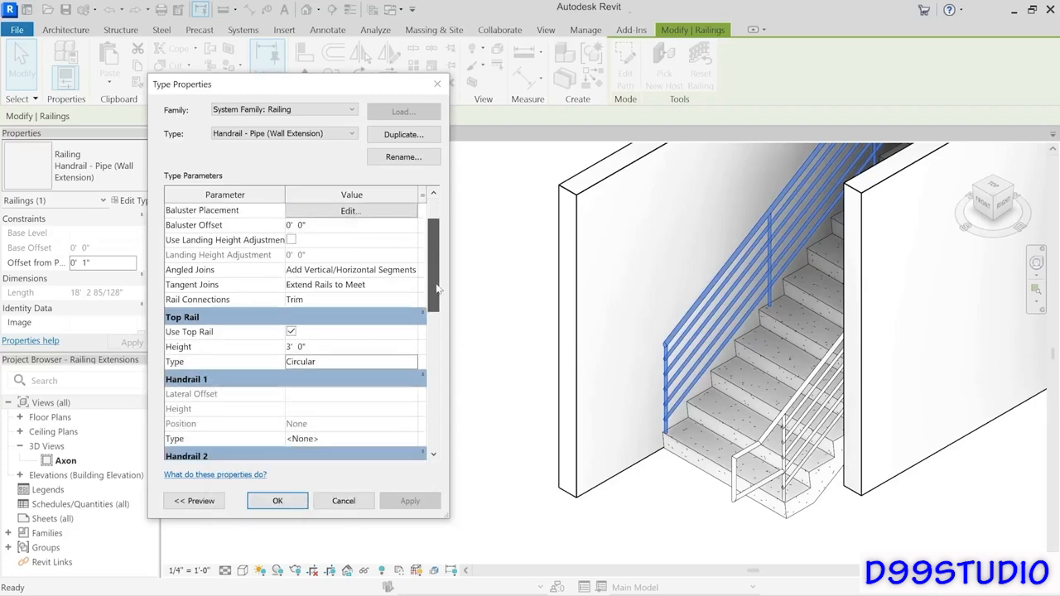
scroll(437, 289, down, 2)
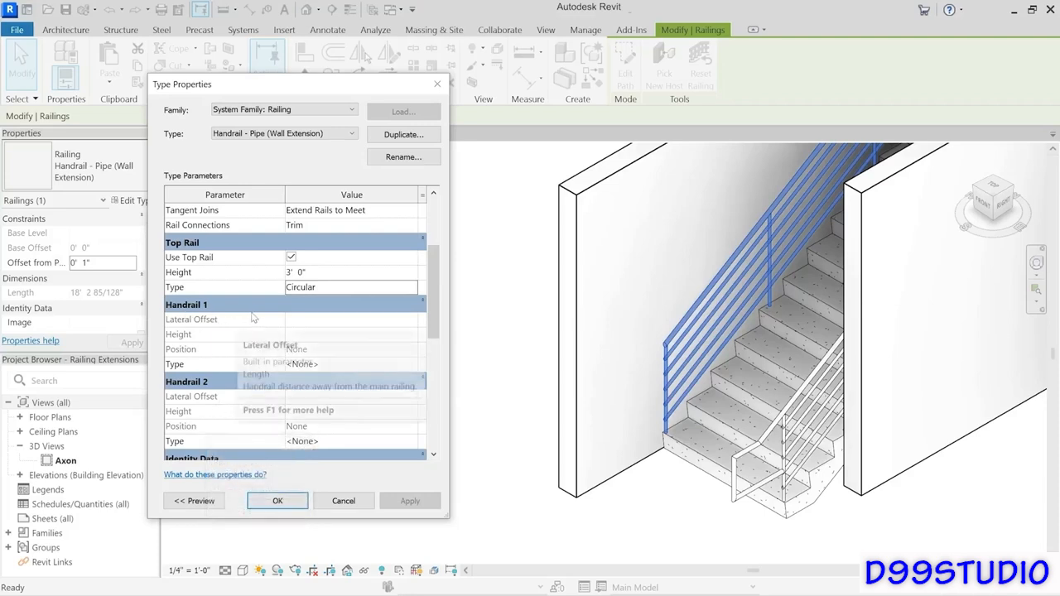
click(337, 364)
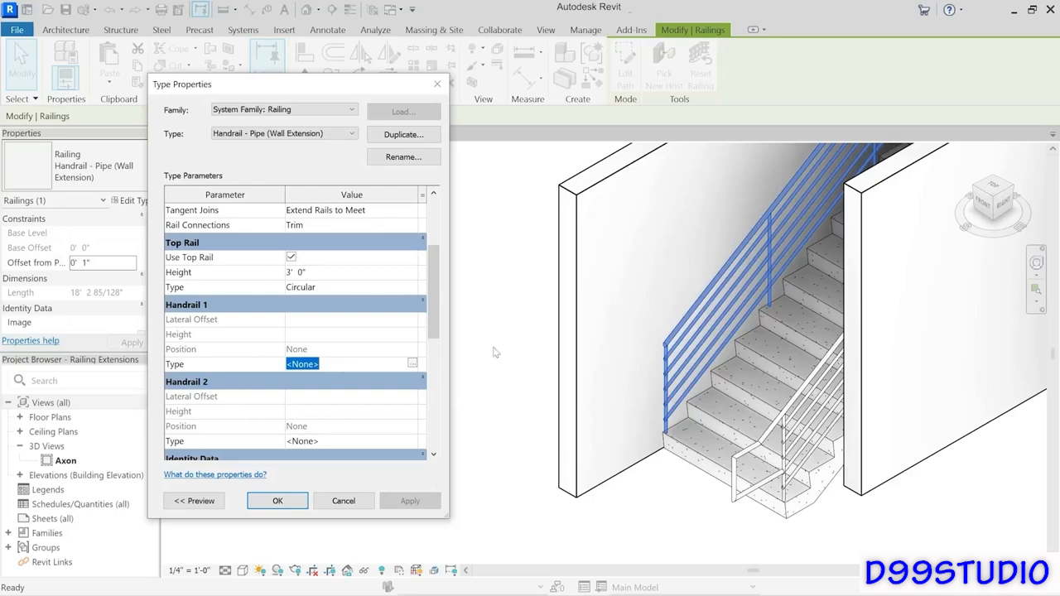
click(412, 365)
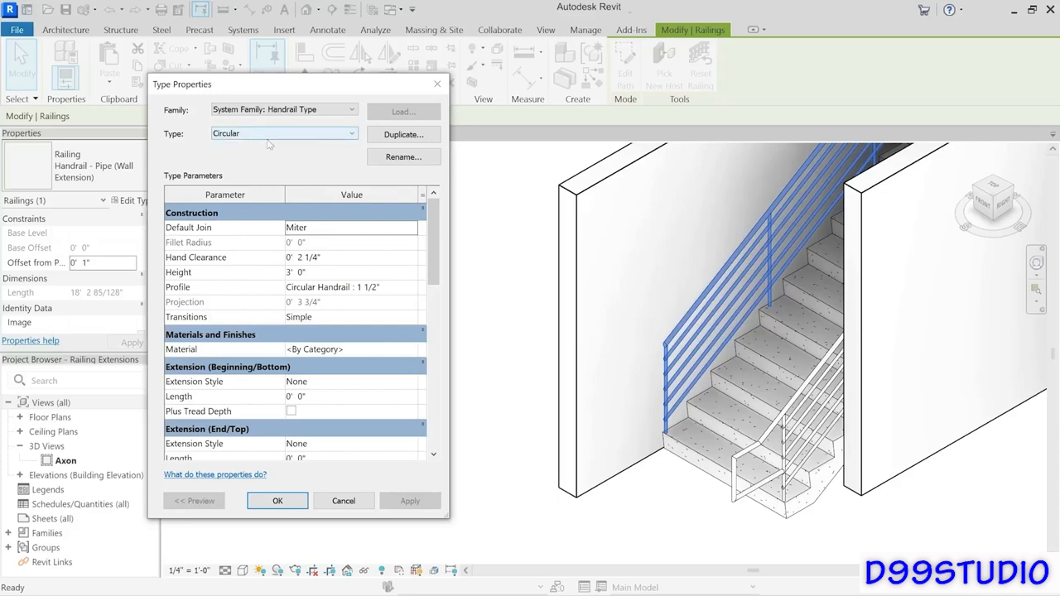
click(403, 134)
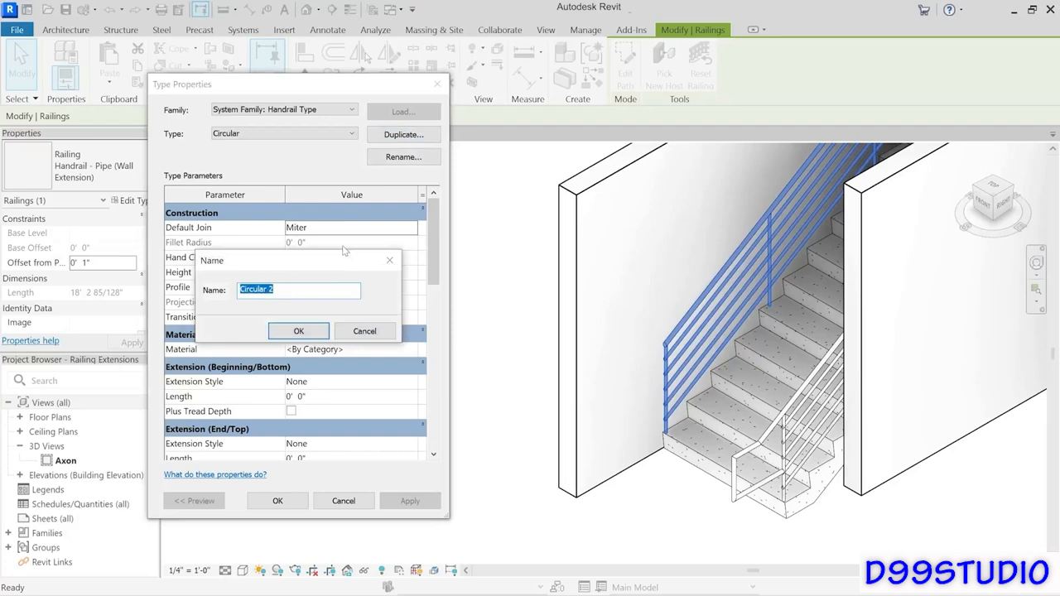
click(316, 293)
key(BackSpace)
text((Wall Extensio)
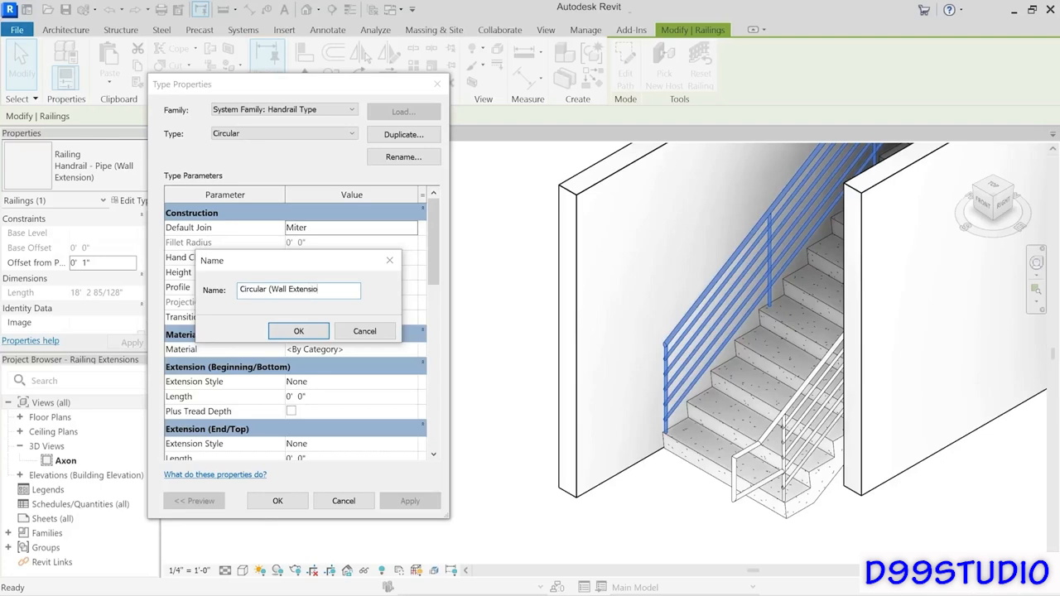
text(n))
click(316, 334)
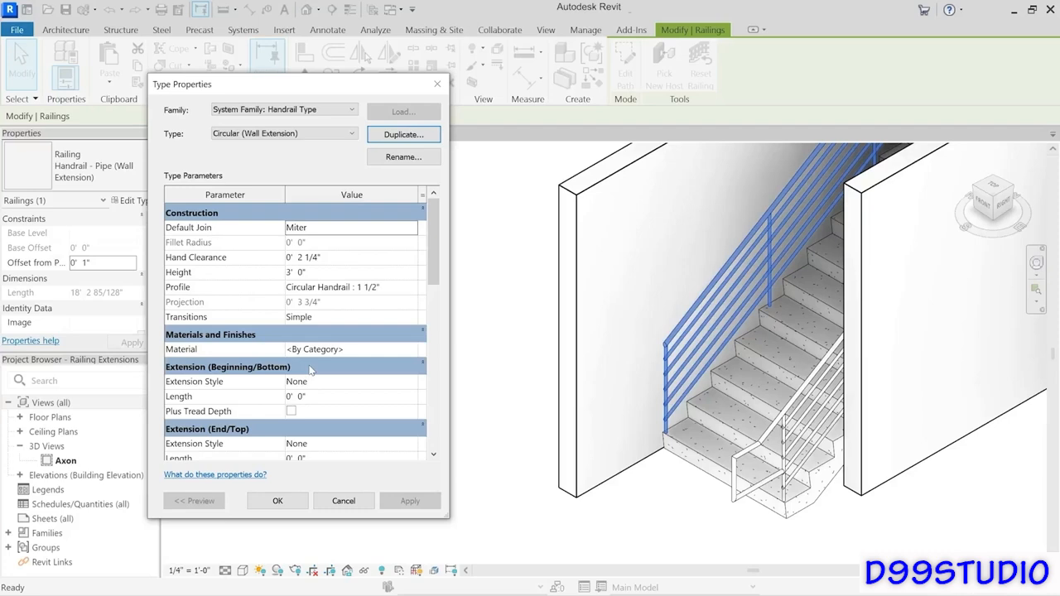
- Set the Circular (Wall Extension) handrail's Extension (Beginning/Bottom) length to 1' 0" and enable Plus Tread Depth
click(324, 397)
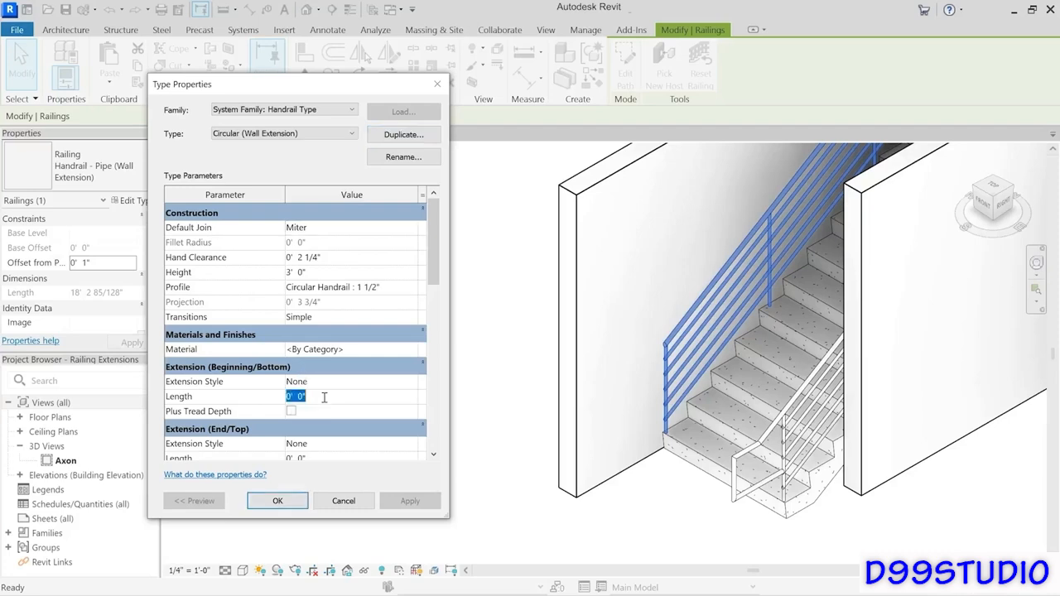
text(1)
click(293, 413)
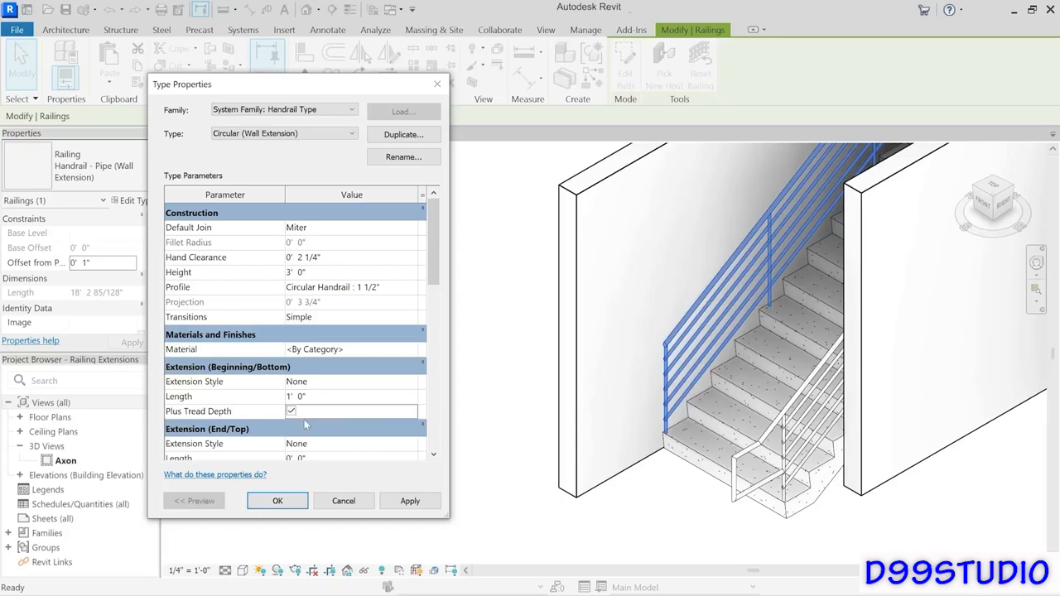
- Set the Circular (Wall Extension) handrail's bottom Extension Style to Wall and accept the handrail and railing type changes
click(324, 383)
click(411, 382)
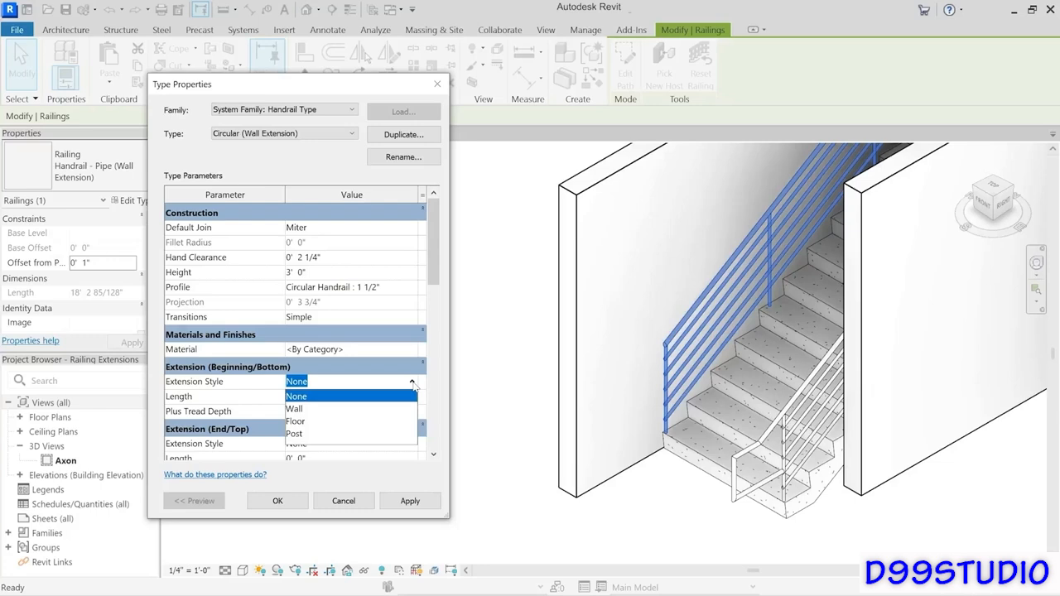
click(307, 409)
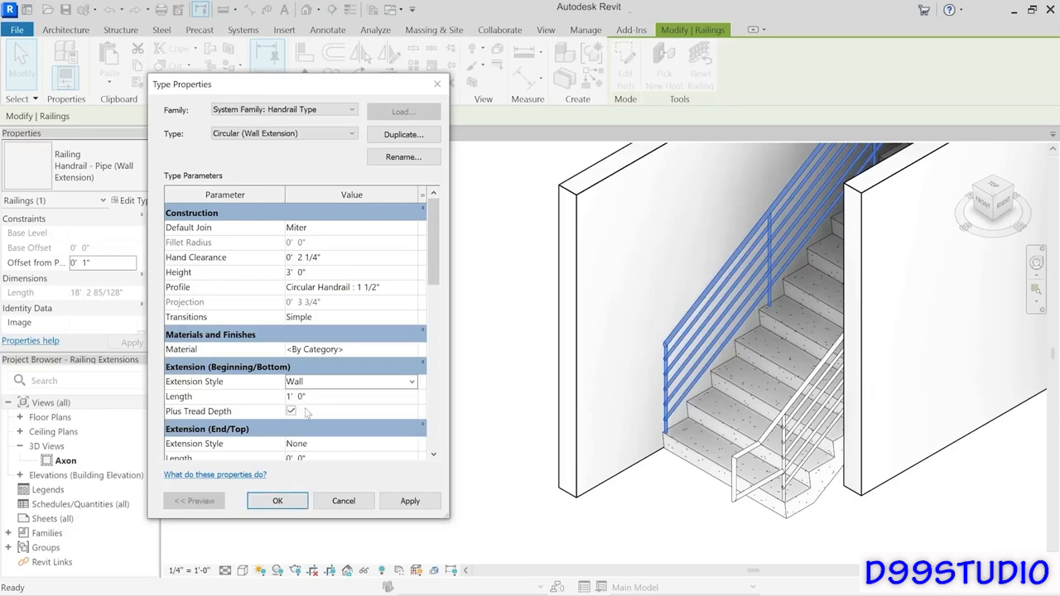
click(253, 498)
click(301, 502)
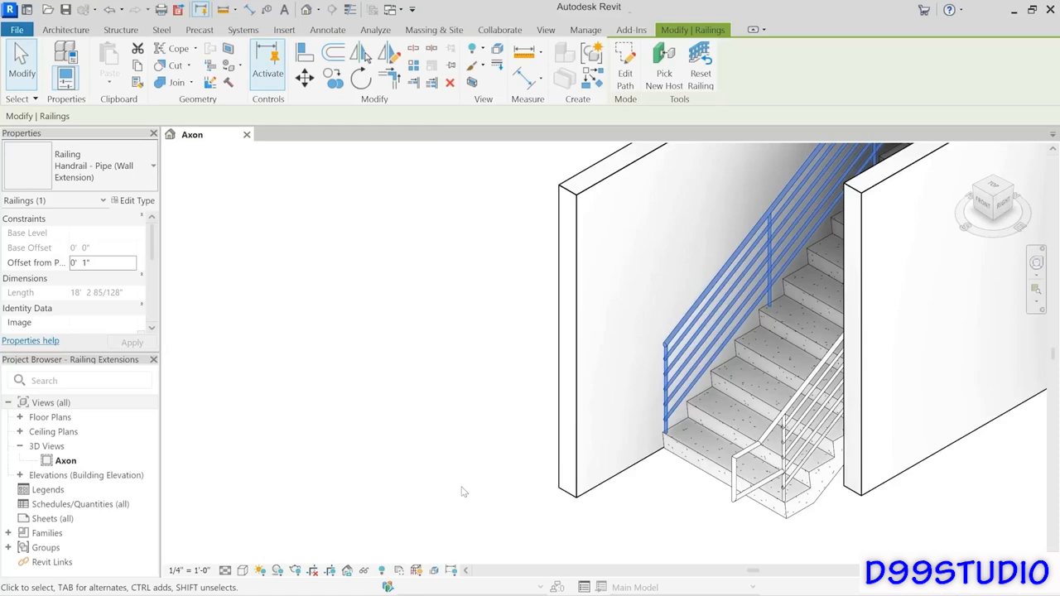
- Set the Handrail 1 Position to Left in the wall railing's type properties, accept the change and deselect the railing
click(130, 201)
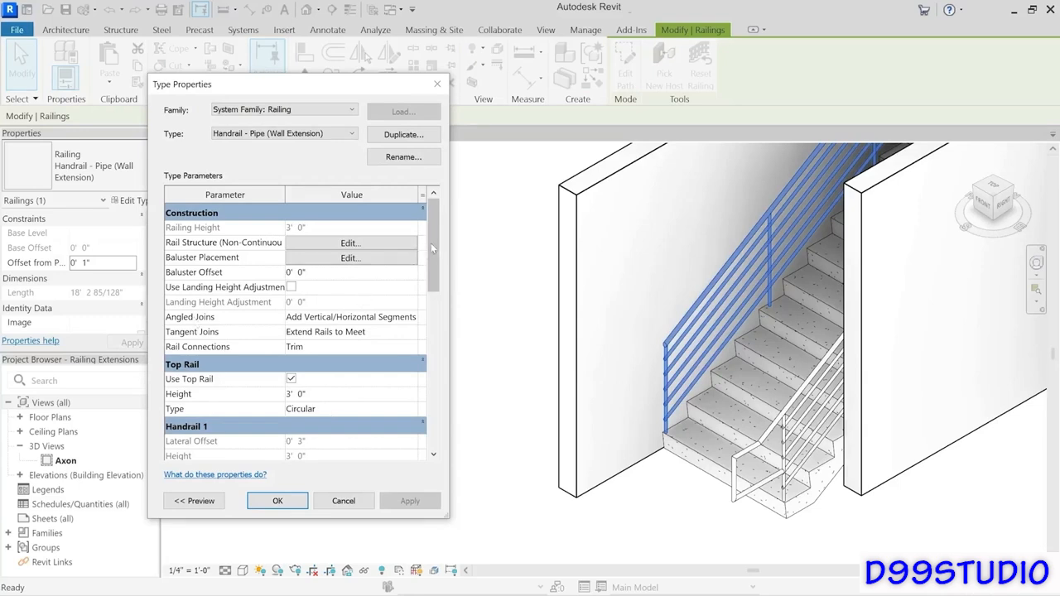
scroll(432, 282, down, 2)
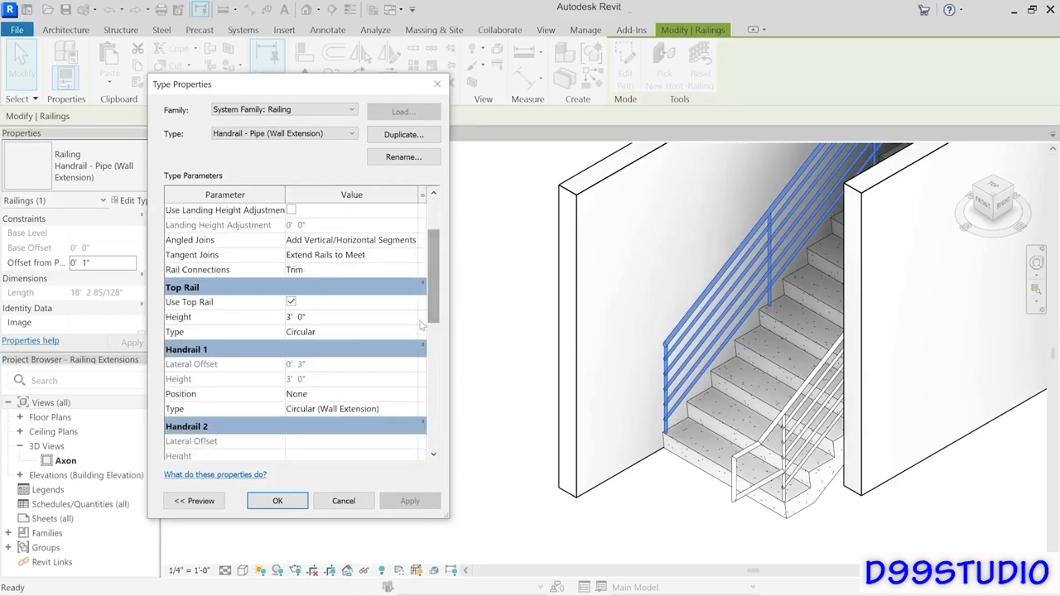
click(335, 396)
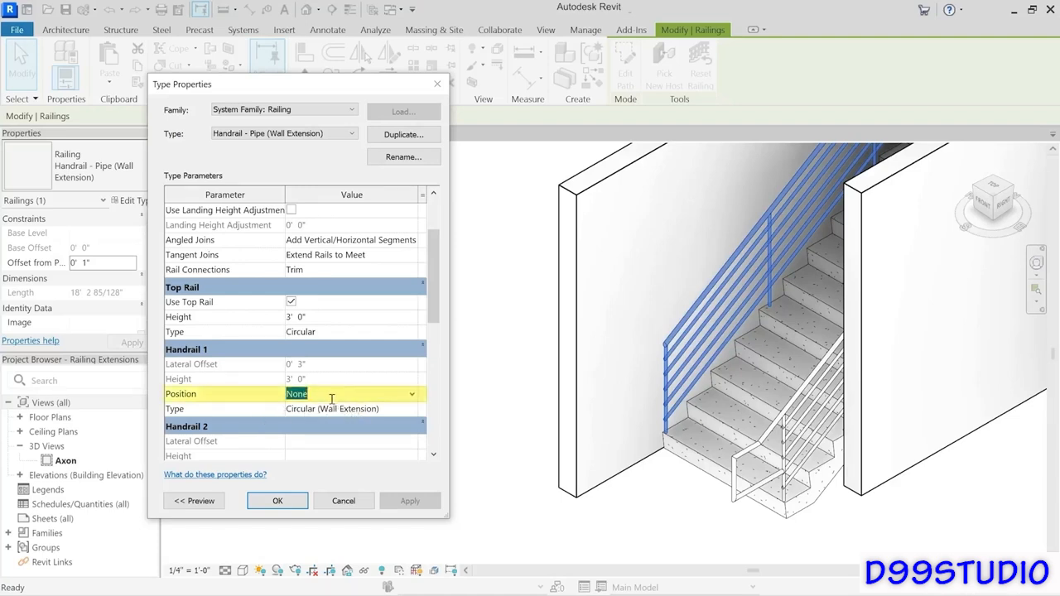
click(411, 396)
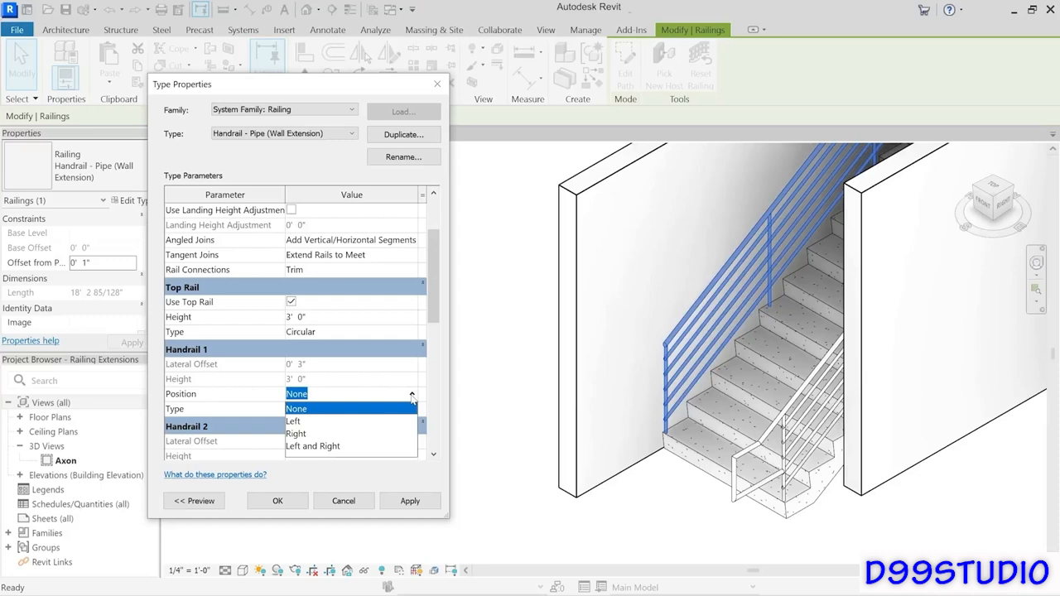
click(298, 422)
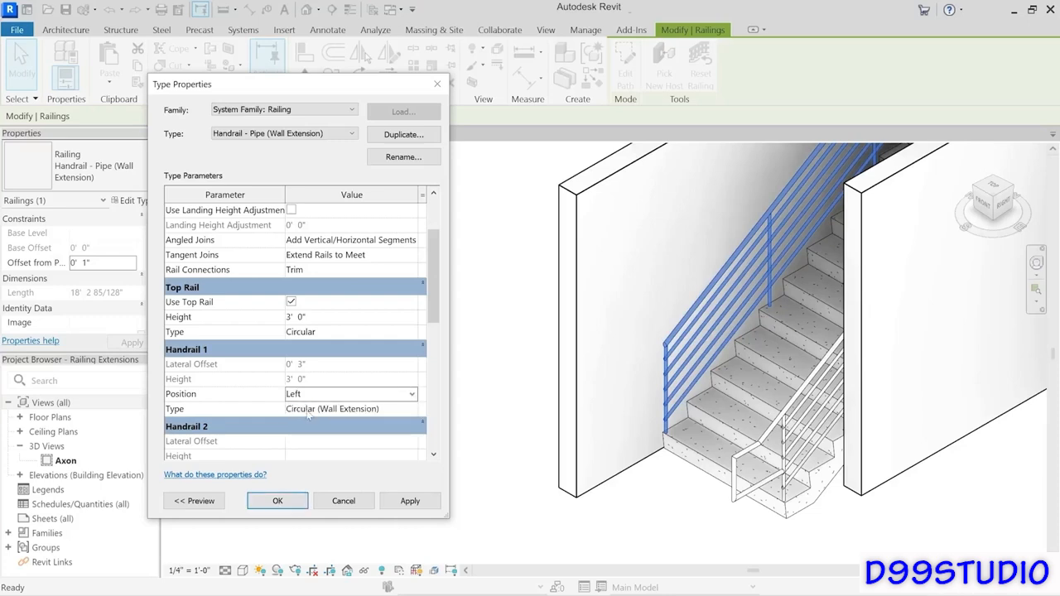
click(409, 505)
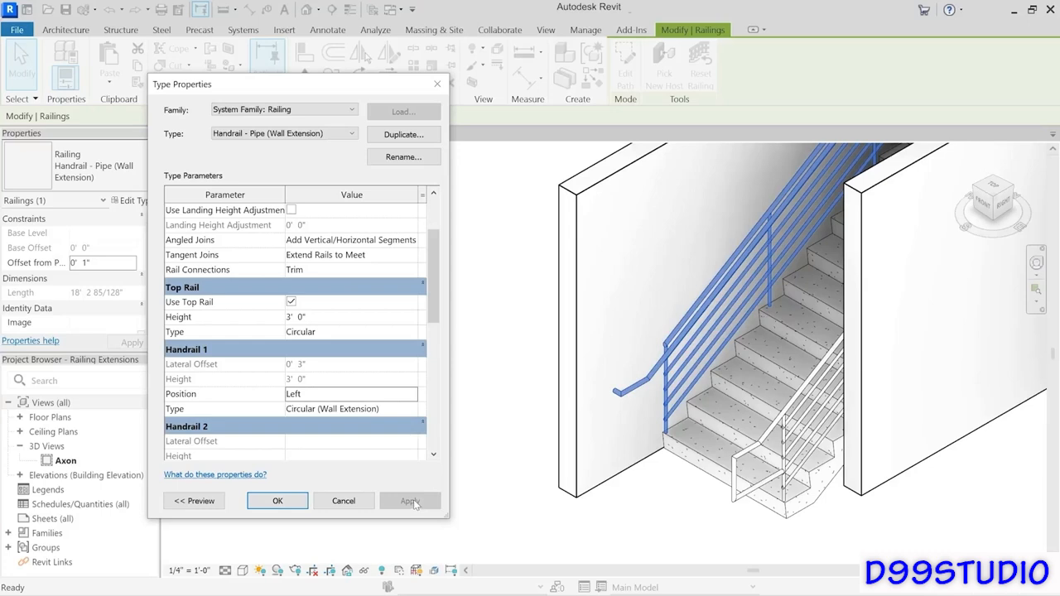
click(416, 400)
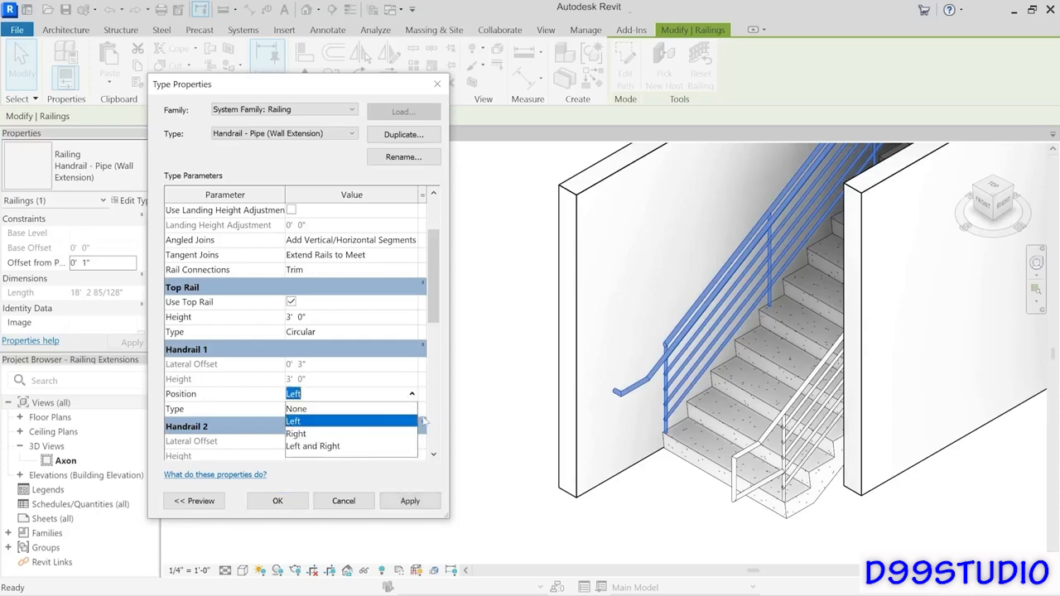
click(280, 502)
click(290, 505)
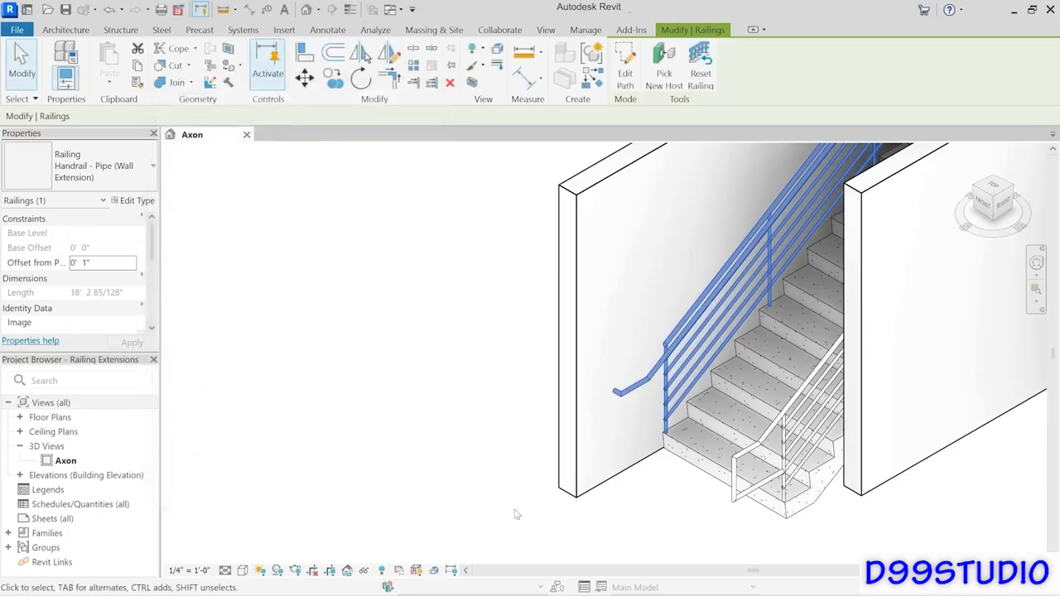
click(647, 516)
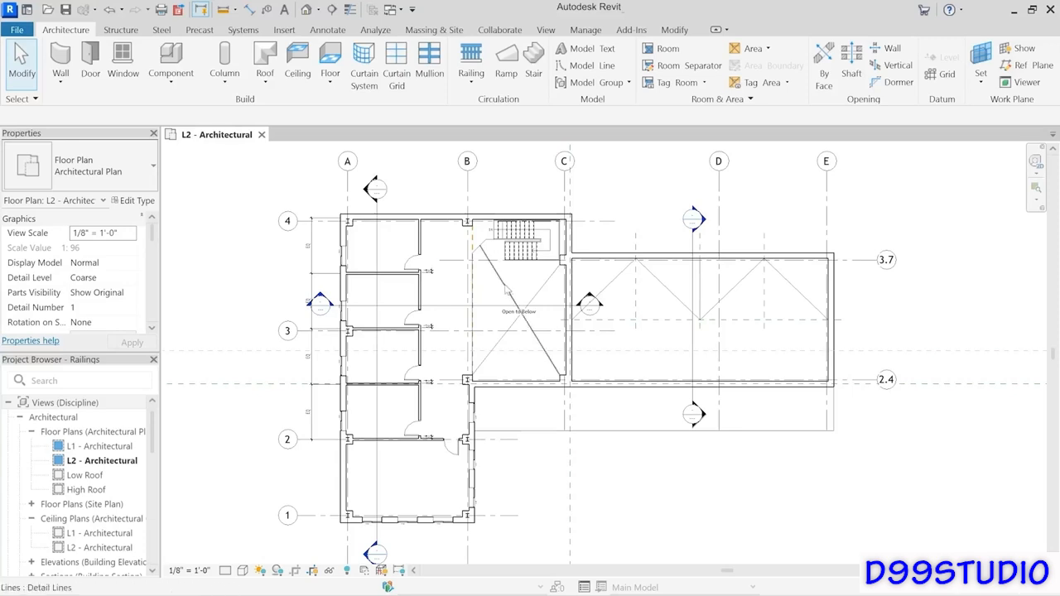
- Start a sketched-path railing on the L2 plan and pick the floor edges from the stair along the Open to Below area with a 2" offset
scroll(488, 283, up, 4)
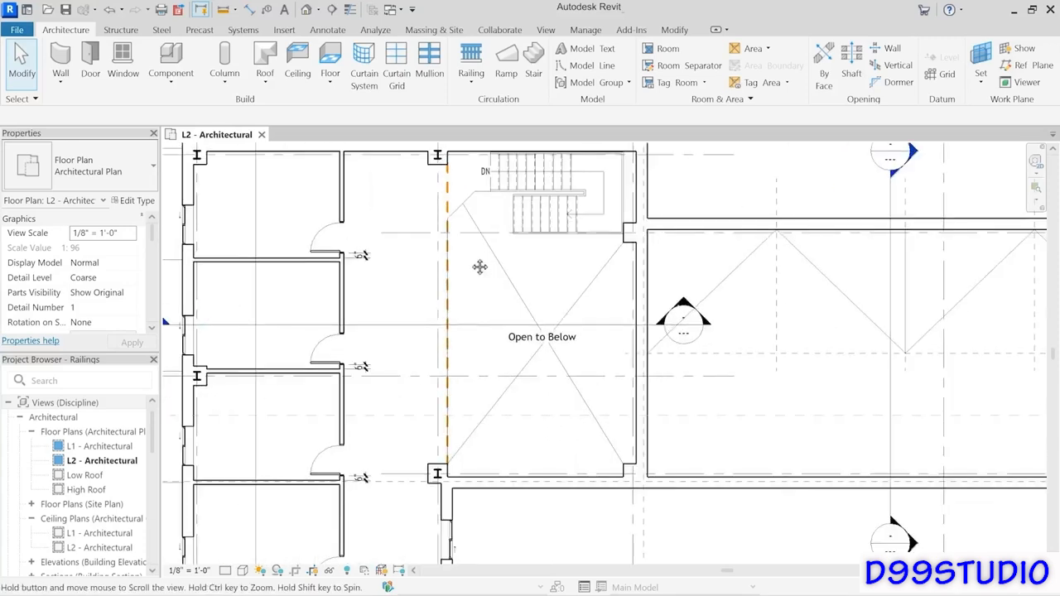
scroll(475, 298, up, 2)
middle_drag(476, 313, 487, 304)
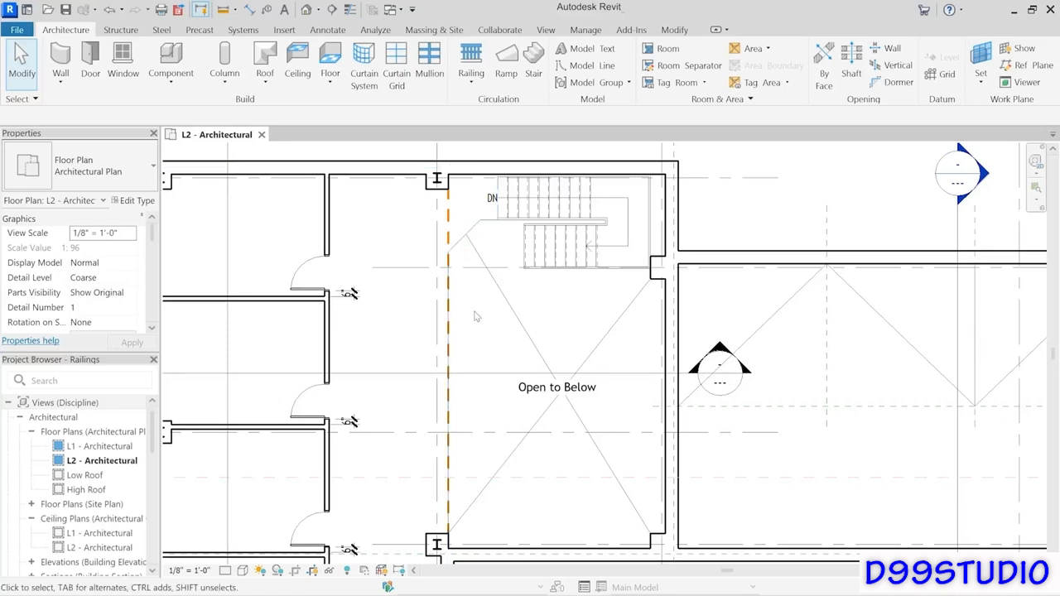
click(476, 78)
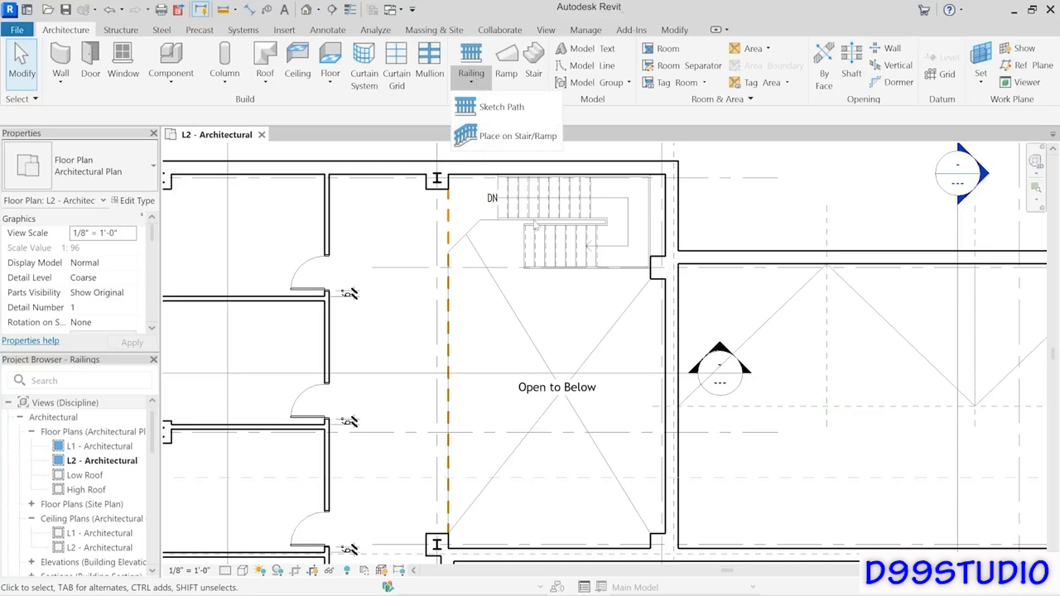
click(492, 110)
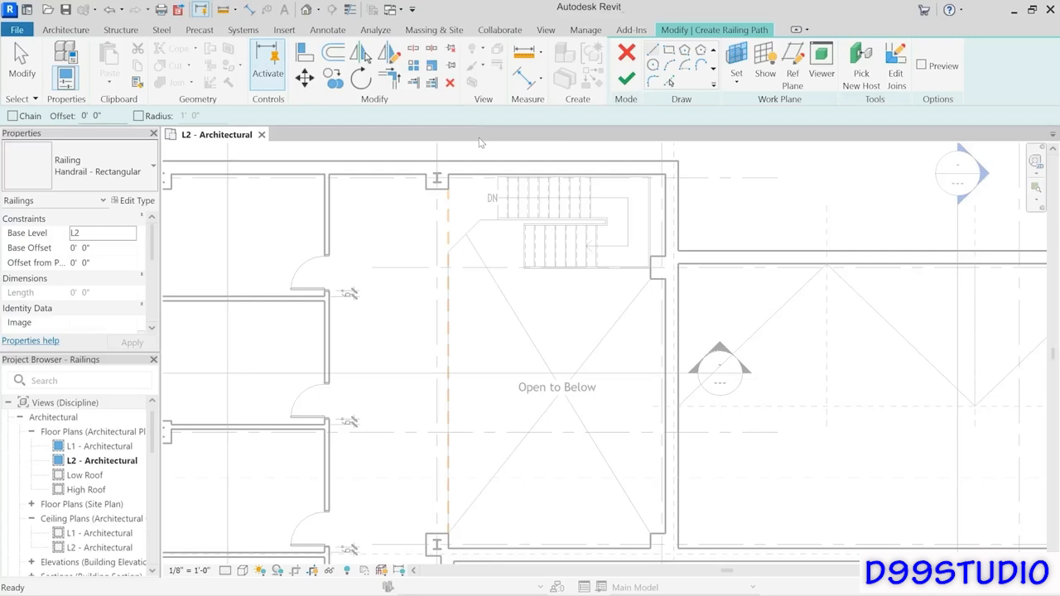
click(669, 81)
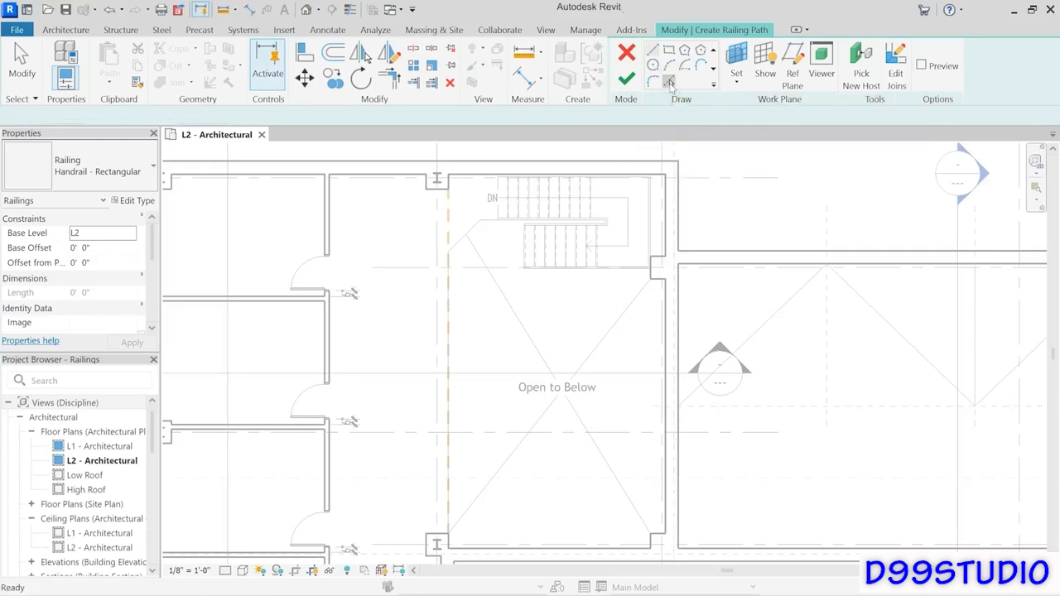
click(670, 81)
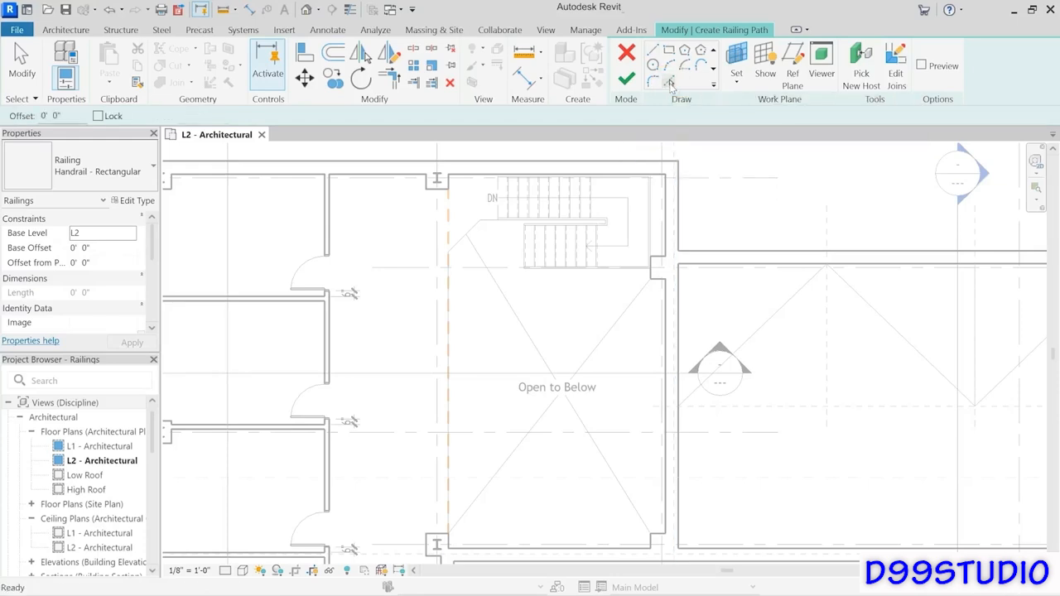
click(476, 234)
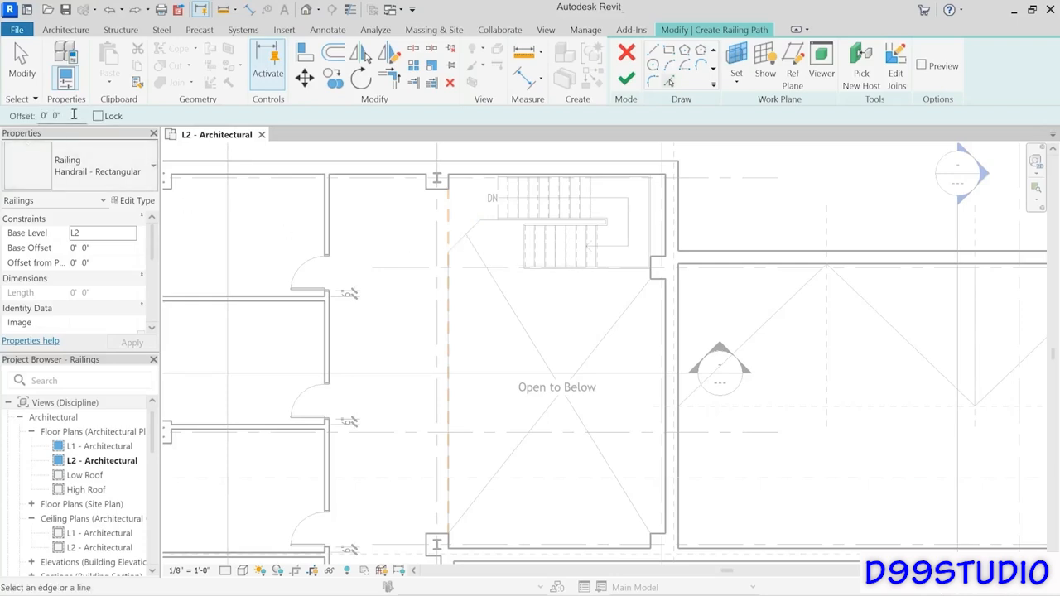
click(50, 116)
text(2")
key(Return)
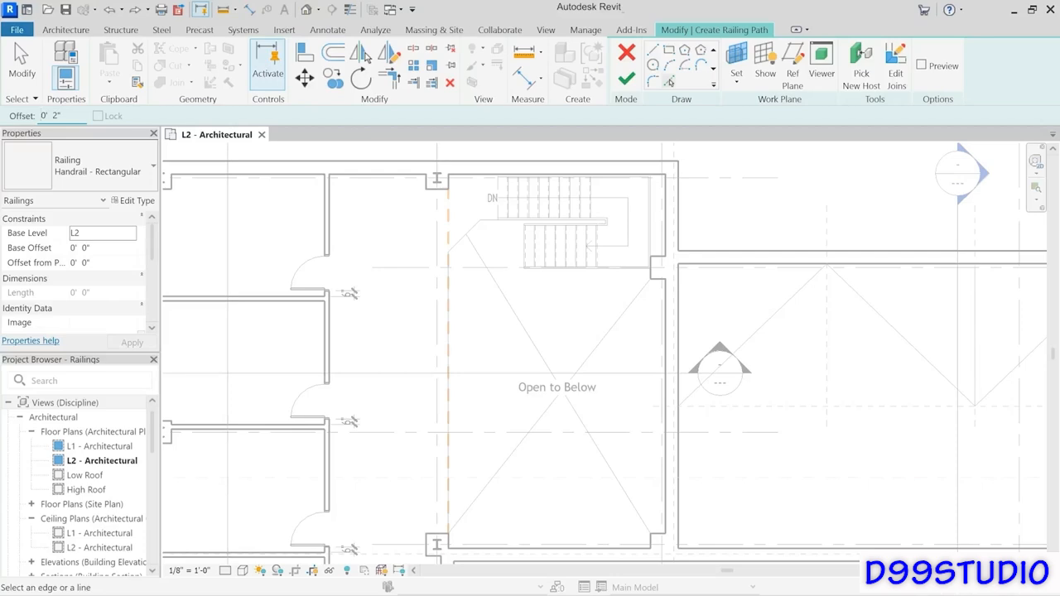
click(477, 220)
click(498, 218)
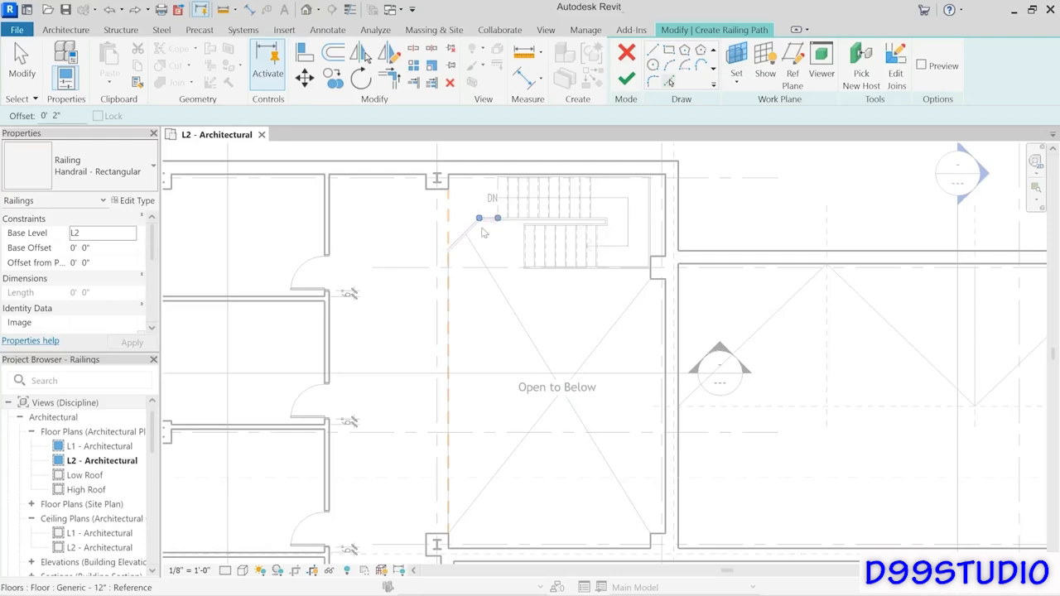
click(450, 261)
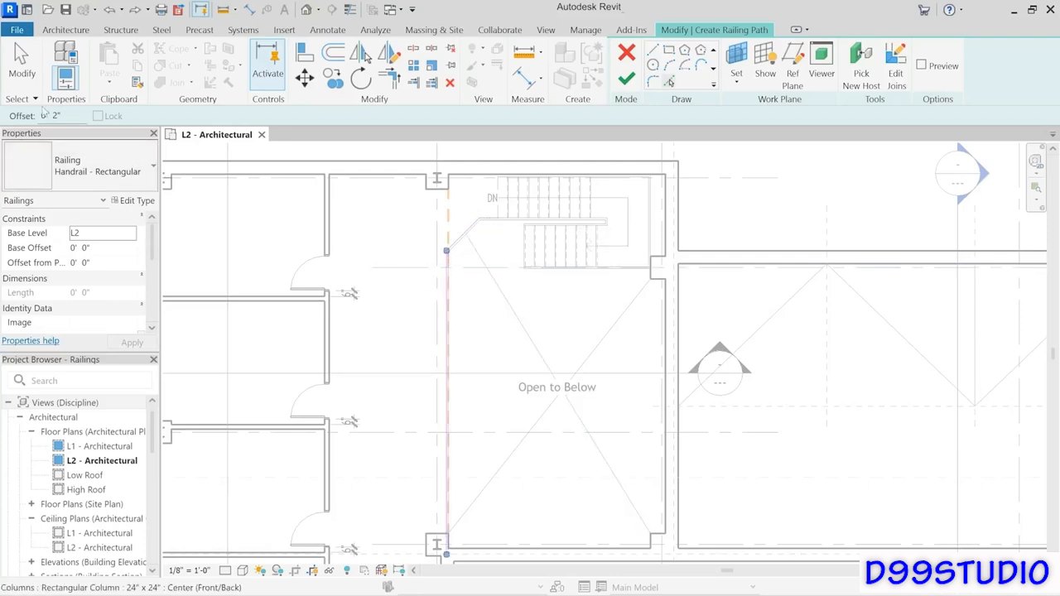
- Shorten the long vertical railing path line to about 24' 8" so it ends just short of the column at its lower end
click(22, 66)
scroll(458, 245, up, 2)
scroll(458, 245, up, 2)
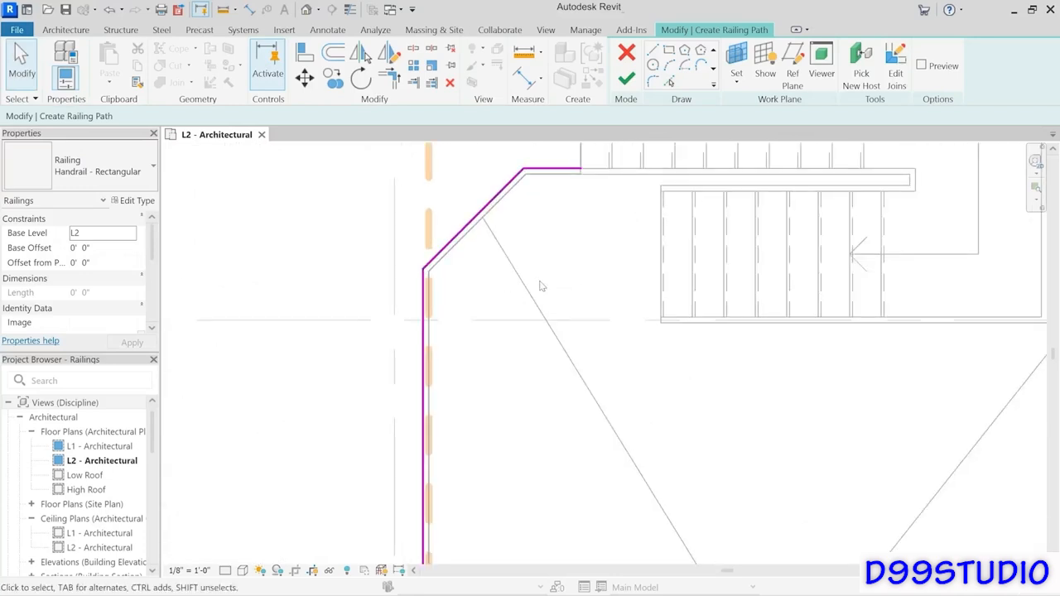
scroll(537, 292, down, 2)
middle_drag(532, 406, 502, 213)
middle_drag(490, 430, 468, 204)
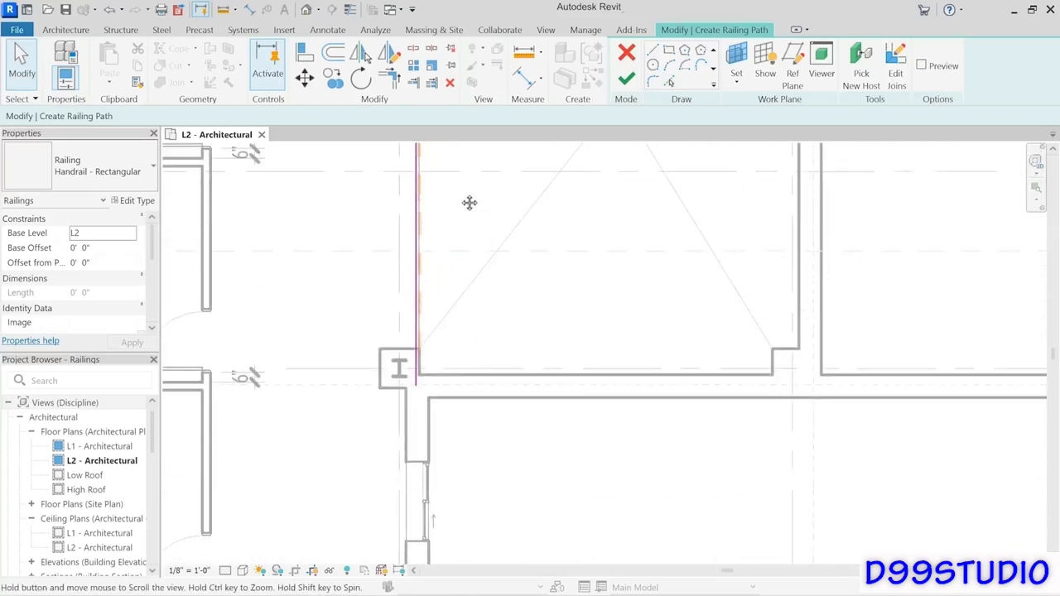
scroll(407, 278, up, 1)
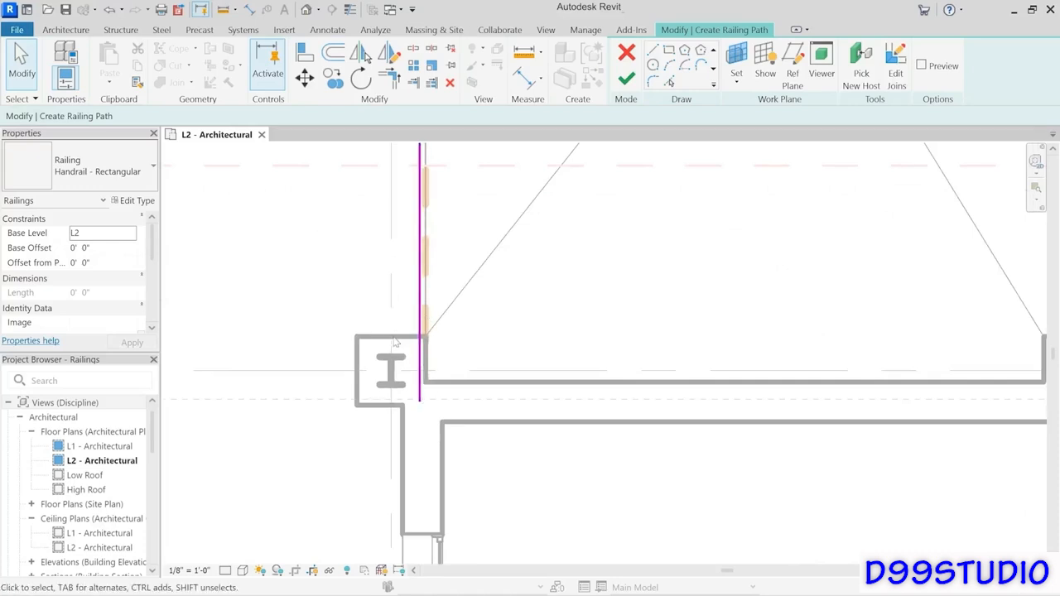
click(420, 303)
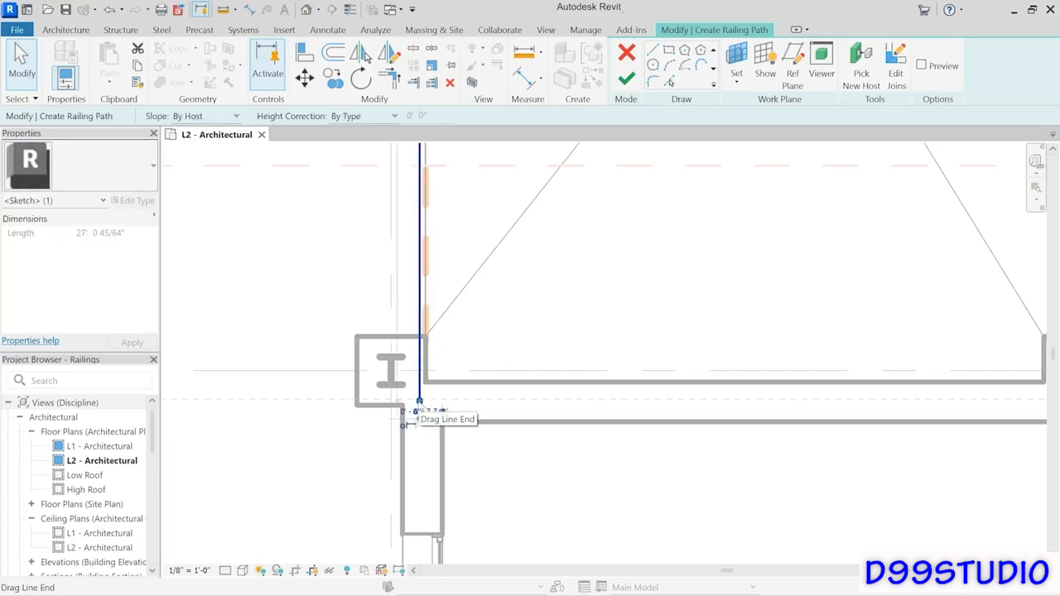
drag(419, 401, 419, 319)
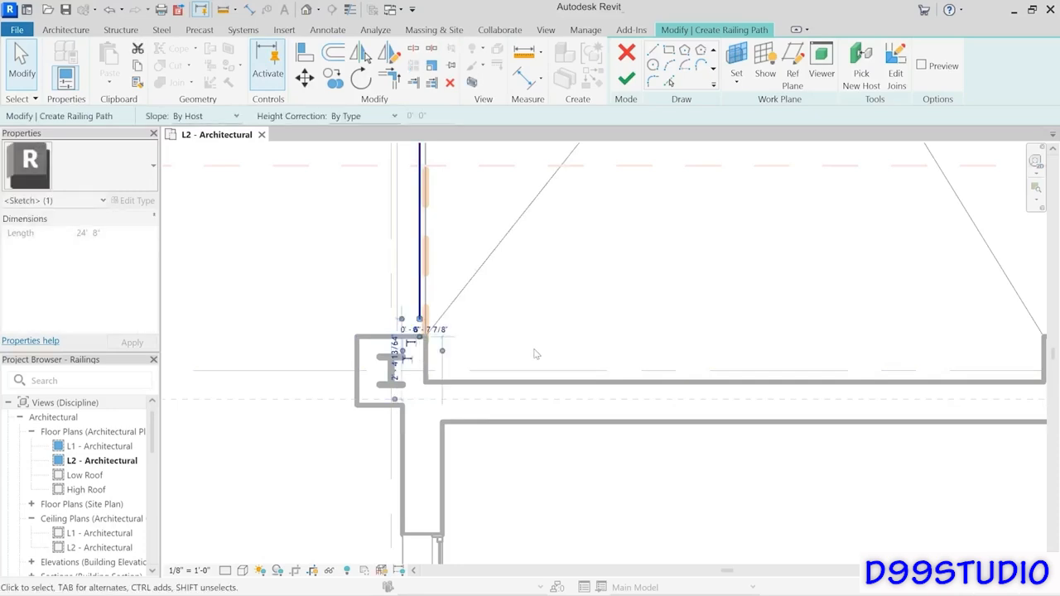
- Measure the path line's end gap from the column's near face and set that distance to 4"
scroll(480, 329, up, 4)
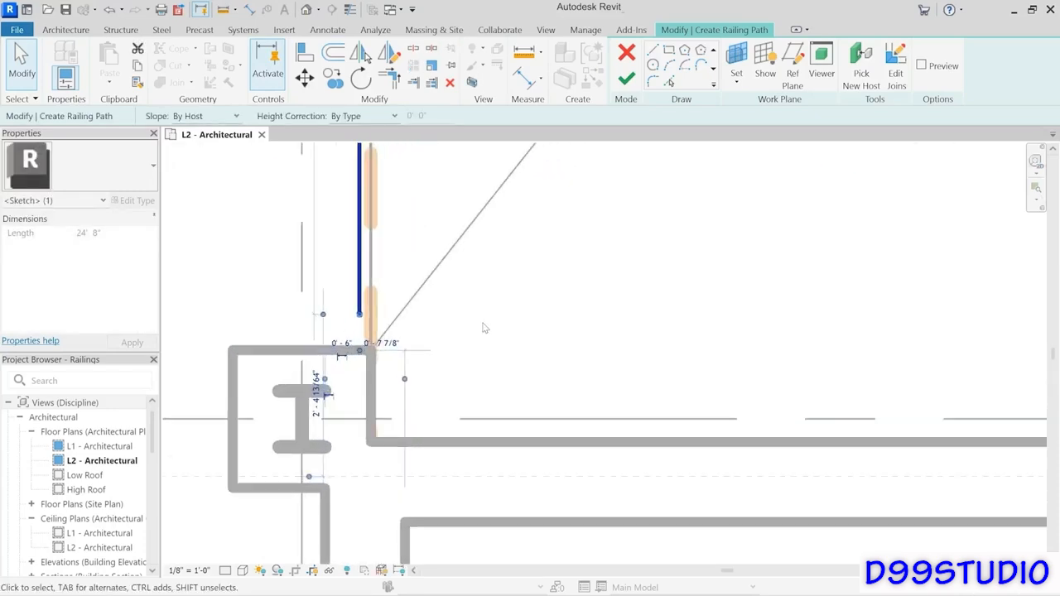
middle_drag(529, 331, 626, 323)
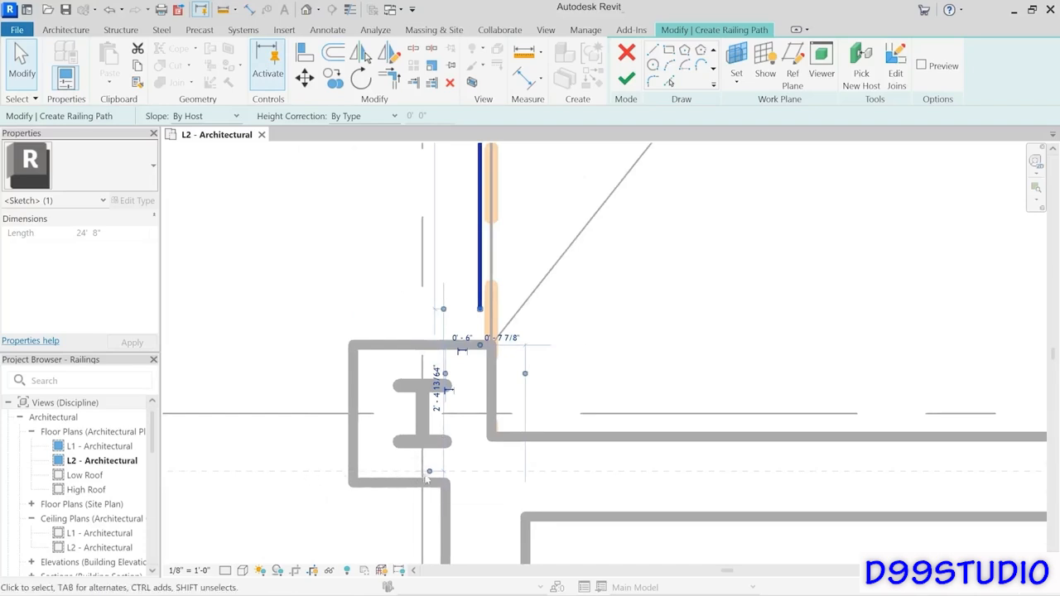
click(377, 350)
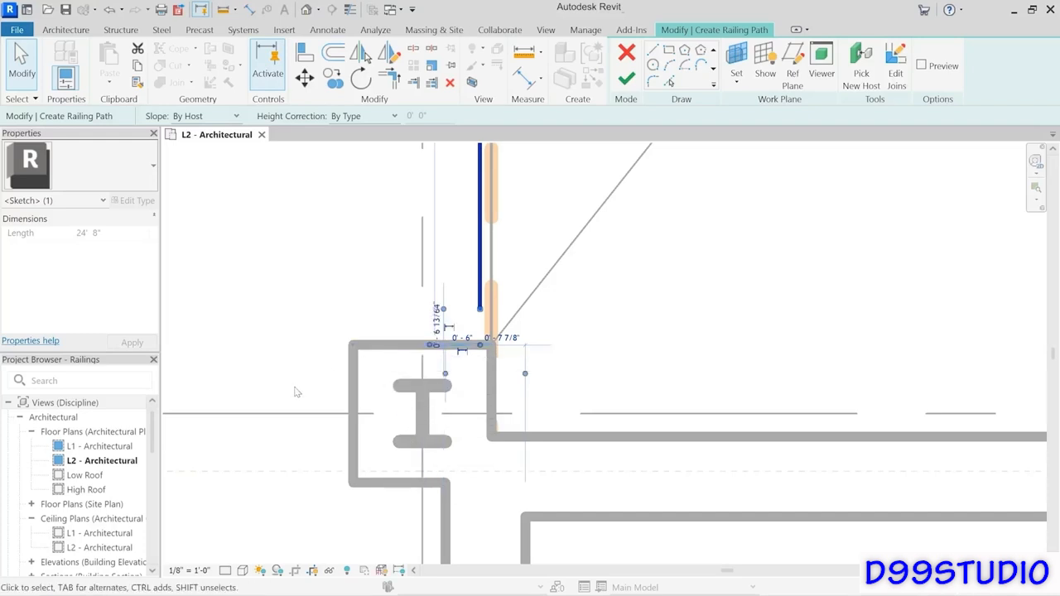
click(437, 318)
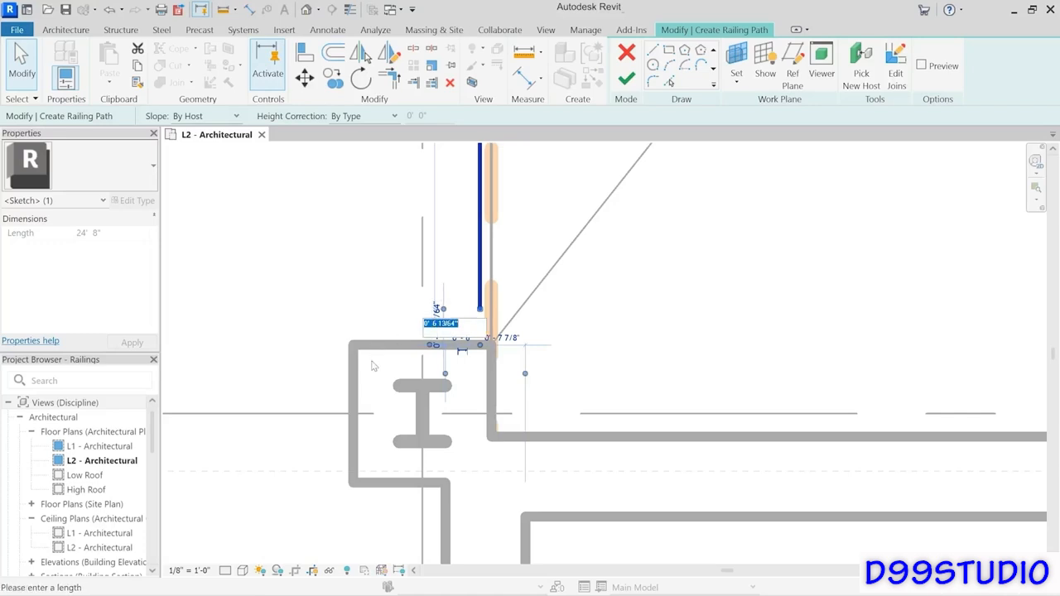
text(4)
key(Return)
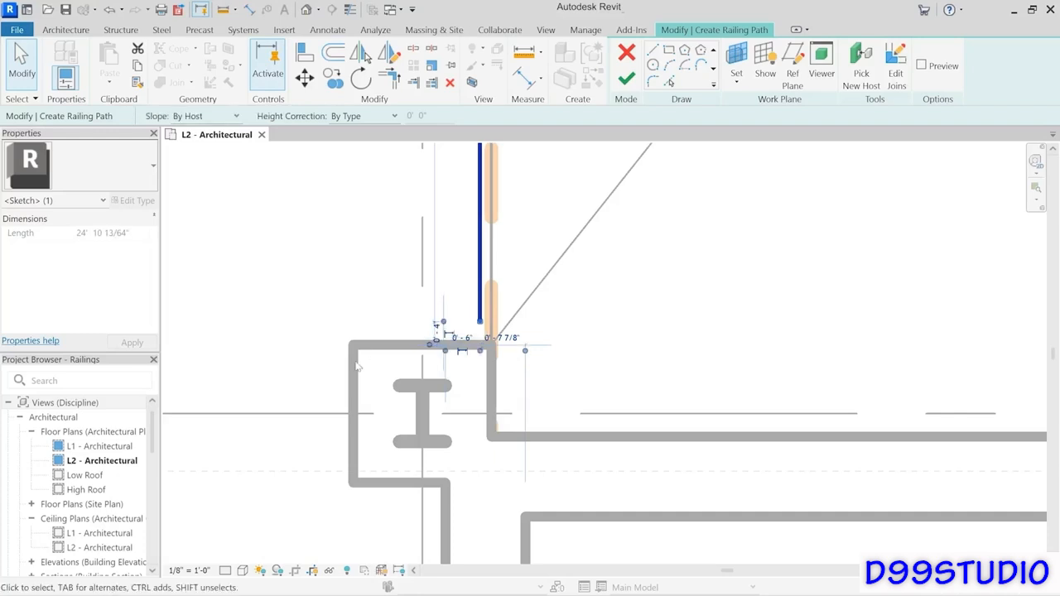
- Deselect the path line and finish the railing sketch along the edge of the Open to Below area
scroll(587, 286, down, 5)
middle_drag(651, 232, 461, 407)
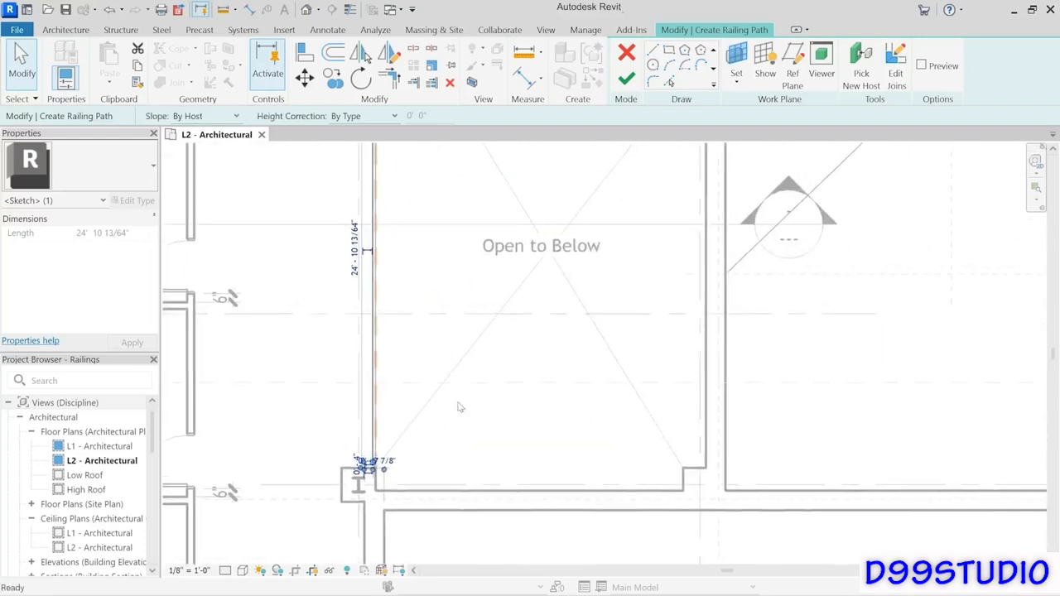
scroll(449, 343, down, 3)
middle_drag(454, 319, 433, 417)
click(402, 310)
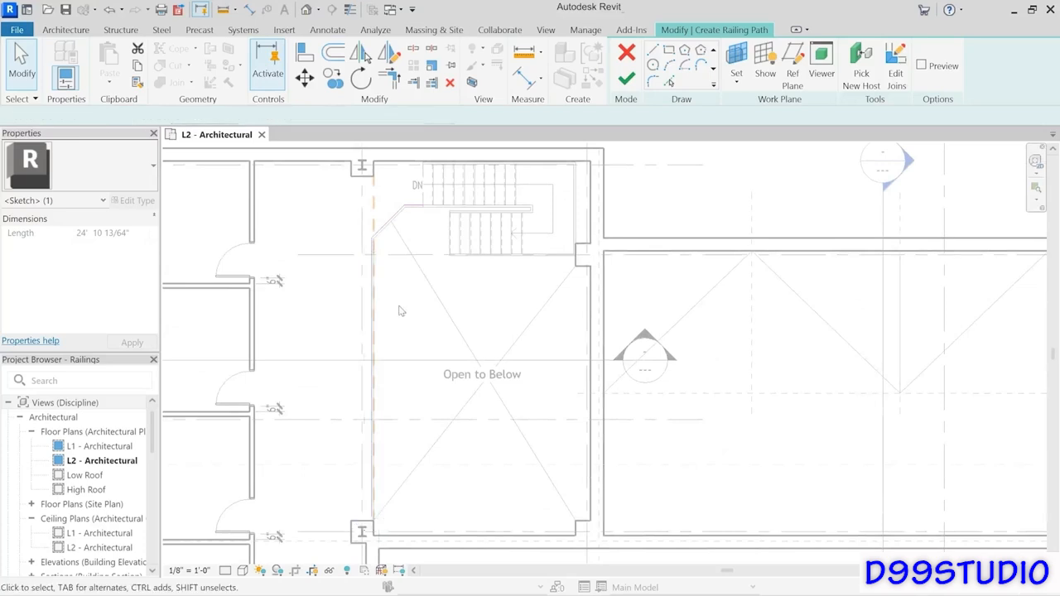
click(626, 78)
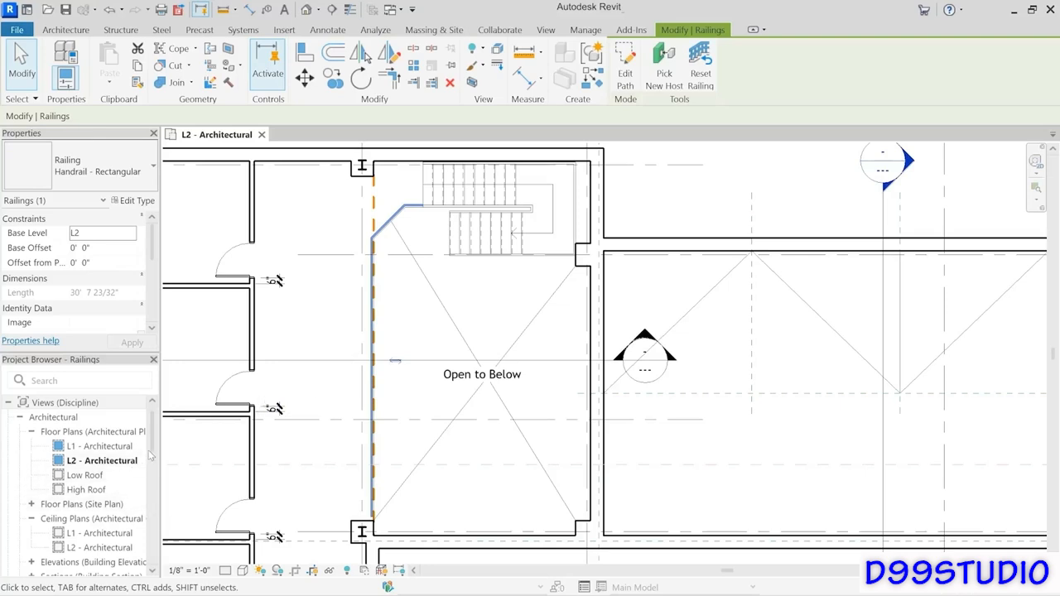
- Open the 3D Stair view and examine the new level 2 railing along the floor opening up to the stair
drag(152, 451, 154, 489)
click(81, 506)
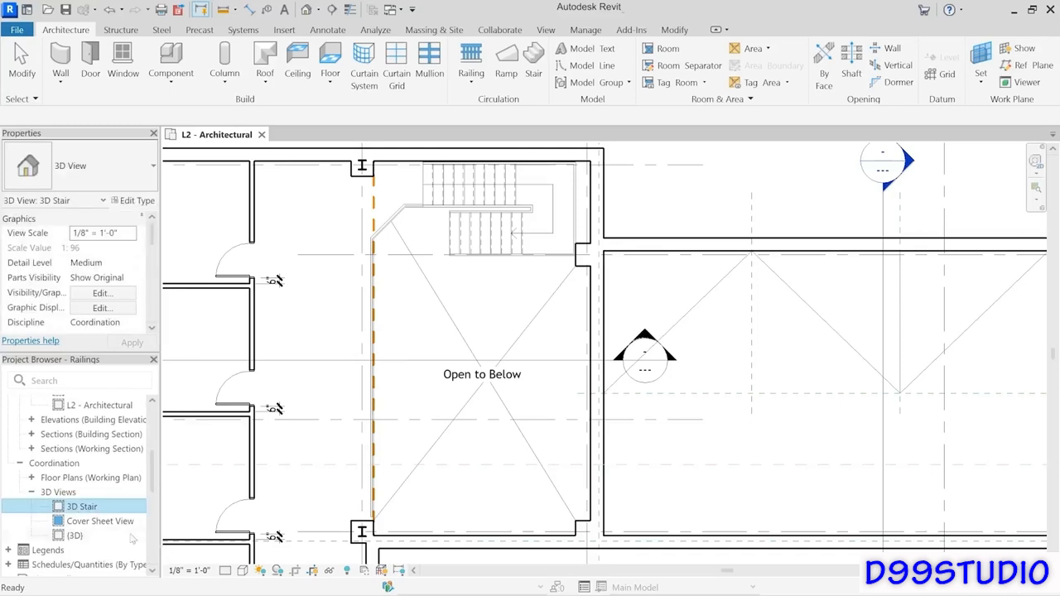
double_click(74, 508)
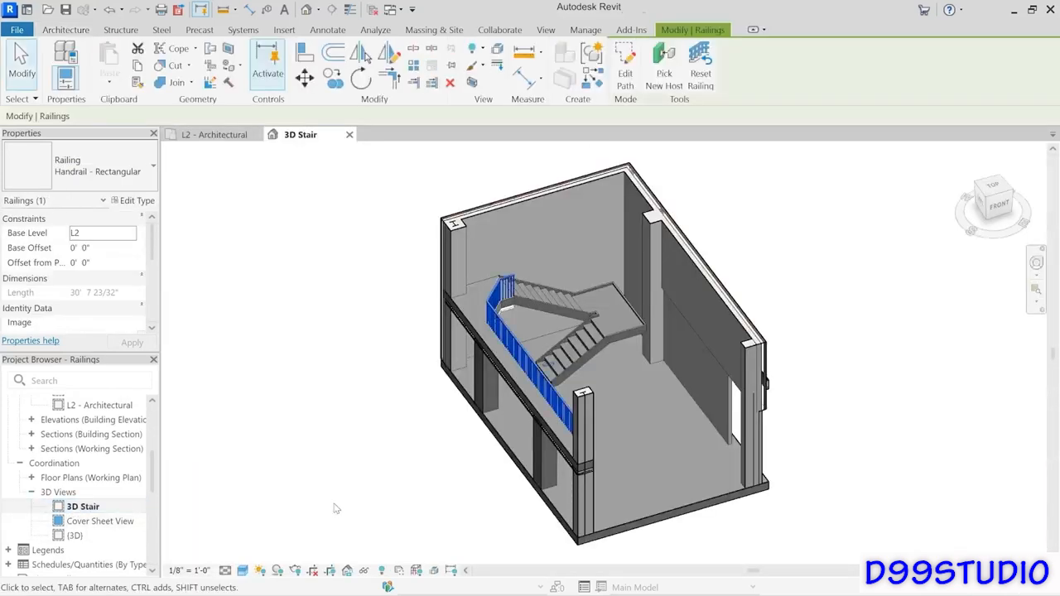
scroll(606, 378, up, 5)
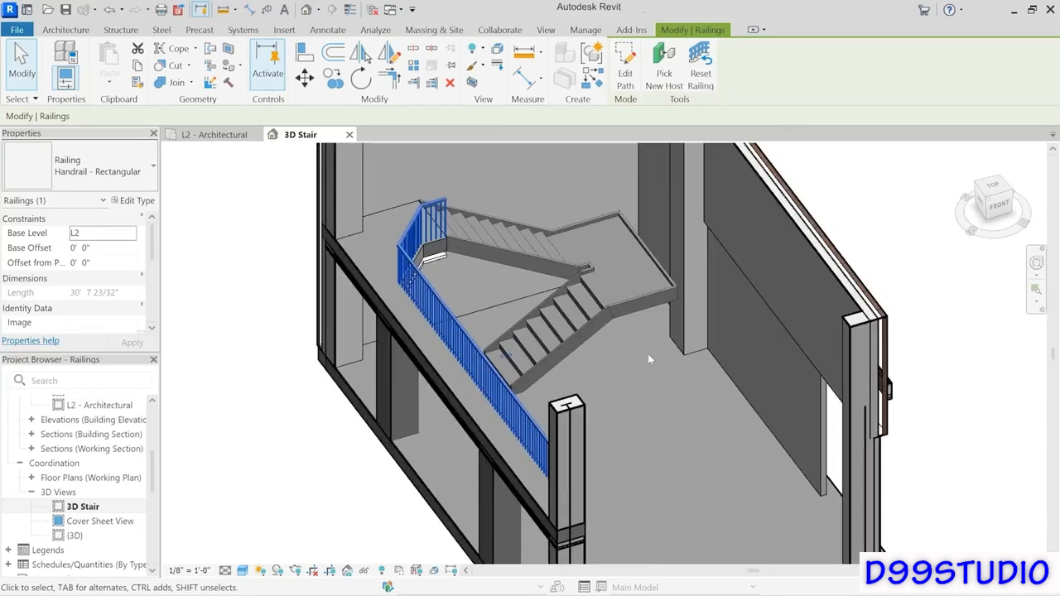
shift+middle_drag(662, 355, 506, 439)
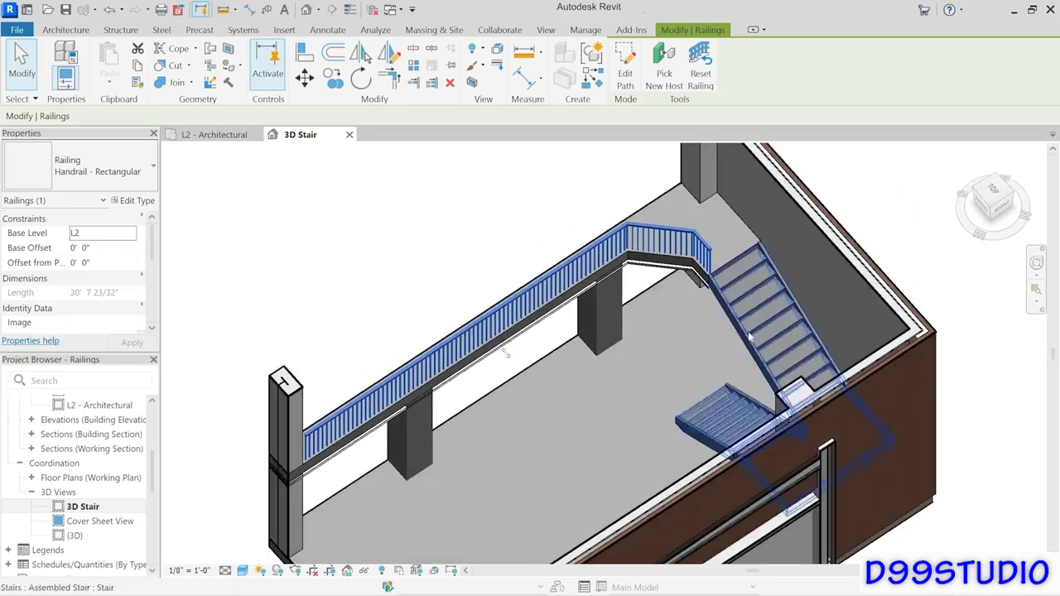
scroll(661, 315, up, 1)
middle_drag(667, 322, 771, 301)
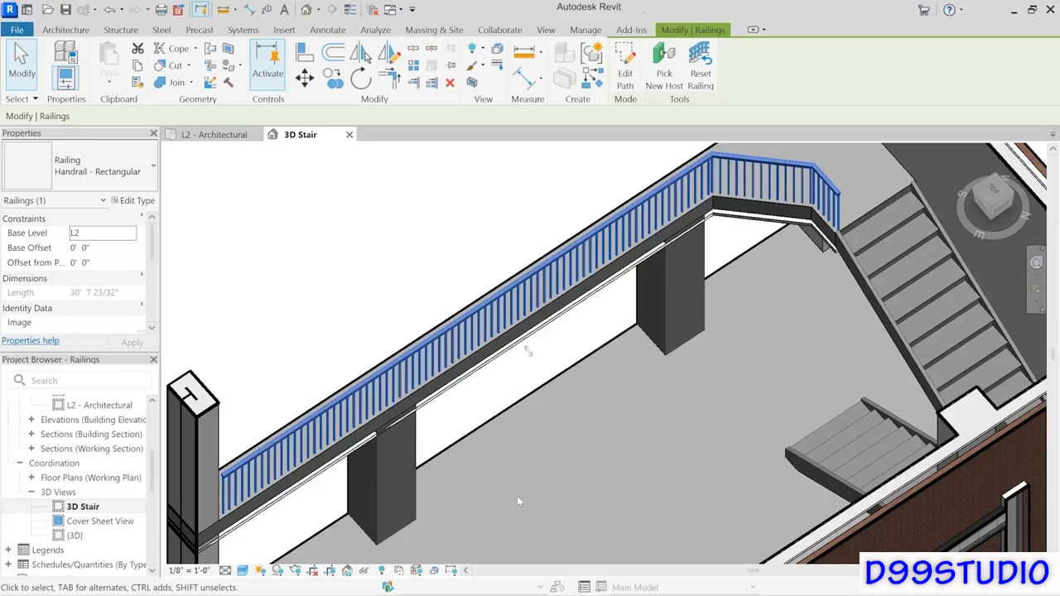
- Try the IBC-Pipe-Plate Stringer (Extension Top and Bottom) type on the level 2 railing, and settle on IBC-Pipe-Plate Stringer (No Extension)
click(133, 182)
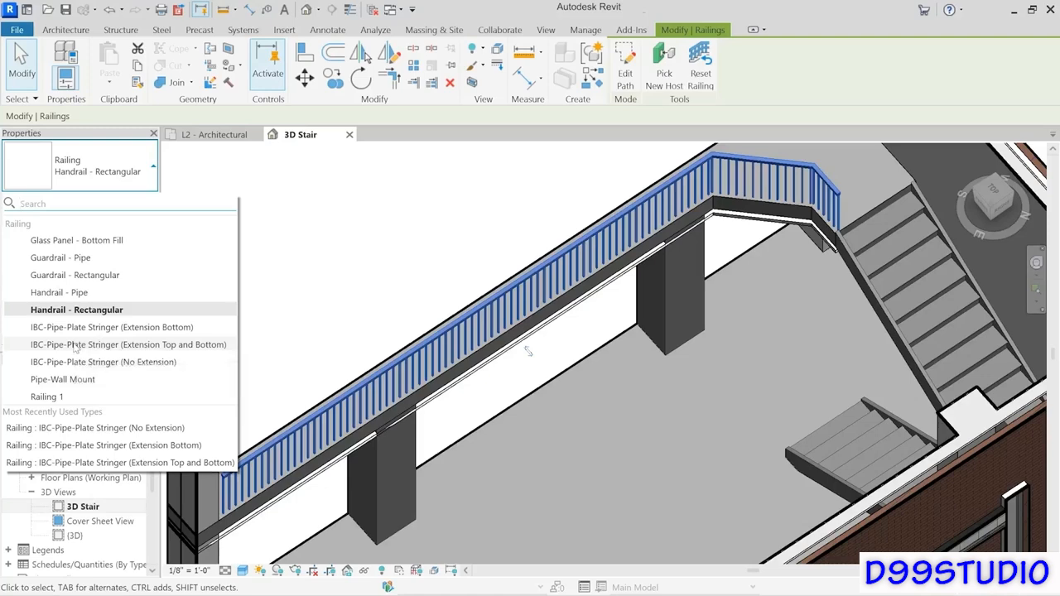
click(76, 346)
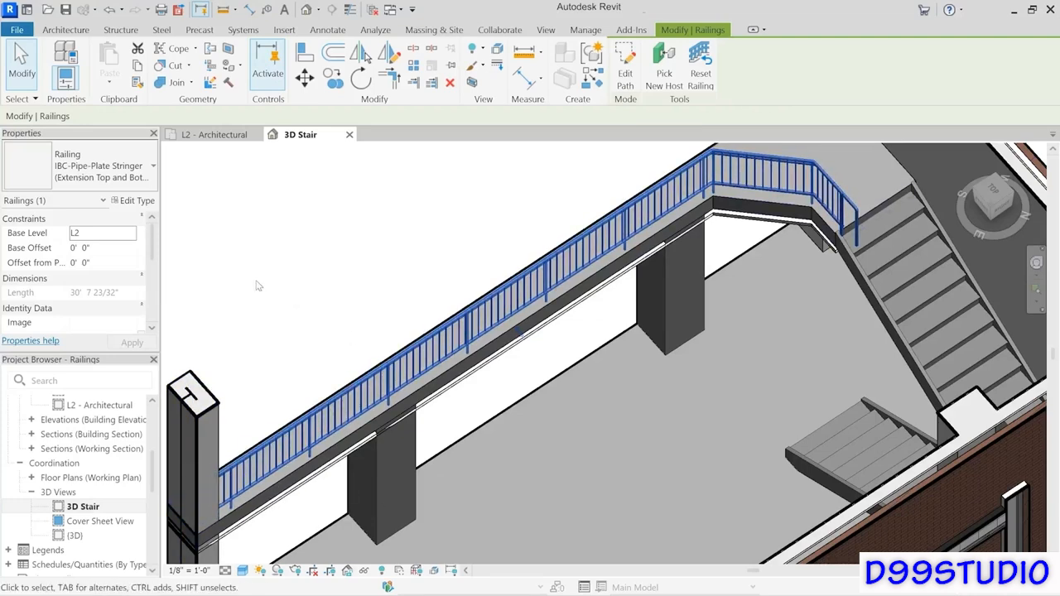
click(118, 179)
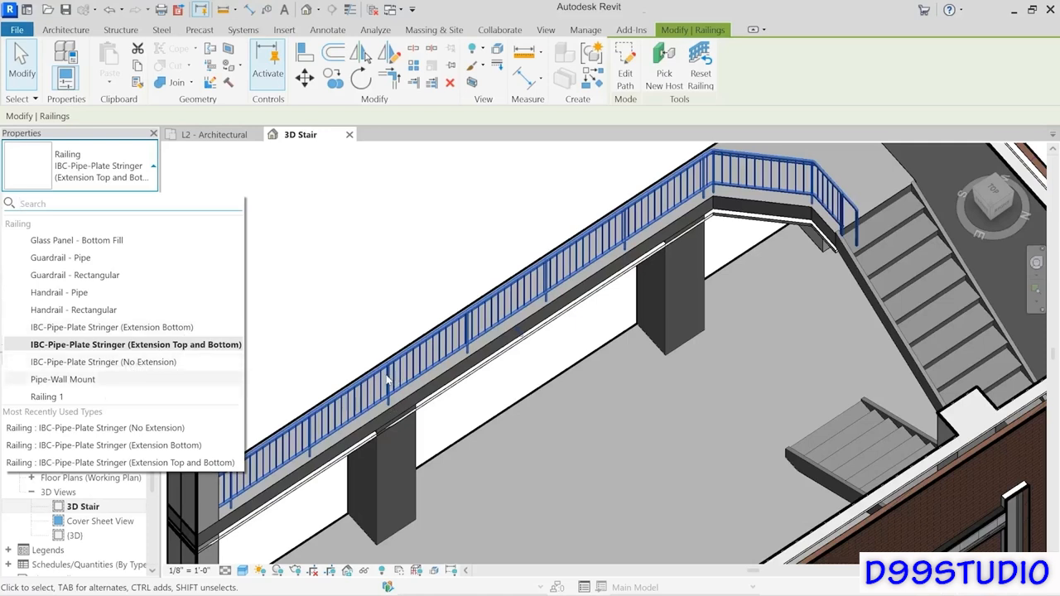
click(129, 362)
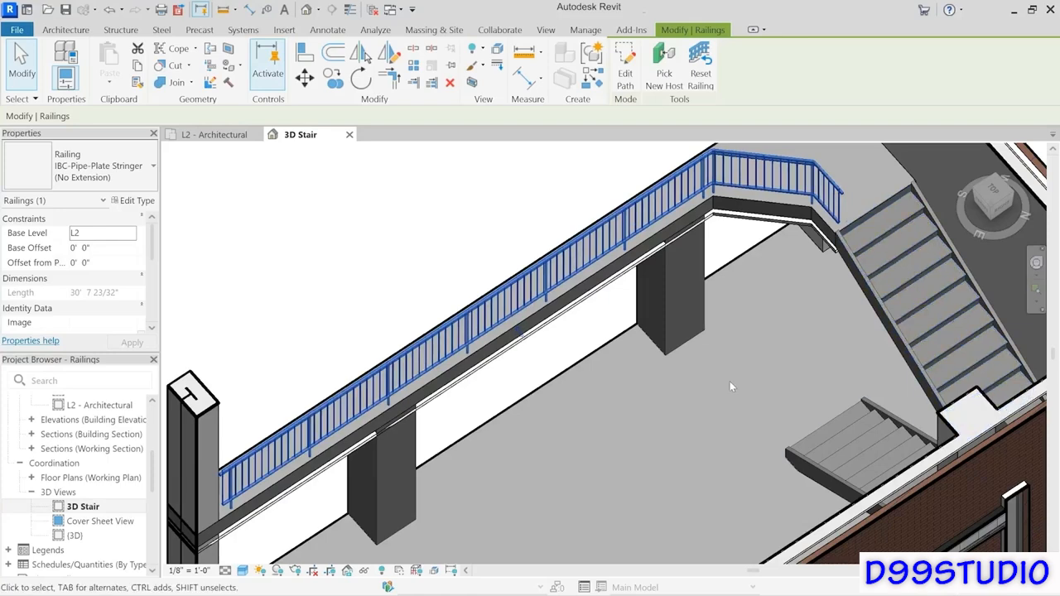
- Place Handrail - Rectangular railings on the stair, positioned on the stringers
middle_drag(749, 355, 636, 398)
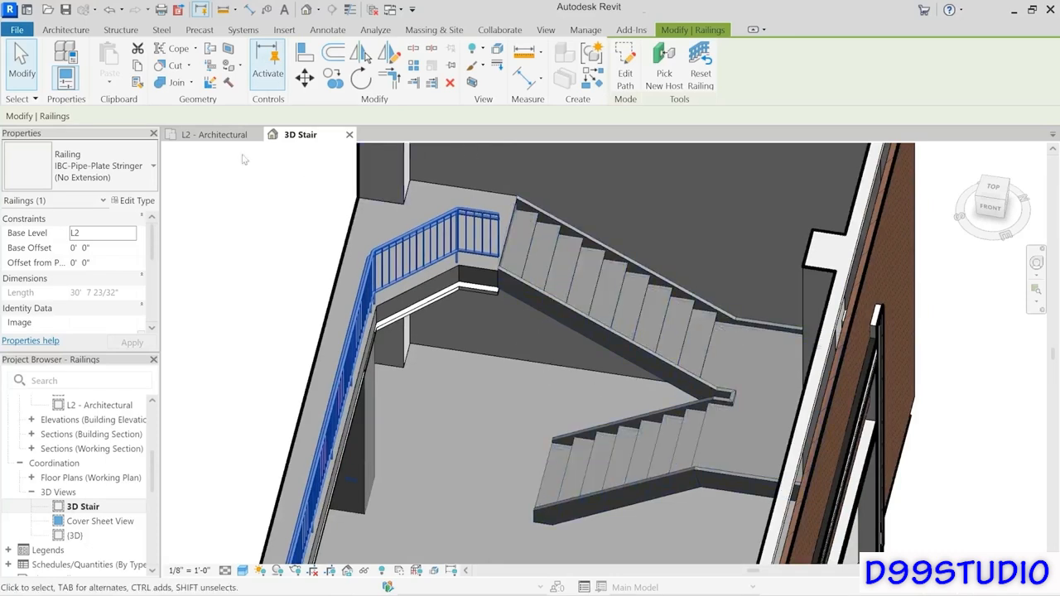
click(70, 29)
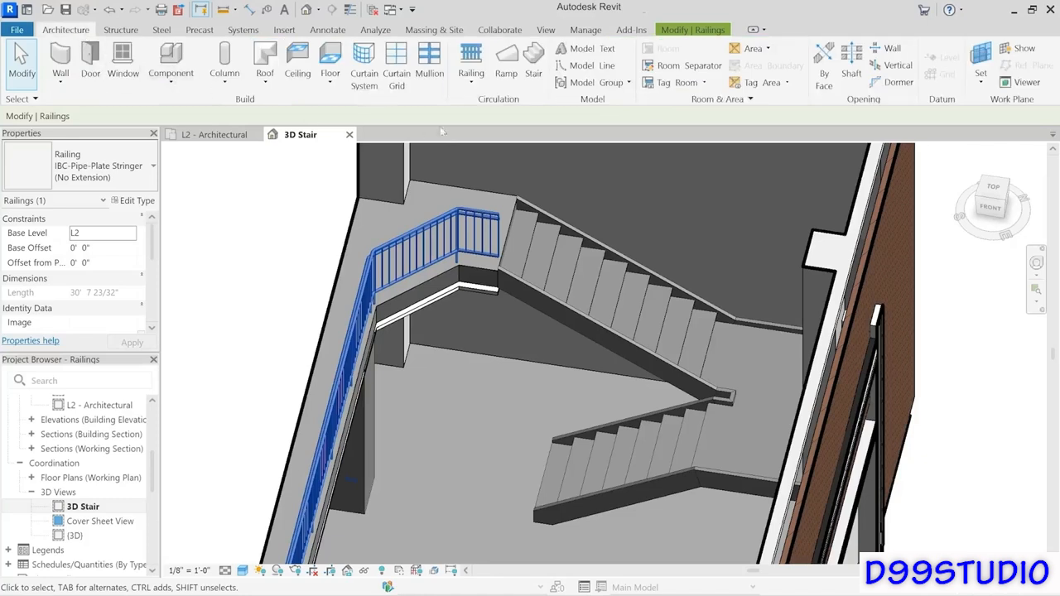
click(474, 81)
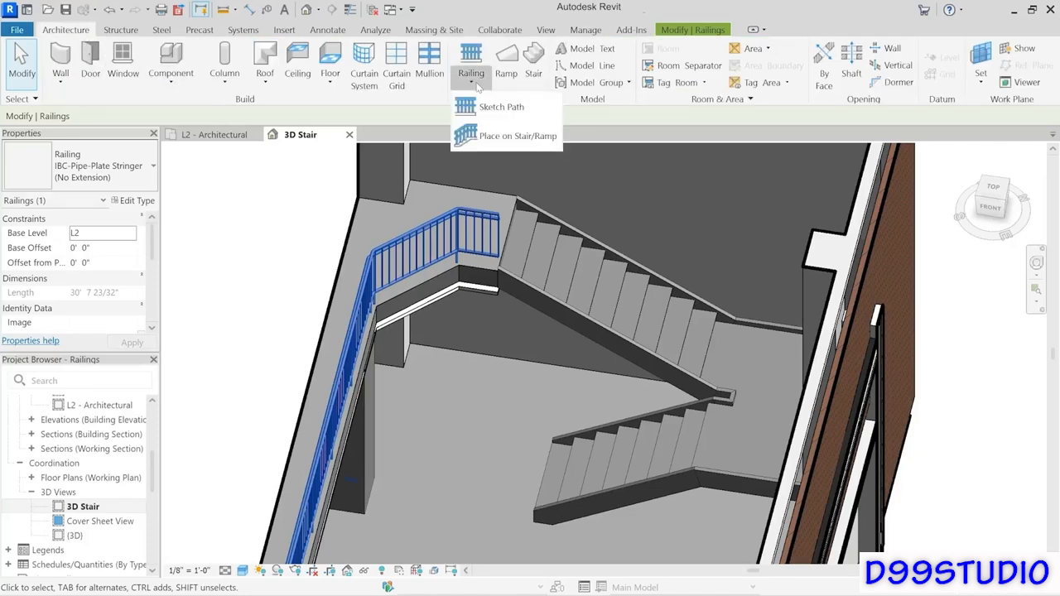
click(511, 138)
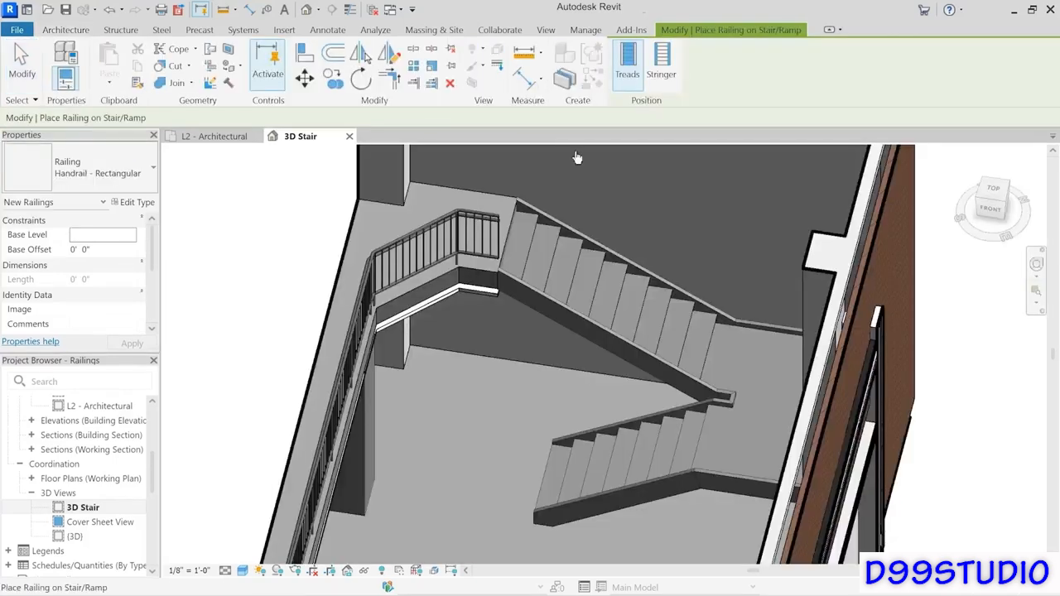
click(627, 347)
click(661, 62)
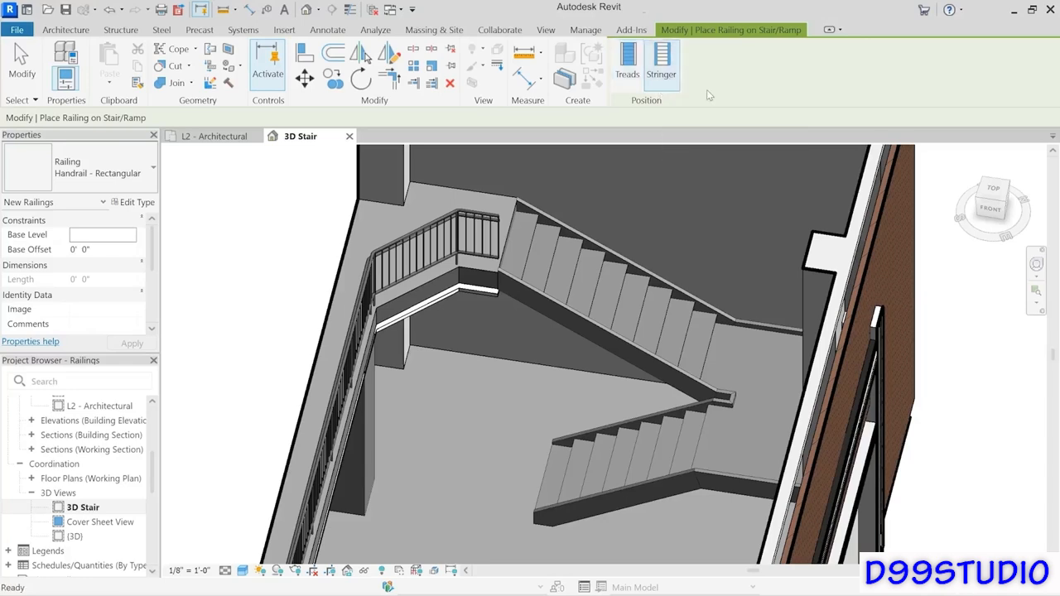
click(628, 344)
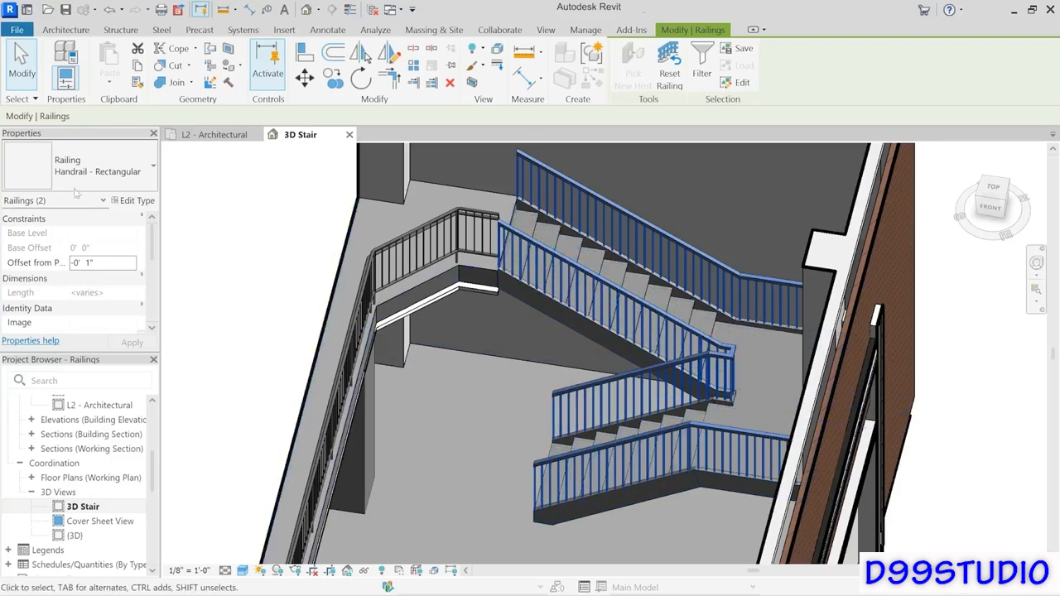
click(23, 81)
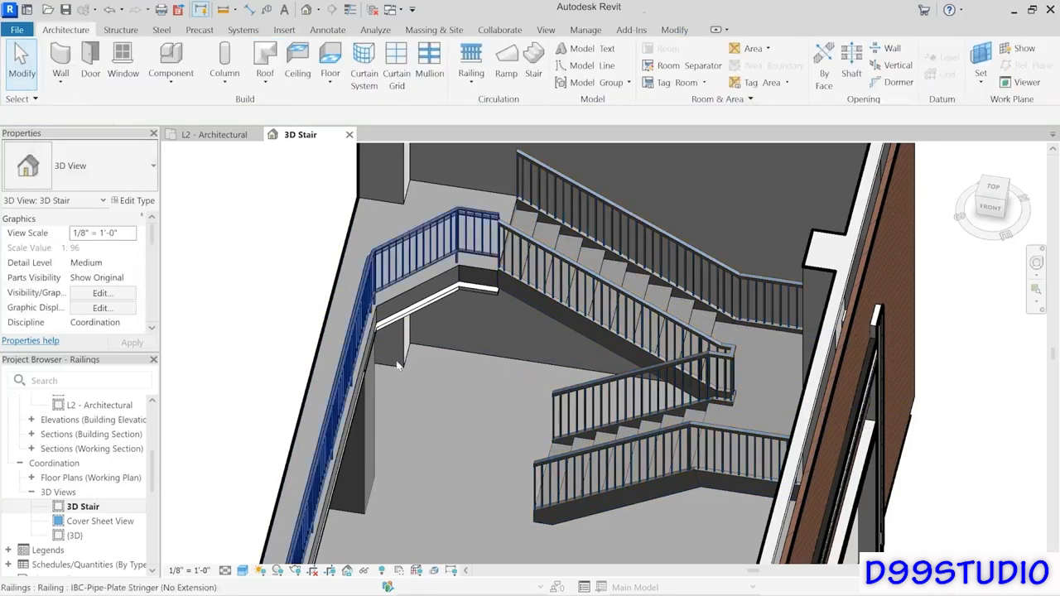
- Change the stair's inner railing to the IBC-Pipe-Plate Stringer (Extension Bottom) type
click(716, 369)
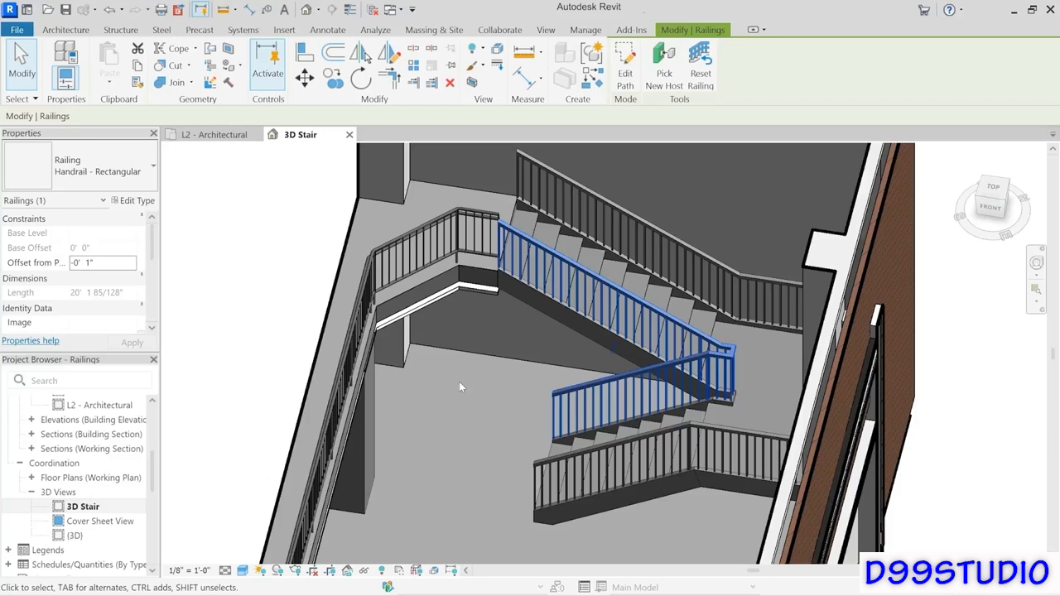
click(98, 174)
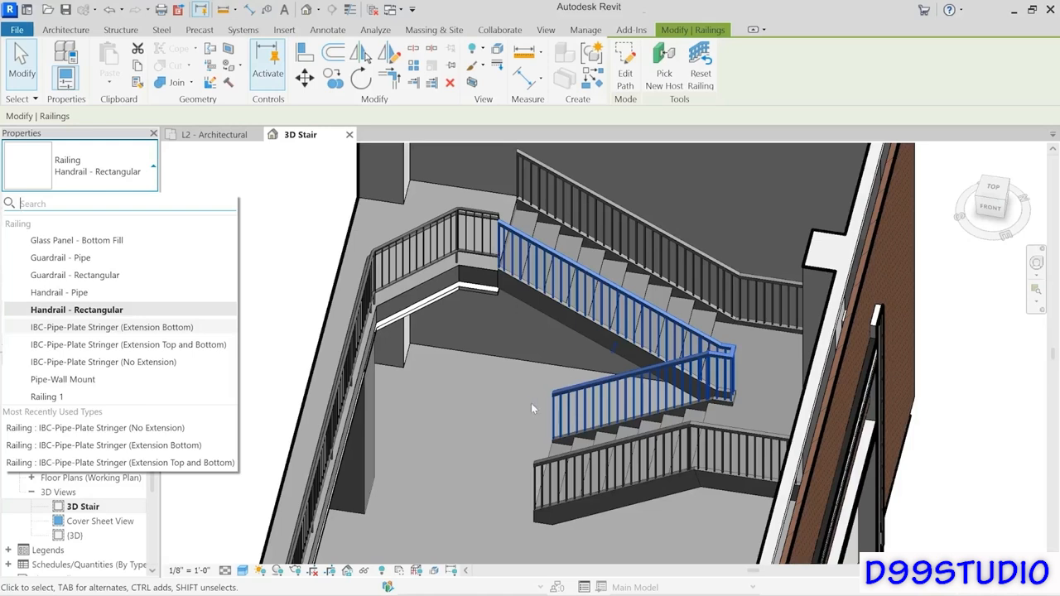
click(90, 328)
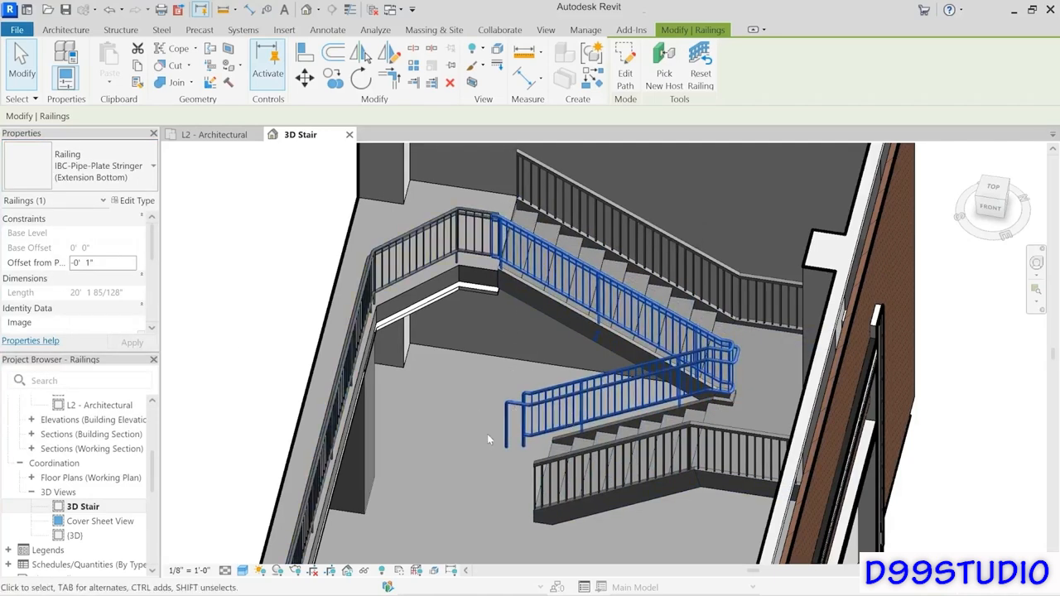
- Change the stair's outer railing to the IBC-Pipe-Plate Stringer (Extension Top and Bottom) type
click(554, 179)
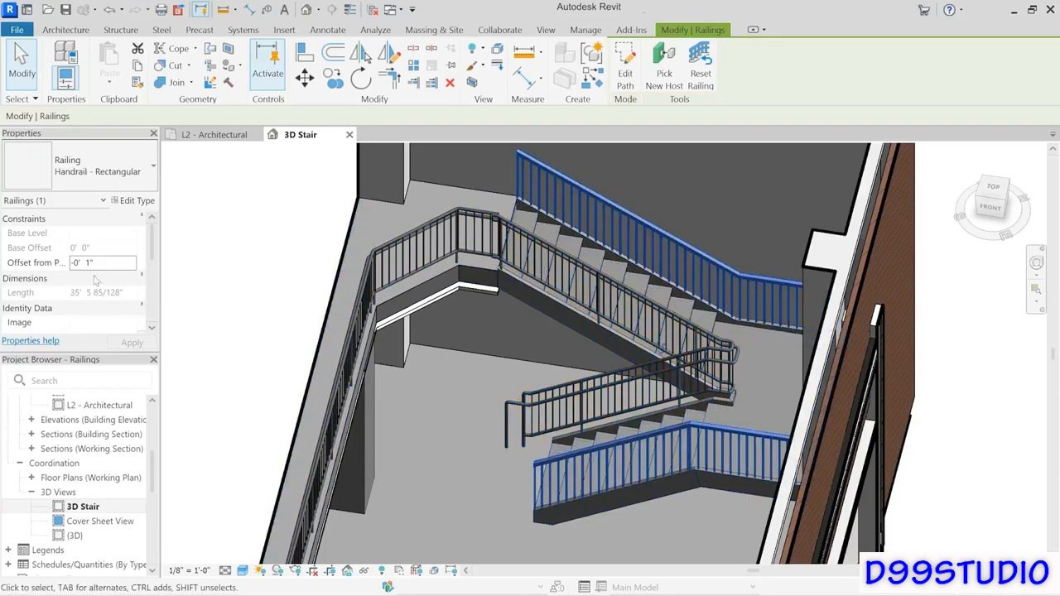
click(98, 169)
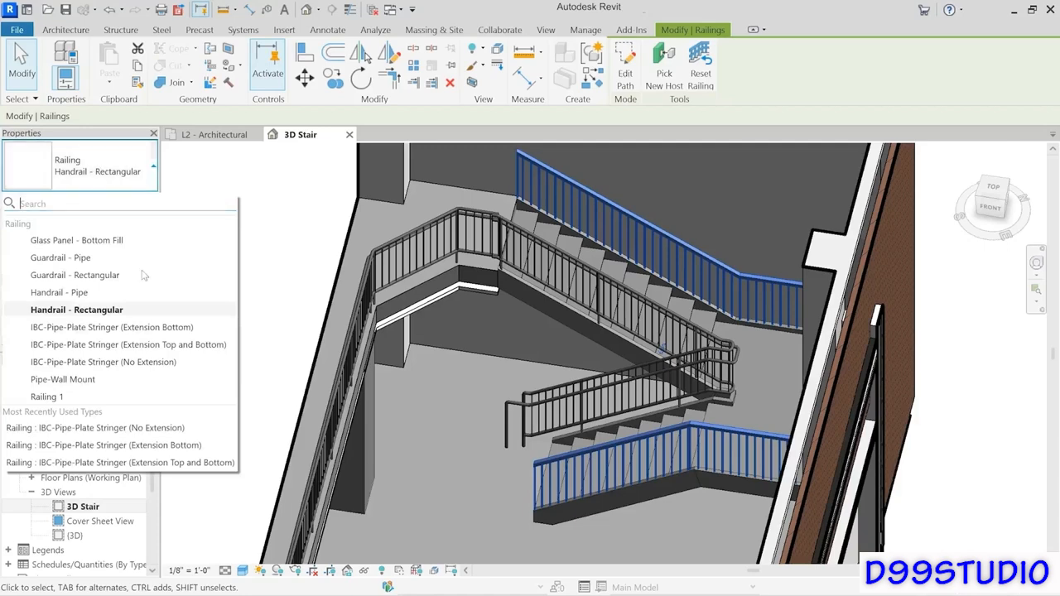
click(144, 348)
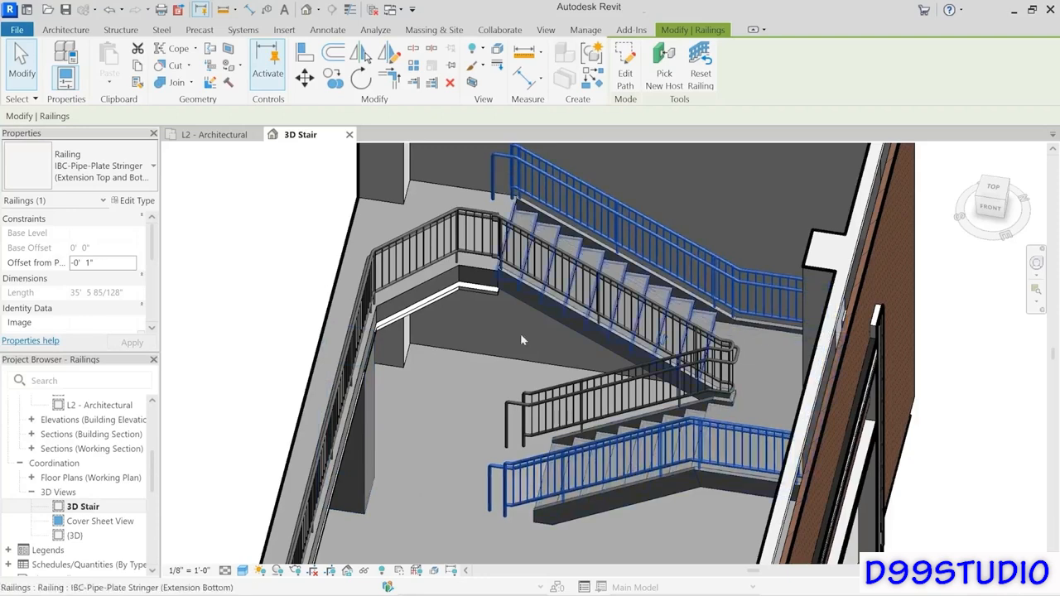
- Edit the level 2 railing's path in the L2 - Architectural plan and move its short horizontal line 1" toward the floor edge
click(213, 134)
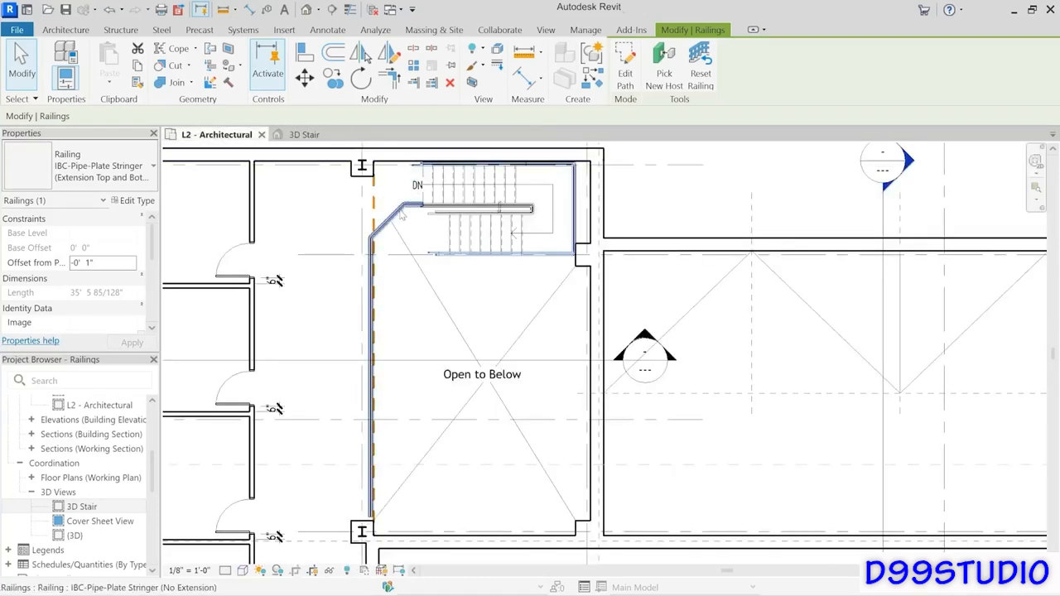
scroll(409, 207, up, 4)
scroll(446, 213, up, 5)
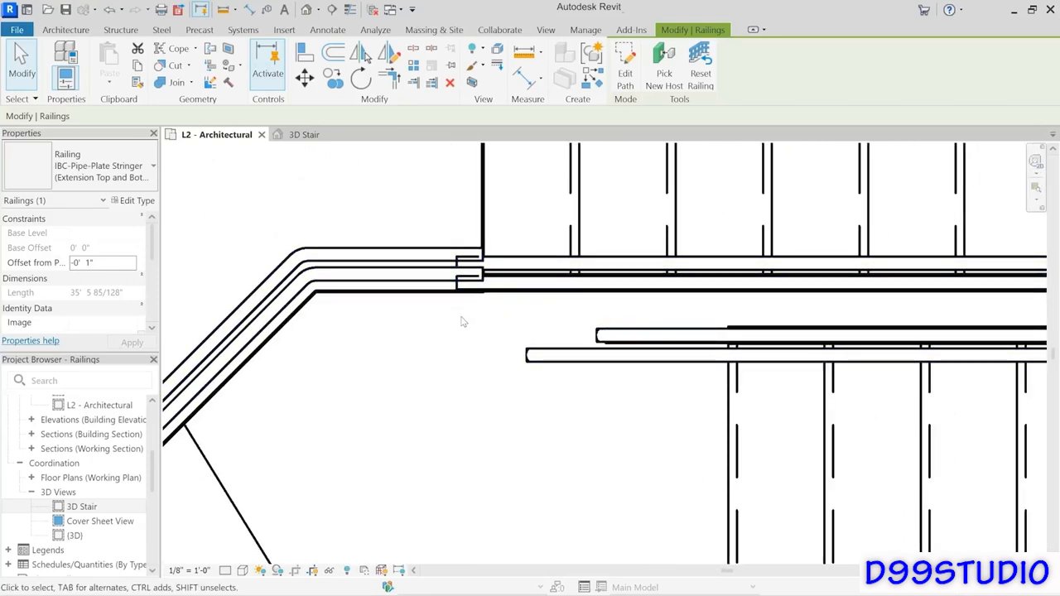
click(400, 375)
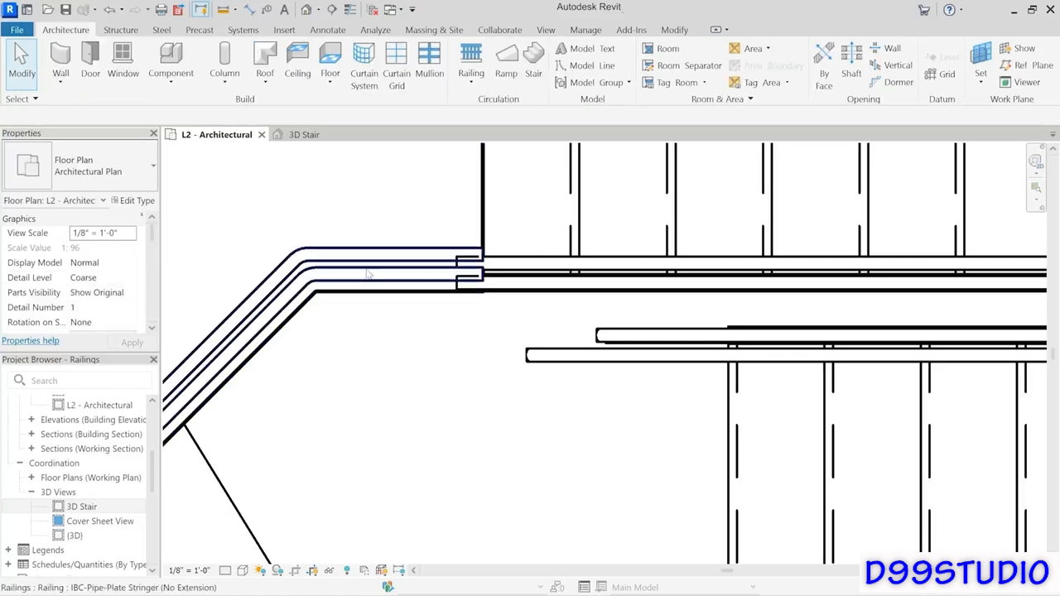
click(369, 274)
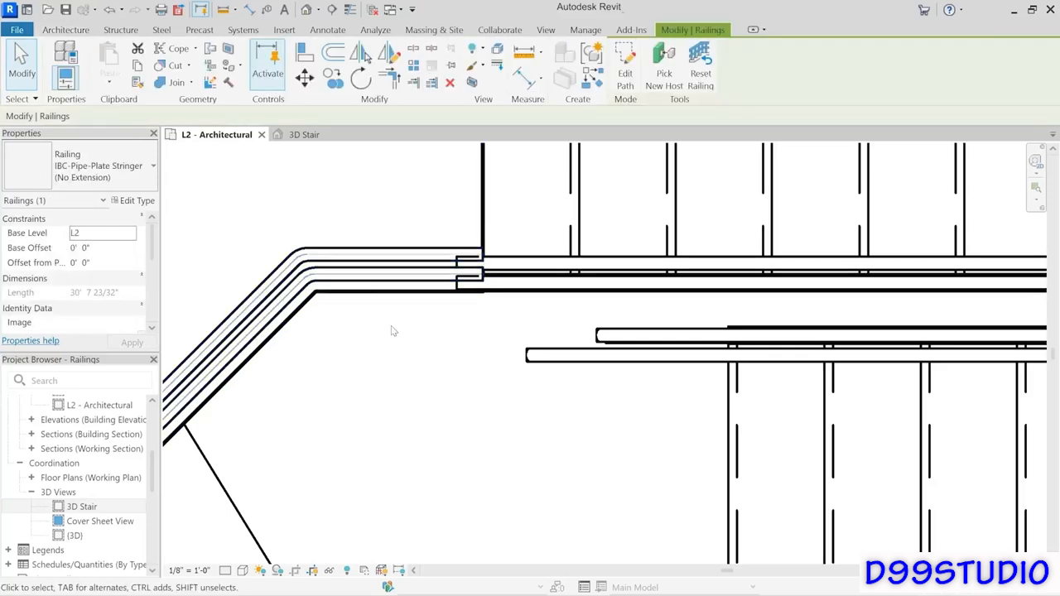
click(630, 70)
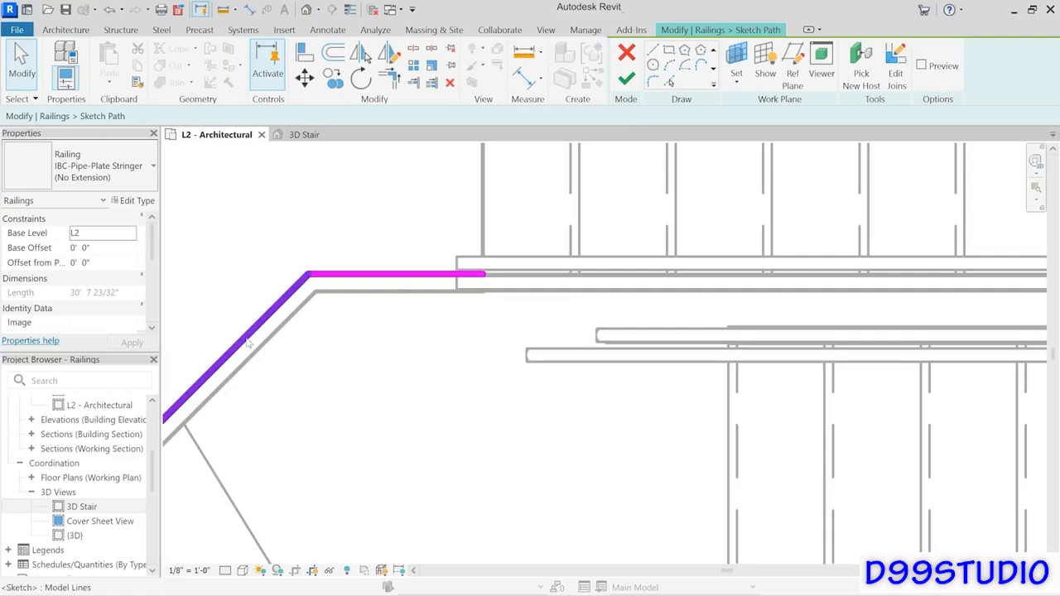
click(389, 278)
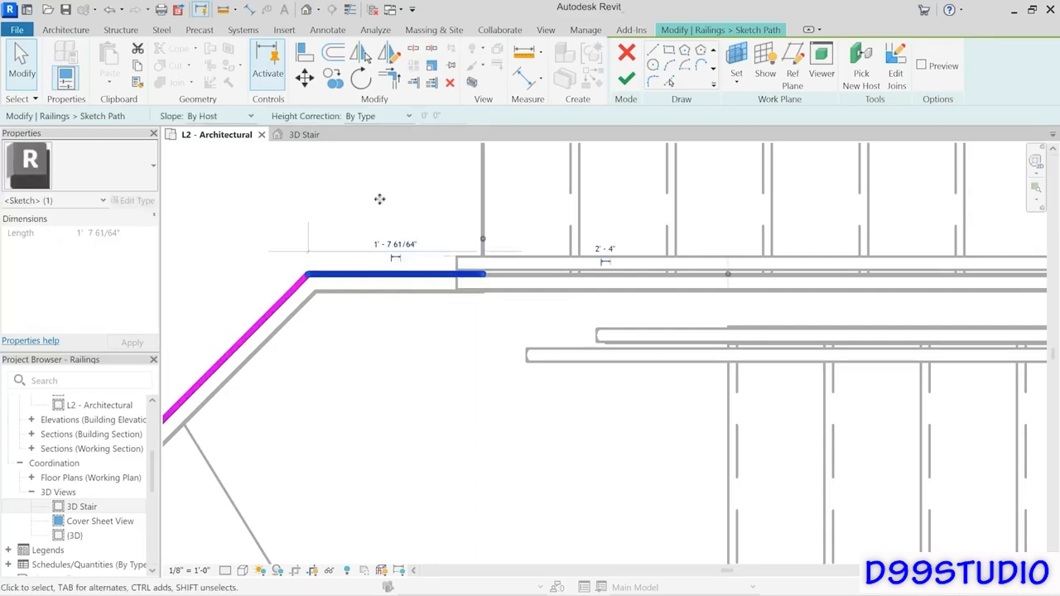
key(m)
key(v)
click(386, 310)
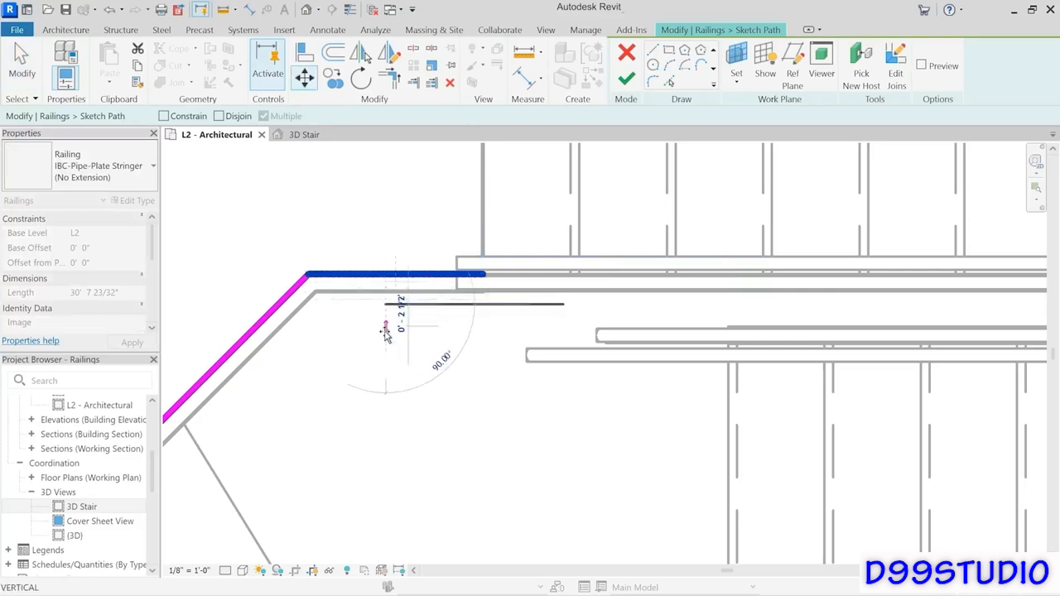
text(1)
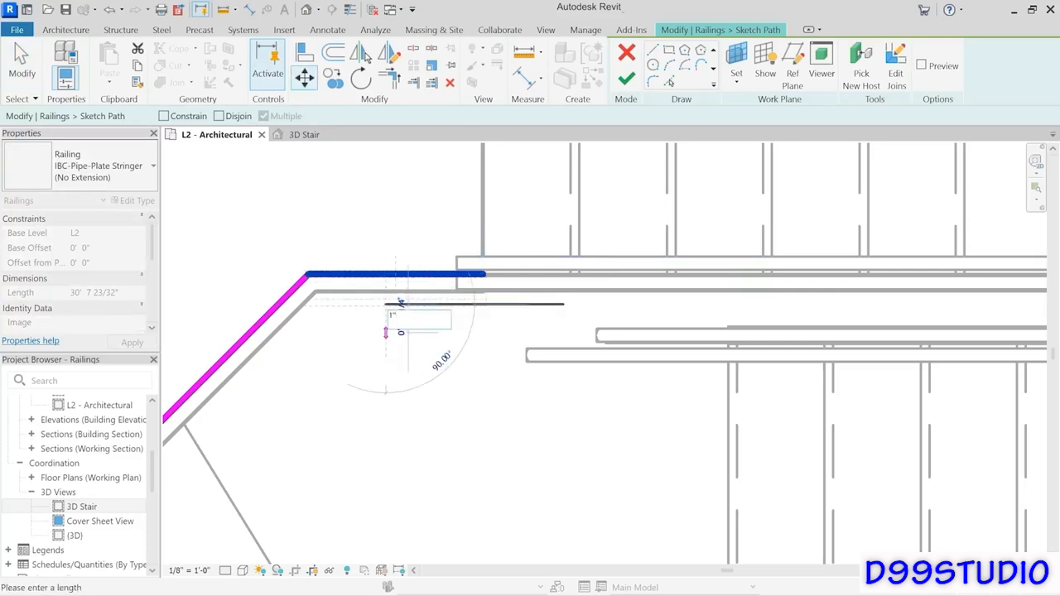
key(Return)
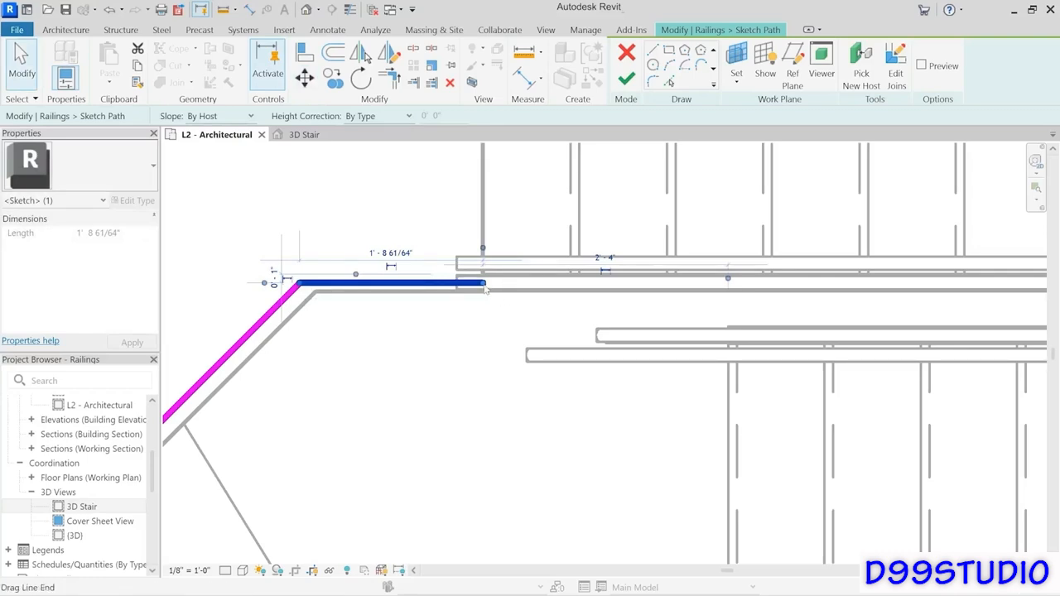
- Shorten the horizontal path line to about 1' 6" so it ends at the stair's inner railing, and finish the path edit
mouse_move(486, 287)
mouse_down()
mouse_move(458, 281)
mouse_move(465, 298)
mouse_up()
scroll(456, 287, up, 6)
scroll(482, 388, down, 3)
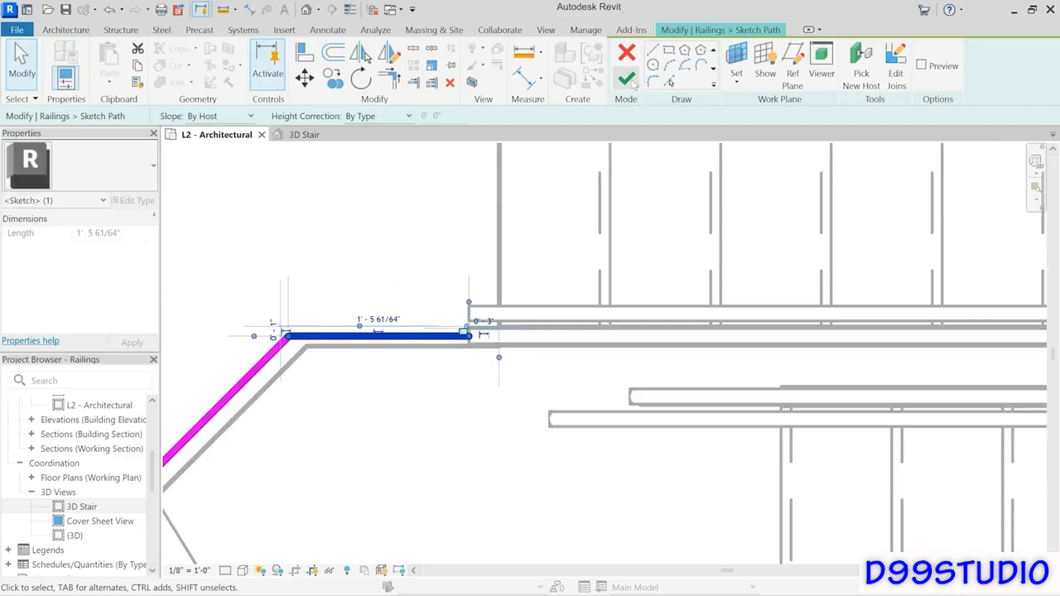
click(627, 79)
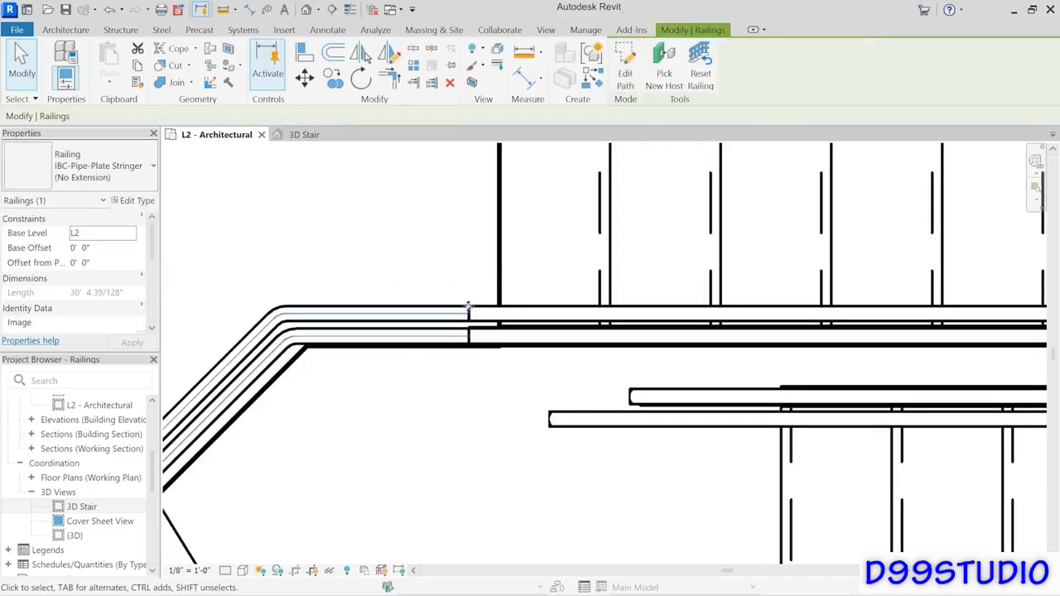
- Return to the 3D Stair view, deselect the railing and examine where the level 2 and stair railings meet
click(302, 135)
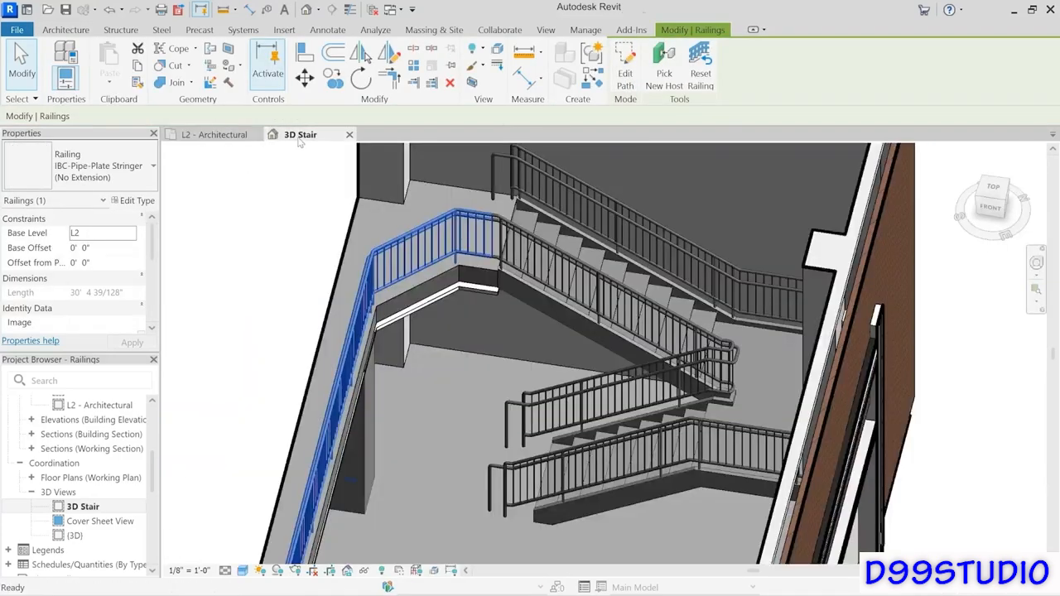
key(Escape)
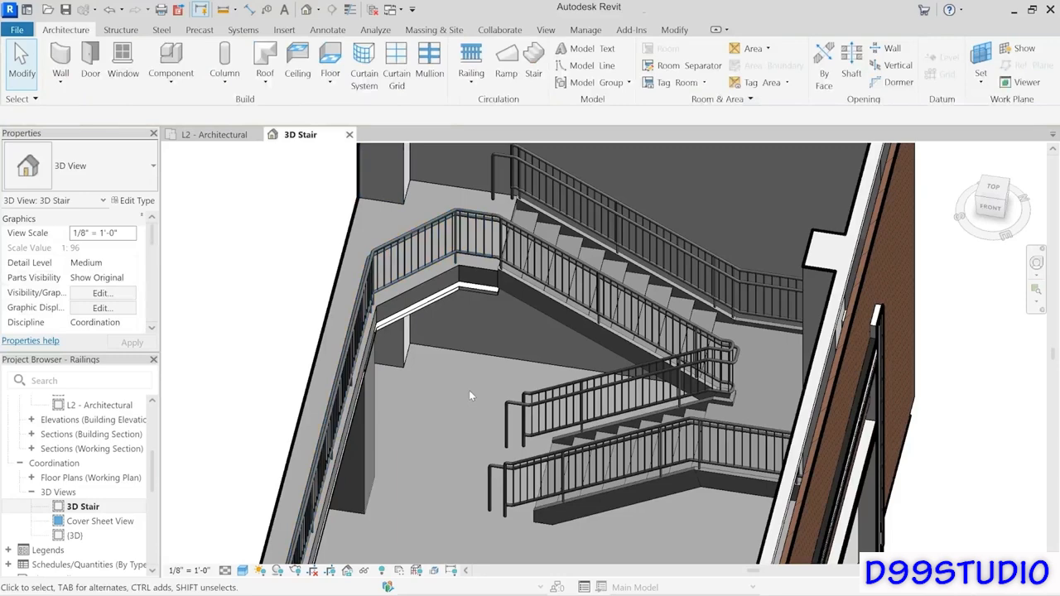
shift+middle_drag(469, 390, 457, 355)
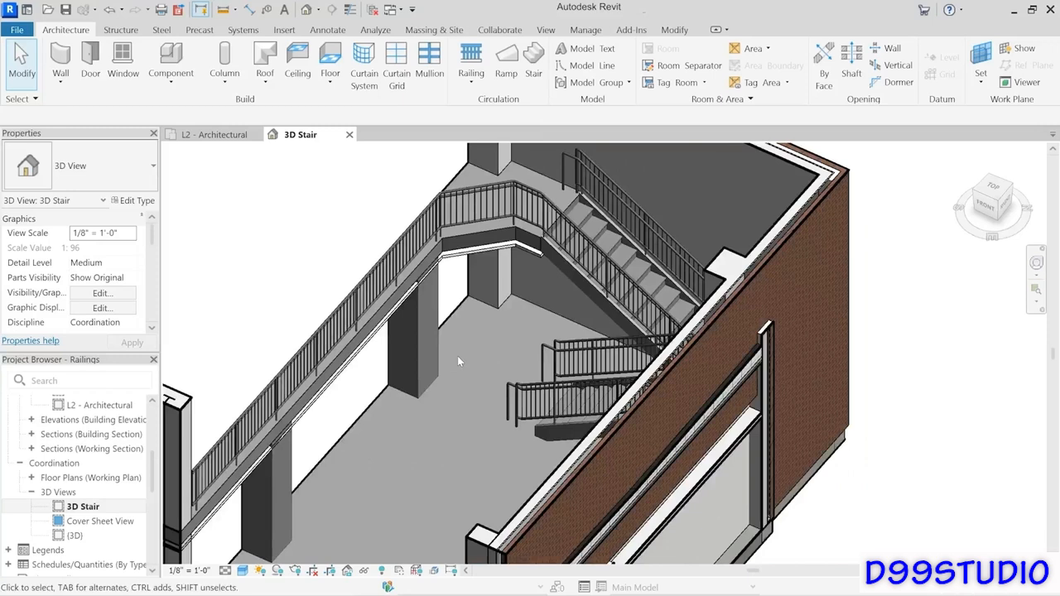